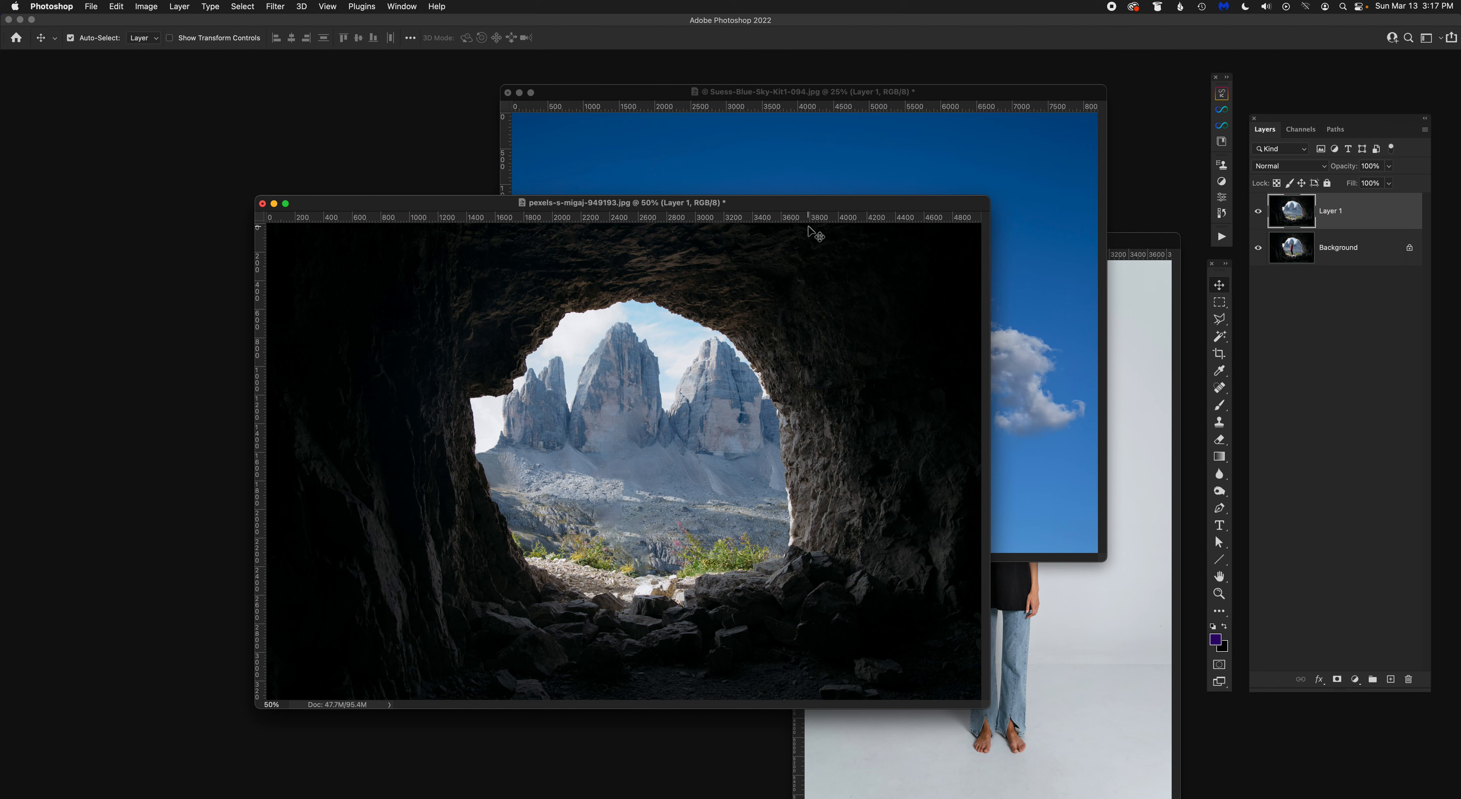
Step: Duplicate Layer 1 and delete the copy, twice in a row
{"action": "key", "text": "super+j"}
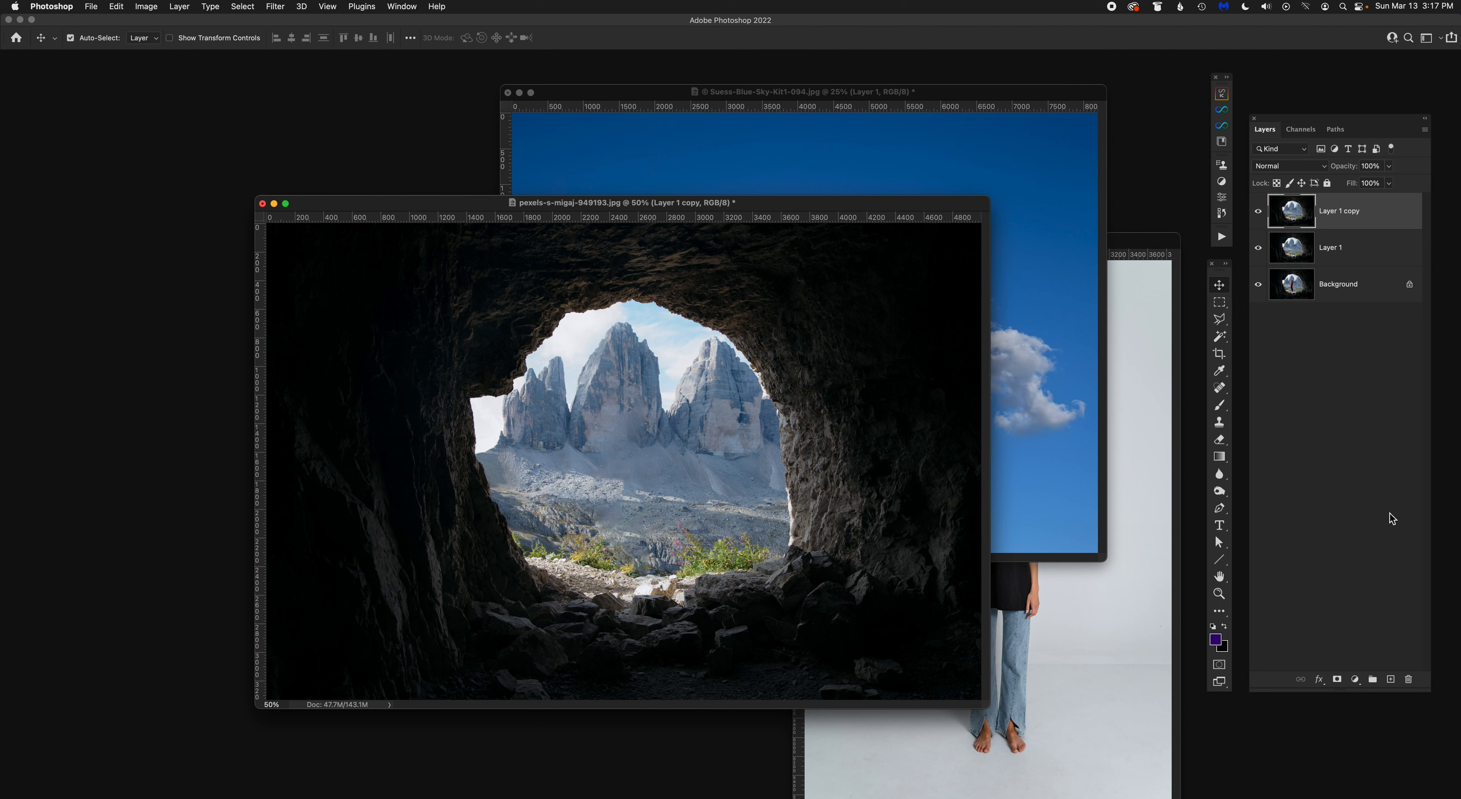
{"action": "left_click", "coordinate": [1409, 680]}
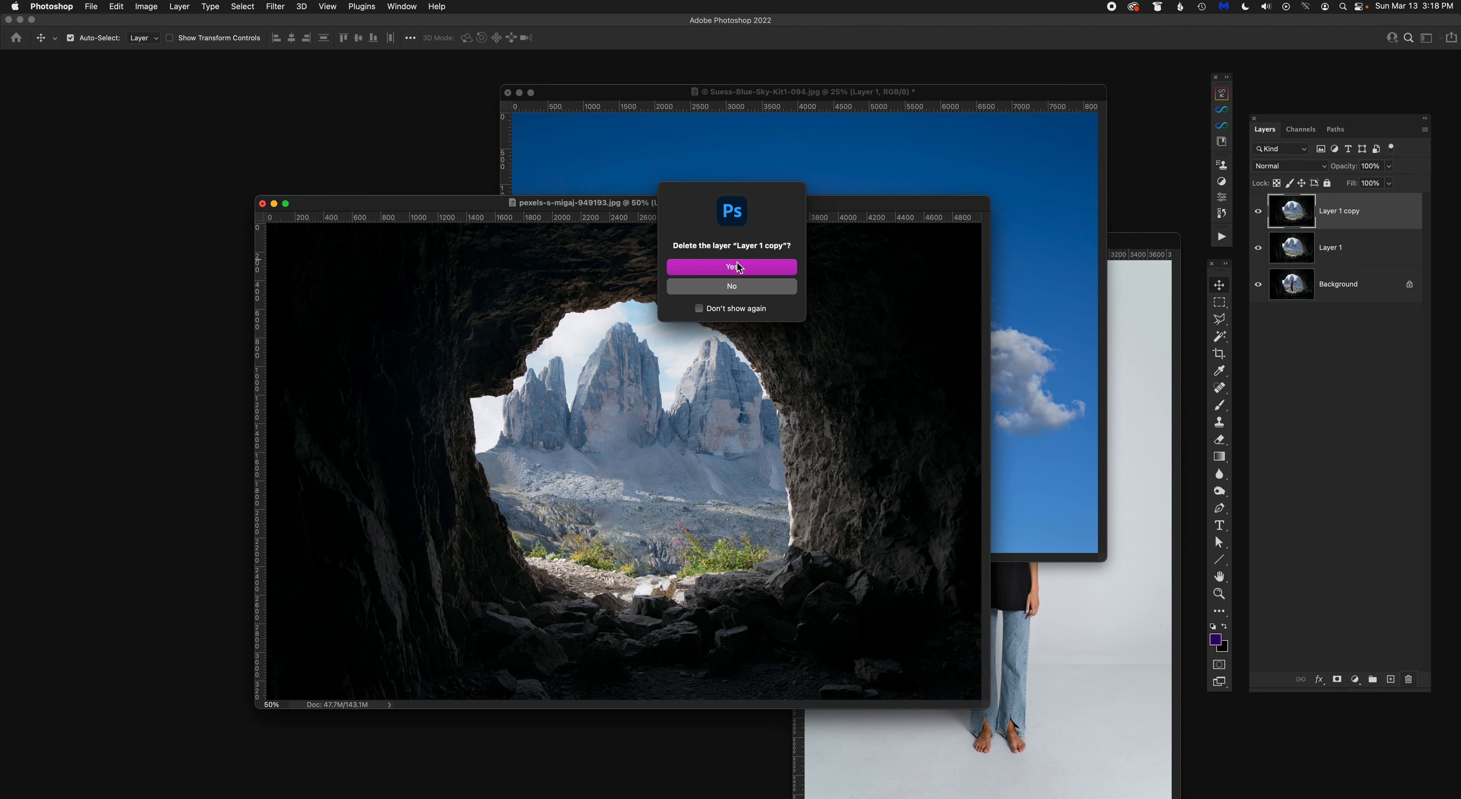
{"action": "left_click", "coordinate": [741, 288]}
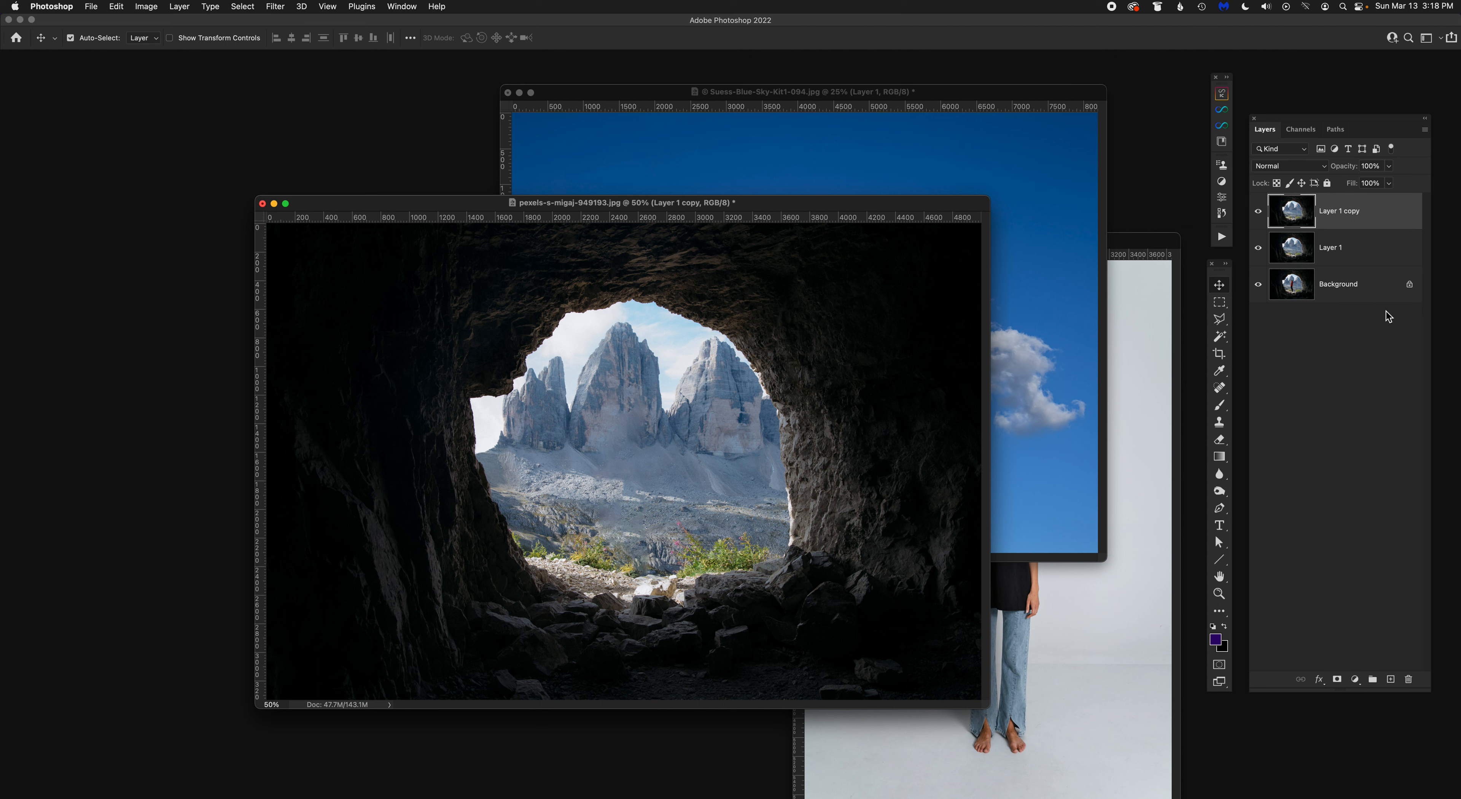
{"action": "left_click", "coordinate": [1409, 680]}
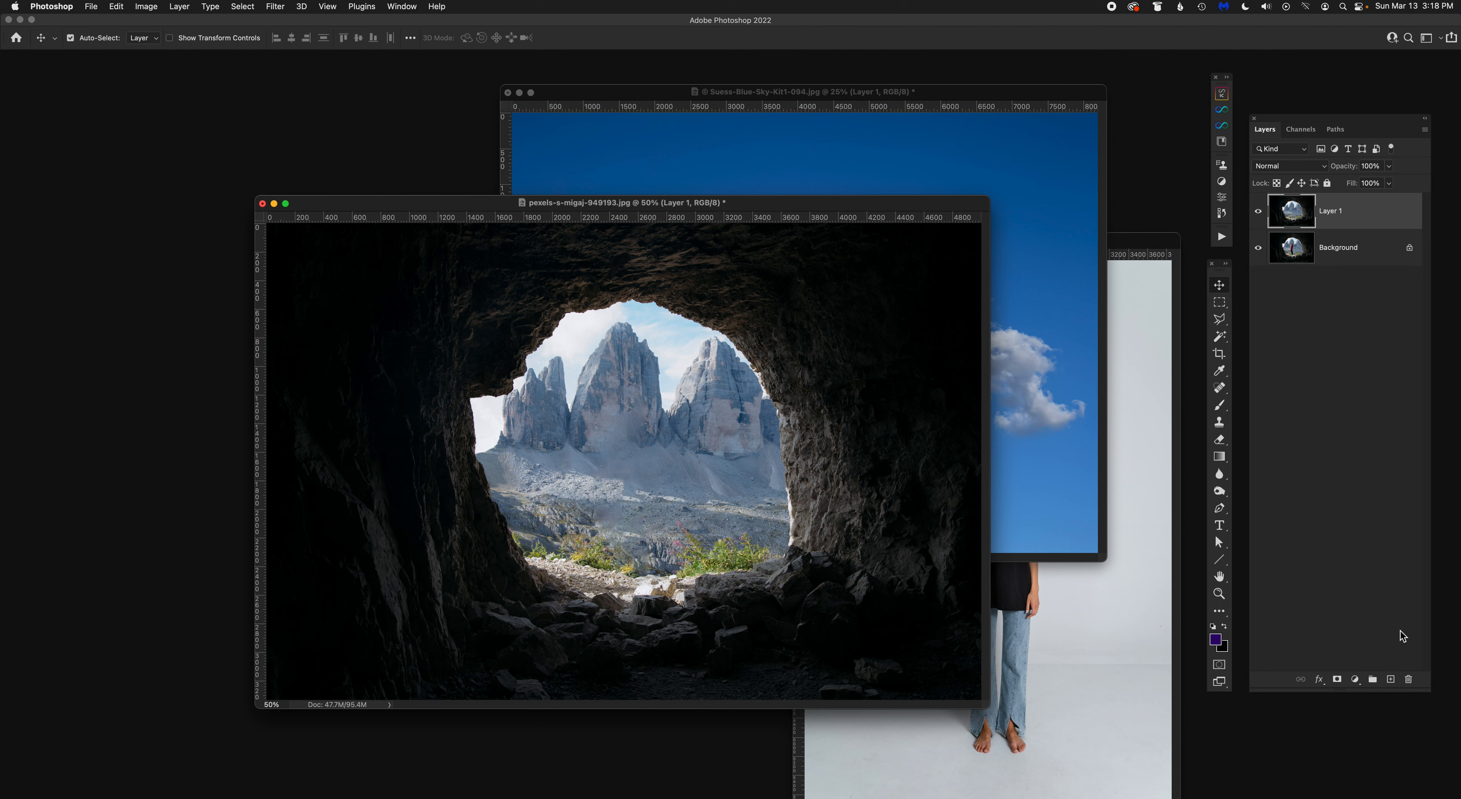
{"action": "key", "text": "super+j"}
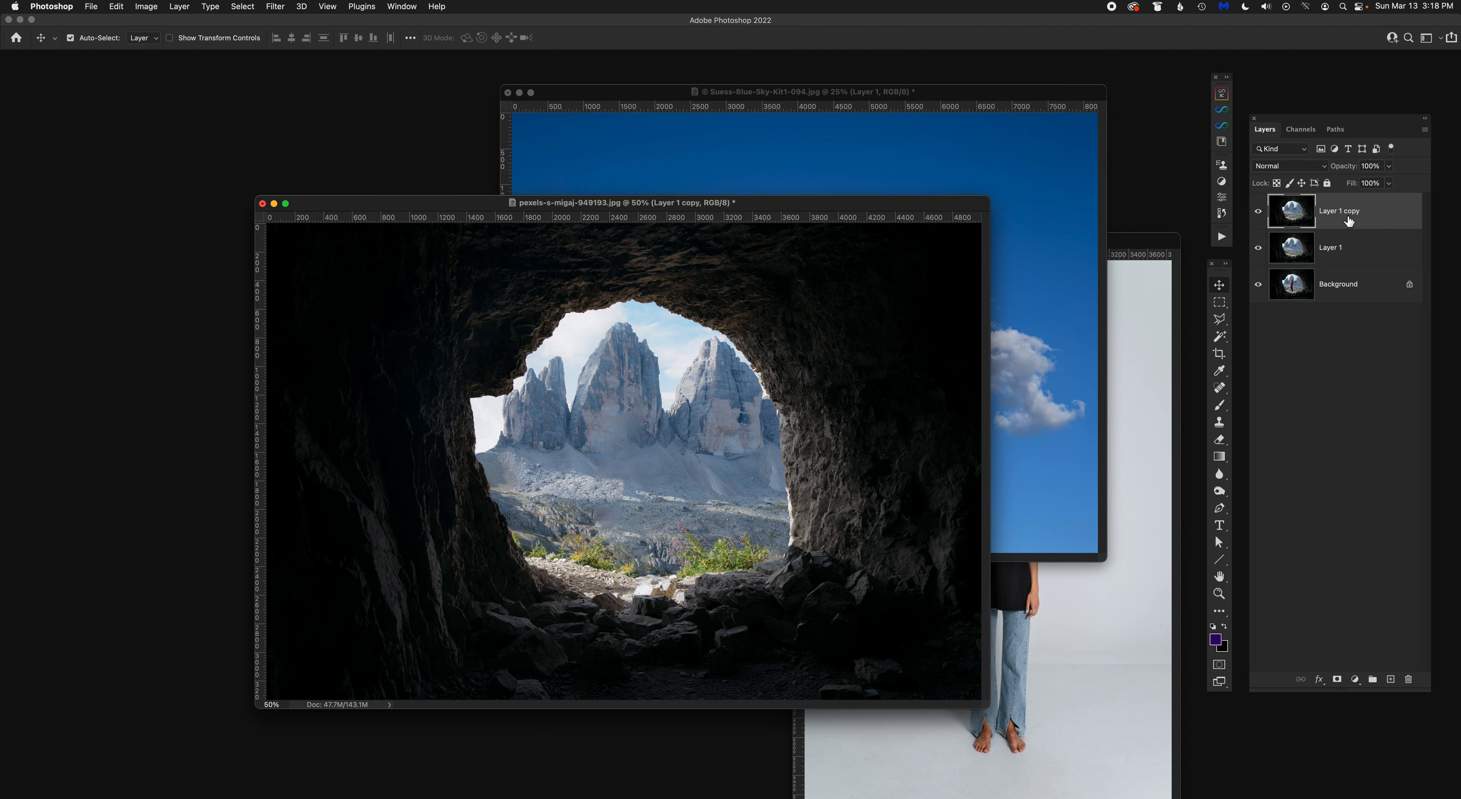
{"action": "key", "text": "BackSpace"}
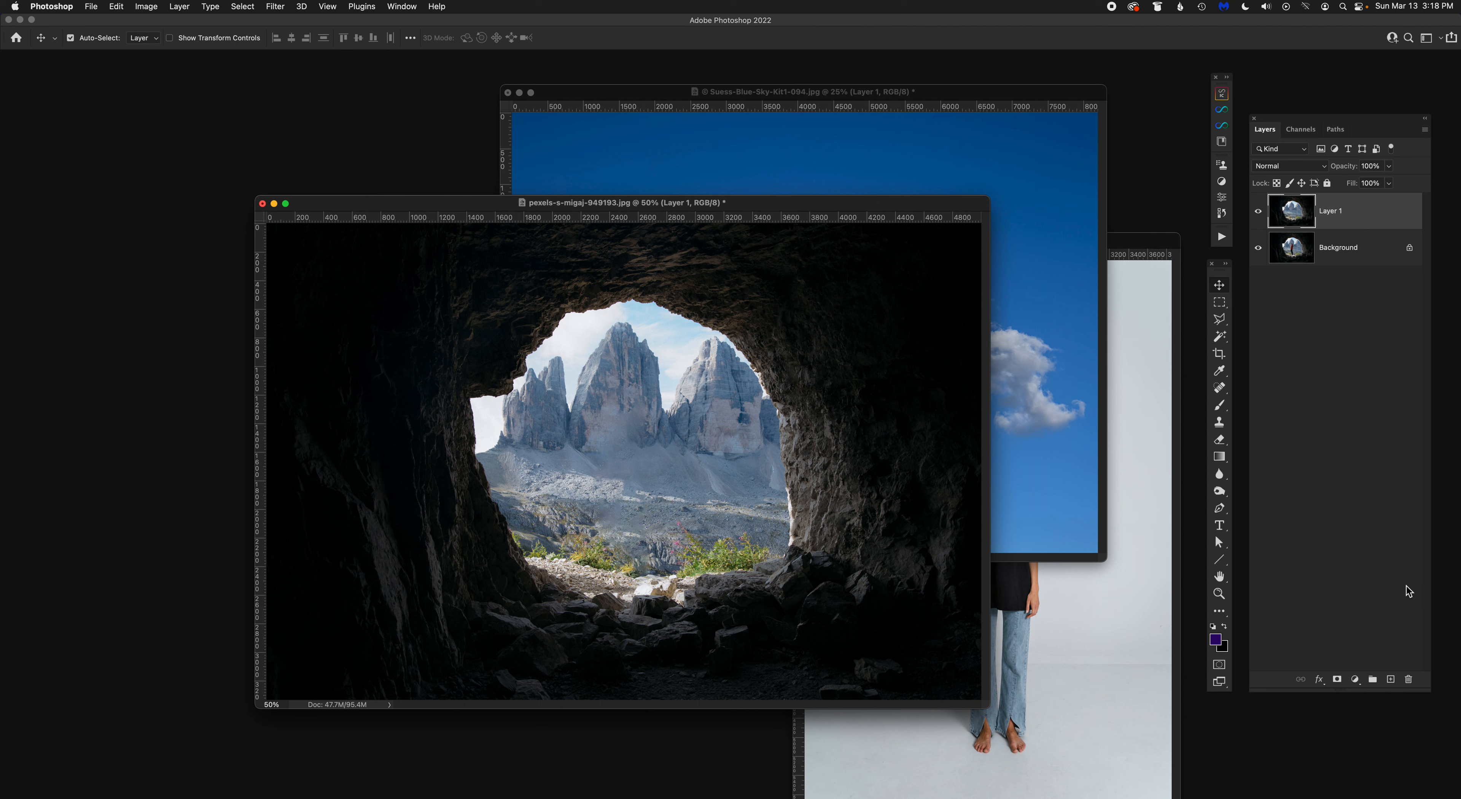
Step: Add an empty layer above Layer 1 and show the cave image enlarged in full screen mode
{"action": "left_click", "coordinate": [1391, 680]}
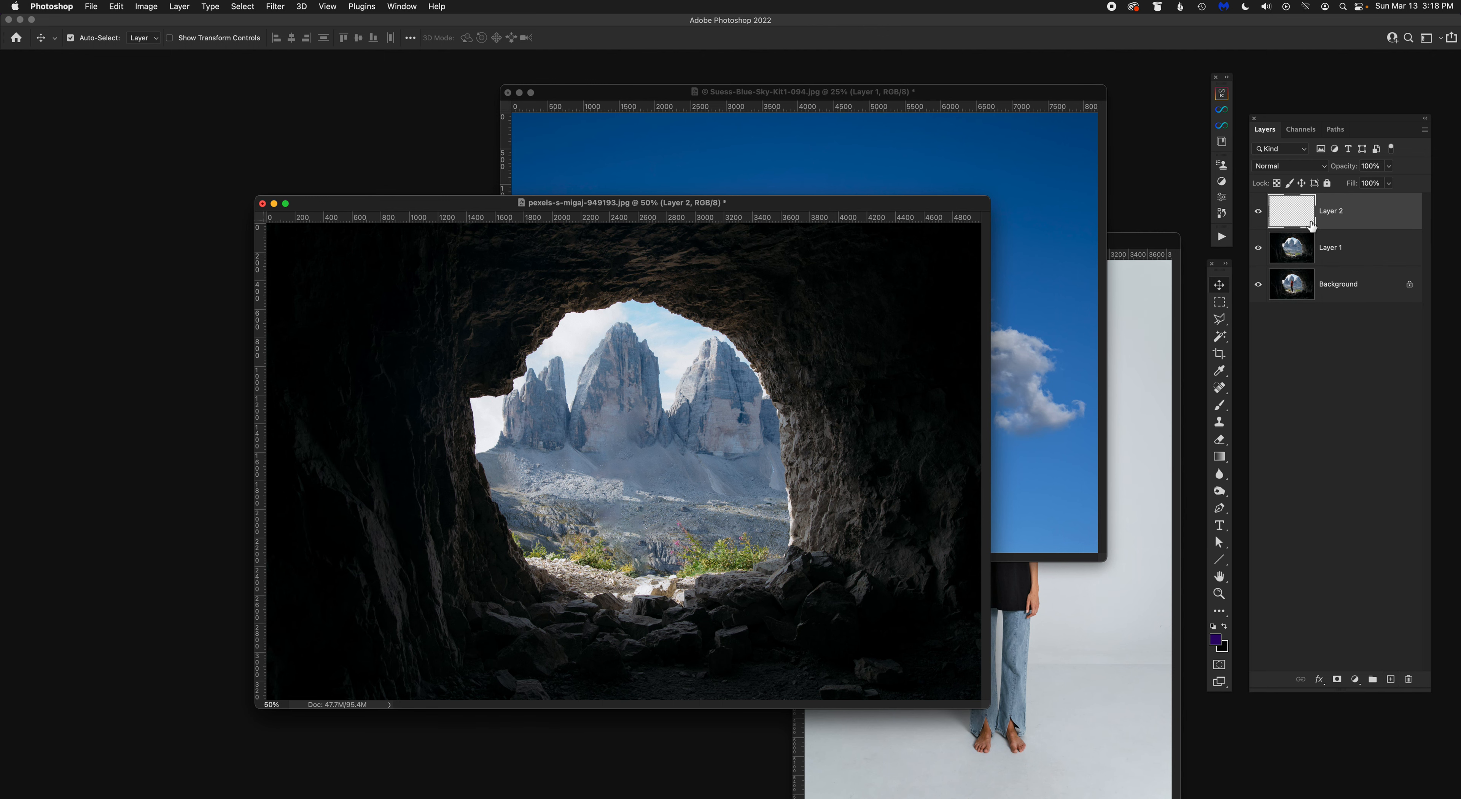
{"action": "left_click_drag", "start_coordinate": [836, 204], "coordinate": [888, 190]}
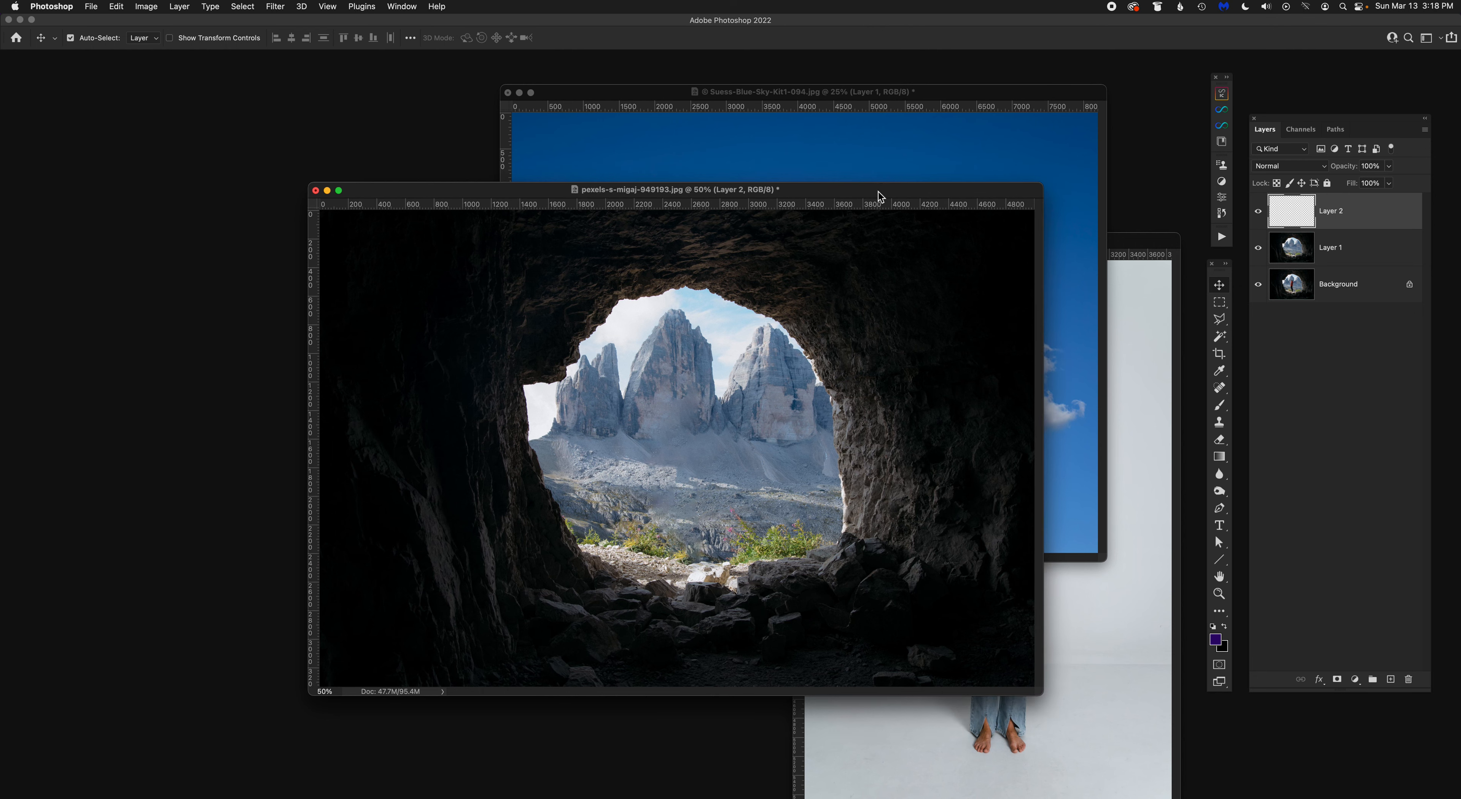
{"action": "key", "text": "f"}
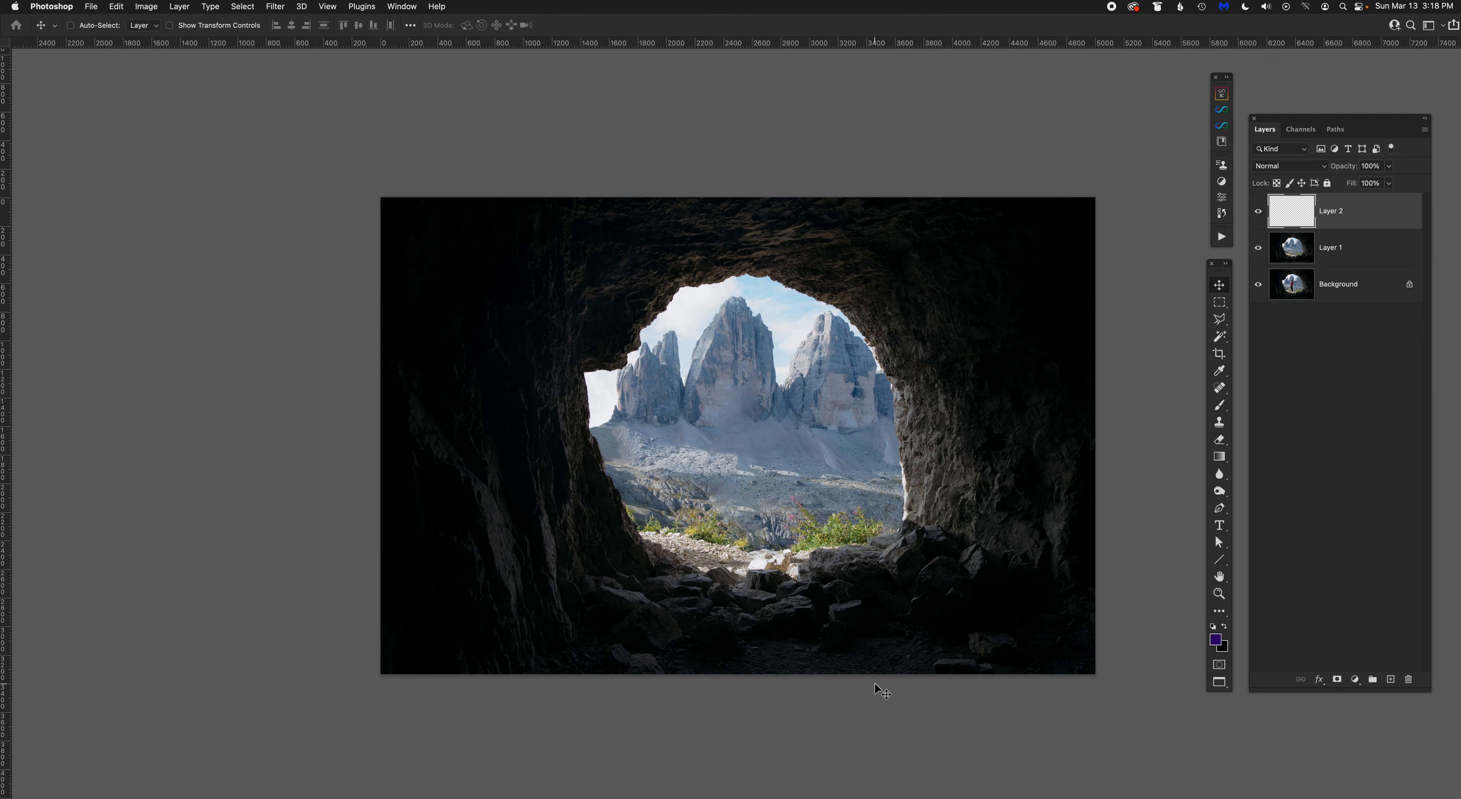
{"action": "key", "text": "super+equal"}
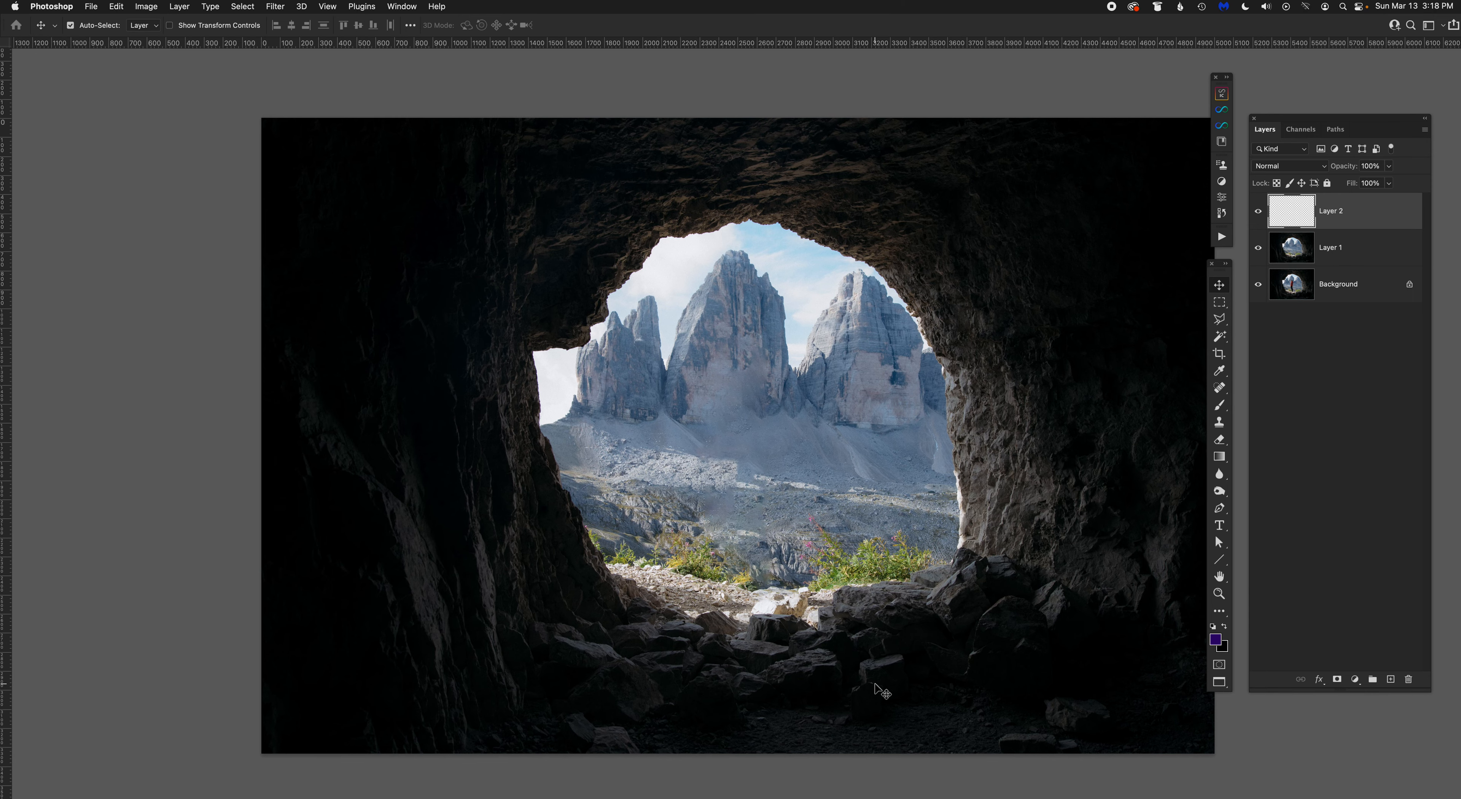
{"action": "left_click_drag", "start_coordinate": [1054, 549], "coordinate": [978, 522]}
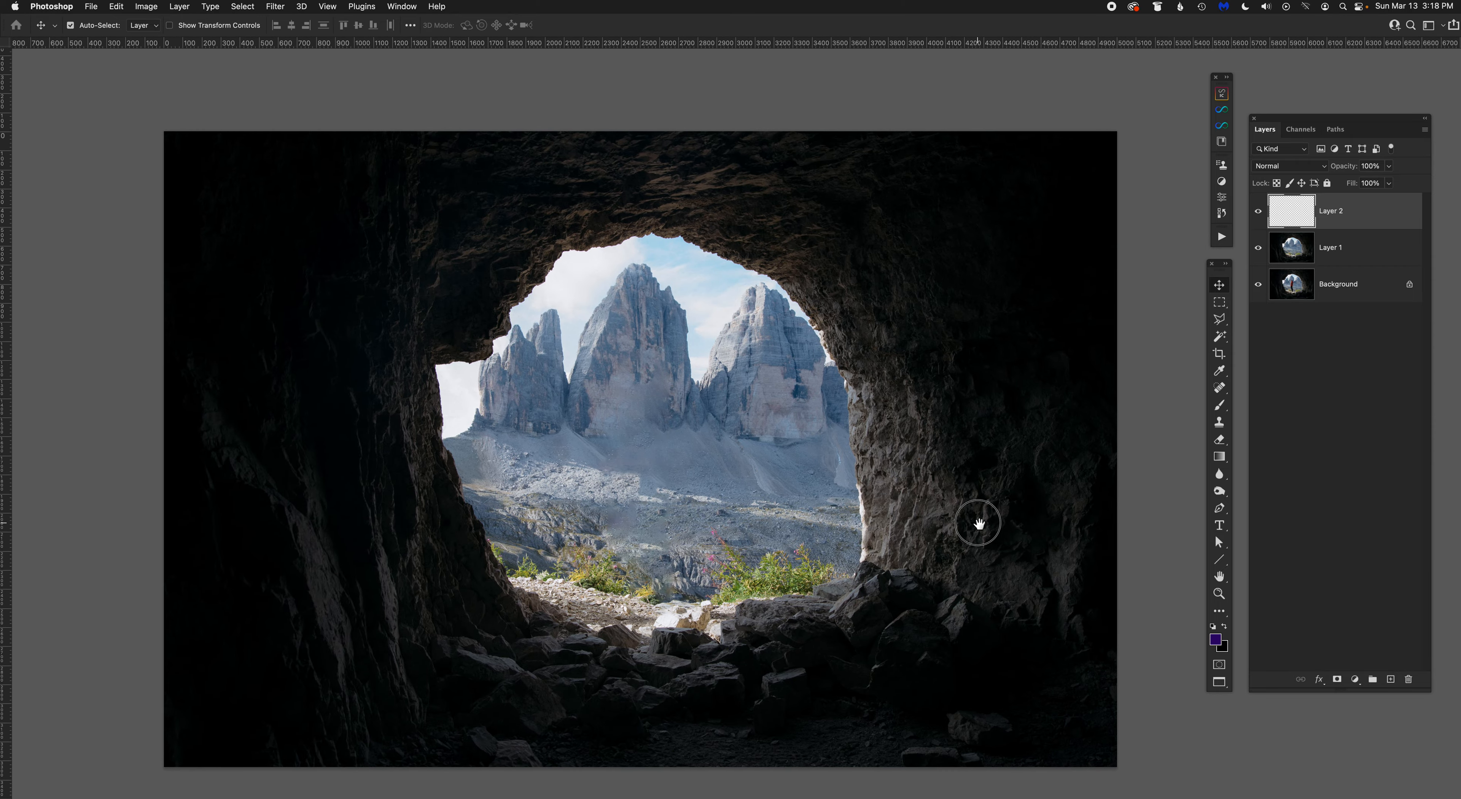
Step: Set the foreground colour to purple #8342e7
{"action": "left_click", "coordinate": [1215, 640]}
{"action": "left_click", "coordinate": [1108, 293]}
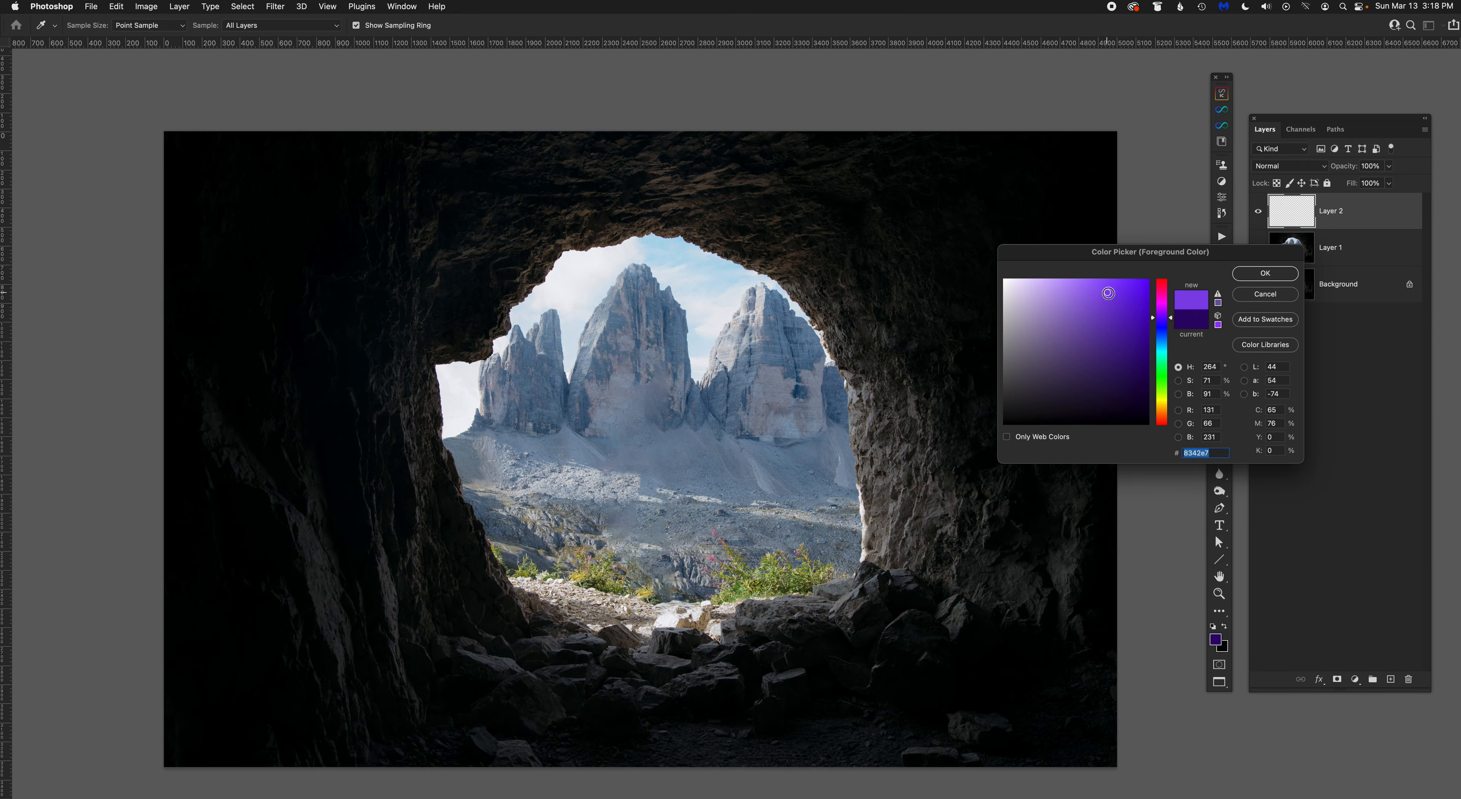
{"action": "left_click", "coordinate": [1265, 272]}
Step: Brush a winding purple stroke across the cave image on Layer 2, and check it by toggling the layer's visibility
{"action": "key", "text": "b"}
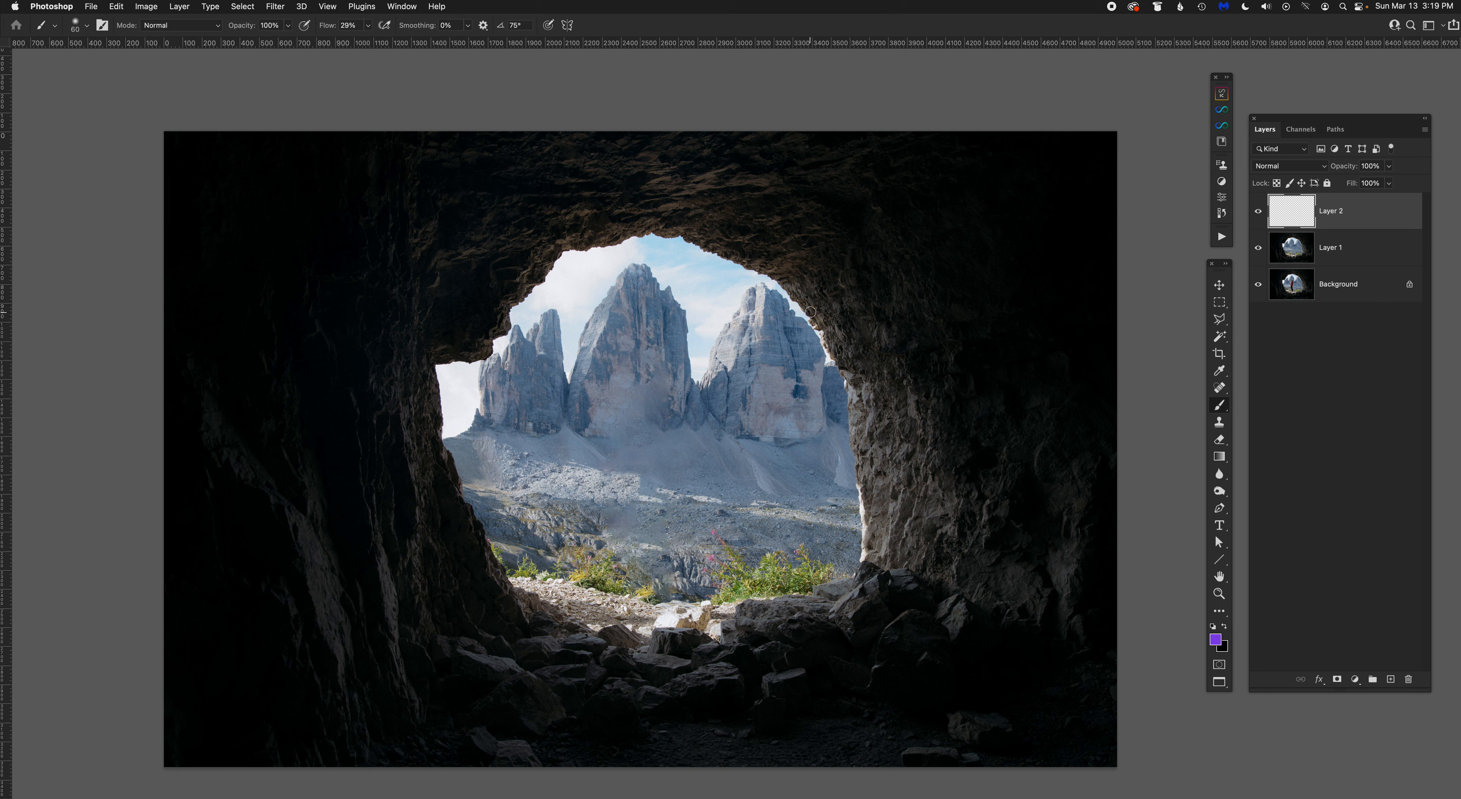
{"action": "mouse_move", "coordinate": [789, 263]}
{"action": "left_mouse_down"}
{"action": "mouse_move", "coordinate": [857, 388]}
{"action": "mouse_move", "coordinate": [298, 573]}
{"action": "mouse_move", "coordinate": [215, 643]}
{"action": "mouse_move", "coordinate": [457, 722]}
{"action": "mouse_move", "coordinate": [887, 758]}
{"action": "left_mouse_up"}
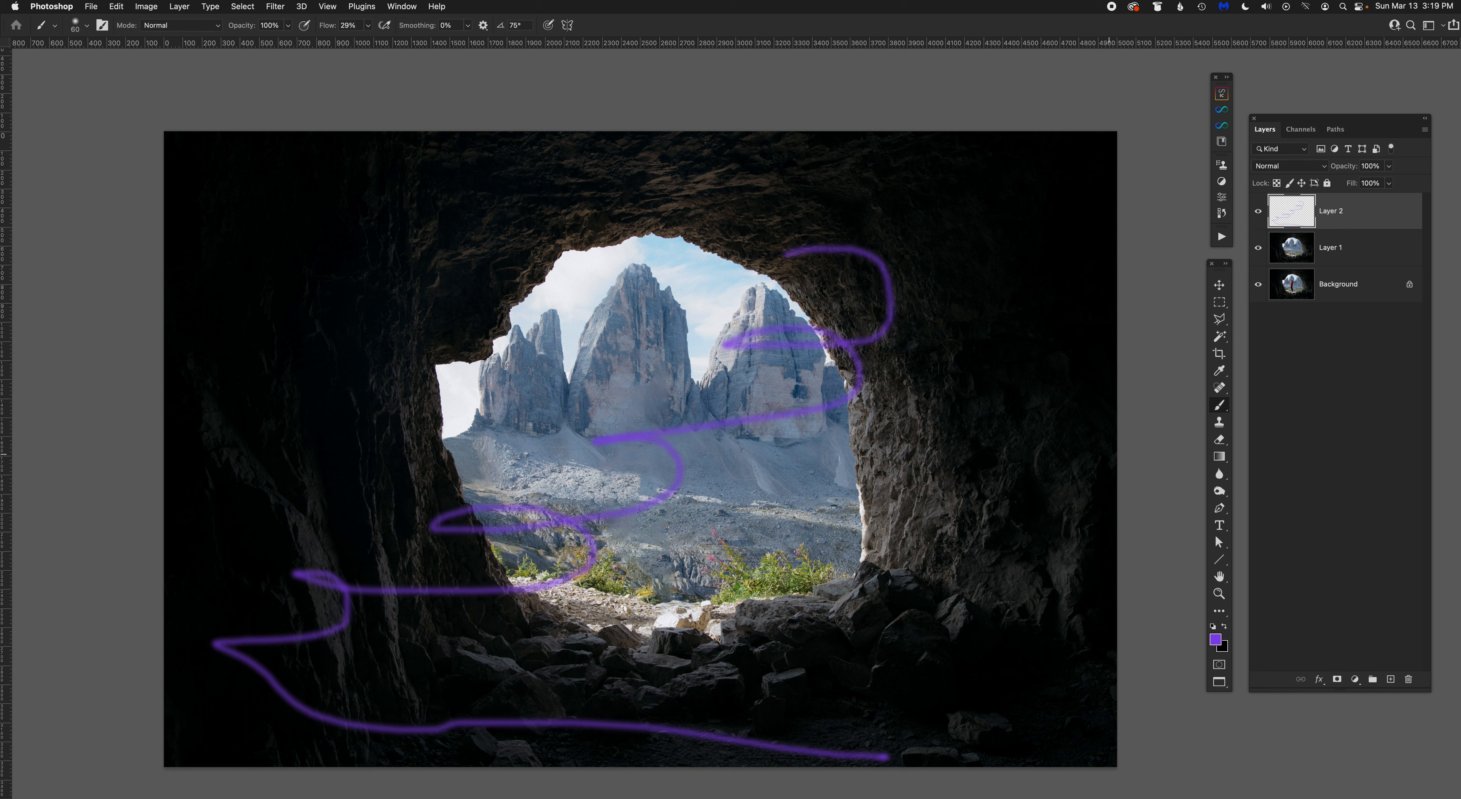
{"action": "left_click", "coordinate": [1258, 211]}
{"action": "left_click", "coordinate": [1258, 211]}
Step: Erase the upper end of the purple stroke with the Eraser at size 100 and 100% opacity
{"action": "key", "text": "e"}
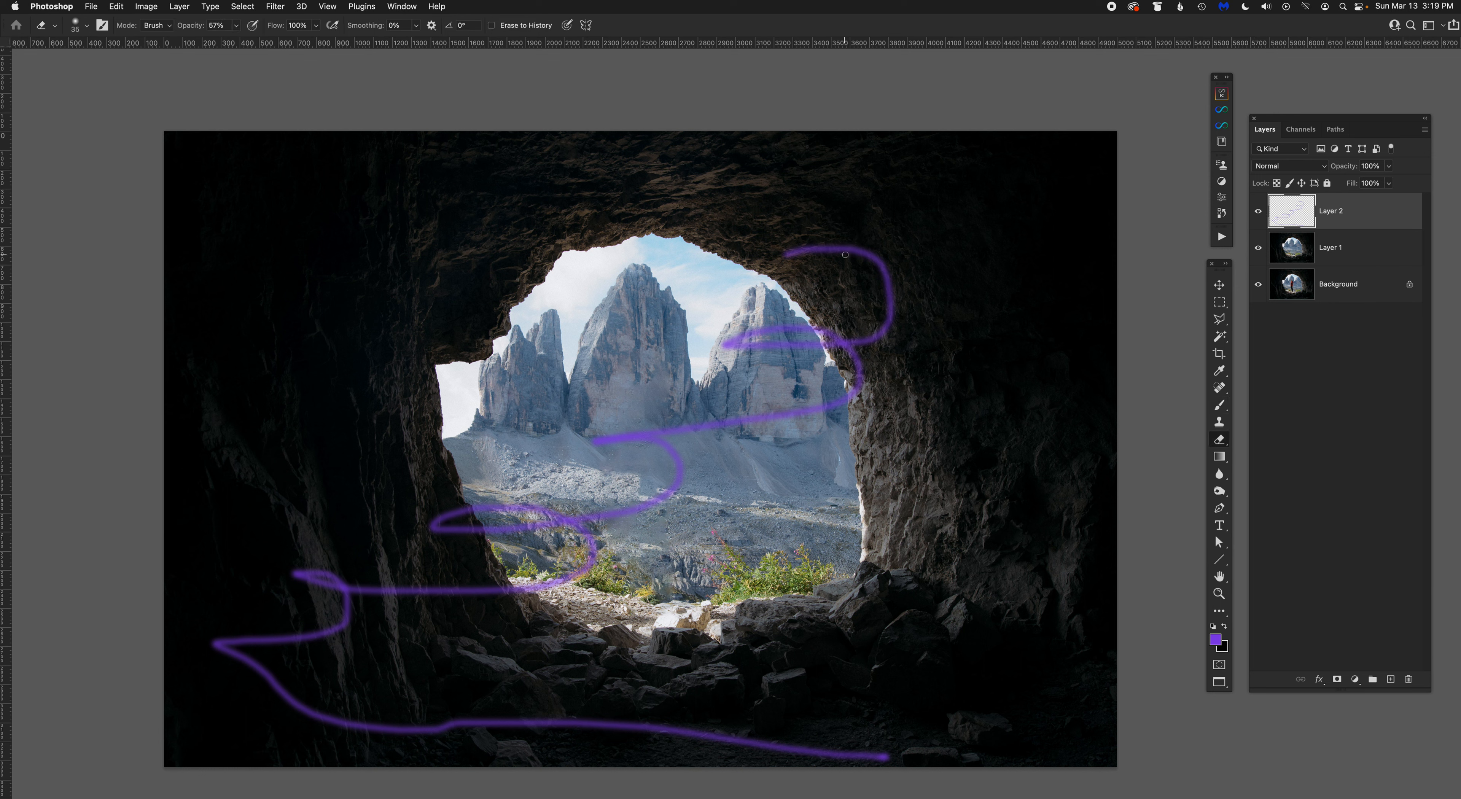
{"action": "key", "text": "bracketright"}
{"action": "key", "text": "bracketright"}
{"action": "key", "text": "bracketright"}
{"action": "key", "text": "bracketright"}
{"action": "key", "text": "bracketright"}
{"action": "left_click_drag", "start_coordinate": [184, 26], "coordinate": [339, 45]}
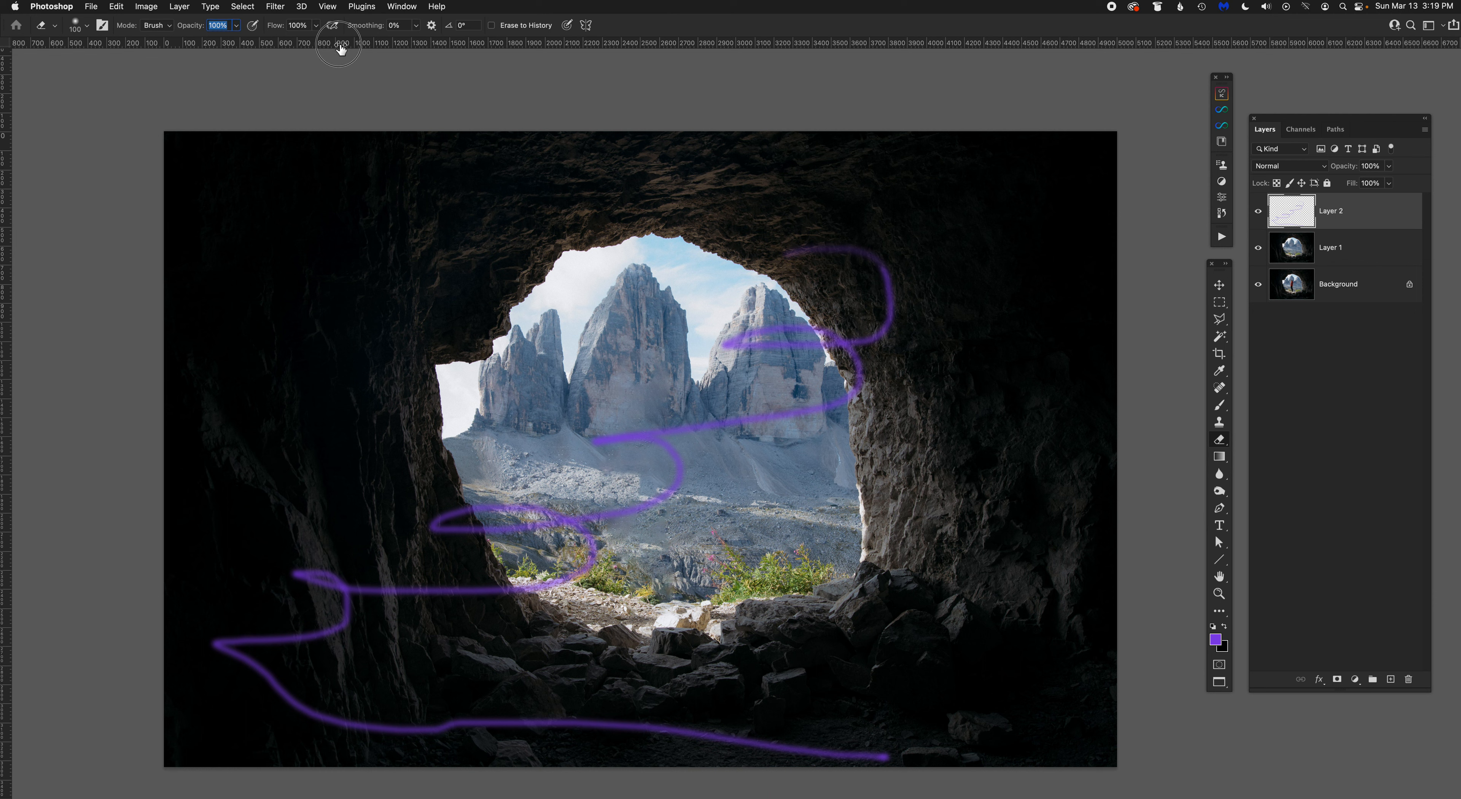
{"action": "left_click", "coordinate": [905, 275]}
{"action": "mouse_move", "coordinate": [756, 263]}
{"action": "left_mouse_down"}
{"action": "mouse_move", "coordinate": [928, 258]}
{"action": "mouse_move", "coordinate": [832, 239]}
{"action": "mouse_move", "coordinate": [771, 316]}
{"action": "mouse_move", "coordinate": [765, 354]}
{"action": "mouse_move", "coordinate": [814, 346]}
{"action": "mouse_move", "coordinate": [809, 309]}
{"action": "mouse_move", "coordinate": [845, 344]}
{"action": "mouse_move", "coordinate": [752, 352]}
{"action": "mouse_move", "coordinate": [903, 302]}
{"action": "mouse_move", "coordinate": [894, 321]}
{"action": "mouse_move", "coordinate": [891, 290]}
{"action": "left_mouse_up"}
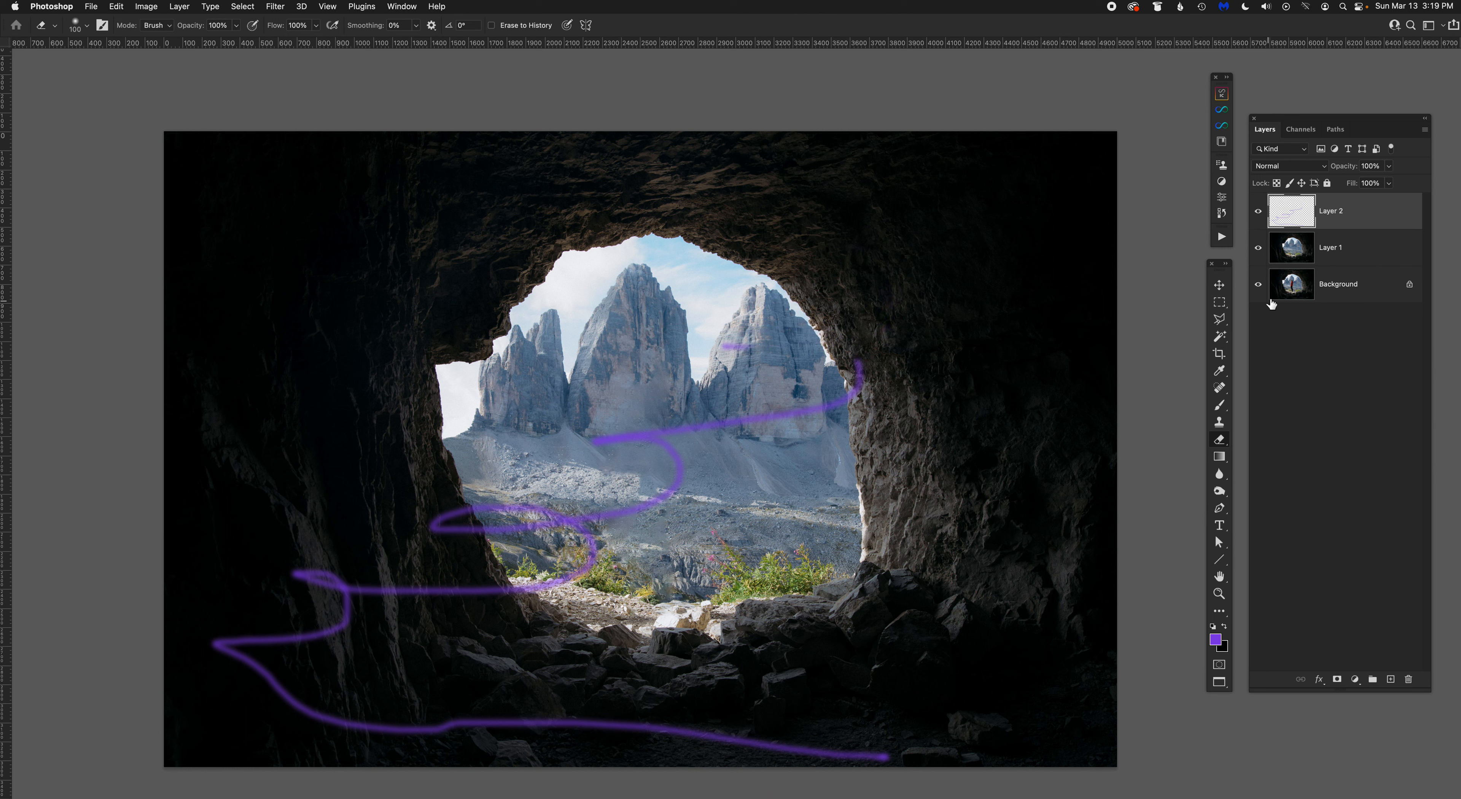
Step: Toggle the visibility of Layer 2 off and on, and delete the layer
{"action": "left_click", "coordinate": [1259, 216]}
{"action": "left_click", "coordinate": [1259, 213]}
{"action": "key", "text": "Delete"}
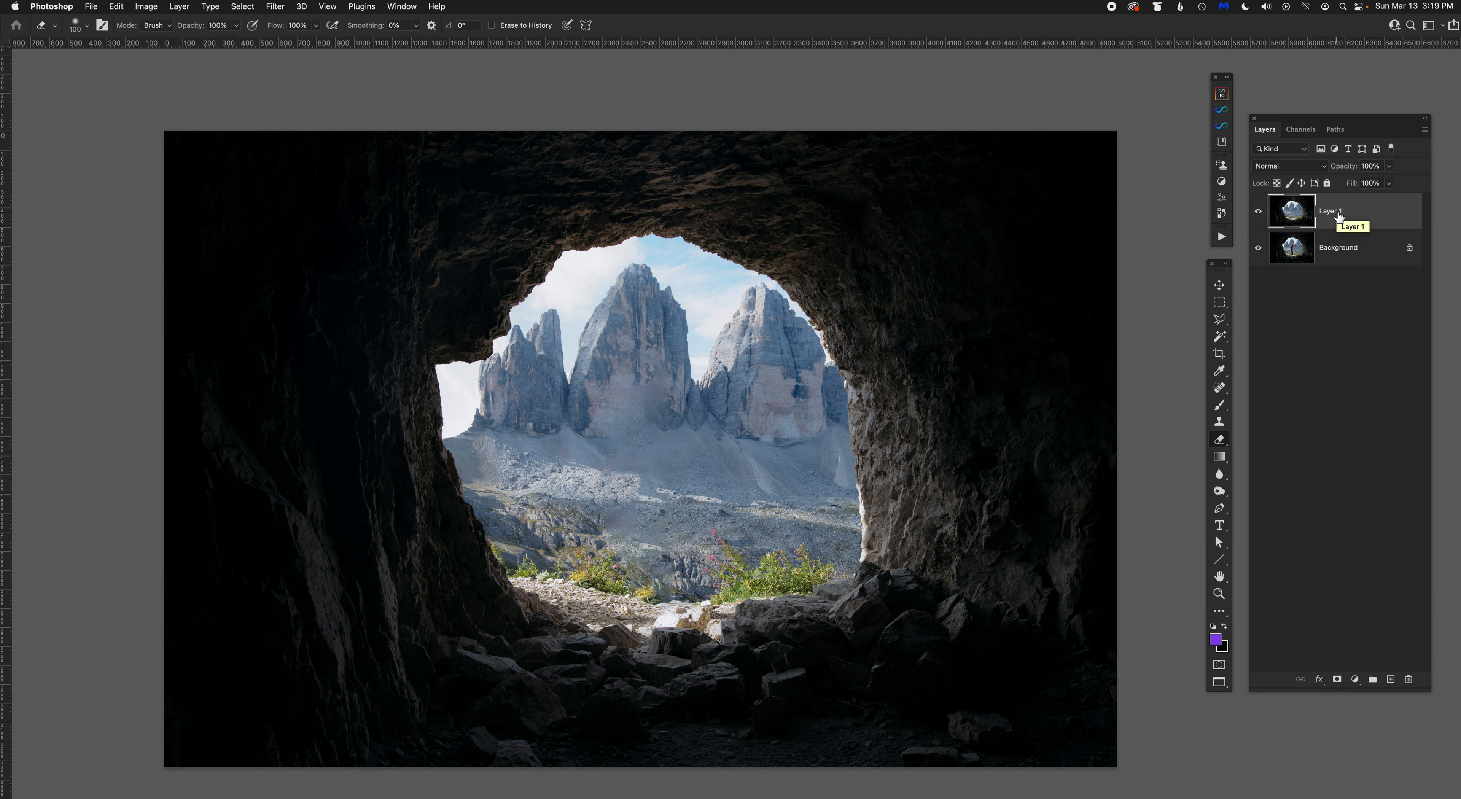
Step: Duplicate Layer 1 three times
{"action": "key", "text": "super+j"}
{"action": "key", "text": "super+j"}
{"action": "key", "text": "super+j"}
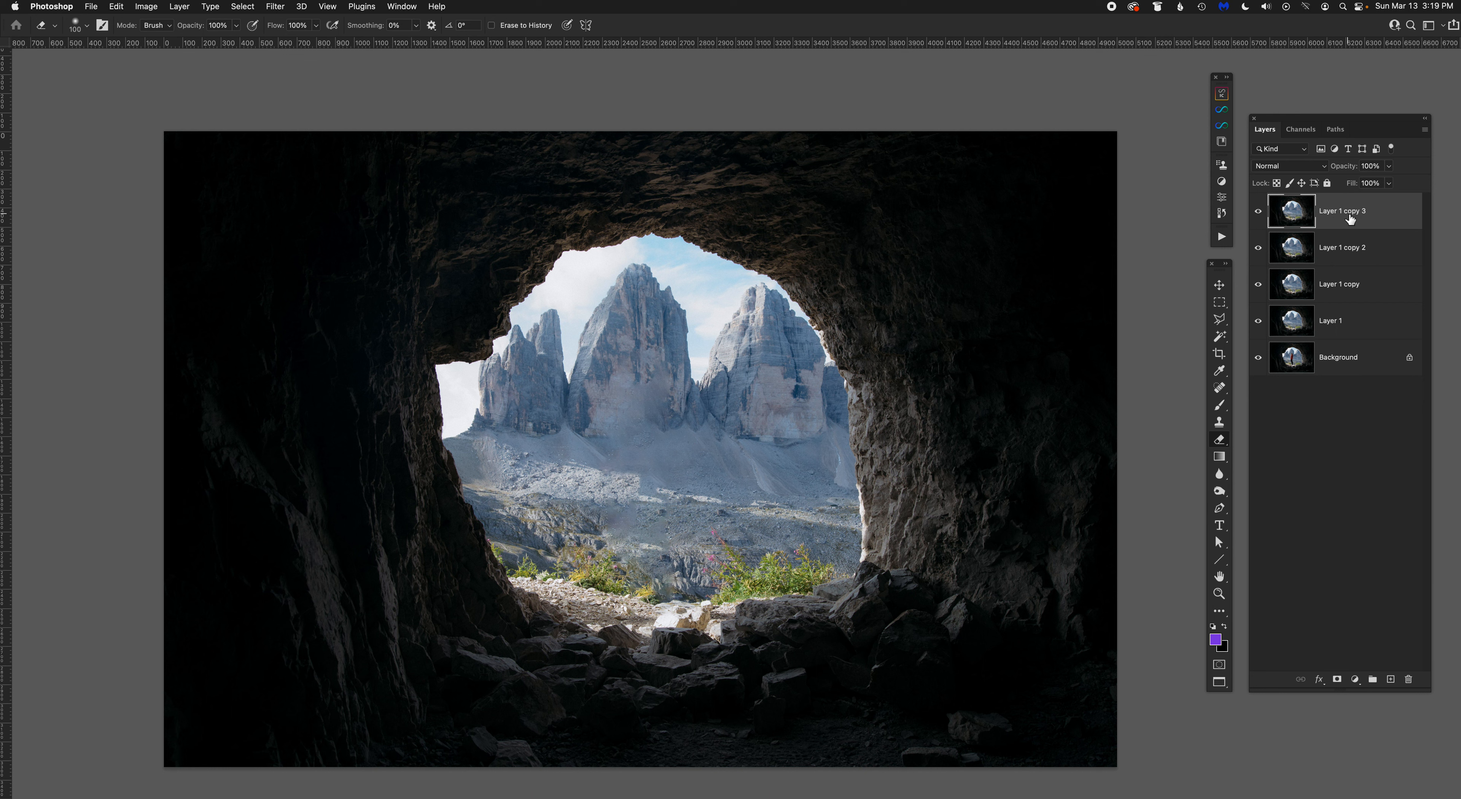
Step: Group Layer 1 and its three copies, and undo the grouping
{"action": "left_click", "coordinate": [1357, 323], "text": "shift"}
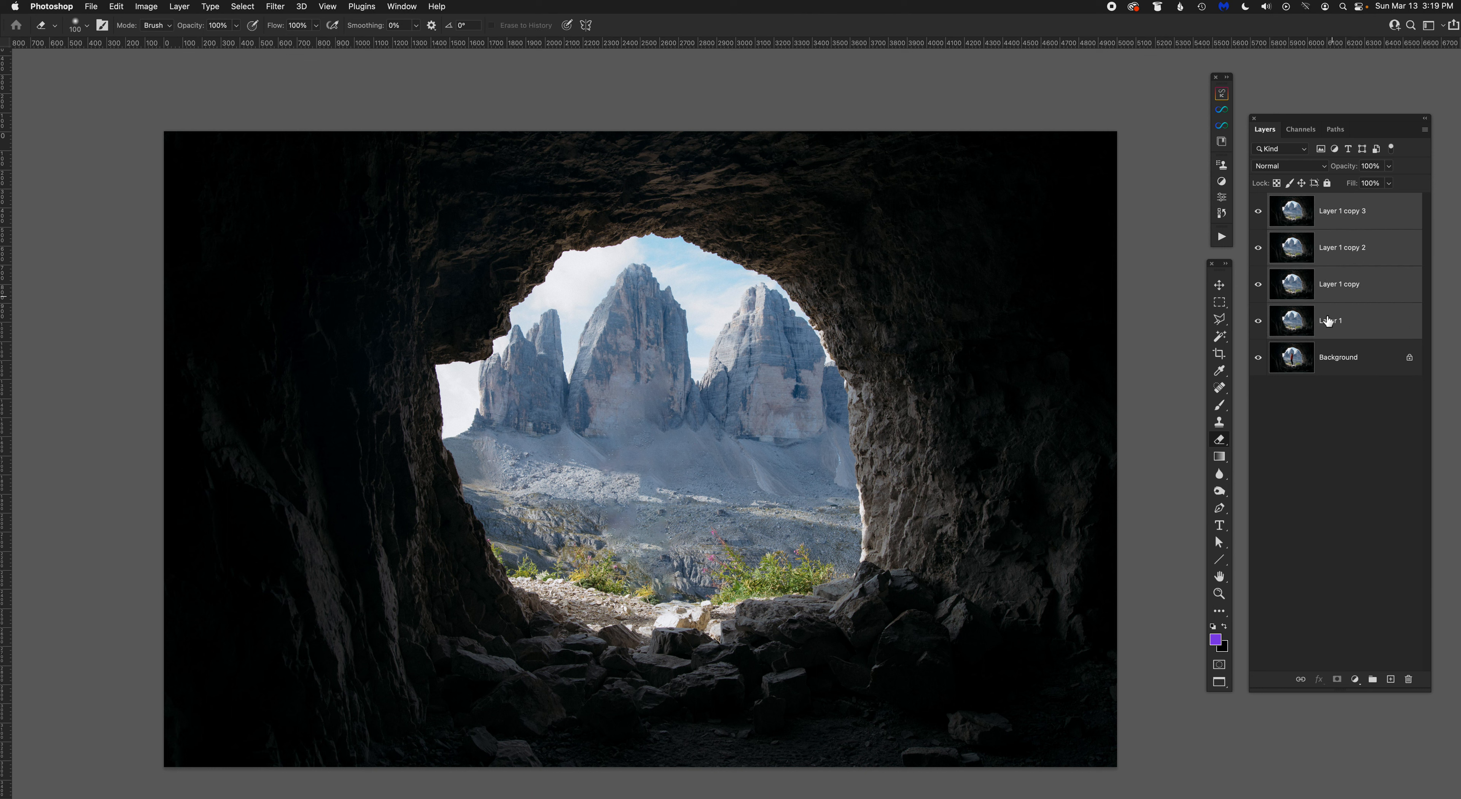
{"action": "left_click", "coordinate": [1373, 680]}
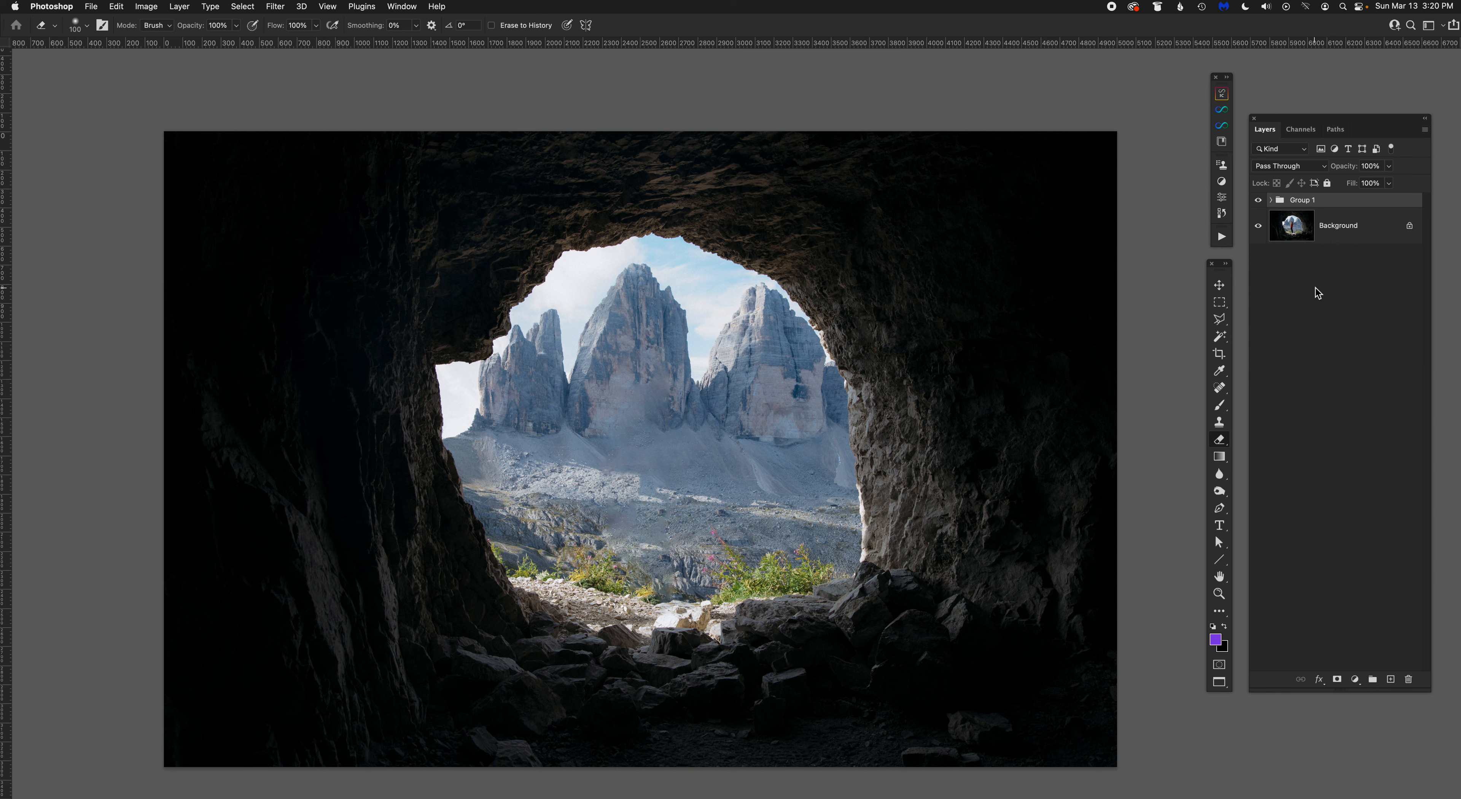
{"action": "key", "text": "super+z"}
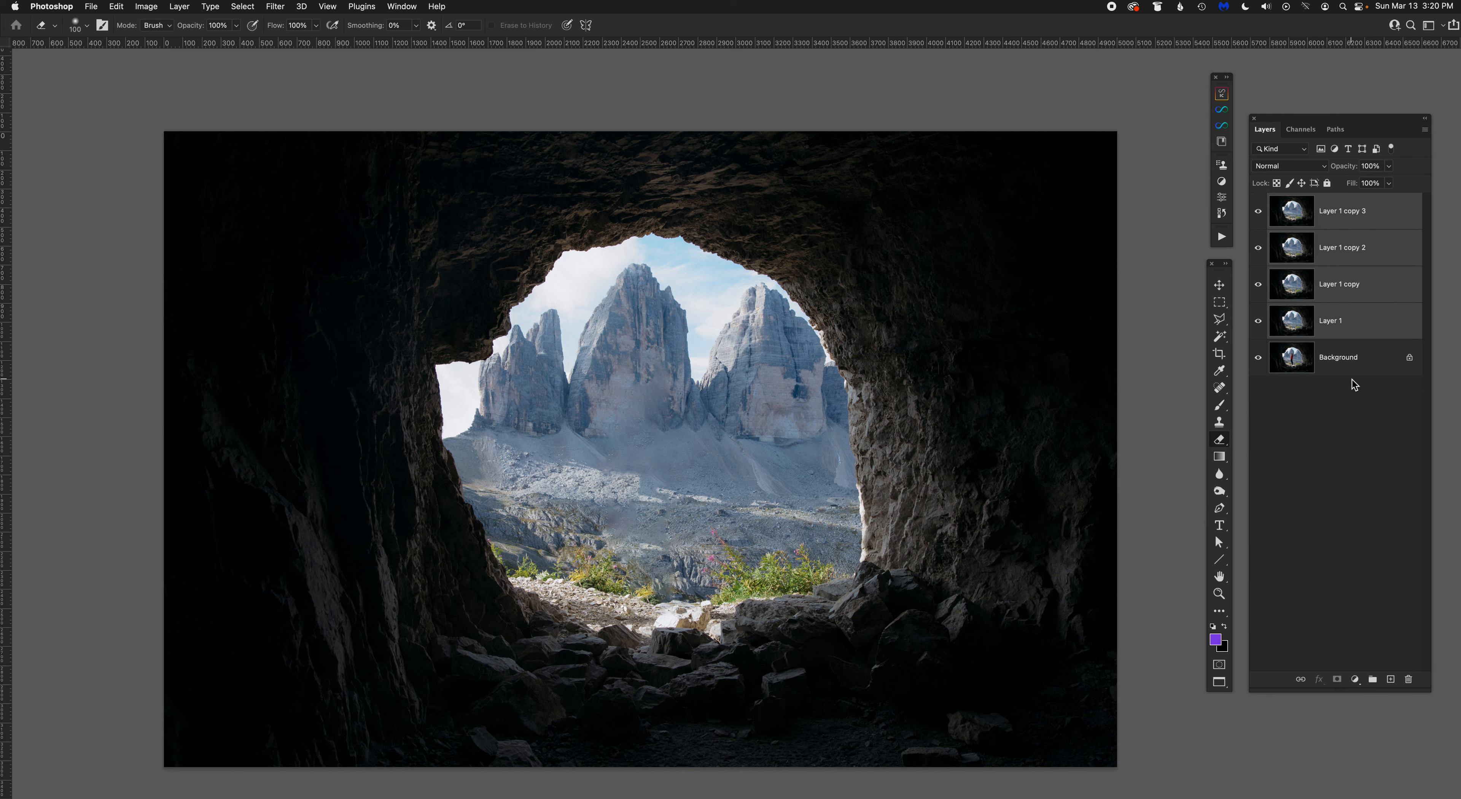
Step: Group the four selected layers under the name Cave and expand the group
{"action": "left_click", "coordinate": [1375, 683], "text": "alt"}
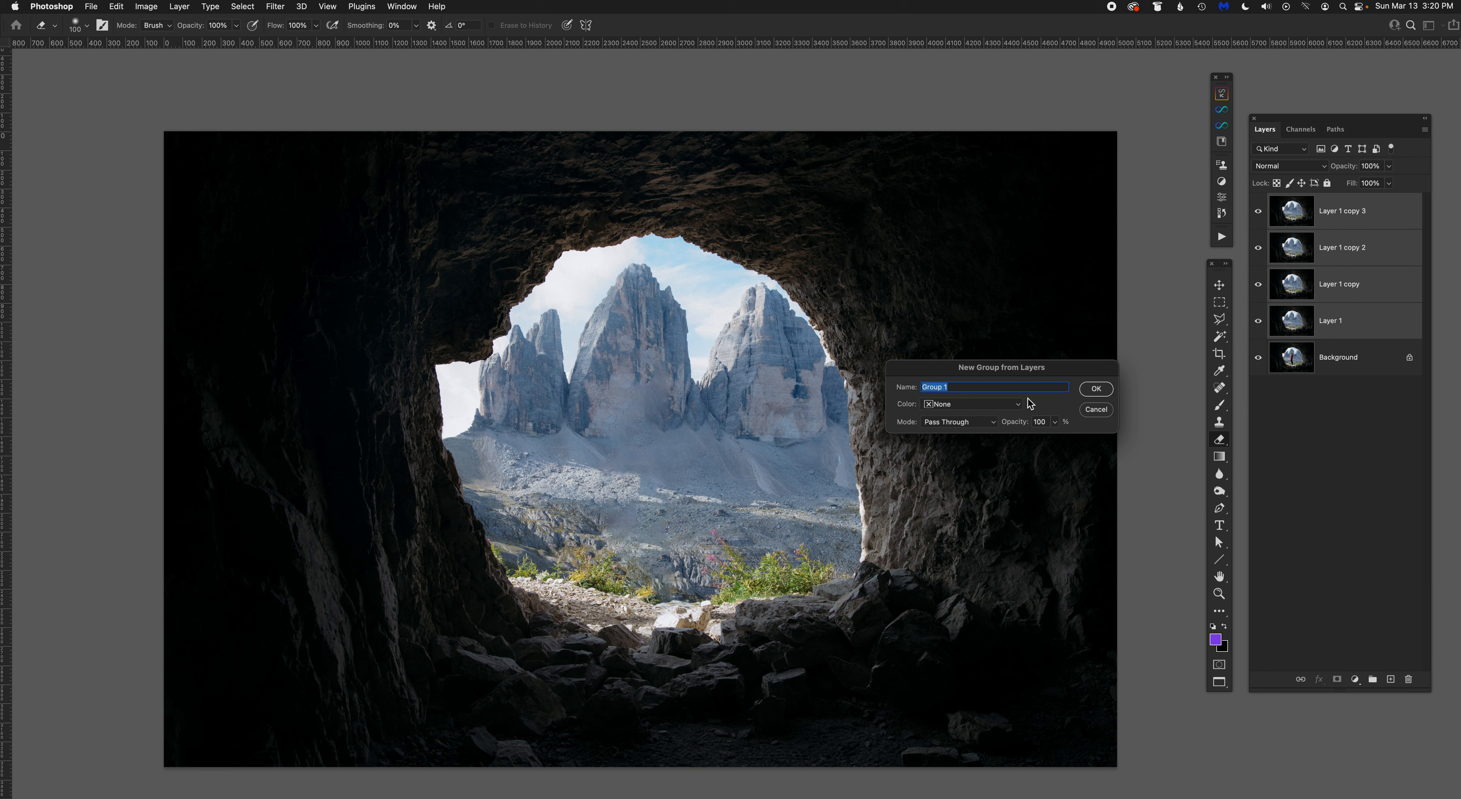
{"action": "type", "text": "Cave"}
{"action": "key", "text": "Return"}
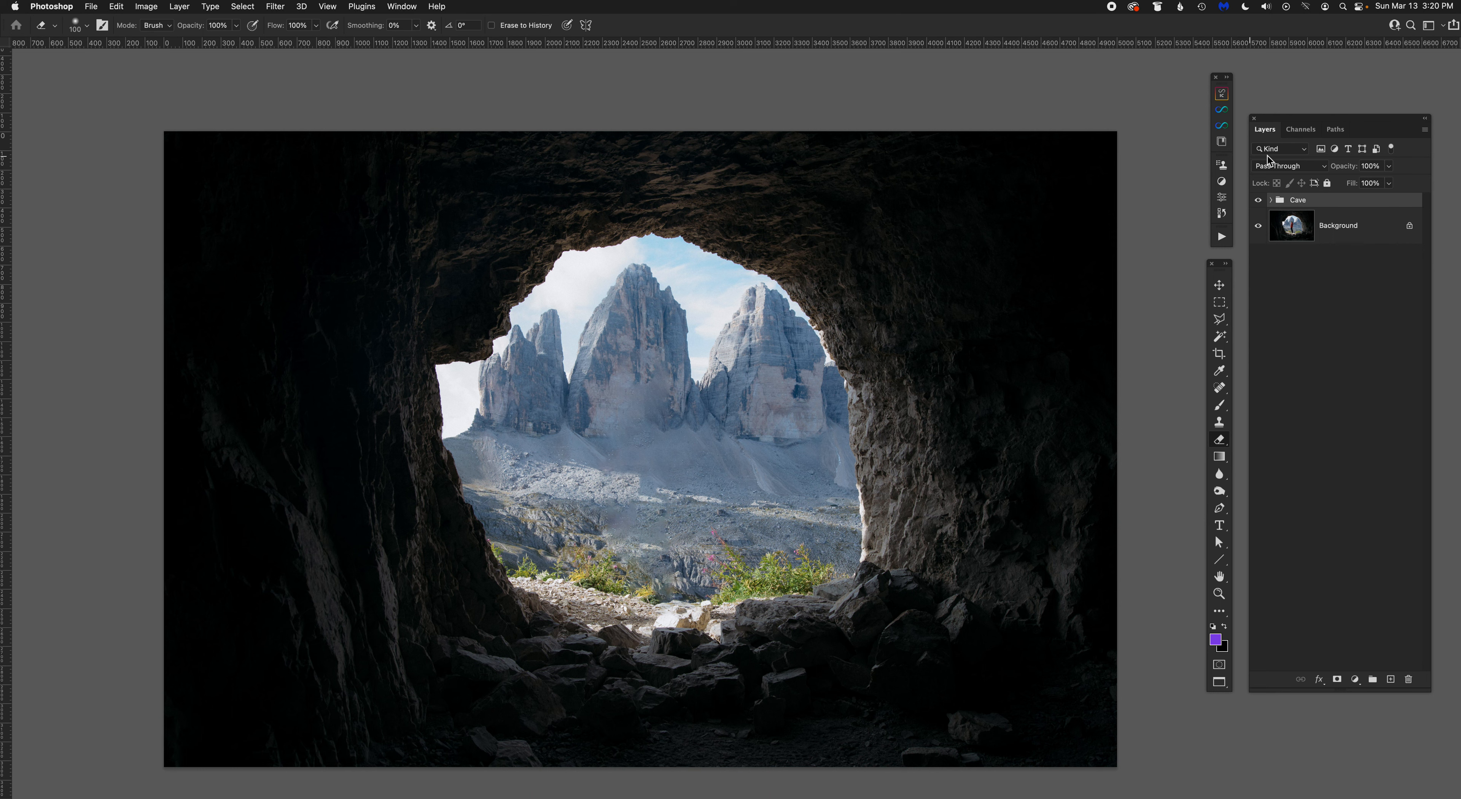
{"action": "left_click", "coordinate": [1272, 200]}
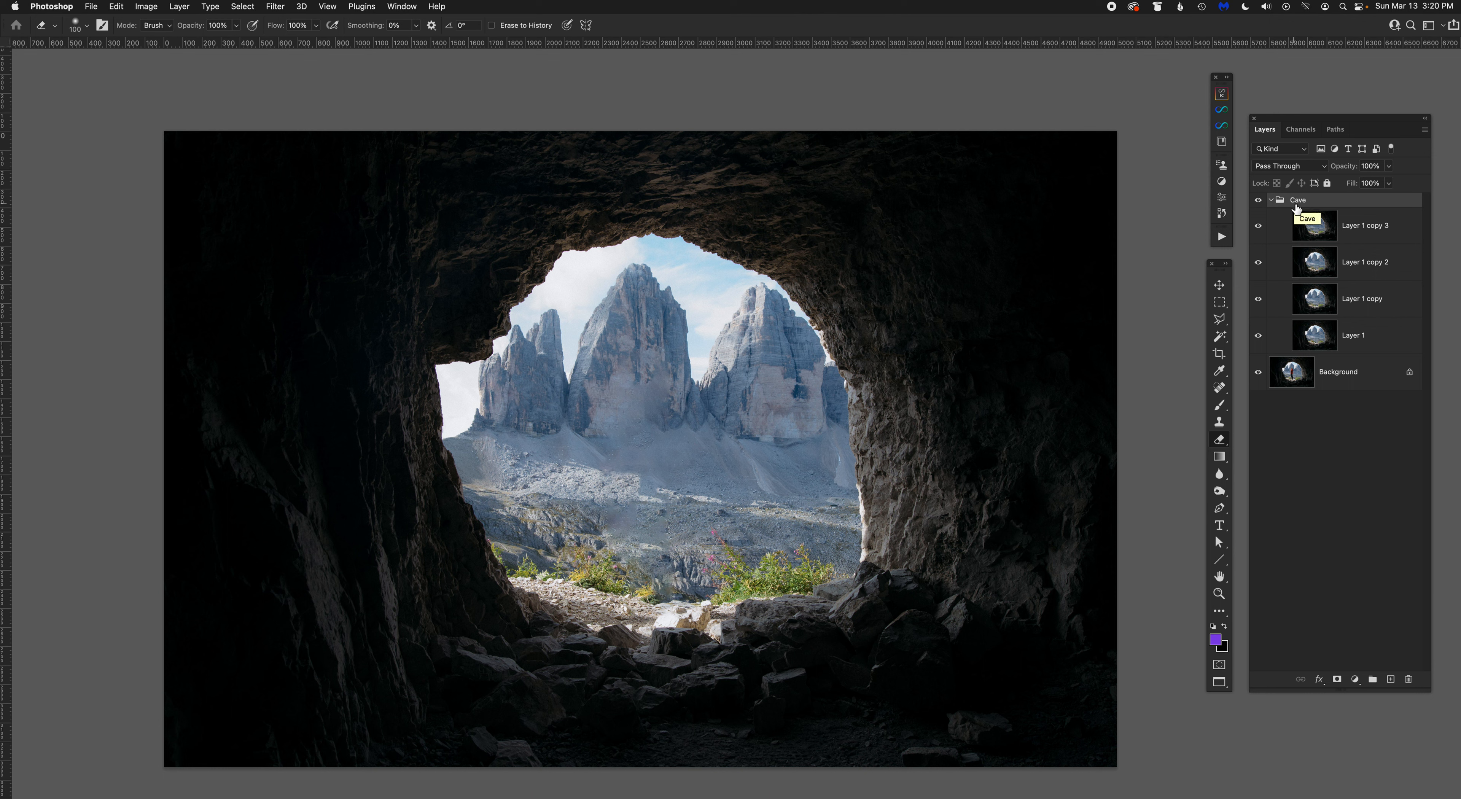
Step: Undo the Cave grouping and the three duplications of Layer 1
{"action": "key", "text": "super+z"}
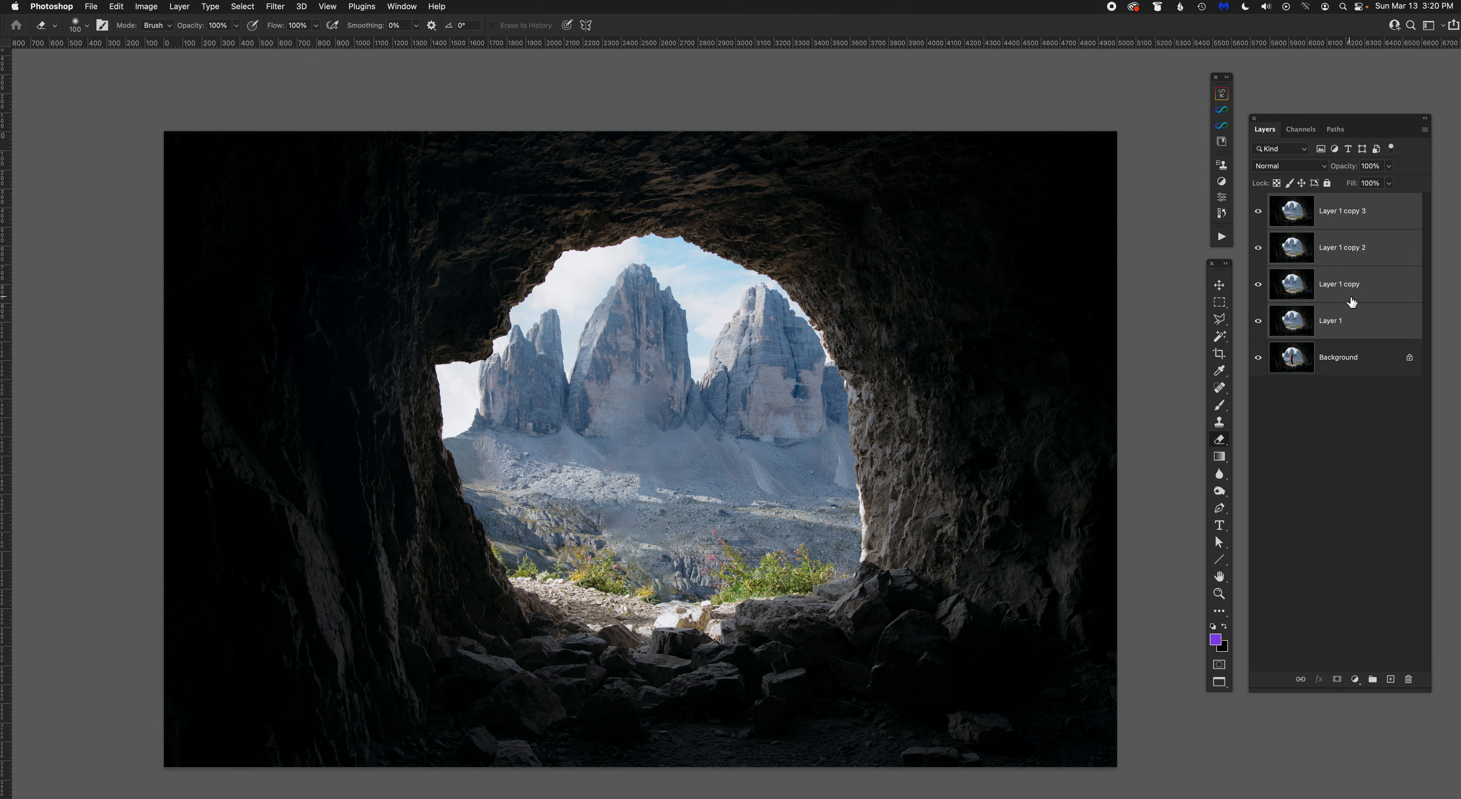
{"action": "key", "text": "super+z"}
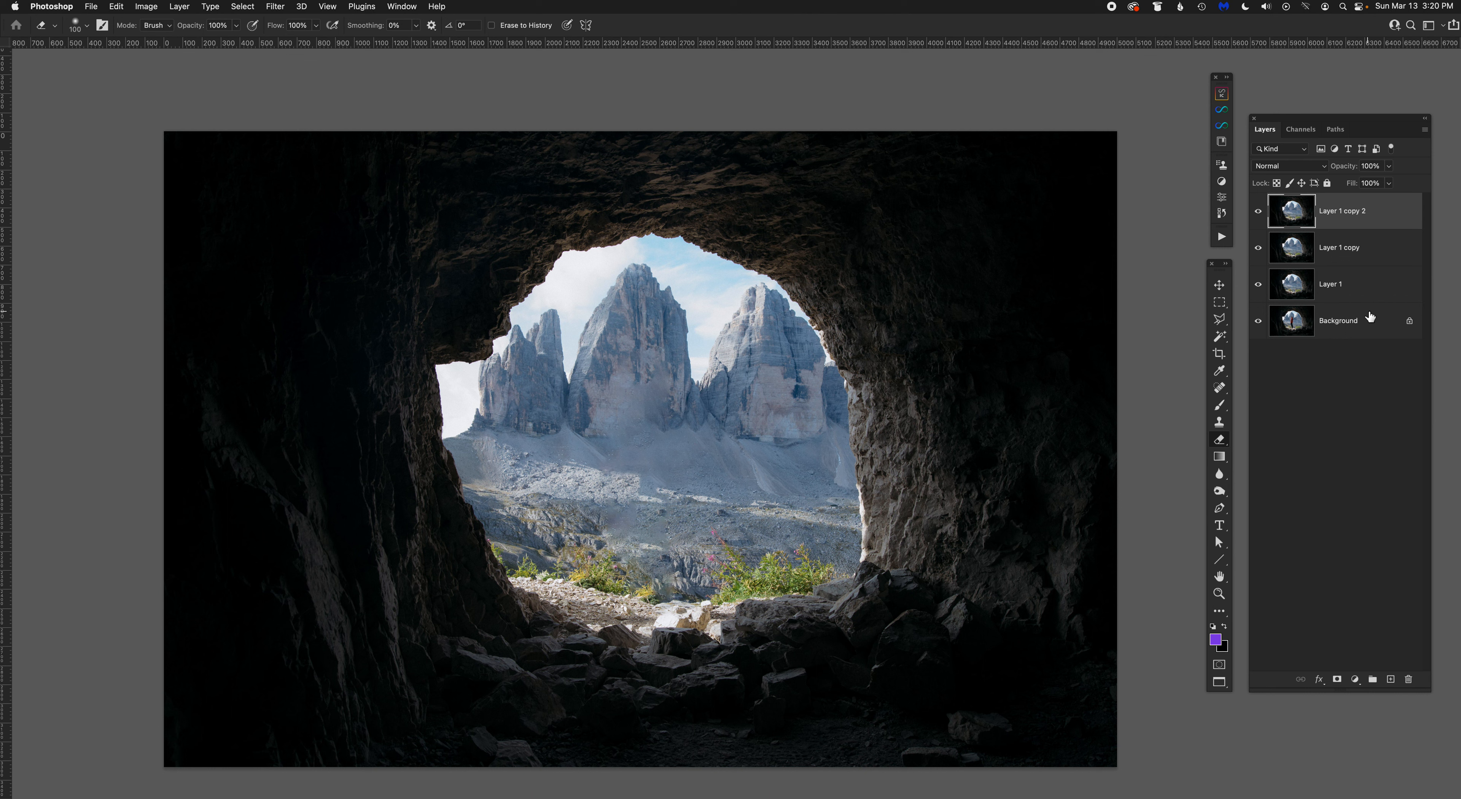
{"action": "key", "text": "super+z"}
{"action": "key", "text": "super+z"}
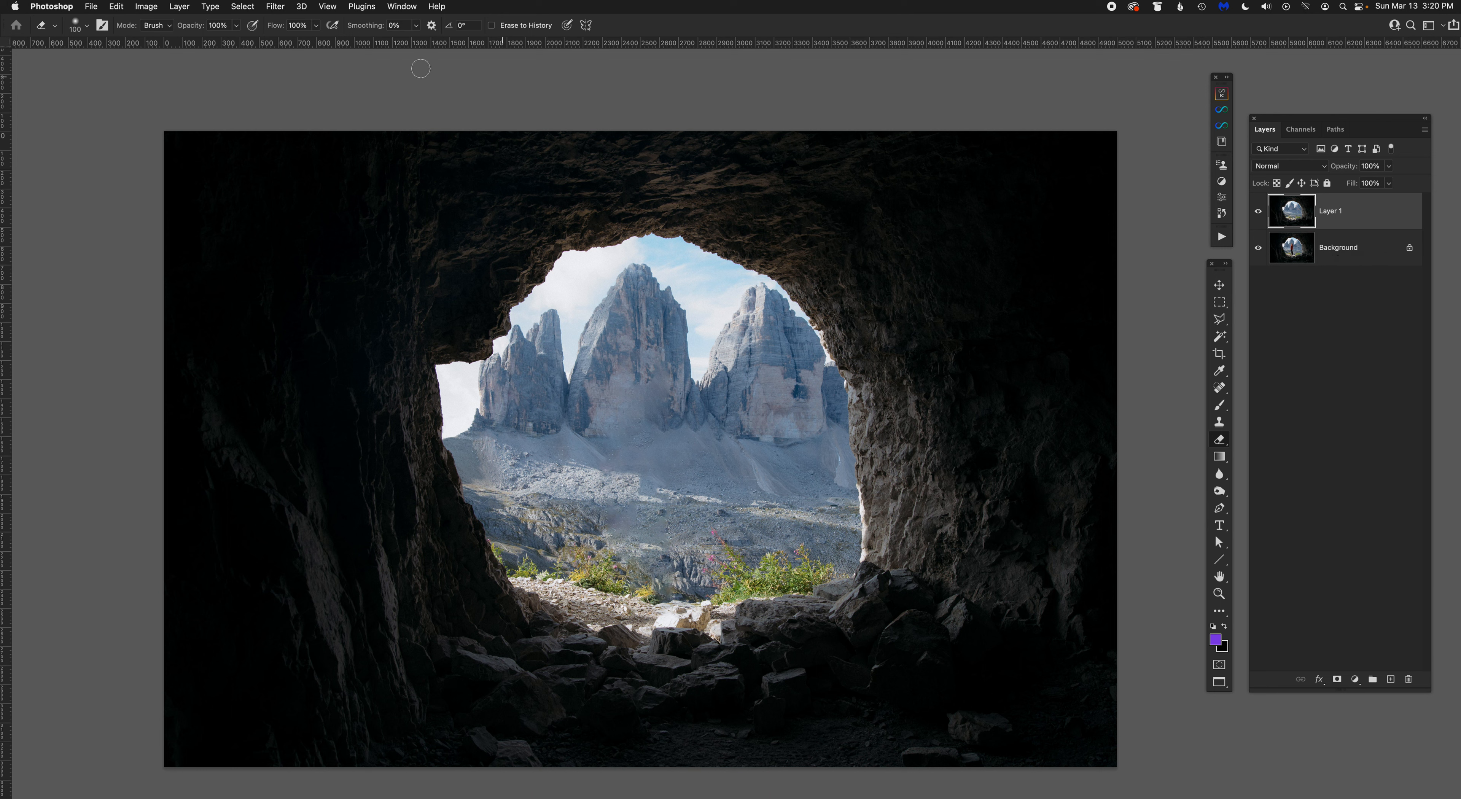
Step: Examine the recorded edit states in an enlarged History panel and collapse it again
{"action": "left_click", "coordinate": [400, 7]}
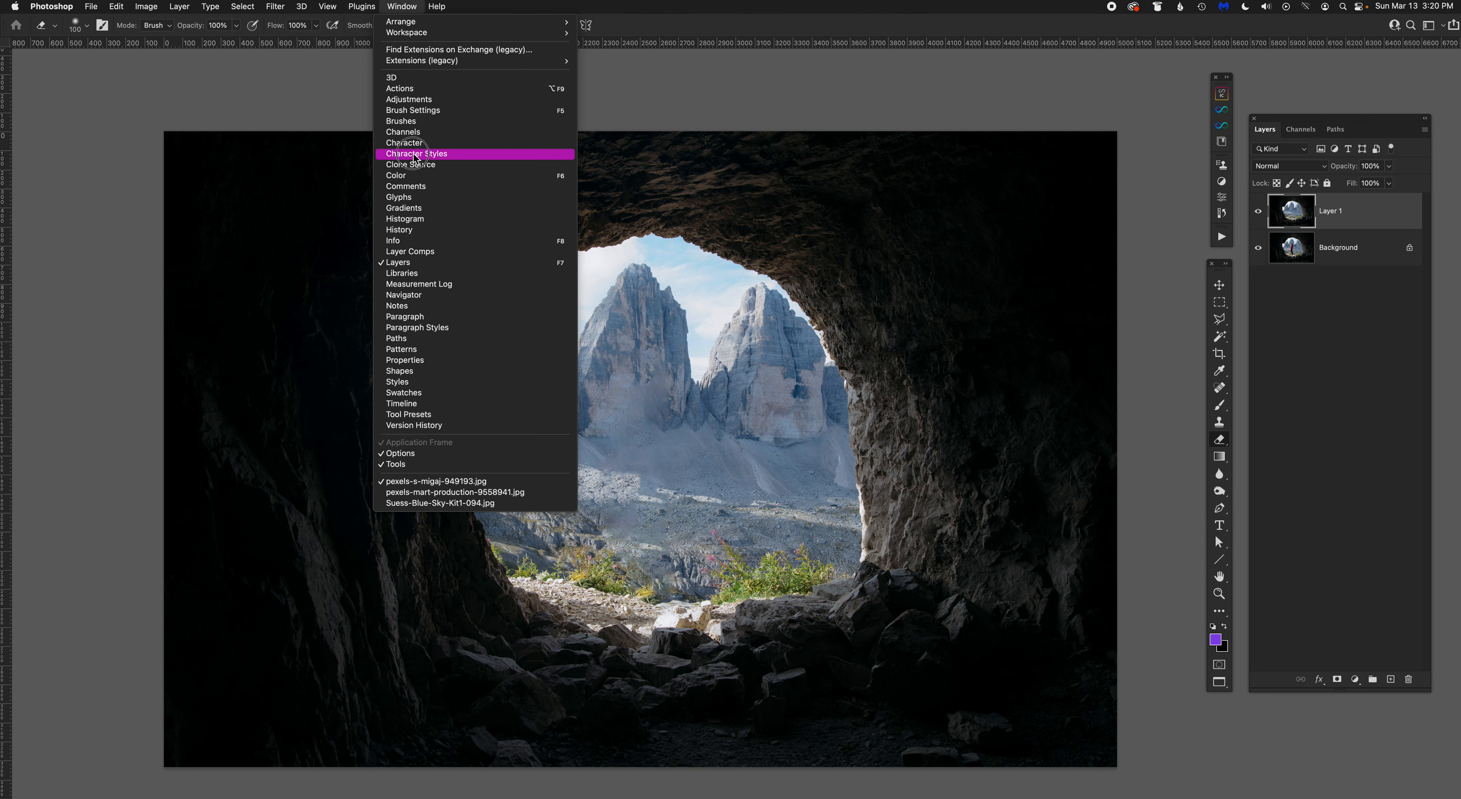
{"action": "left_click", "coordinate": [1040, 101]}
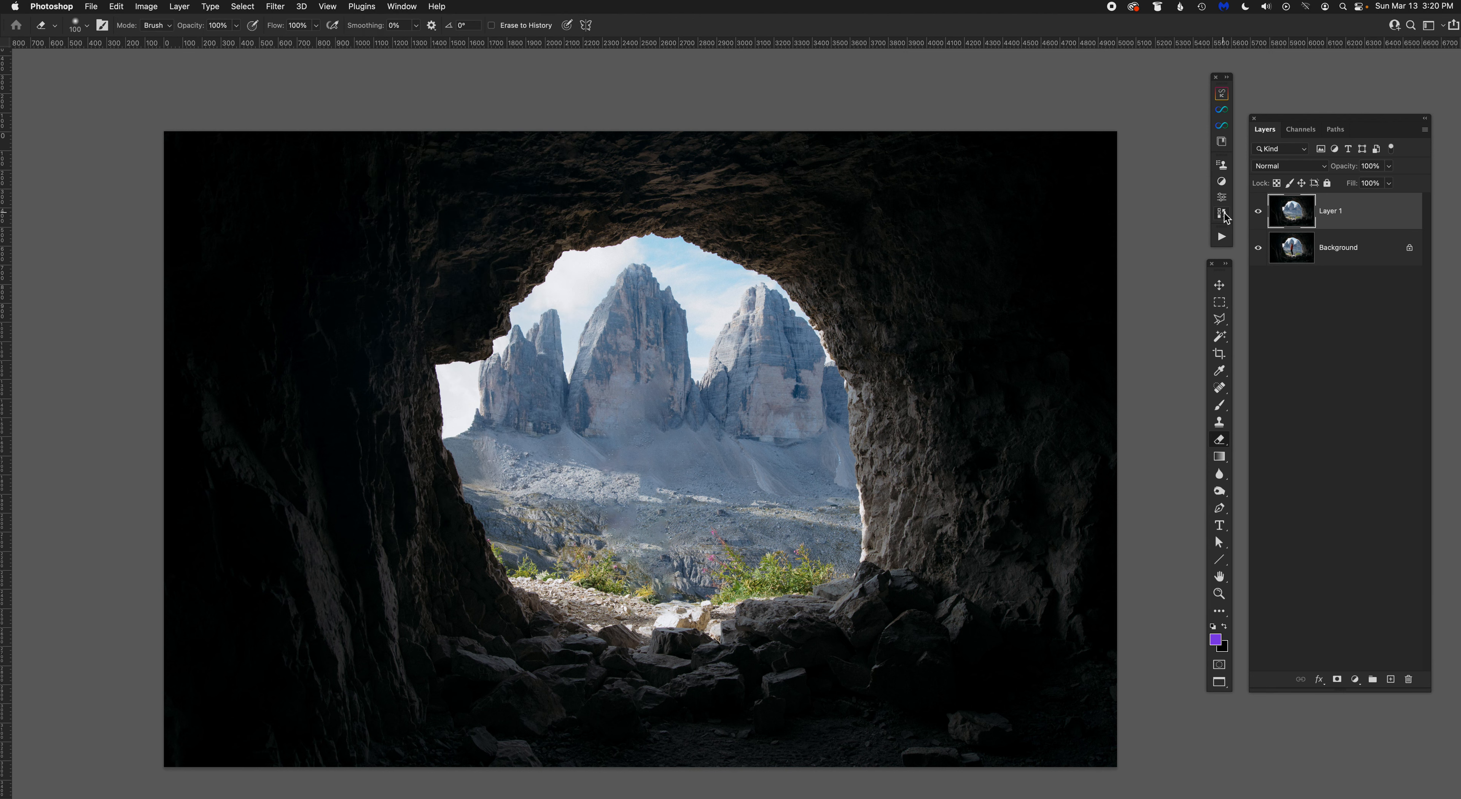
{"action": "left_click", "coordinate": [1222, 214]}
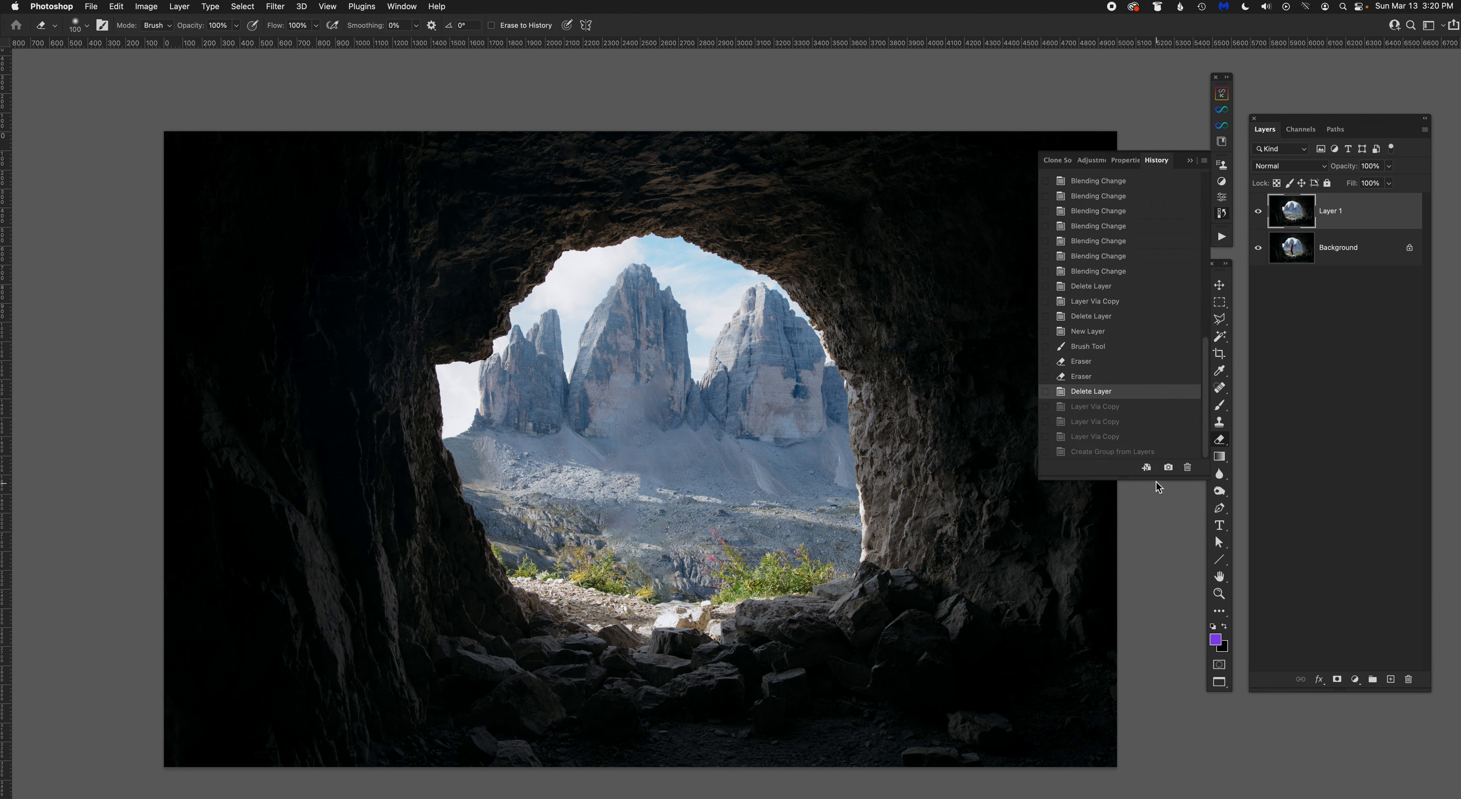
{"action": "left_click_drag", "start_coordinate": [1139, 481], "coordinate": [1140, 645]}
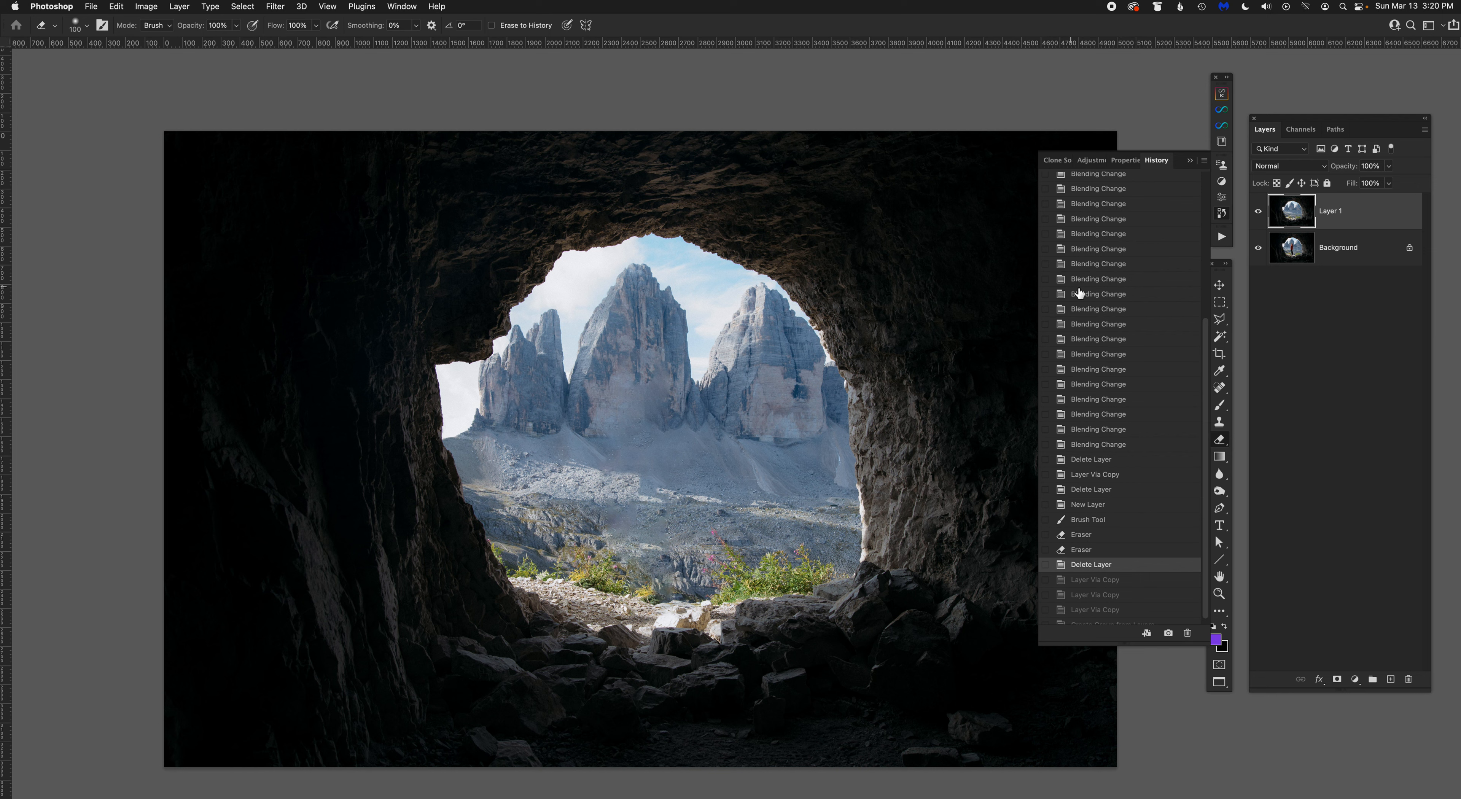
{"action": "left_click", "coordinate": [1190, 162]}
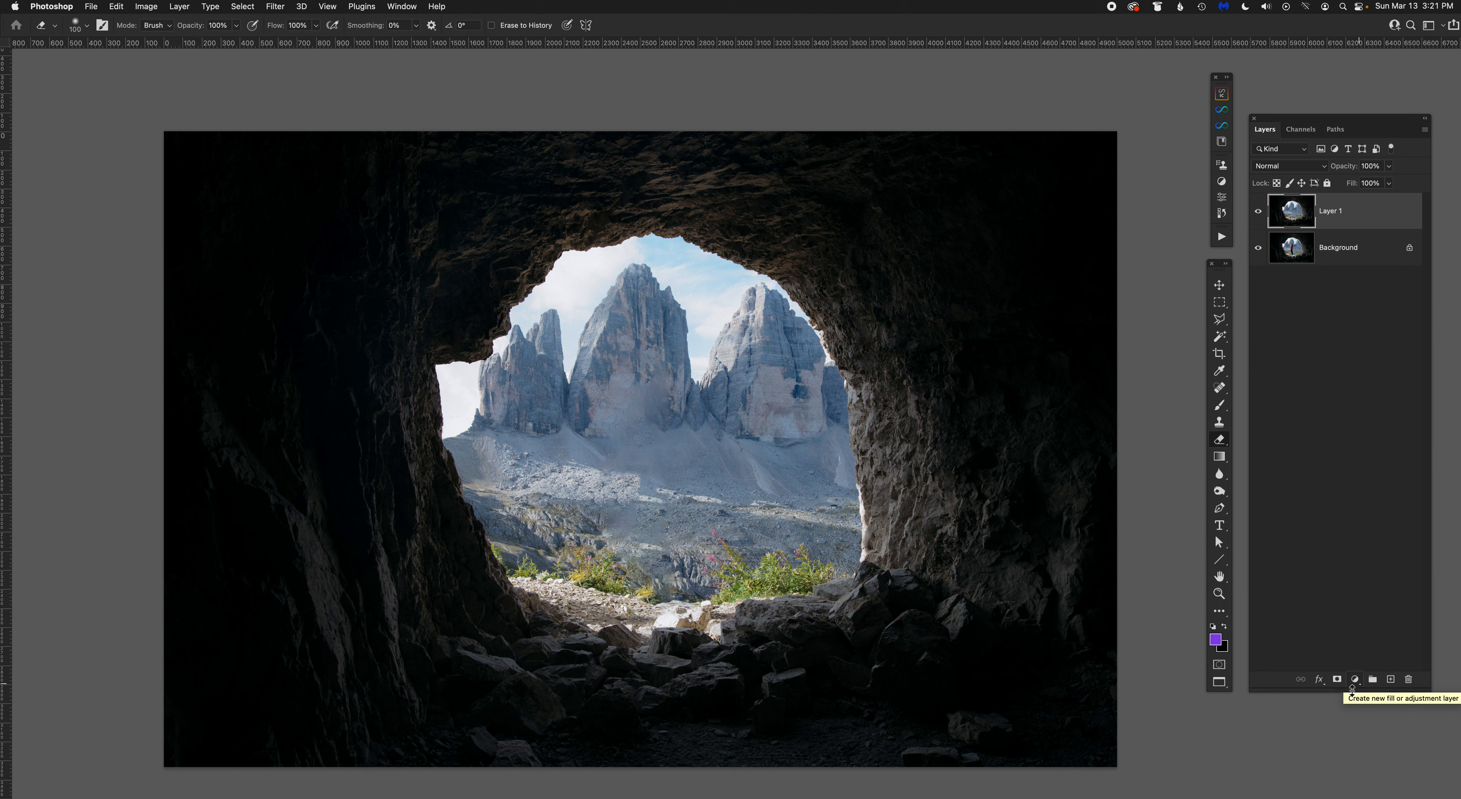
Step: Add a Photo Filter adjustment layer above Layer 1 and set its filter to Cyan
{"action": "left_click", "coordinate": [1355, 680]}
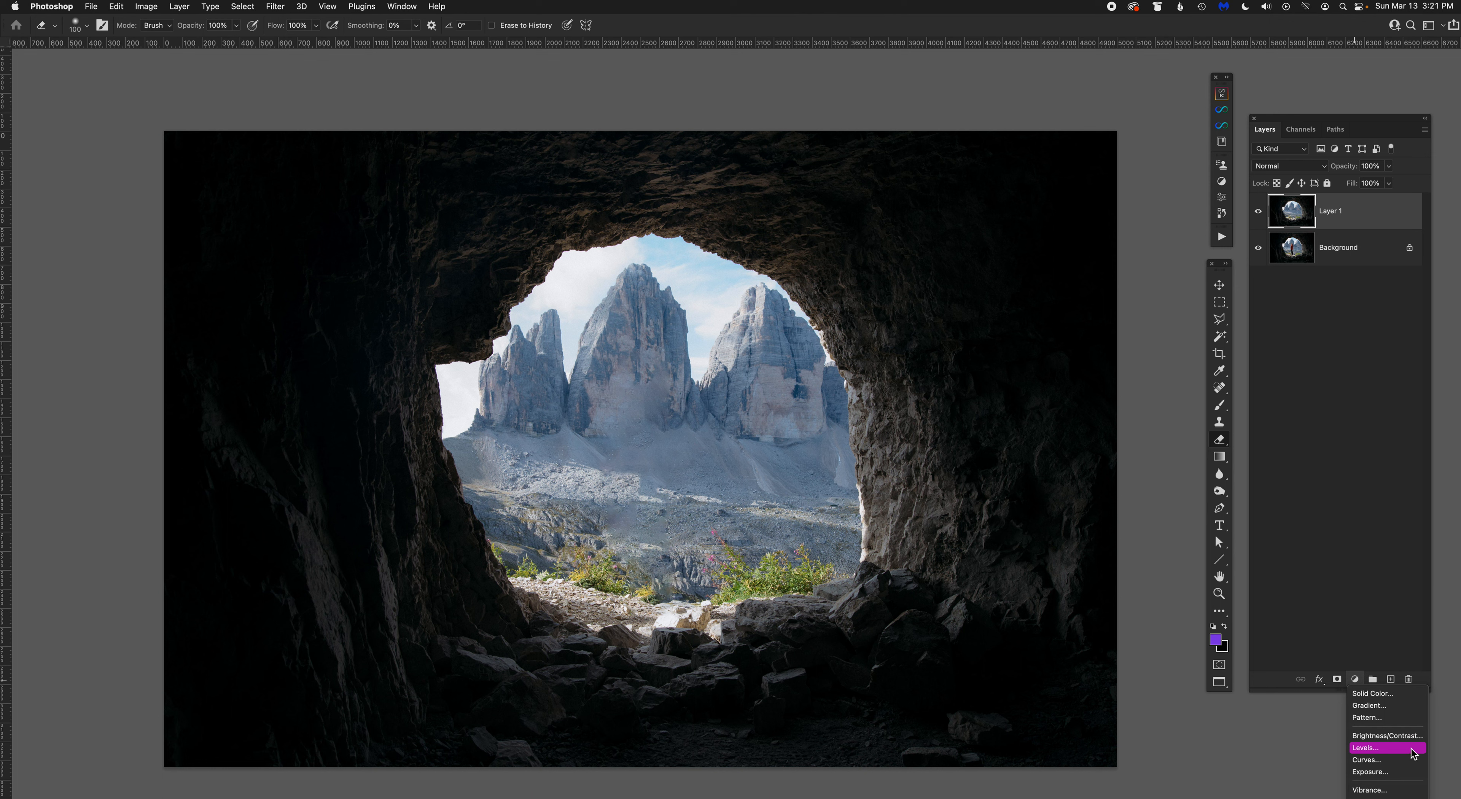
{"action": "mouse_move", "coordinate": [1389, 798]}
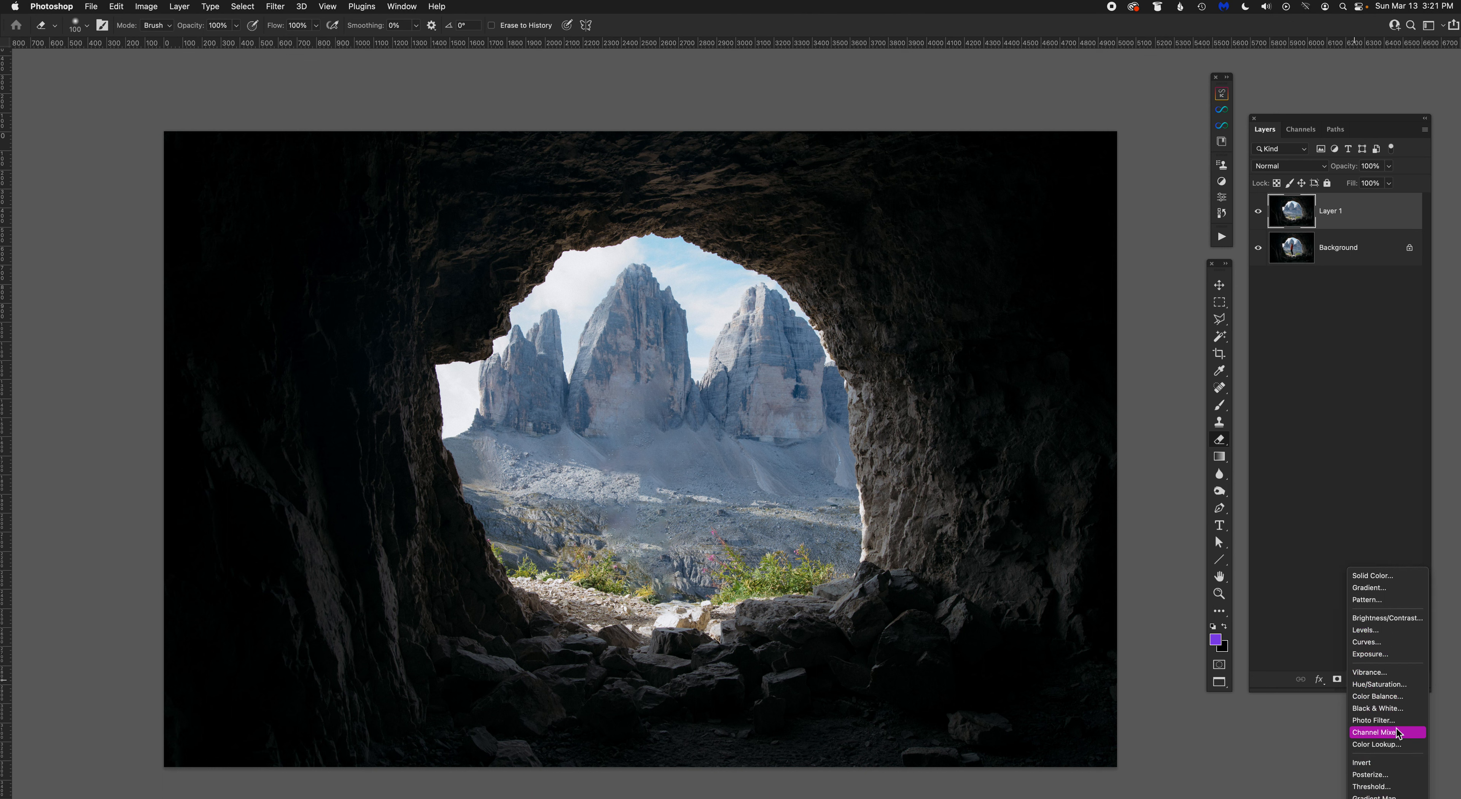
{"action": "left_click", "coordinate": [1390, 721]}
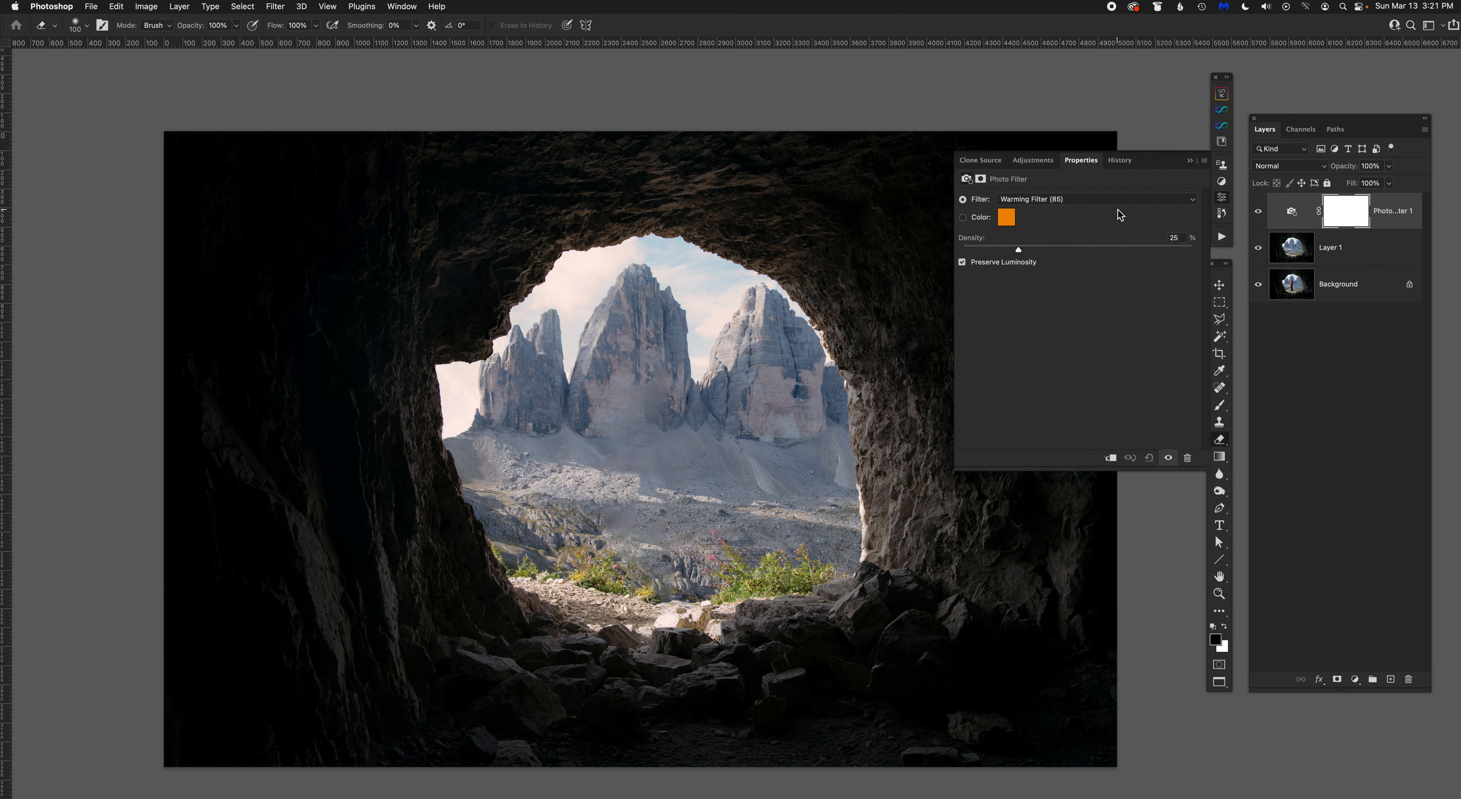
{"action": "left_click", "coordinate": [1113, 199]}
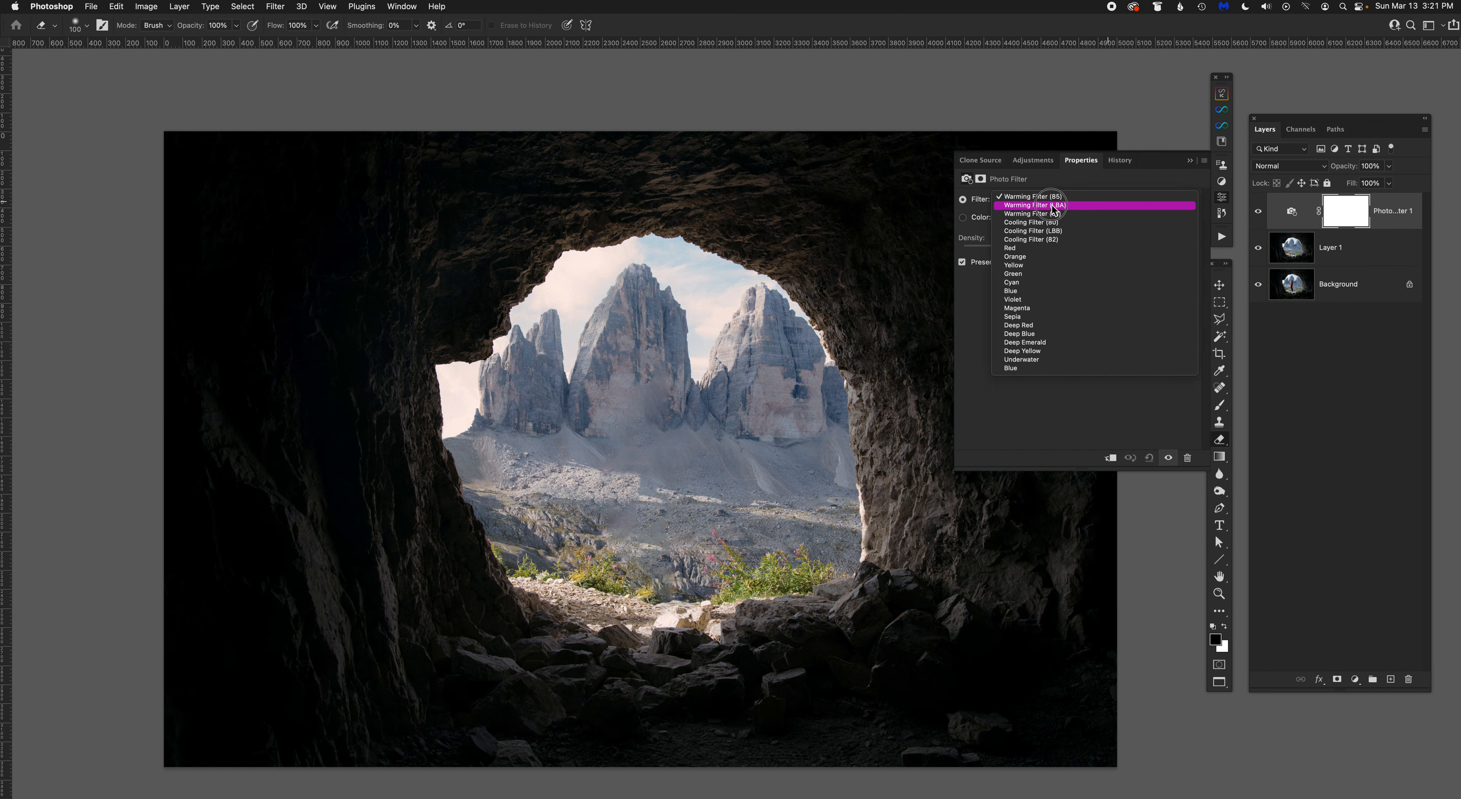
{"action": "left_click", "coordinate": [1032, 282]}
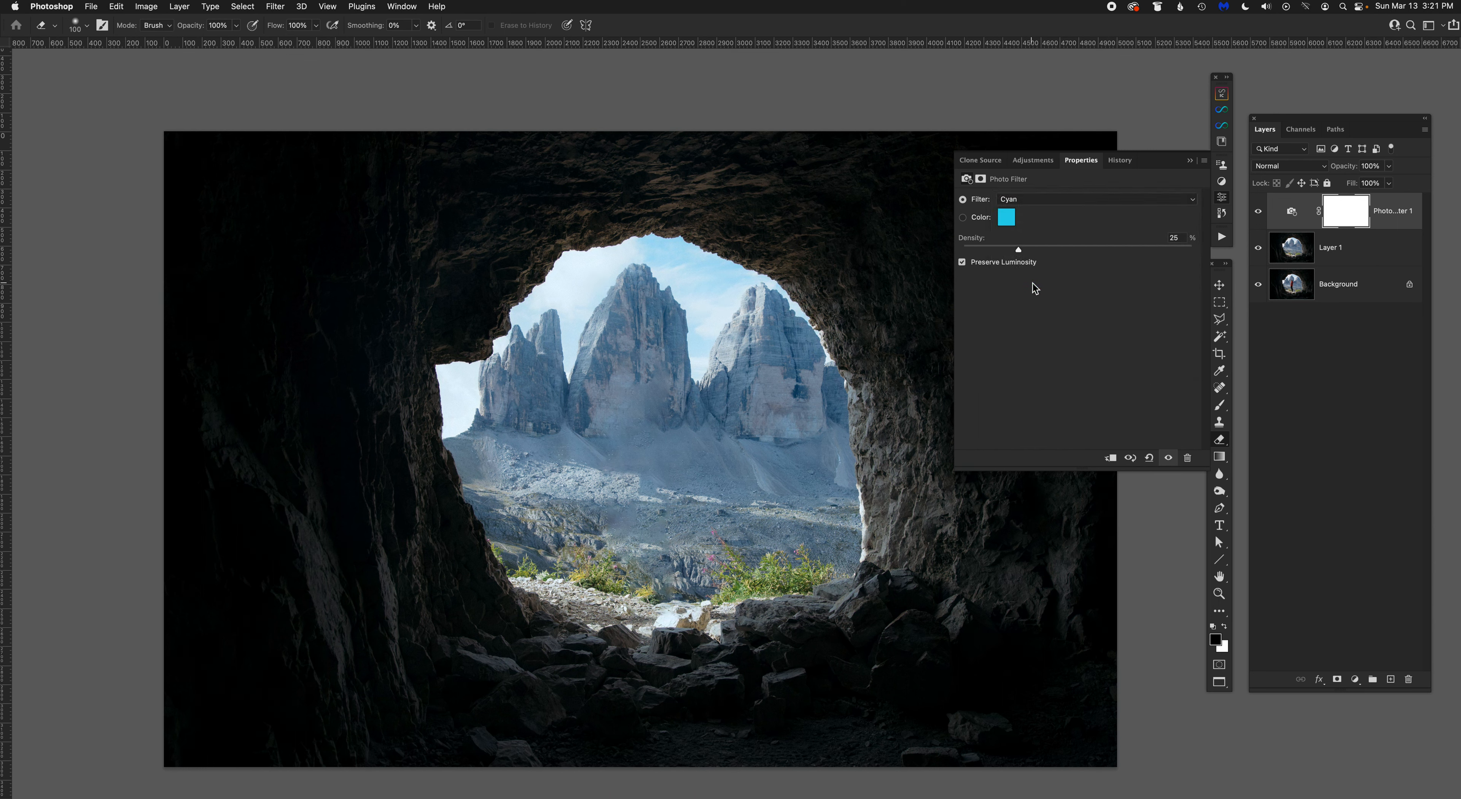
Step: Set the photo filter to Deep Red at 61% density and compare the image with the adjustment hidden and shown
{"action": "left_click", "coordinate": [1040, 199]}
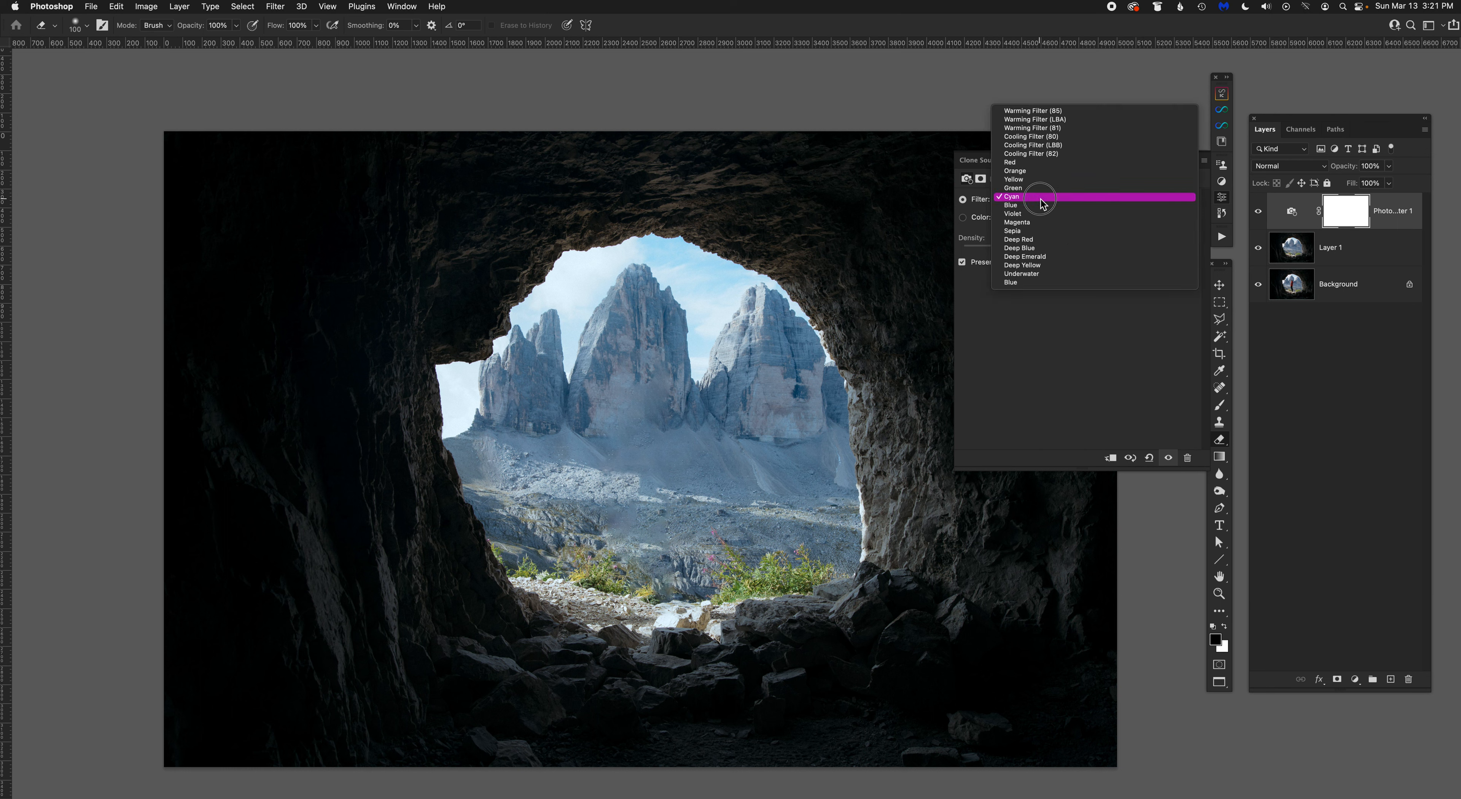
{"action": "left_click", "coordinate": [1037, 239]}
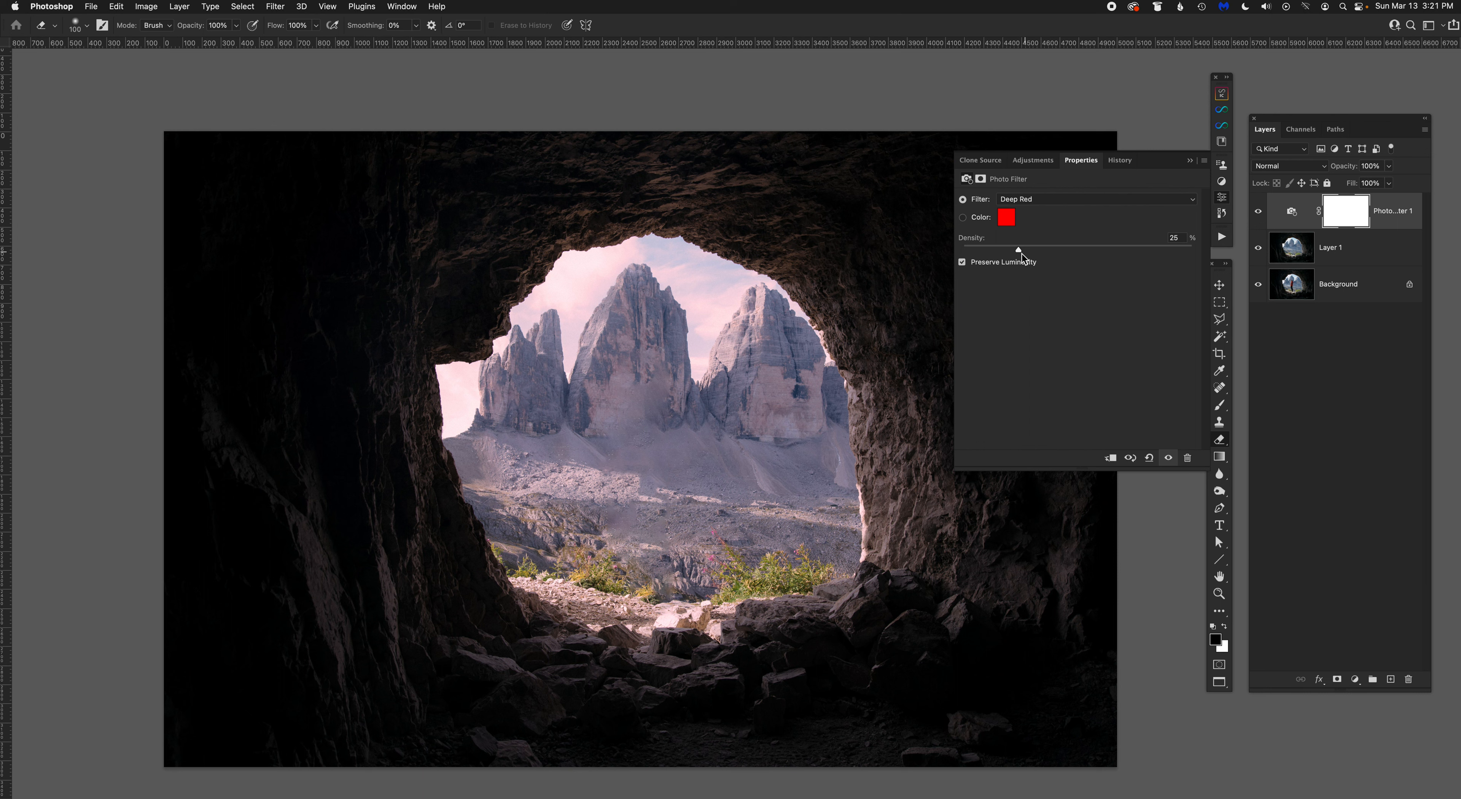
{"action": "left_click_drag", "start_coordinate": [1019, 251], "coordinate": [1106, 253]}
{"action": "left_click", "coordinate": [1190, 161]}
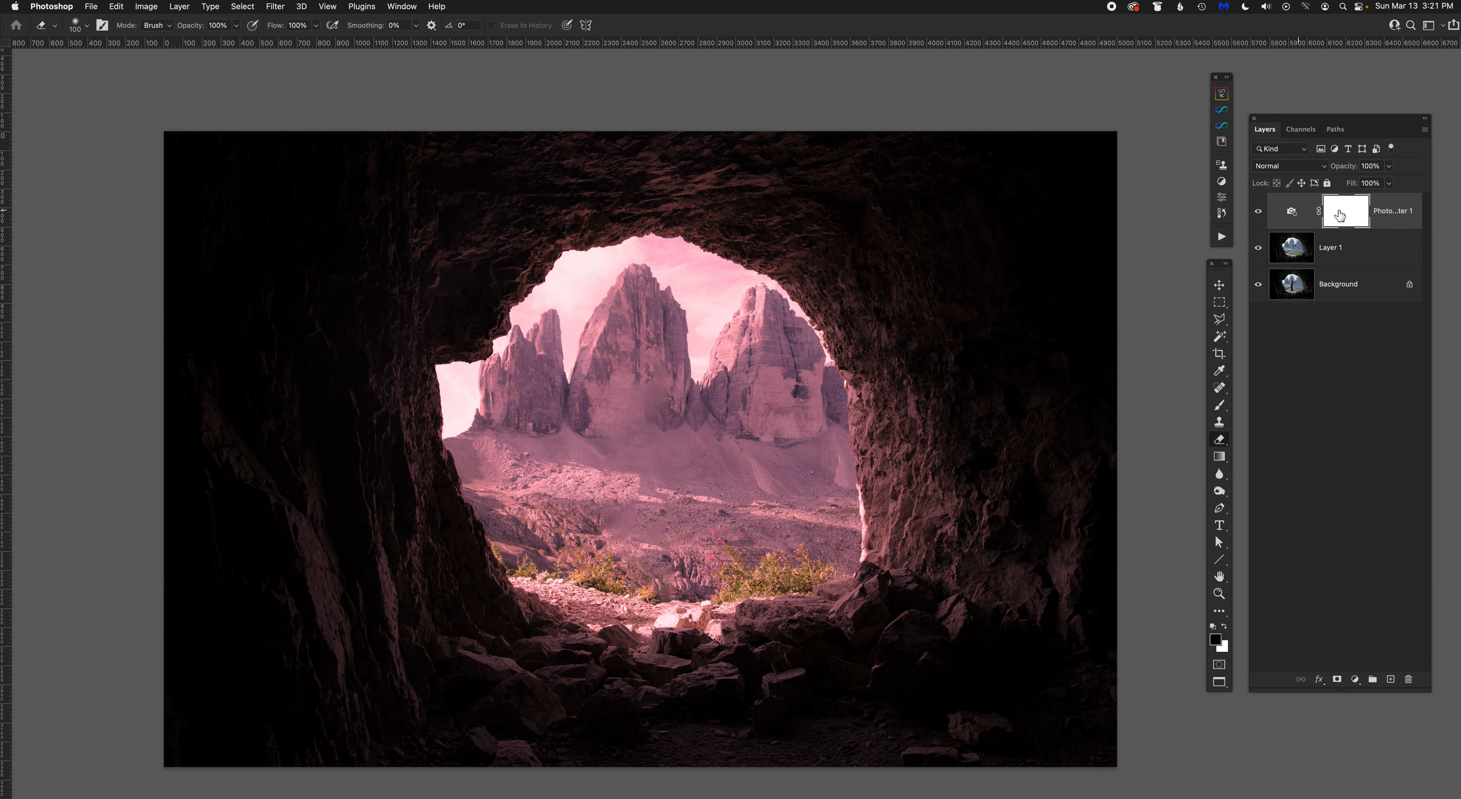
{"action": "left_click", "coordinate": [1259, 212]}
{"action": "left_click", "coordinate": [1259, 212]}
Step: Activate the Brush tool with a size of 400 and a flow of 15%
{"action": "key", "text": "b"}
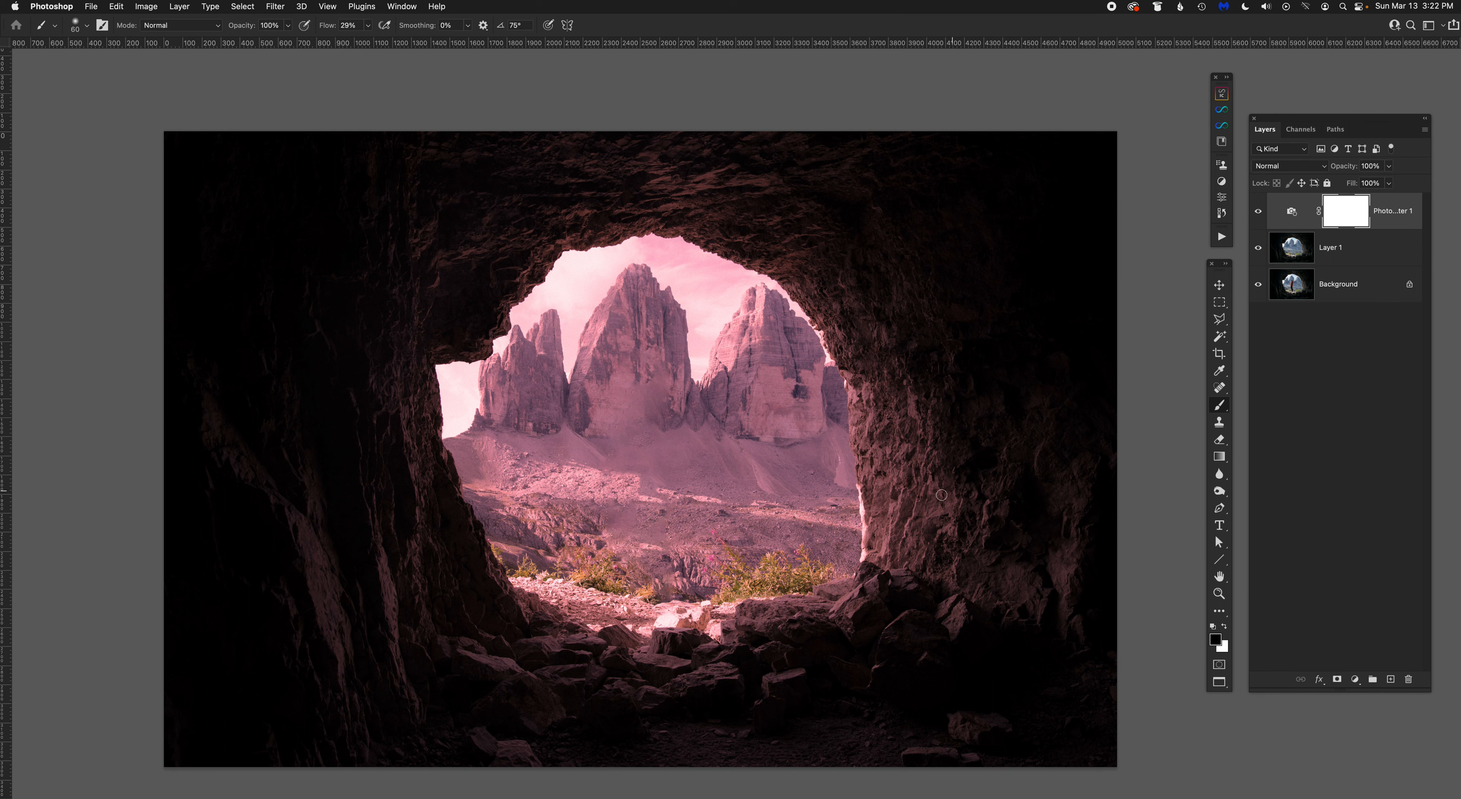
{"action": "key", "text": "bracketright"}
{"action": "key", "text": "bracketright"}
{"action": "key", "text": "bracketright"}
{"action": "key", "text": "bracketright"}
{"action": "key", "text": "bracketright"}
{"action": "key", "text": "bracketright"}
{"action": "key", "text": "bracketright"}
{"action": "key", "text": "bracketright"}
{"action": "key", "text": "bracketright"}
{"action": "key", "text": "bracketright"}
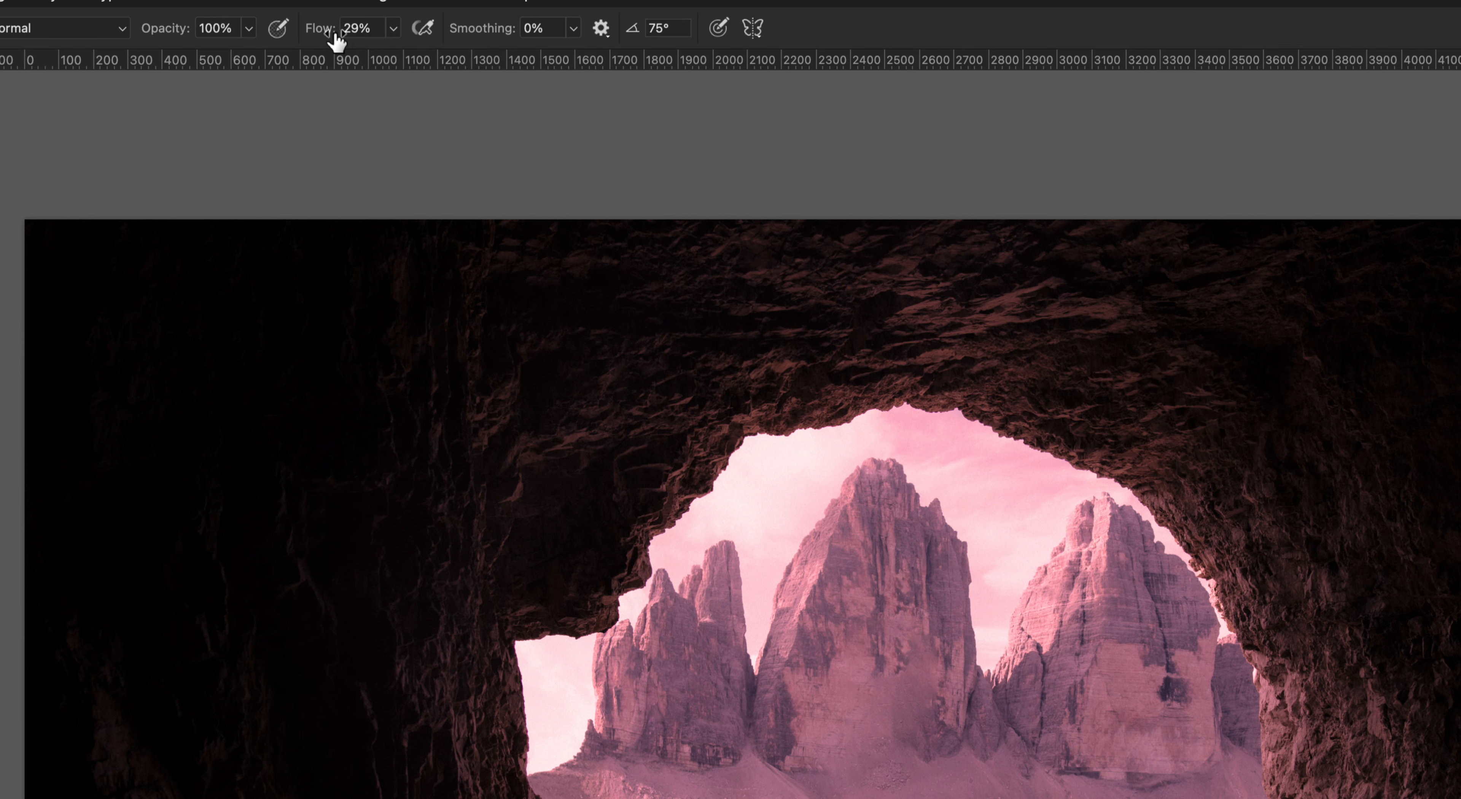
{"action": "left_click_drag", "start_coordinate": [325, 33], "coordinate": [310, 38]}
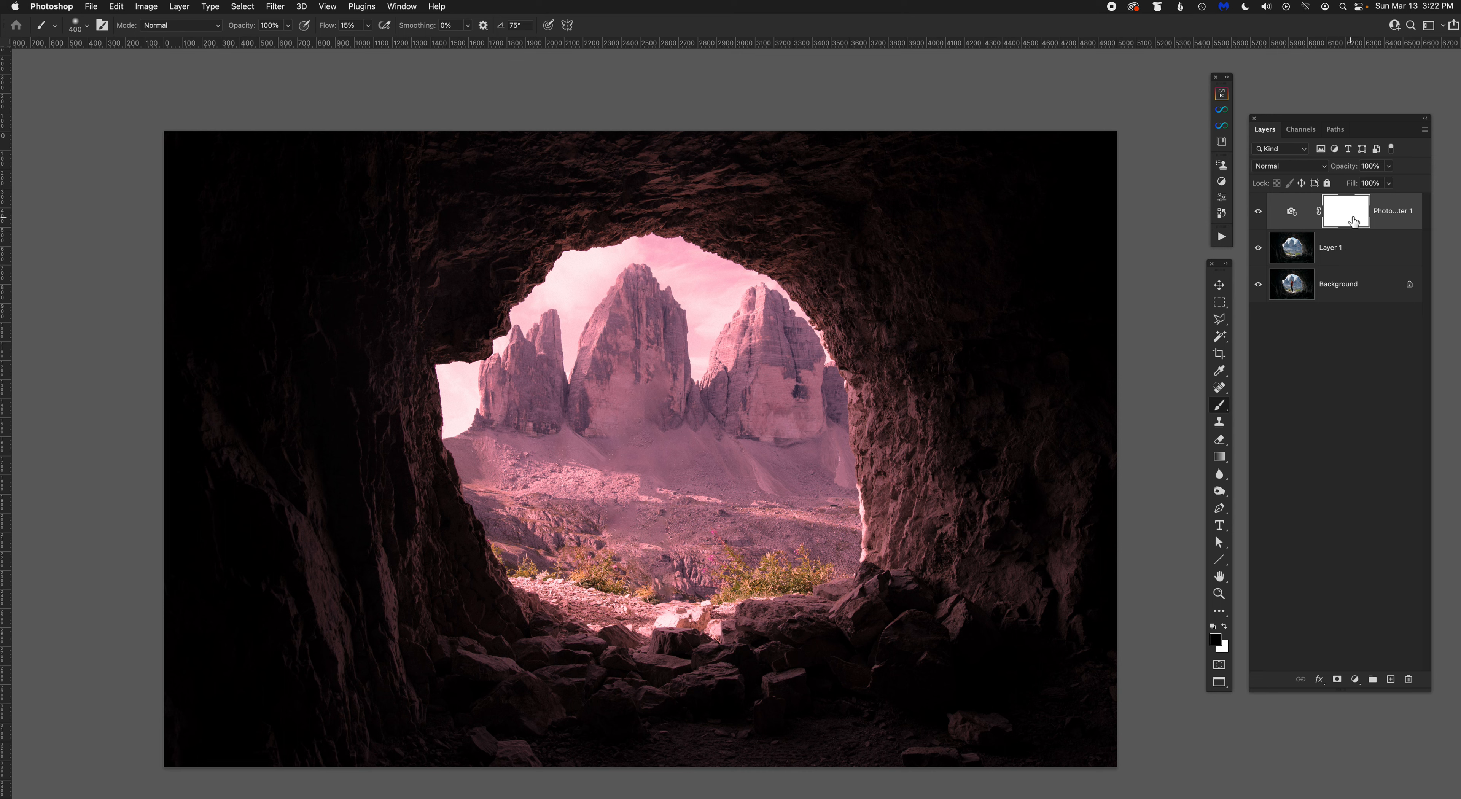
Step: Paint black on the Photo Filter layer's mask over the mountains, the cave arch and the rocky ground
{"action": "mouse_move", "coordinate": [890, 333]}
{"action": "left_mouse_down"}
{"action": "mouse_move", "coordinate": [824, 284]}
{"action": "mouse_move", "coordinate": [897, 425]}
{"action": "mouse_move", "coordinate": [883, 388]}
{"action": "mouse_move", "coordinate": [899, 624]}
{"action": "mouse_move", "coordinate": [879, 411]}
{"action": "mouse_move", "coordinate": [816, 298]}
{"action": "mouse_move", "coordinate": [658, 168]}
{"action": "mouse_move", "coordinate": [732, 217]}
{"action": "mouse_move", "coordinate": [667, 239]}
{"action": "mouse_move", "coordinate": [529, 212]}
{"action": "mouse_move", "coordinate": [508, 227]}
{"action": "mouse_move", "coordinate": [494, 360]}
{"action": "mouse_move", "coordinate": [511, 415]}
{"action": "mouse_move", "coordinate": [525, 316]}
{"action": "mouse_move", "coordinate": [536, 405]}
{"action": "mouse_move", "coordinate": [565, 427]}
{"action": "mouse_move", "coordinate": [617, 330]}
{"action": "mouse_move", "coordinate": [604, 307]}
{"action": "mouse_move", "coordinate": [620, 401]}
{"action": "mouse_move", "coordinate": [643, 362]}
{"action": "mouse_move", "coordinate": [635, 293]}
{"action": "mouse_move", "coordinate": [657, 417]}
{"action": "mouse_move", "coordinate": [652, 366]}
{"action": "mouse_move", "coordinate": [579, 447]}
{"action": "mouse_move", "coordinate": [801, 471]}
{"action": "mouse_move", "coordinate": [807, 457]}
{"action": "mouse_move", "coordinate": [720, 411]}
{"action": "mouse_move", "coordinate": [769, 305]}
{"action": "mouse_move", "coordinate": [811, 449]}
{"action": "mouse_move", "coordinate": [776, 429]}
{"action": "mouse_move", "coordinate": [754, 441]}
{"action": "mouse_move", "coordinate": [814, 448]}
{"action": "mouse_move", "coordinate": [841, 489]}
{"action": "mouse_move", "coordinate": [662, 453]}
{"action": "mouse_move", "coordinate": [695, 460]}
{"action": "mouse_move", "coordinate": [509, 451]}
{"action": "left_mouse_up"}
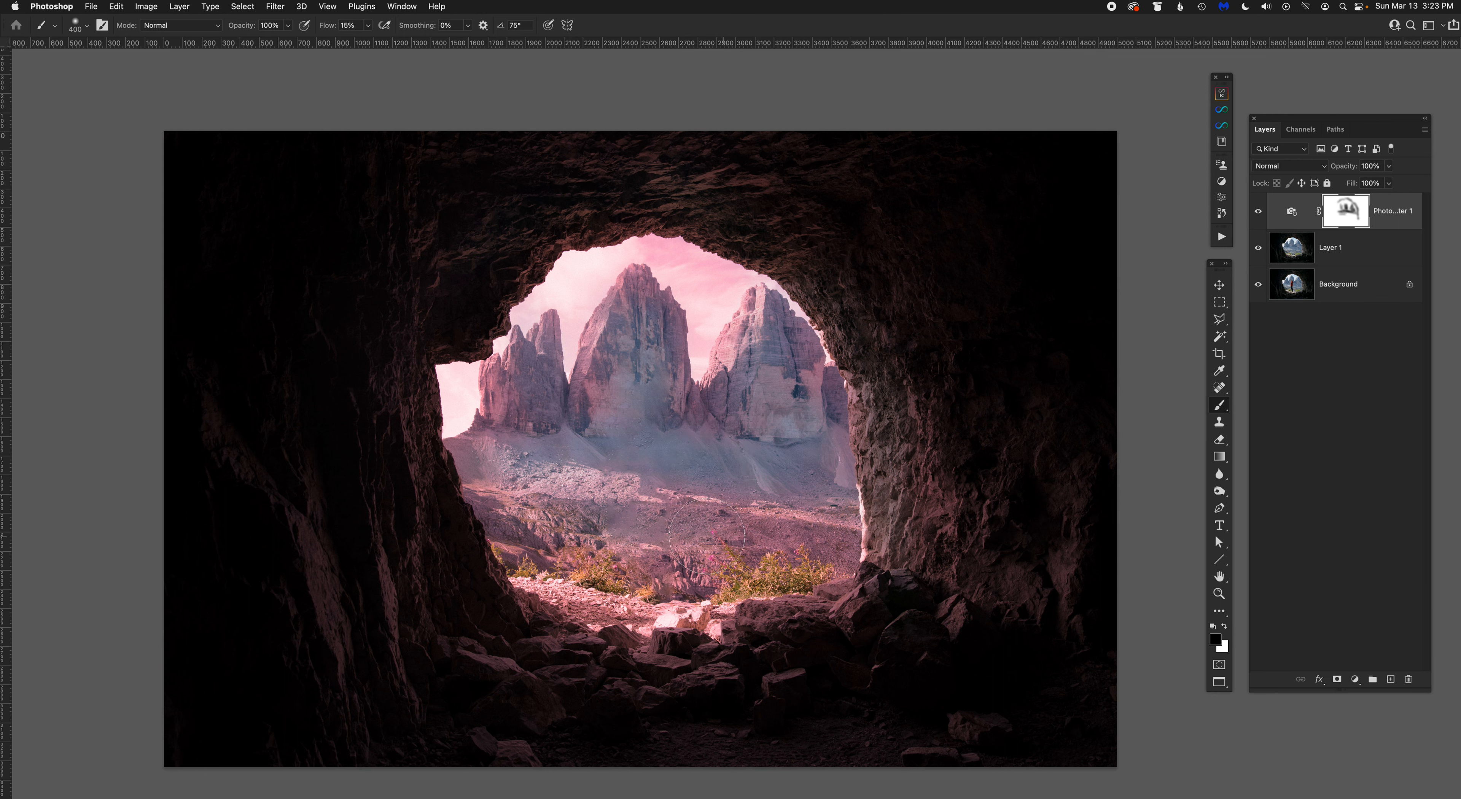
{"action": "mouse_move", "coordinate": [633, 411]}
{"action": "left_mouse_down"}
{"action": "mouse_move", "coordinate": [535, 400]}
{"action": "mouse_move", "coordinate": [537, 348]}
{"action": "mouse_move", "coordinate": [501, 383]}
{"action": "mouse_move", "coordinate": [491, 431]}
{"action": "mouse_move", "coordinate": [513, 463]}
{"action": "mouse_move", "coordinate": [478, 466]}
{"action": "left_mouse_up"}
{"action": "mouse_move", "coordinate": [756, 558]}
{"action": "left_mouse_down"}
{"action": "mouse_move", "coordinate": [818, 538]}
{"action": "mouse_move", "coordinate": [752, 575]}
{"action": "mouse_move", "coordinate": [639, 568]}
{"action": "left_mouse_up"}
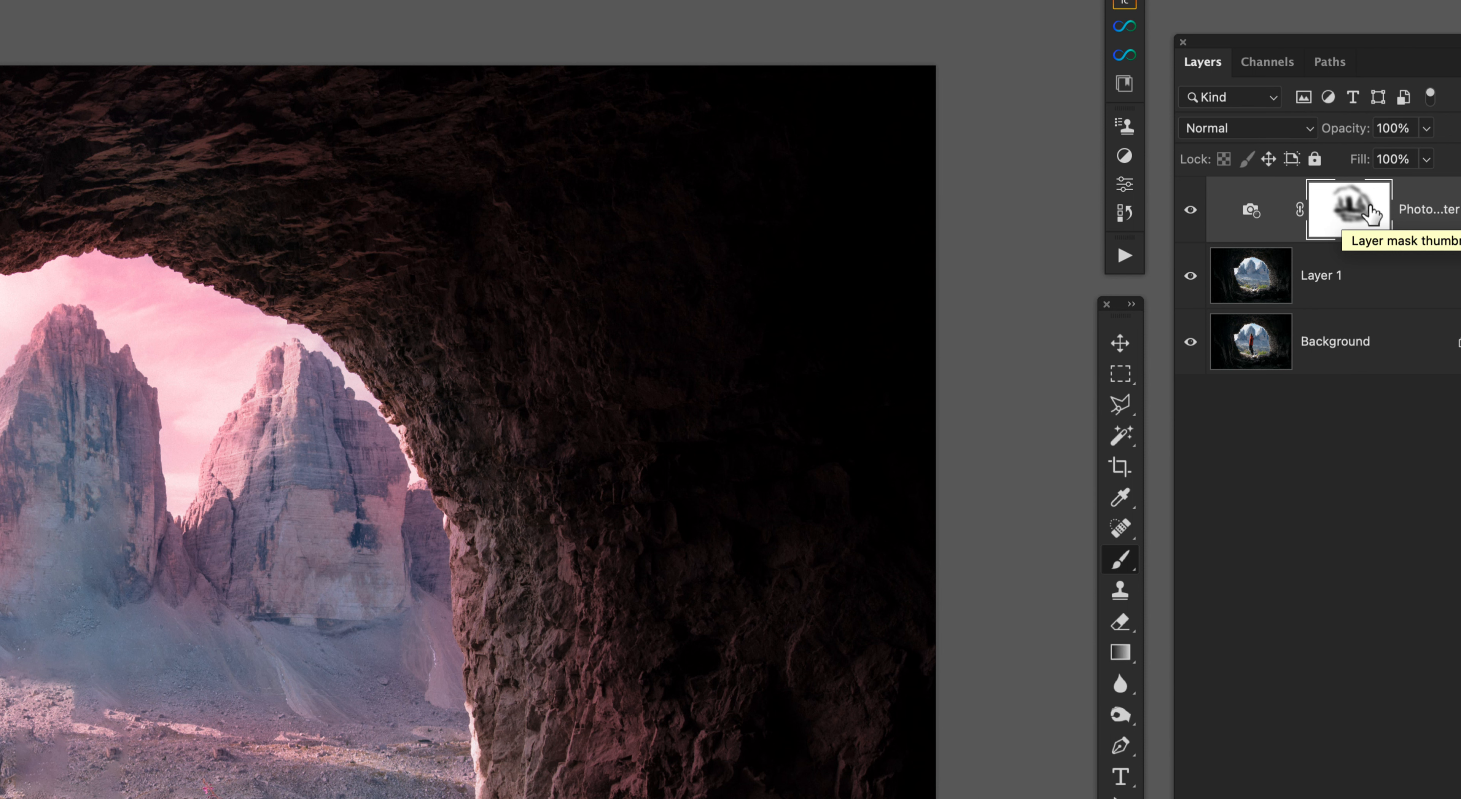
Step: Display the Photo Filter layer's mask on its own, inspect the painted grey areas, and return to the image
{"action": "left_click", "coordinate": [1352, 217], "text": "alt"}
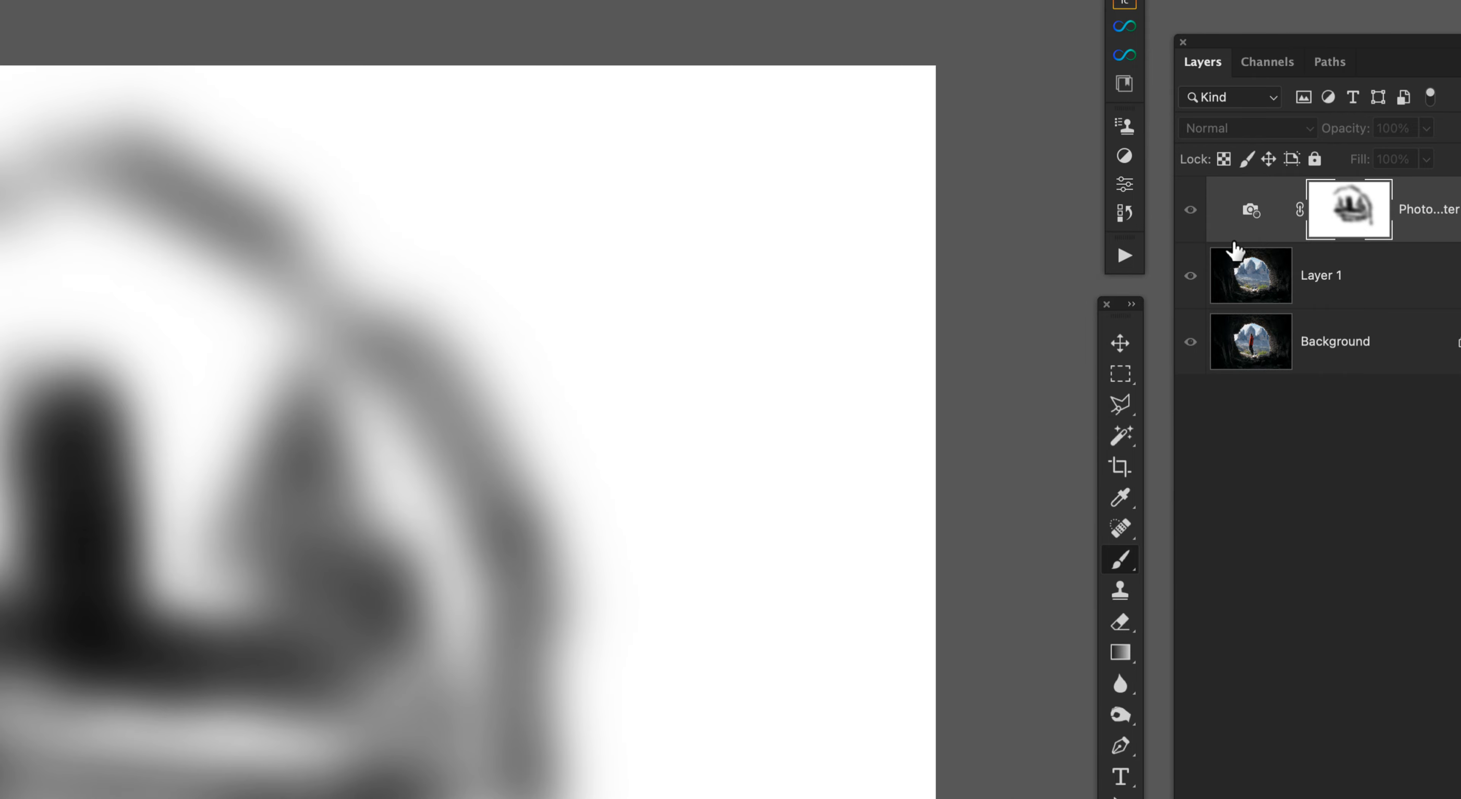
{"action": "left_click_drag", "start_coordinate": [664, 473], "coordinate": [999, 332]}
{"action": "left_click_drag", "start_coordinate": [537, 358], "coordinate": [826, 369]}
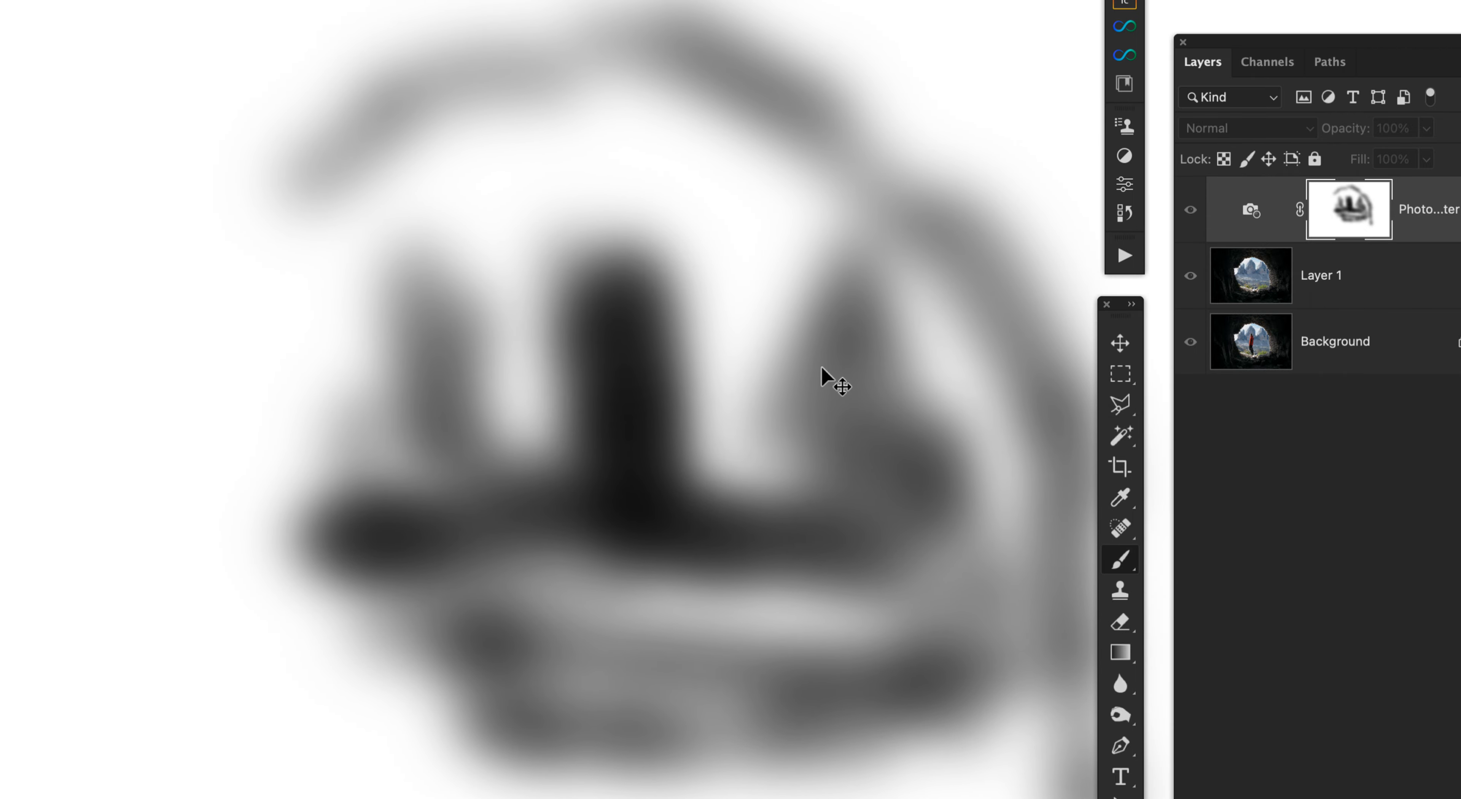
{"action": "key", "text": "super+minus"}
{"action": "left_click_drag", "start_coordinate": [912, 399], "coordinate": [913, 330]}
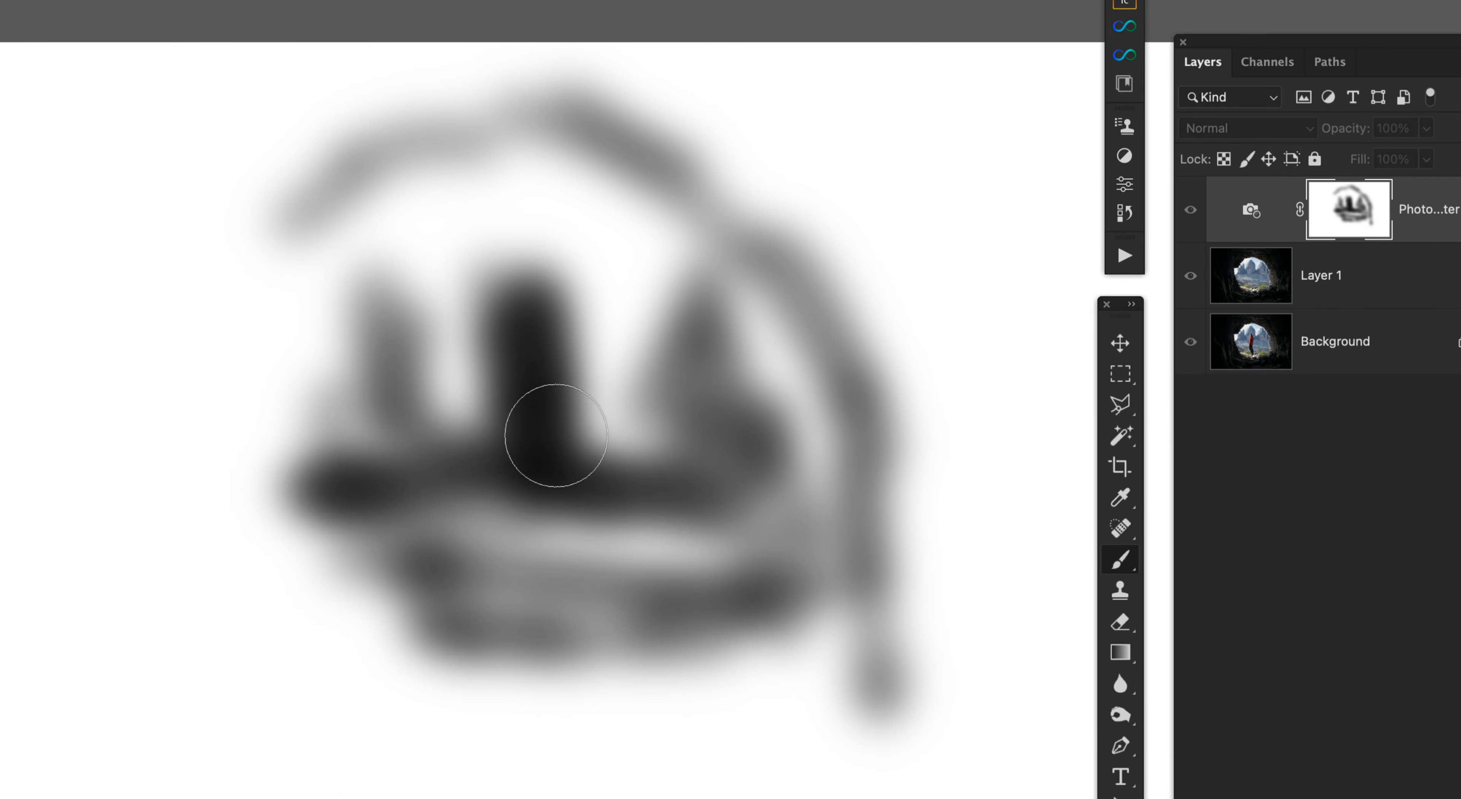
{"action": "left_click", "coordinate": [1352, 217], "text": "alt"}
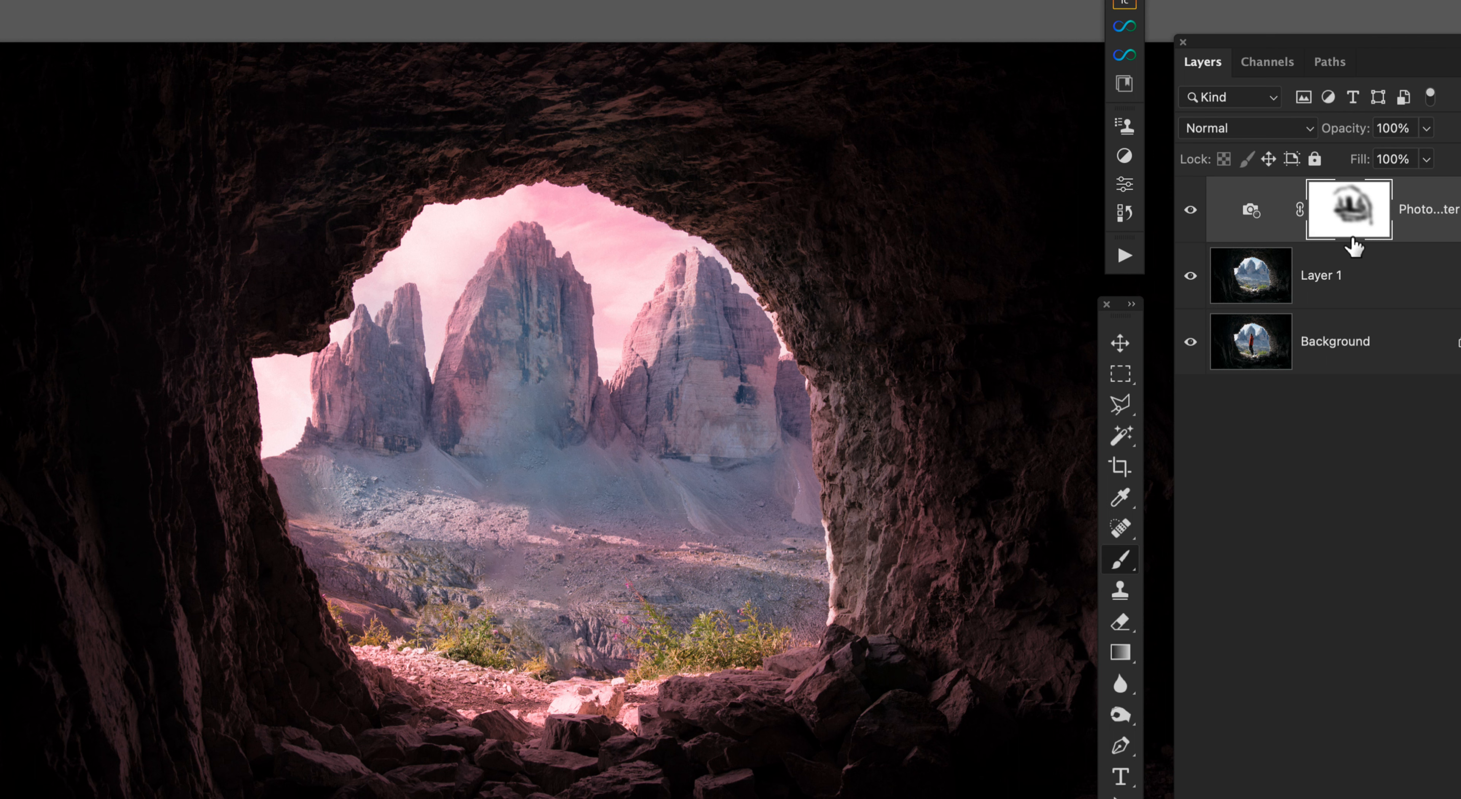
Step: Disable and re-enable the Photo Filter layer's mask to compare the image with and without it
{"action": "left_click", "coordinate": [1345, 216], "text": "shift"}
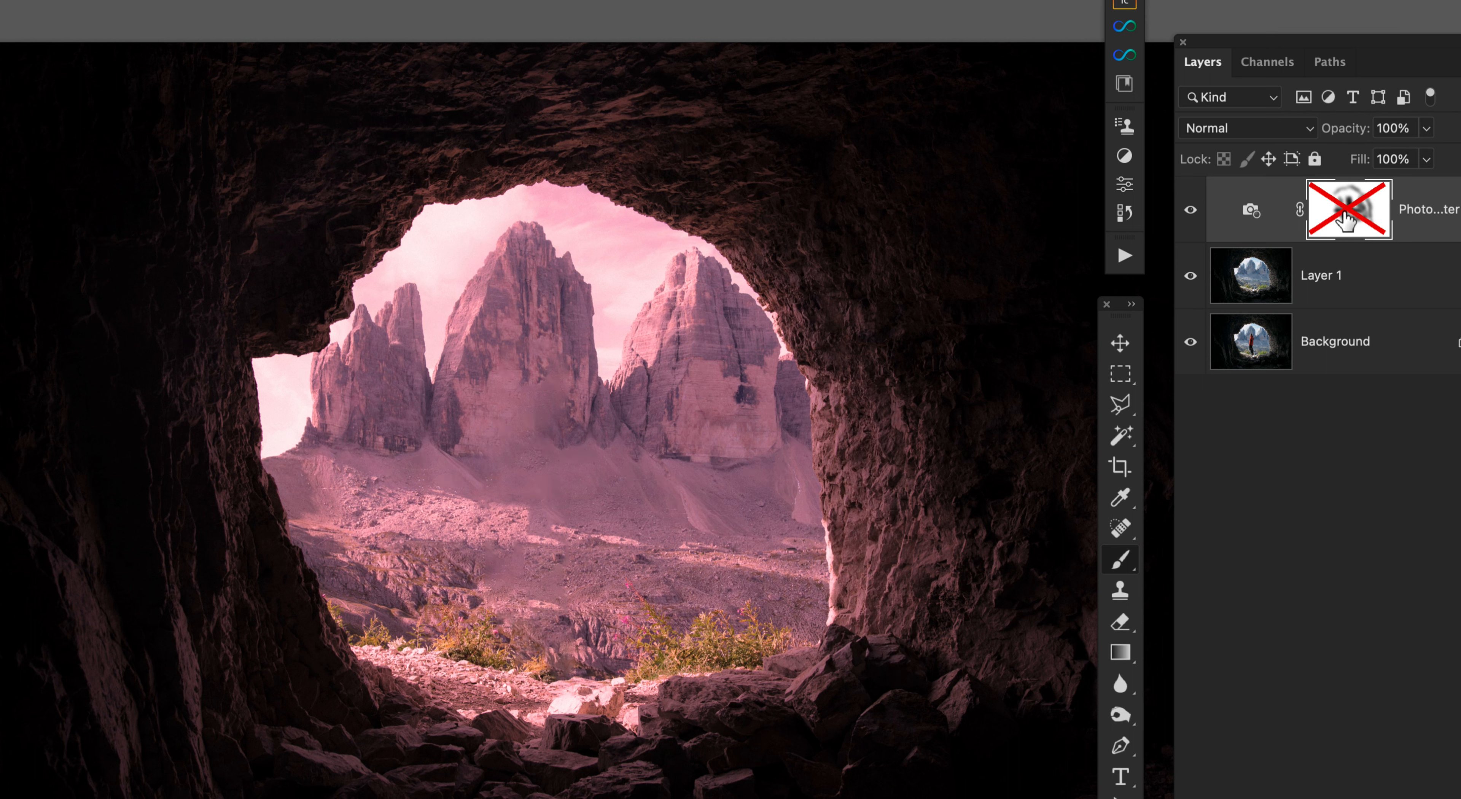
{"action": "left_click", "coordinate": [1346, 218], "text": "shift"}
{"action": "left_click", "coordinate": [1346, 219], "text": "shift"}
{"action": "left_click", "coordinate": [1344, 219], "text": "shift"}
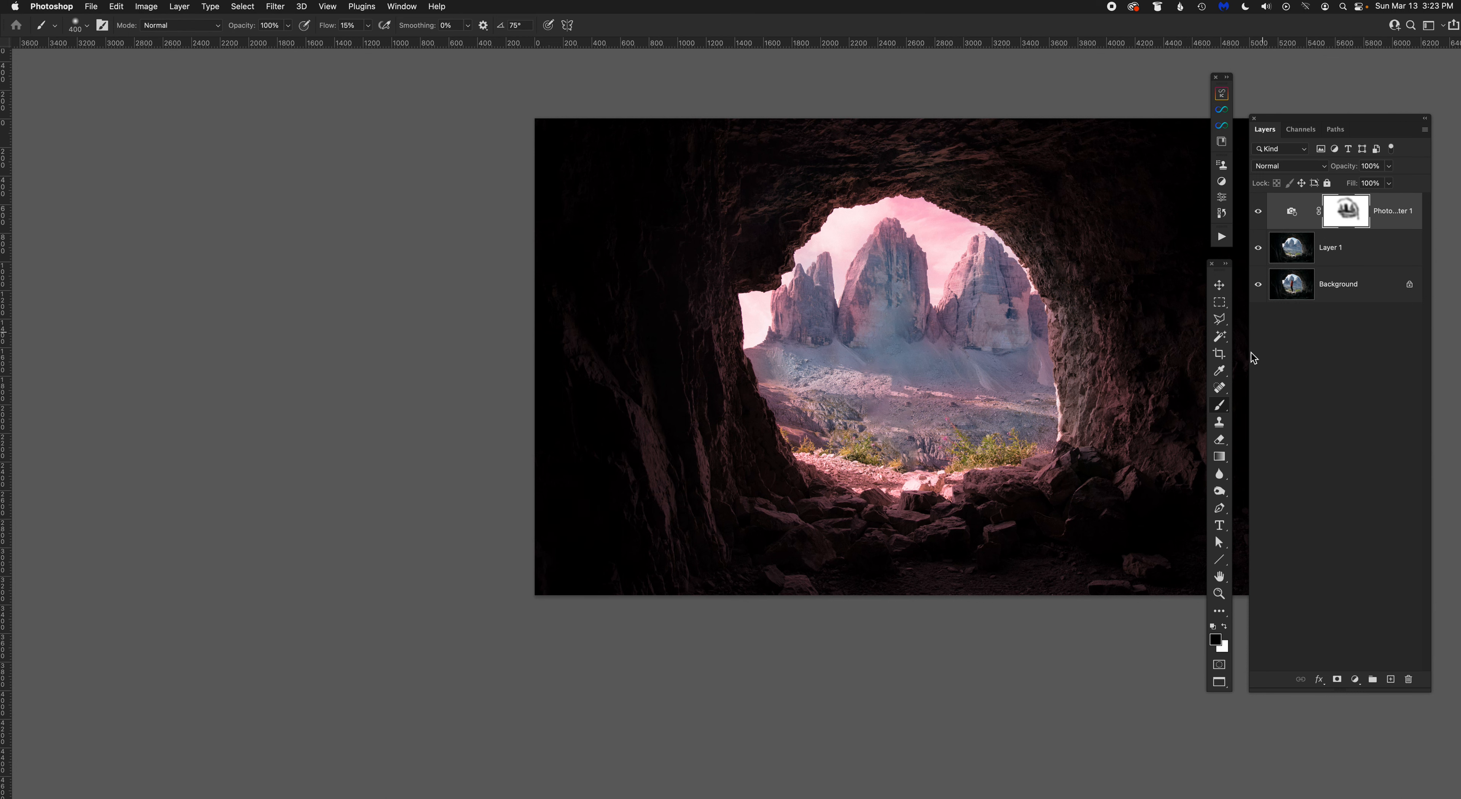
Step: Reopen the Photo Filter layer's settings and look through the filter colors, keeping Deep Red
{"action": "left_click_drag", "start_coordinate": [654, 614], "coordinate": [633, 617]}
{"action": "left_click_drag", "start_coordinate": [949, 435], "coordinate": [768, 472]}
{"action": "key", "text": "super+equal"}
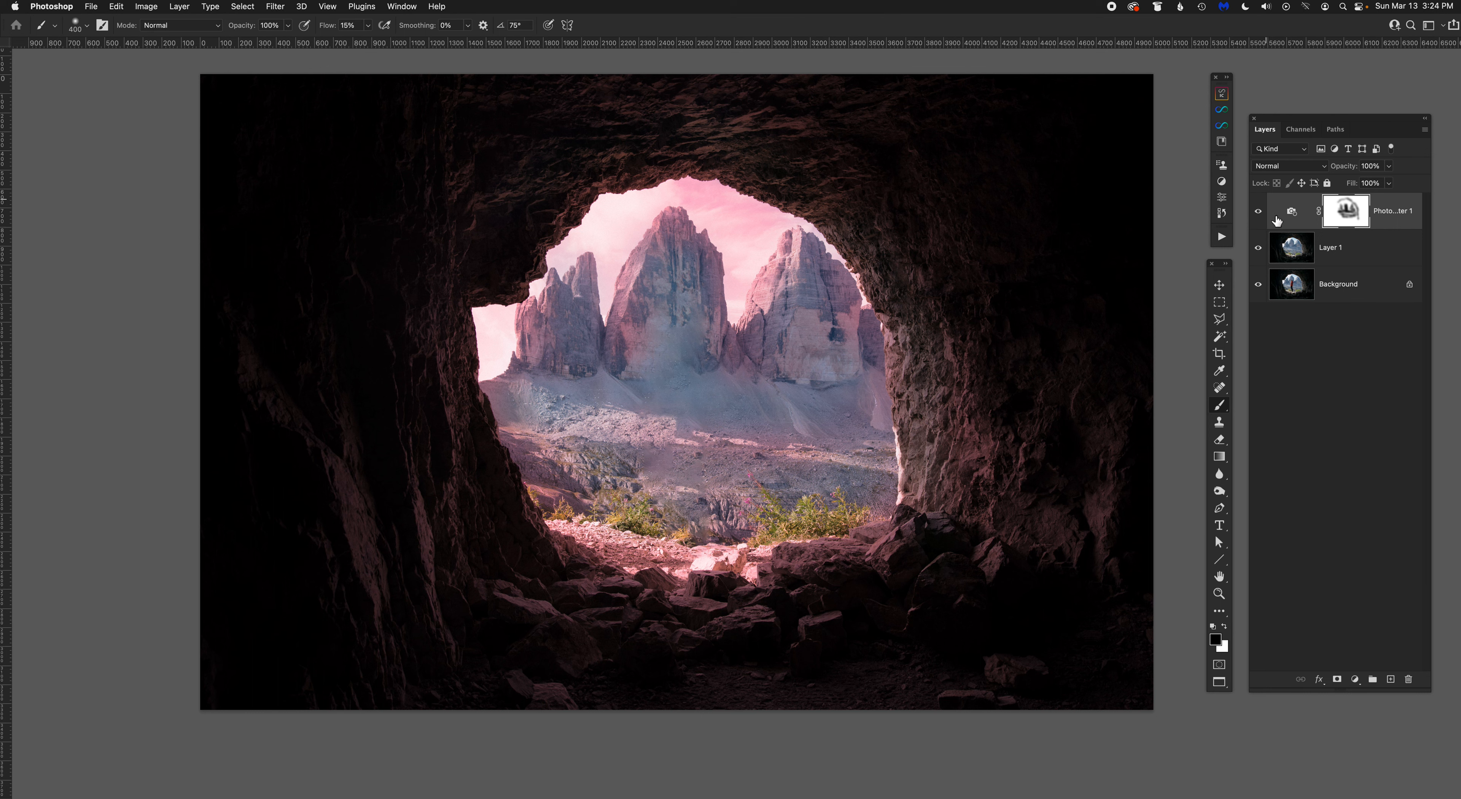
{"action": "double_click", "coordinate": [1292, 214]}
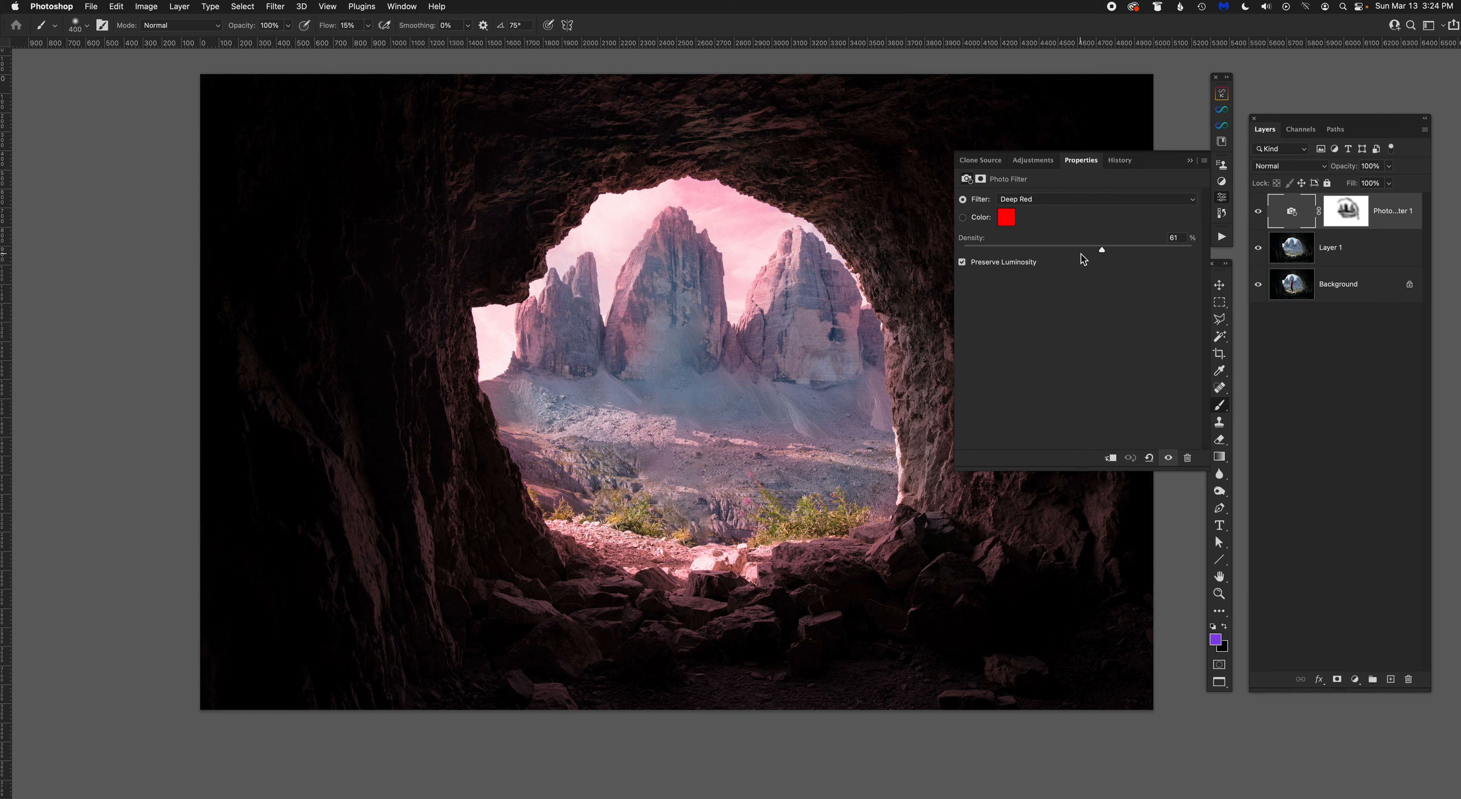
{"action": "left_click", "coordinate": [1074, 199]}
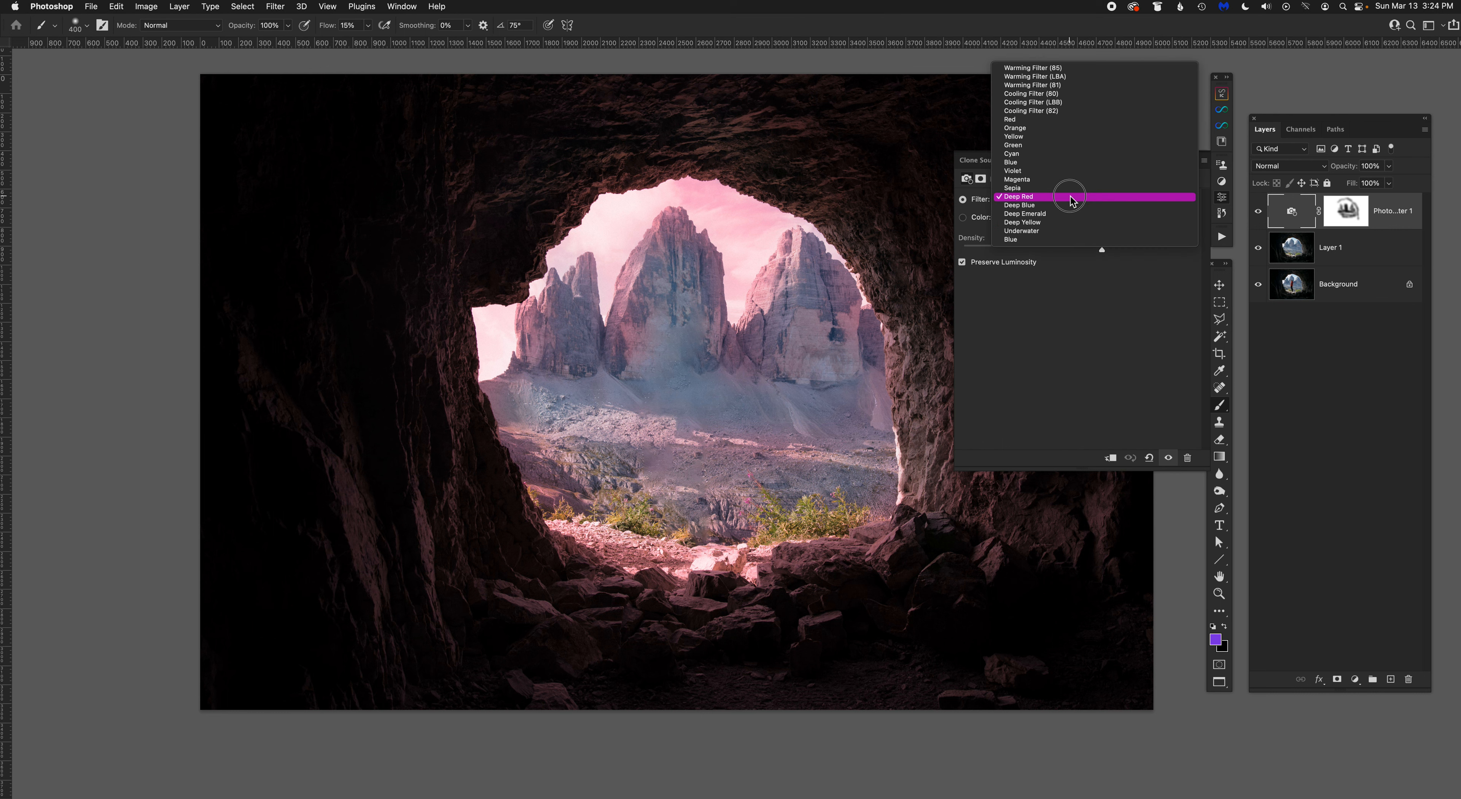
{"action": "left_click", "coordinate": [1018, 197]}
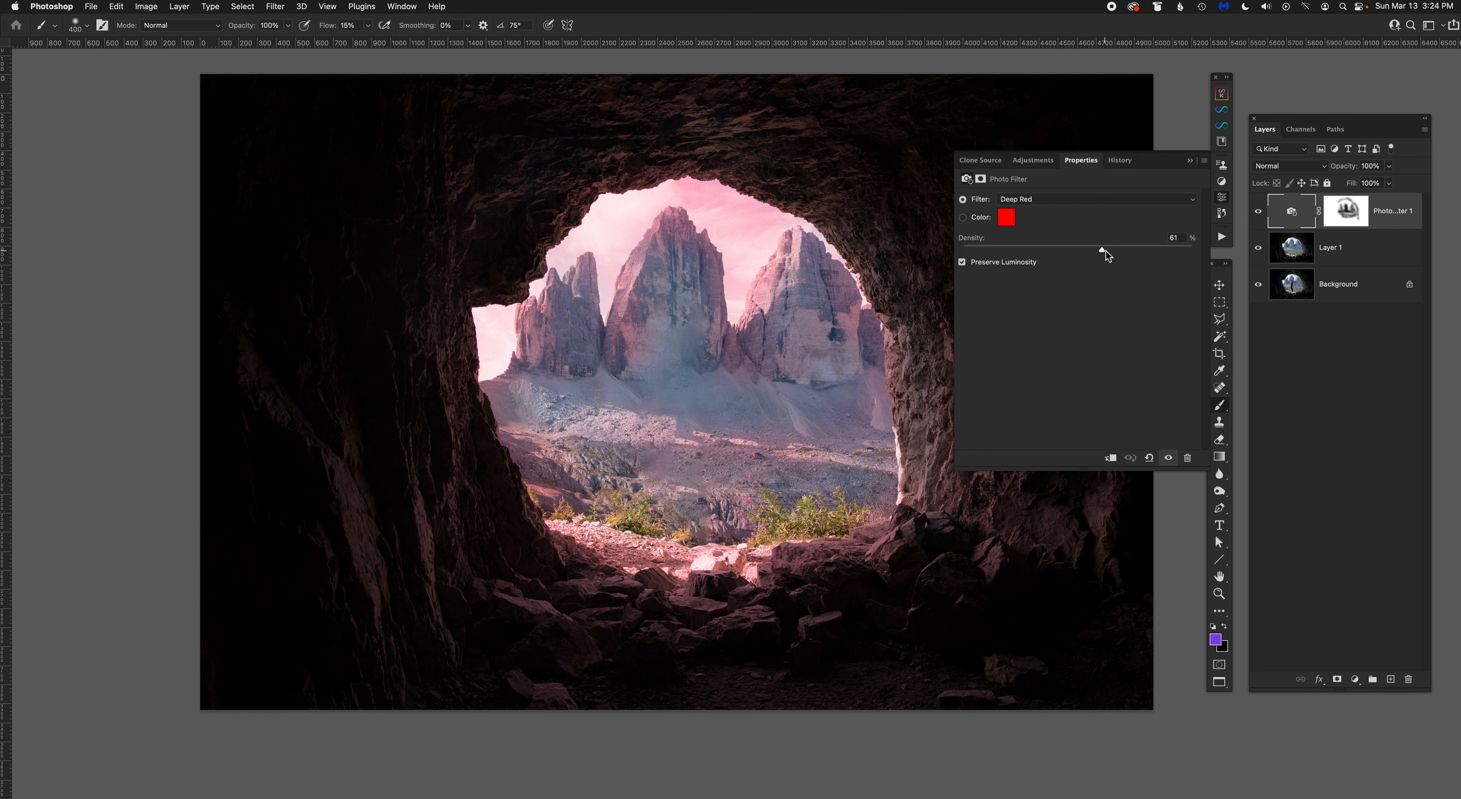
Step: Delete the Photo Filter adjustment layer and review the available adjustment layer types without adding one
{"action": "left_click", "coordinate": [1393, 215]}
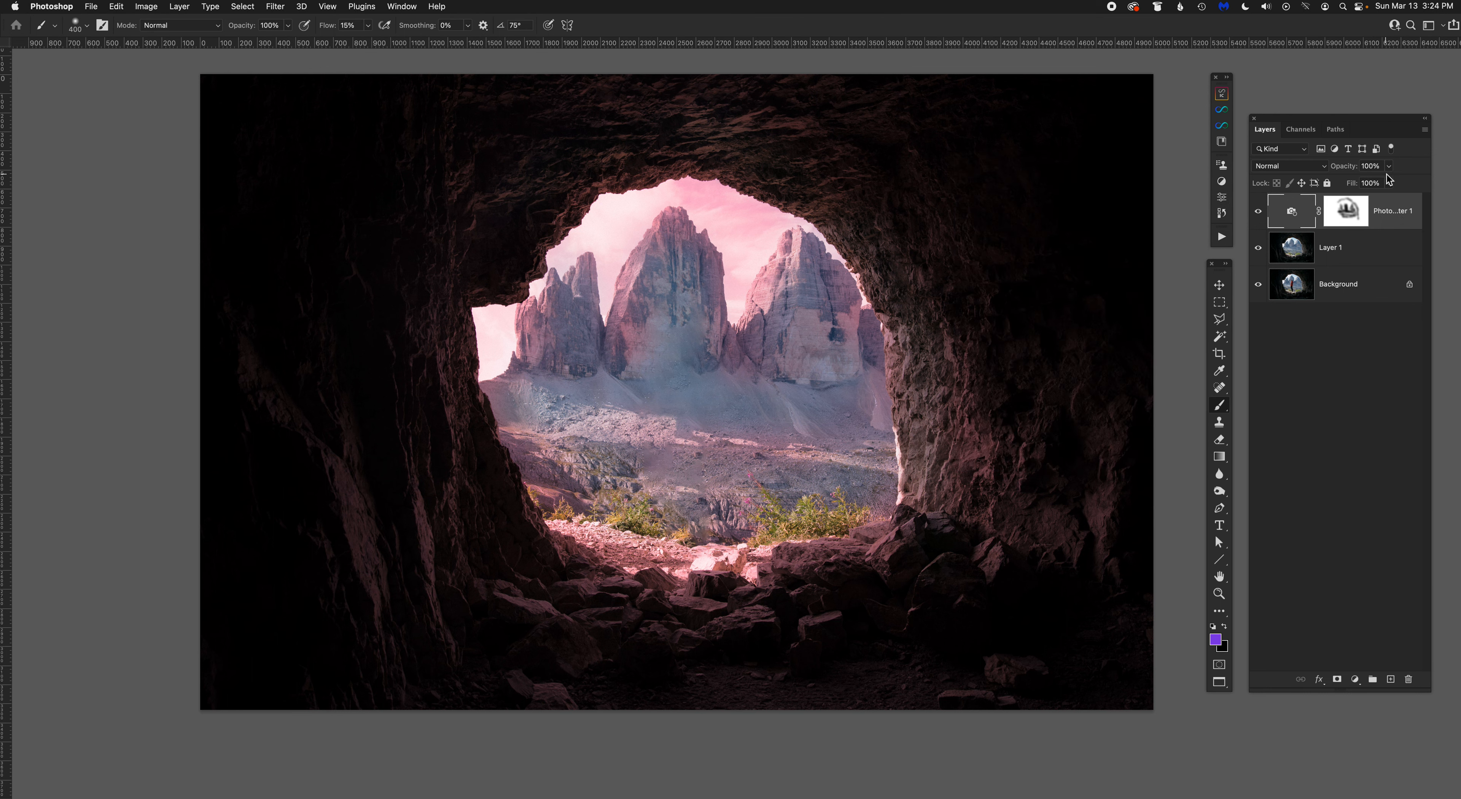
{"action": "key", "text": "BackSpace"}
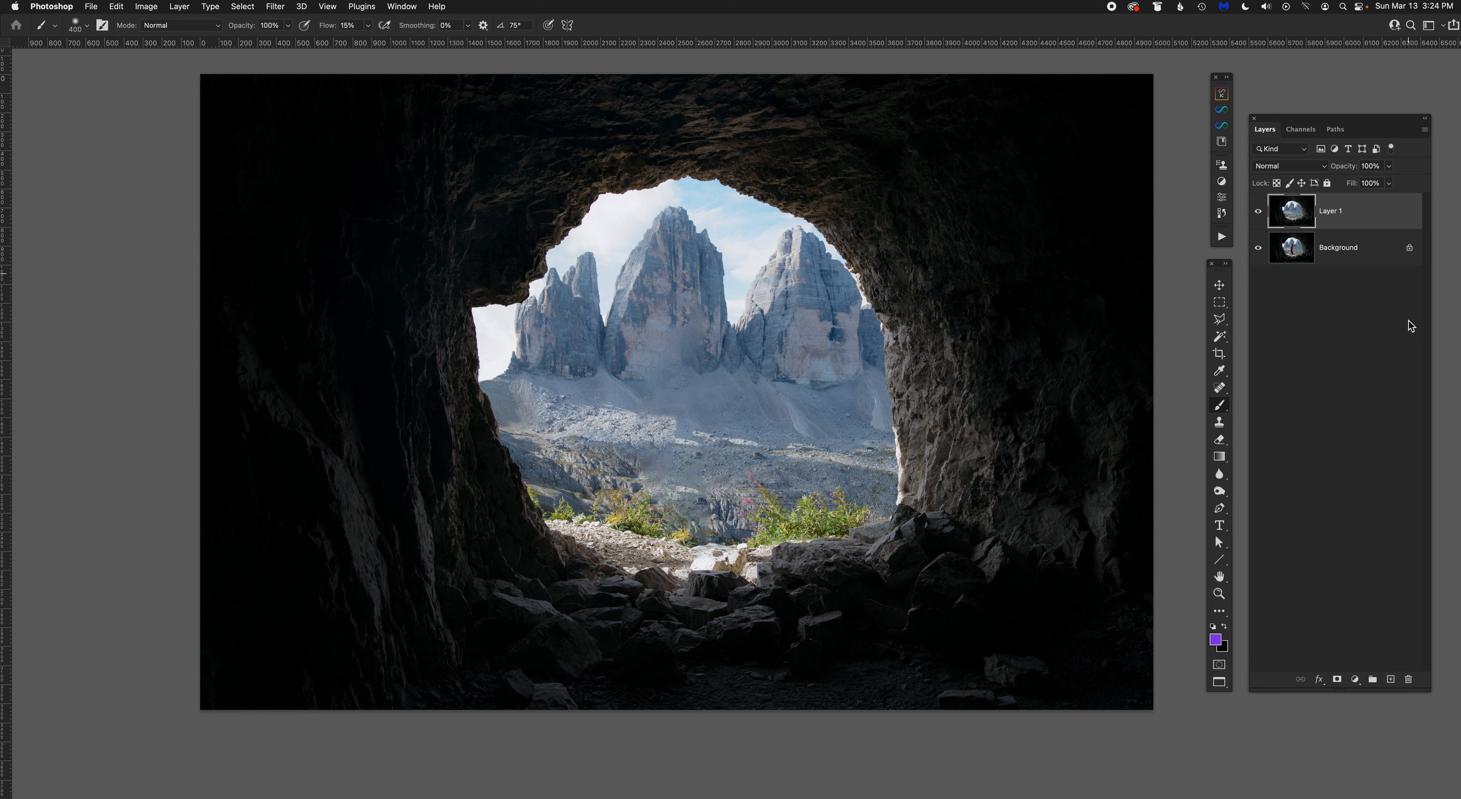
{"action": "left_click", "coordinate": [1356, 680]}
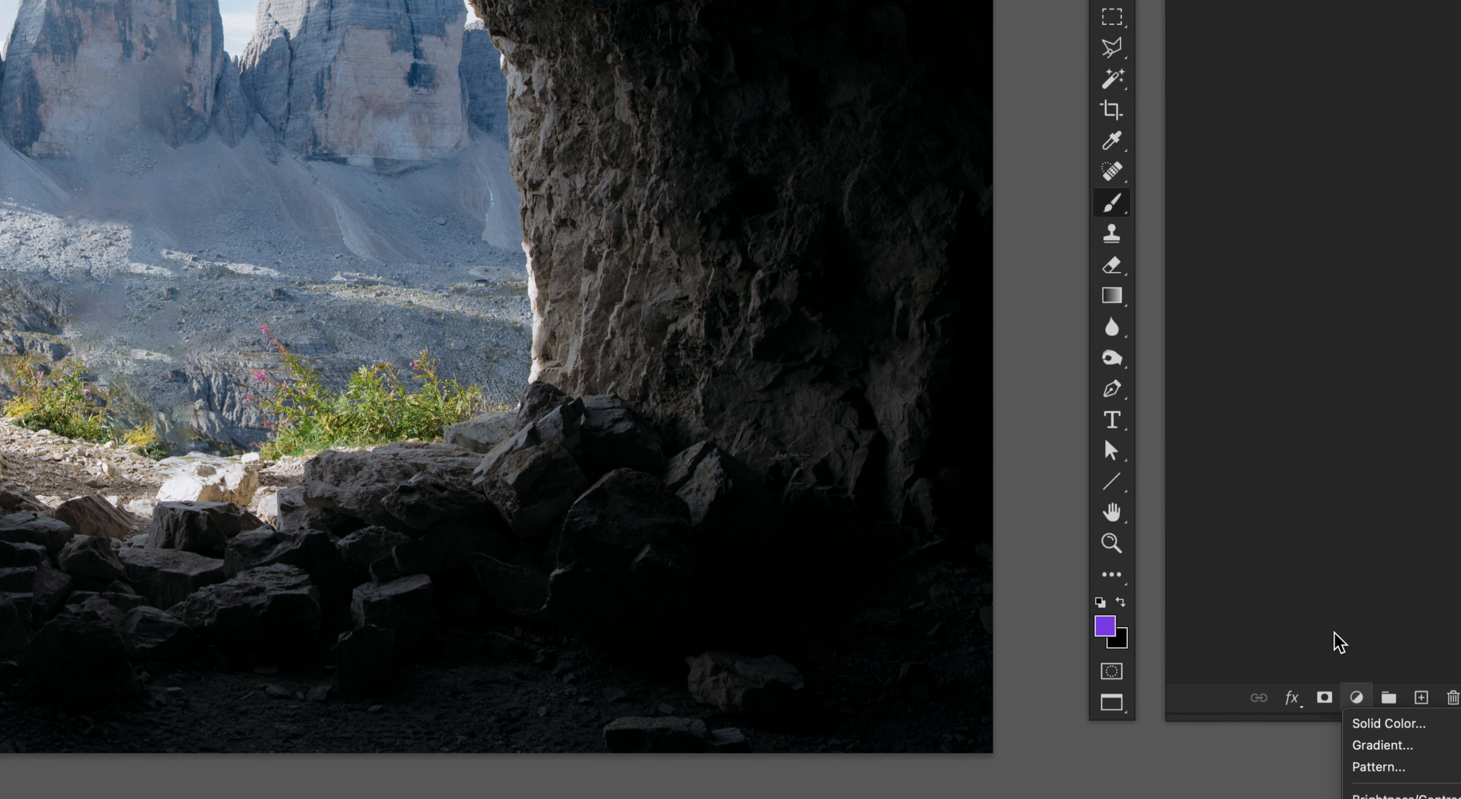
{"action": "left_click", "coordinate": [1362, 680]}
{"action": "left_click", "coordinate": [1357, 697]}
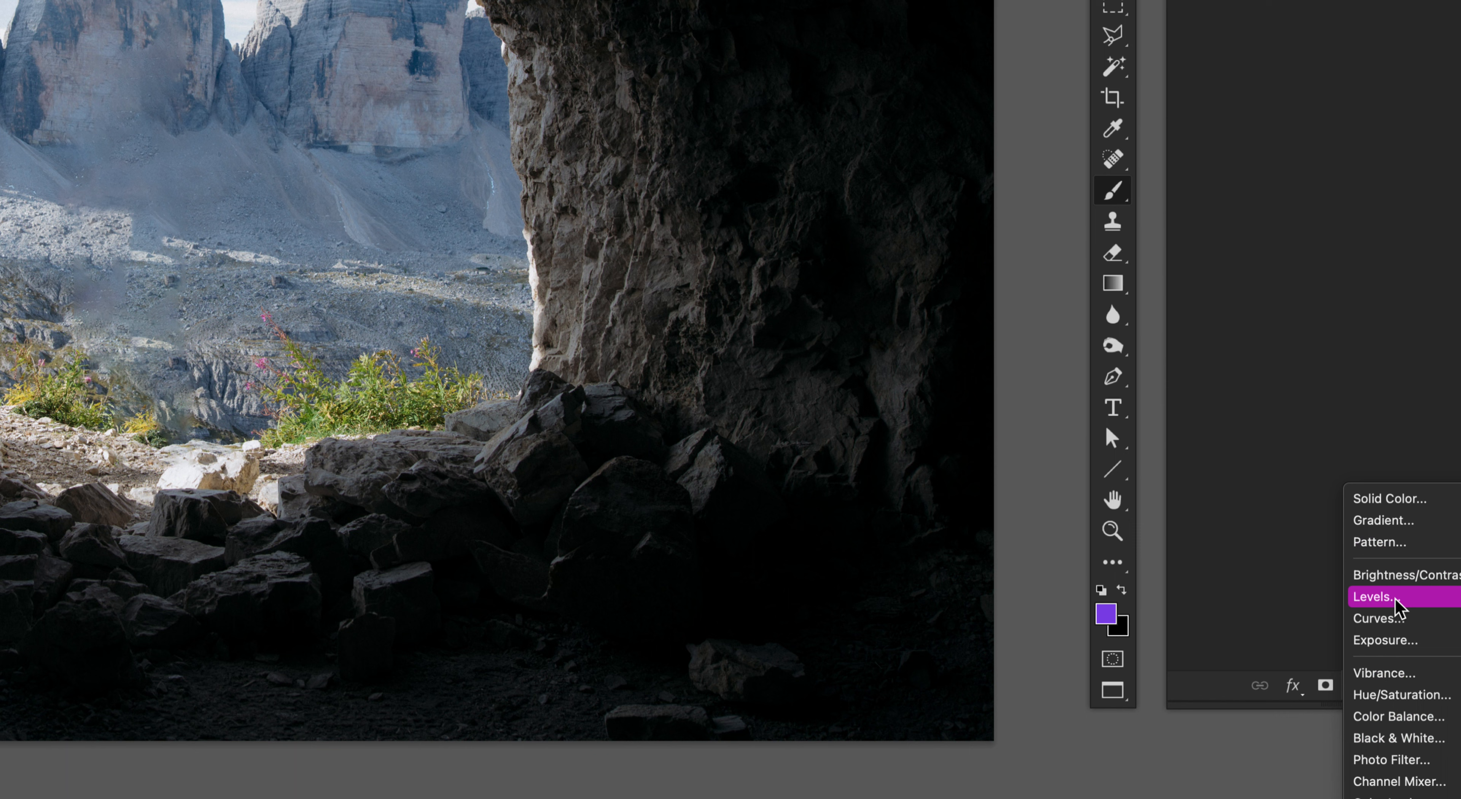
{"action": "left_click", "coordinate": [1301, 426]}
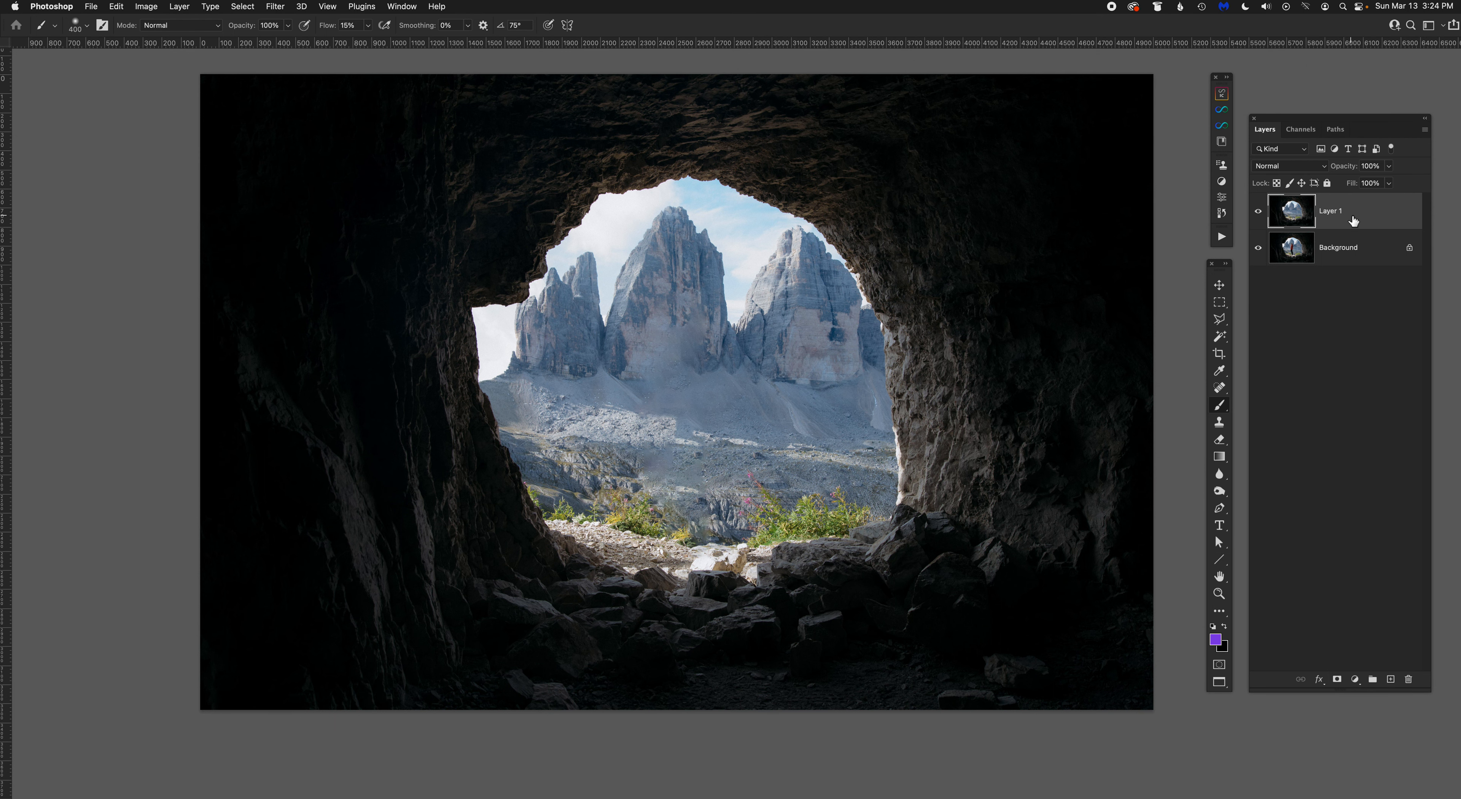
Step: Add a layer mask to Layer 1 and paint it black to reveal the man in the red jacket from the Background
{"action": "left_click", "coordinate": [1338, 679]}
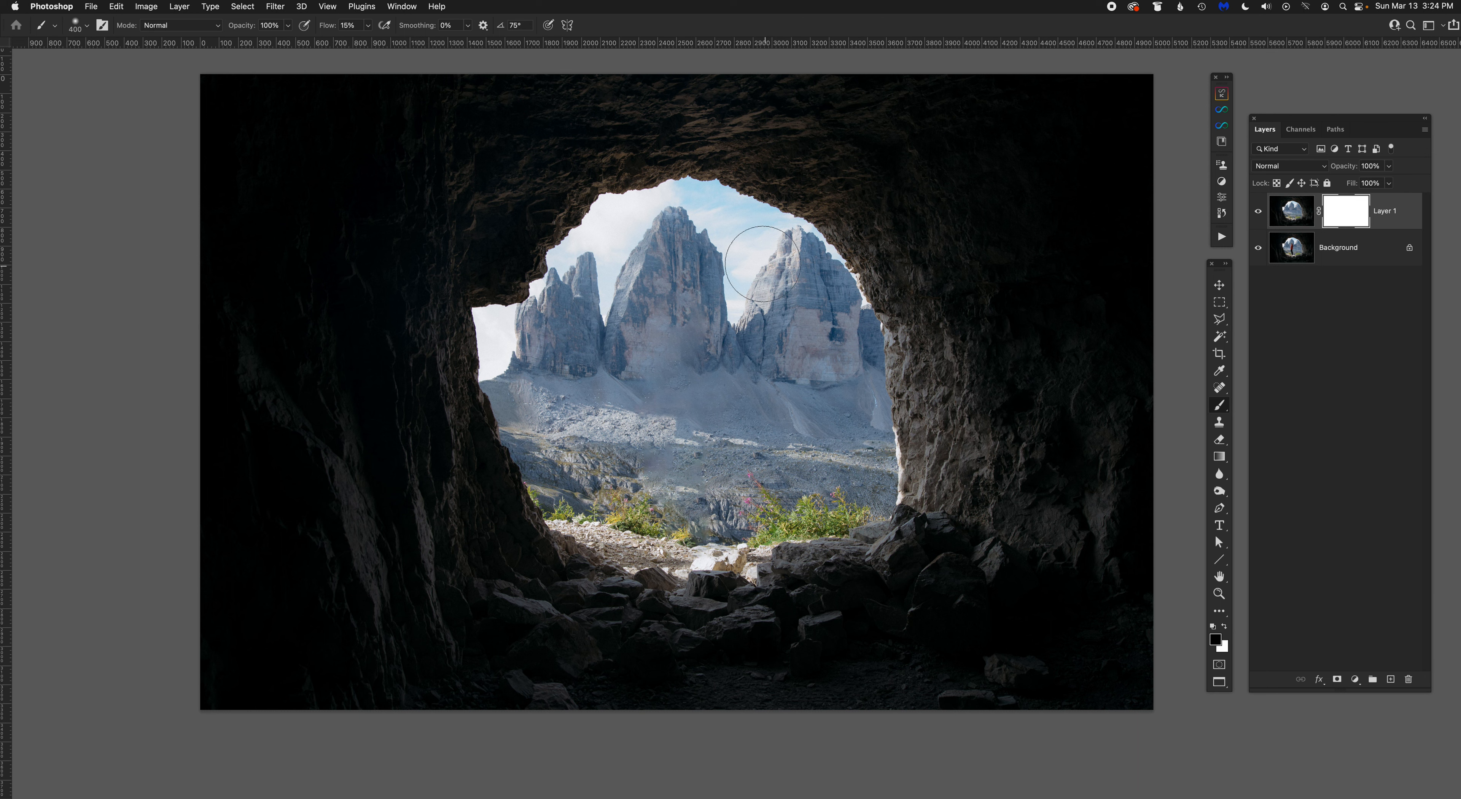
{"action": "mouse_move", "coordinate": [704, 332]}
{"action": "left_mouse_down"}
{"action": "mouse_move", "coordinate": [678, 397]}
{"action": "mouse_move", "coordinate": [666, 311]}
{"action": "left_mouse_up"}
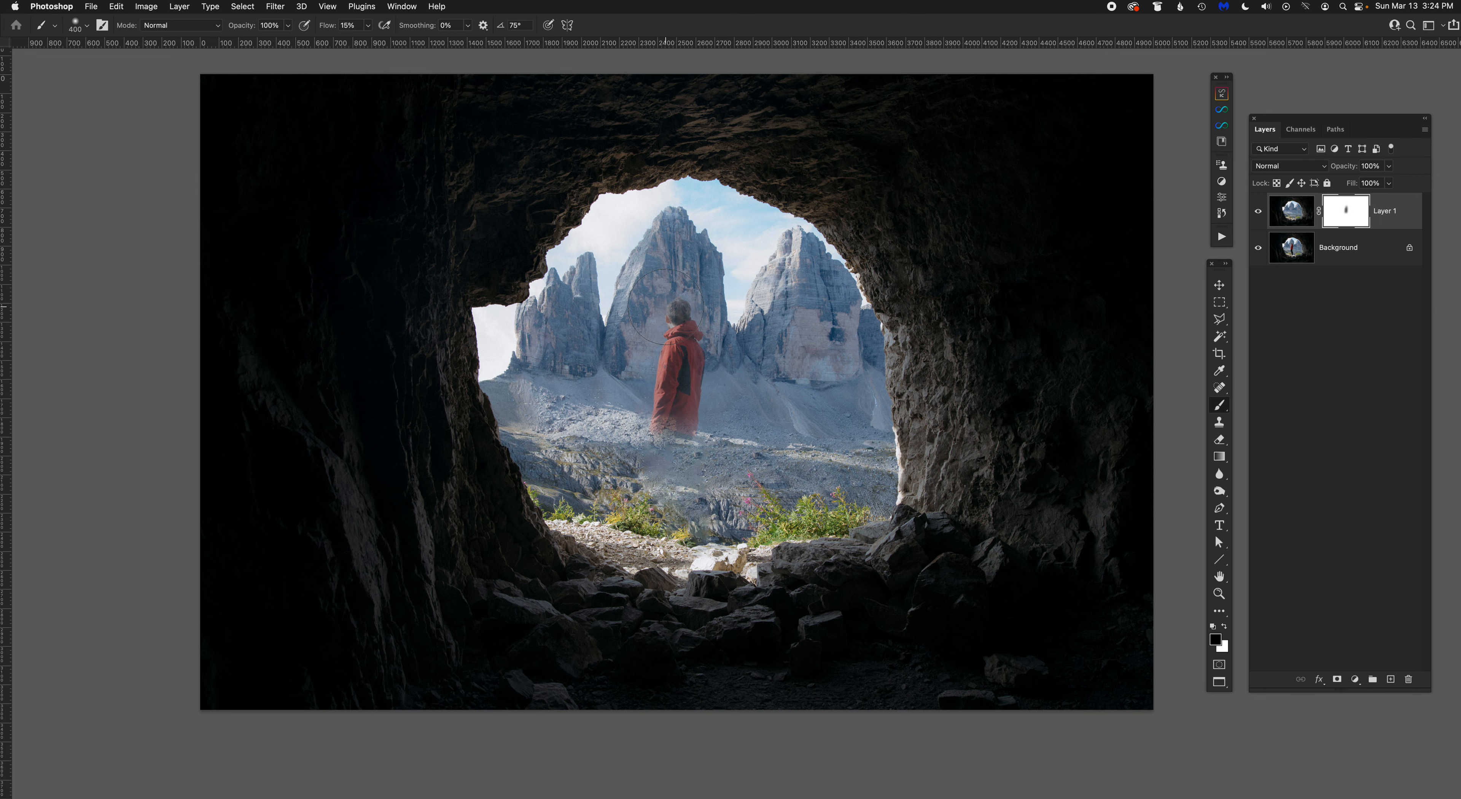
{"action": "mouse_move", "coordinate": [681, 386]}
{"action": "left_mouse_down"}
{"action": "mouse_move", "coordinate": [667, 507]}
{"action": "mouse_move", "coordinate": [670, 456]}
{"action": "mouse_move", "coordinate": [699, 549]}
{"action": "mouse_move", "coordinate": [677, 528]}
{"action": "mouse_move", "coordinate": [651, 530]}
{"action": "mouse_move", "coordinate": [701, 539]}
{"action": "mouse_move", "coordinate": [678, 300]}
{"action": "mouse_move", "coordinate": [664, 305]}
{"action": "mouse_move", "coordinate": [659, 407]}
{"action": "left_mouse_up"}
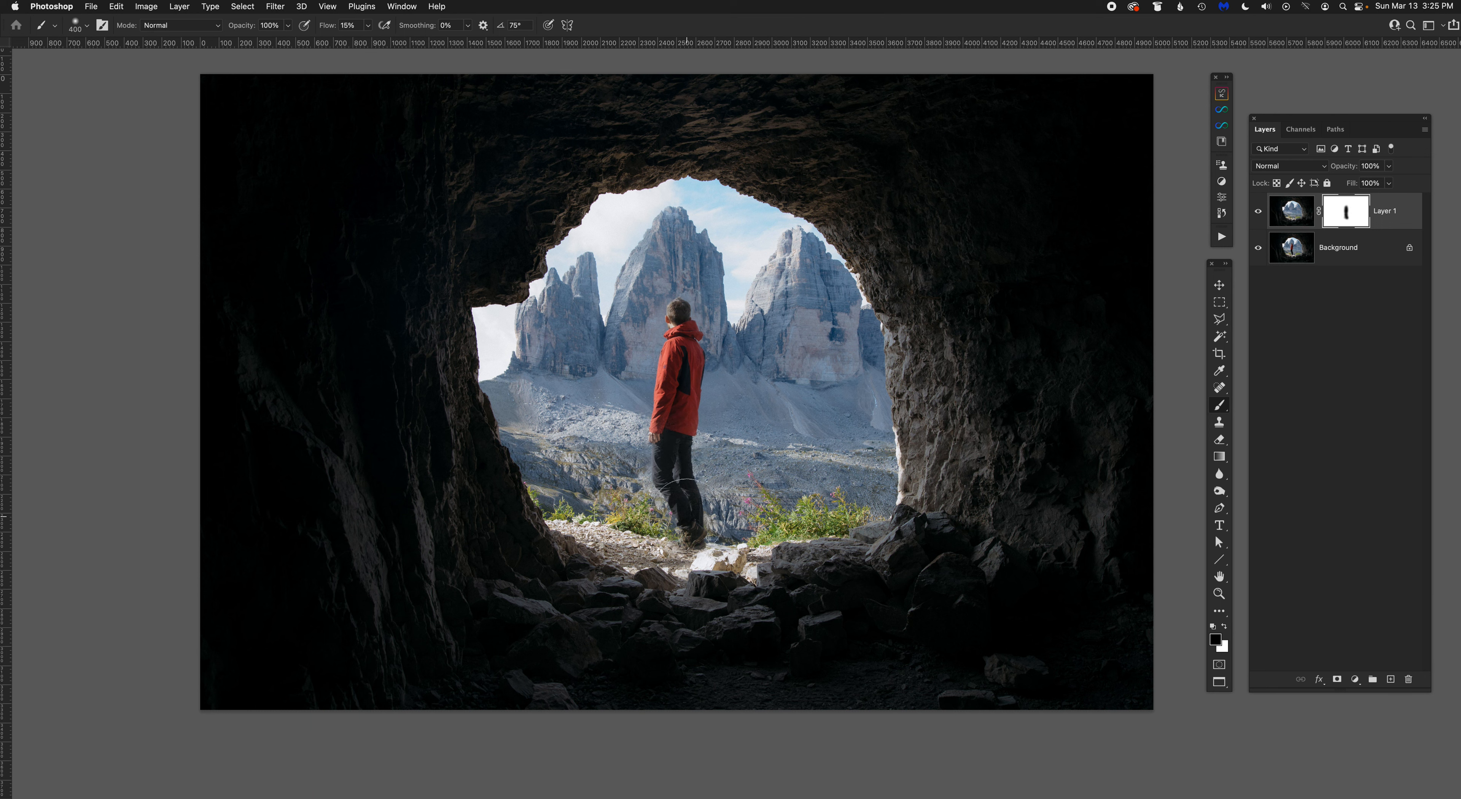
Step: Switch the foreground color to white and paint the Layer 1 mask over the man's upper body to fade him out
{"action": "left_click", "coordinate": [1225, 628]}
{"action": "key", "text": "x"}
{"action": "key", "text": "x"}
{"action": "key", "text": "x"}
{"action": "key", "text": "x"}
{"action": "key", "text": "x"}
{"action": "mouse_move", "coordinate": [632, 435]}
{"action": "left_mouse_down"}
{"action": "mouse_move", "coordinate": [748, 426]}
{"action": "mouse_move", "coordinate": [616, 414]}
{"action": "mouse_move", "coordinate": [717, 394]}
{"action": "mouse_move", "coordinate": [671, 419]}
{"action": "mouse_move", "coordinate": [678, 398]}
{"action": "mouse_move", "coordinate": [743, 393]}
{"action": "mouse_move", "coordinate": [629, 394]}
{"action": "mouse_move", "coordinate": [748, 379]}
{"action": "mouse_move", "coordinate": [689, 305]}
{"action": "mouse_move", "coordinate": [688, 349]}
{"action": "left_mouse_up"}
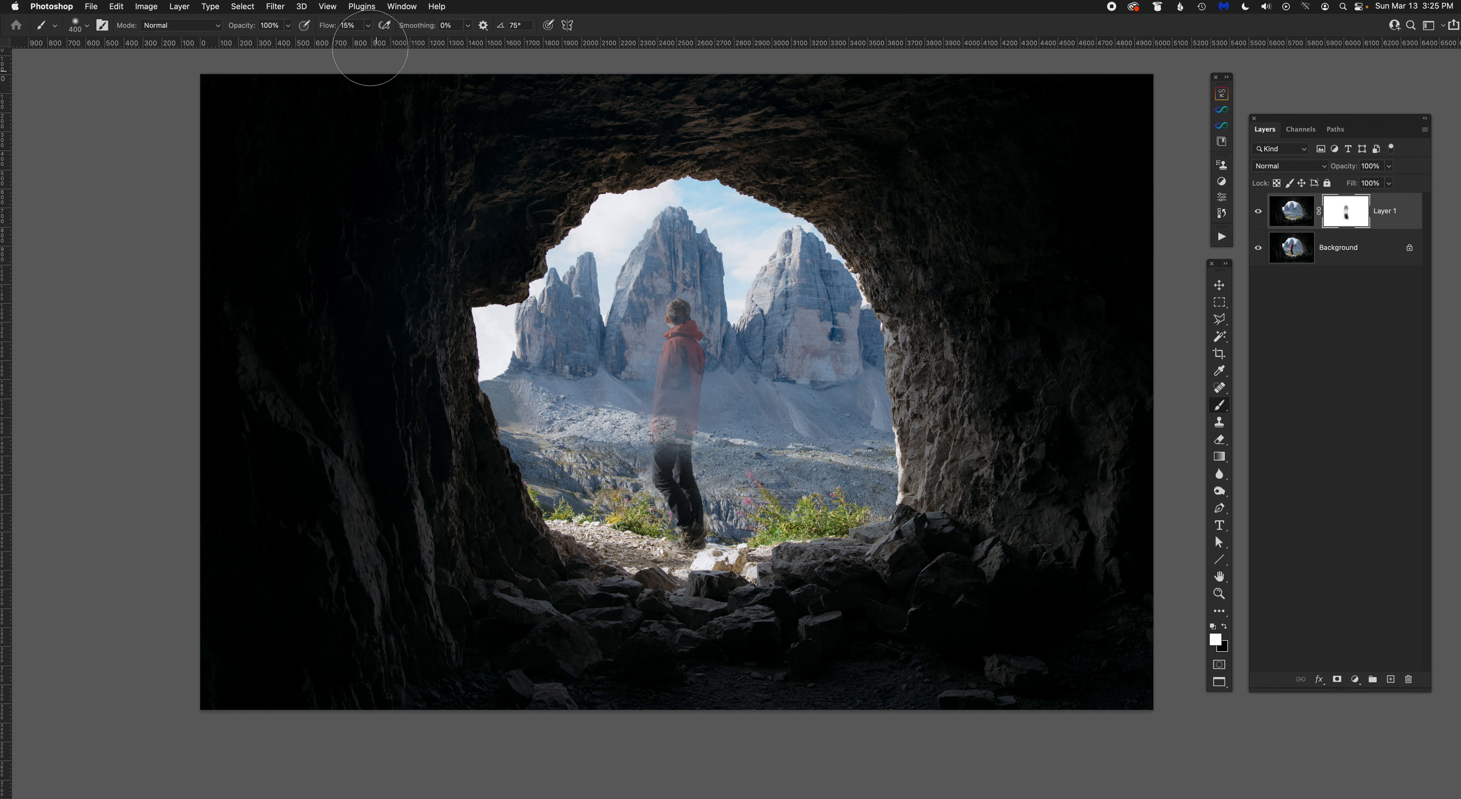
Step: Raise the brush flow to 100% and paint white over the man's whole figure on the Layer 1 mask
{"action": "left_click_drag", "start_coordinate": [326, 30], "coordinate": [508, 29]}
{"action": "mouse_move", "coordinate": [683, 335]}
{"action": "left_mouse_down"}
{"action": "mouse_move", "coordinate": [680, 514]}
{"action": "mouse_move", "coordinate": [707, 468]}
{"action": "left_mouse_up"}
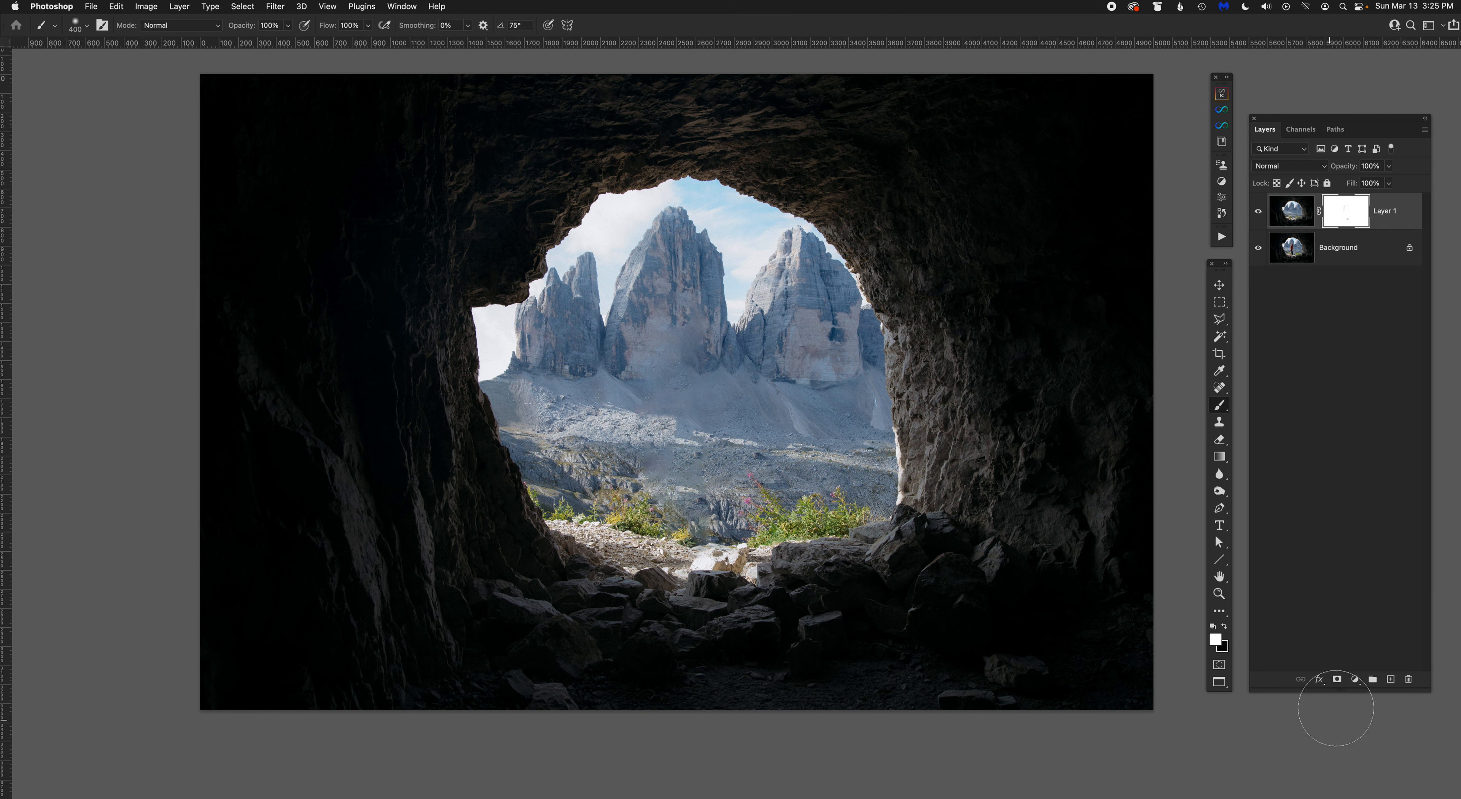
{"action": "left_click", "coordinate": [1320, 684]}
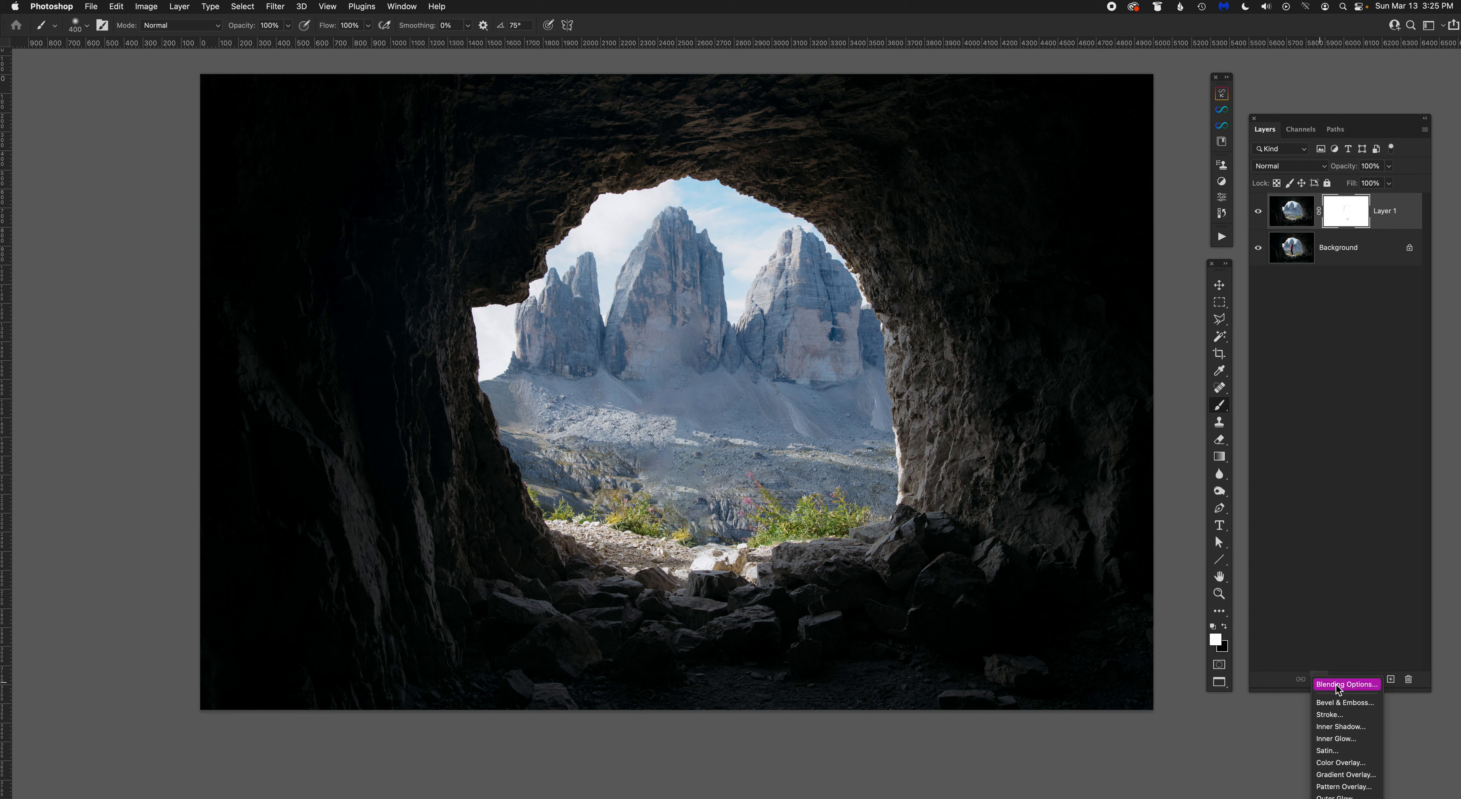
{"action": "left_click", "coordinate": [1323, 456]}
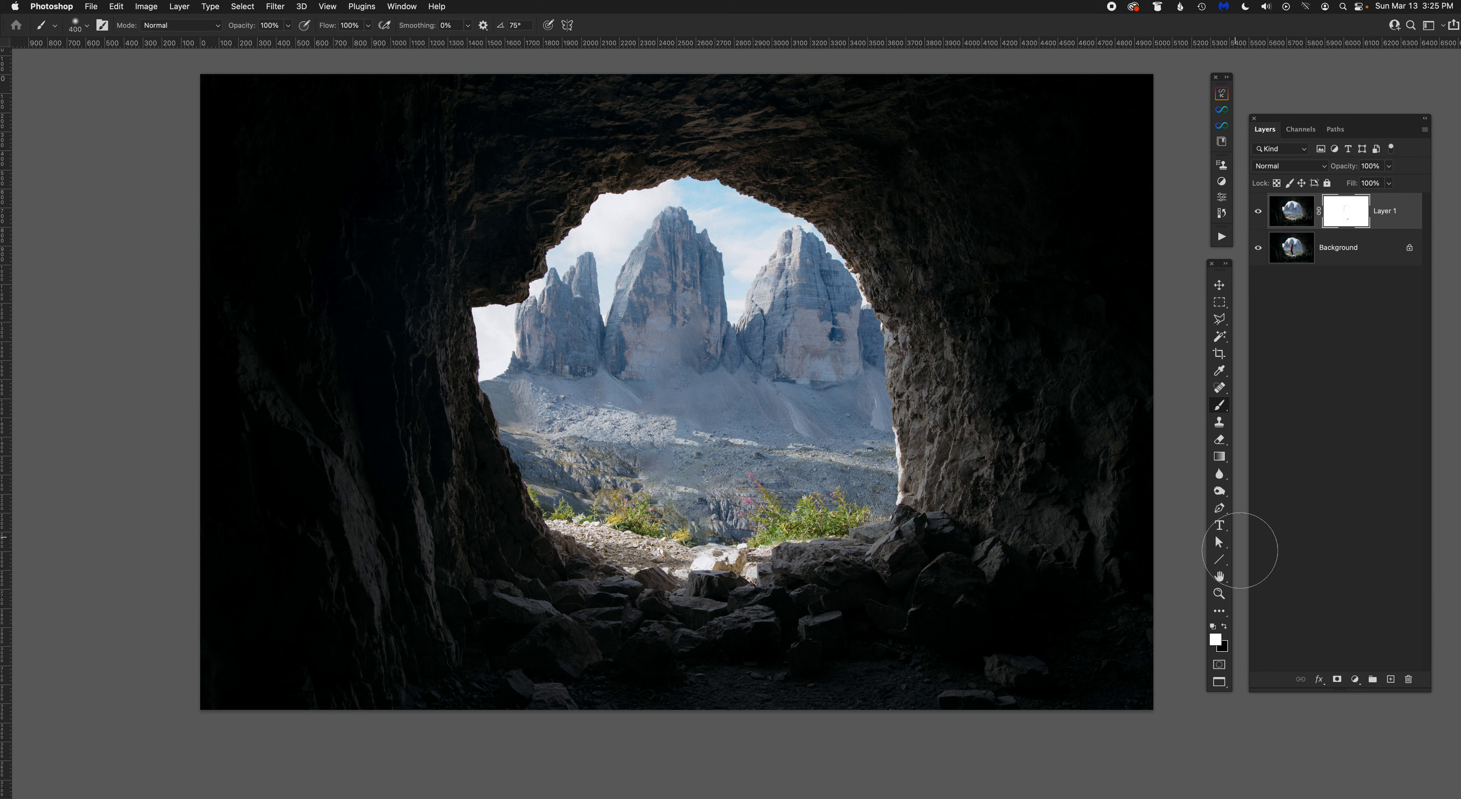
Step: Add the white text PHOTOSHOP on the cave ceiling above the opening as a new type layer
{"action": "left_click", "coordinate": [1220, 526]}
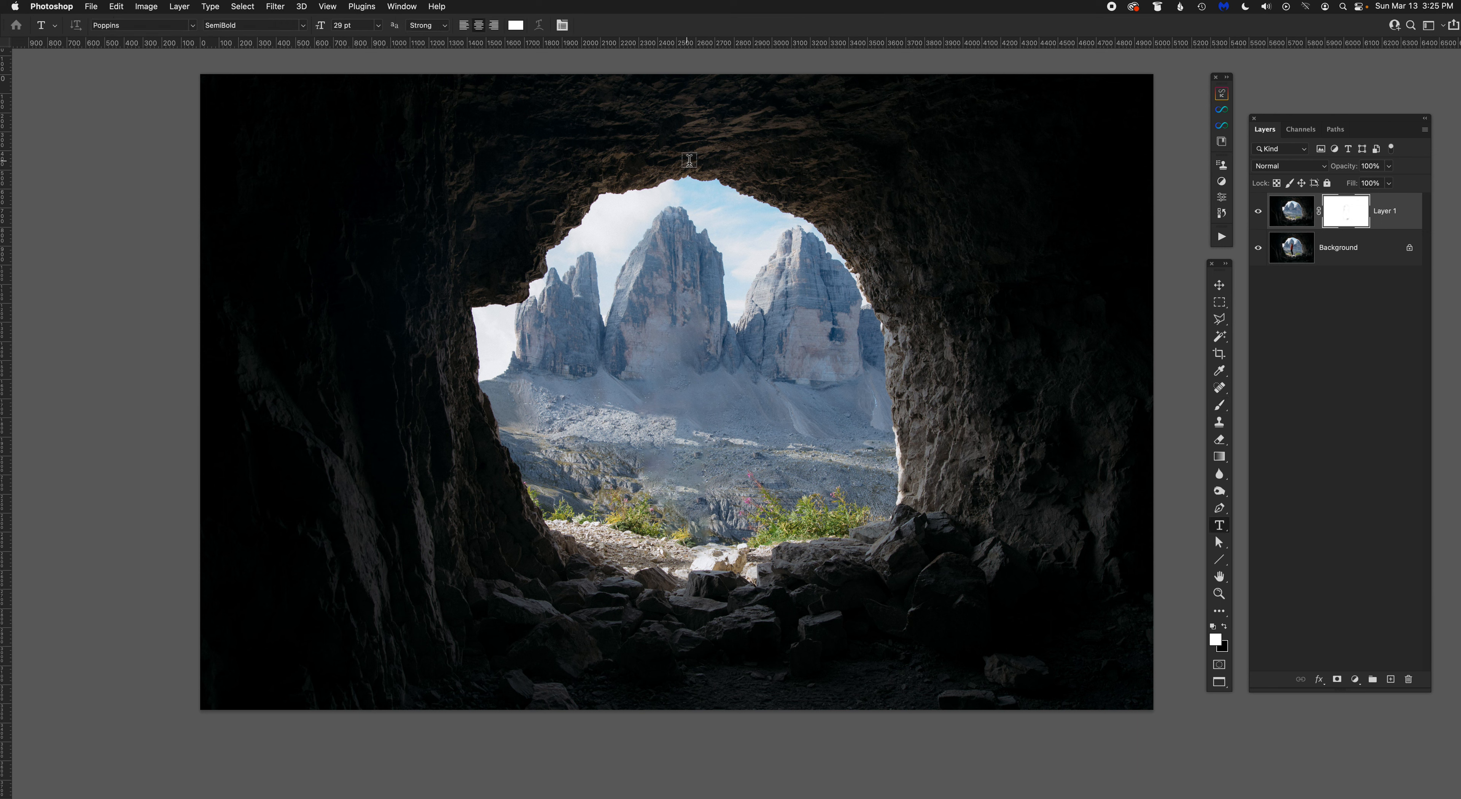
{"action": "left_click", "coordinate": [645, 149]}
{"action": "key", "text": "BackSpace"}
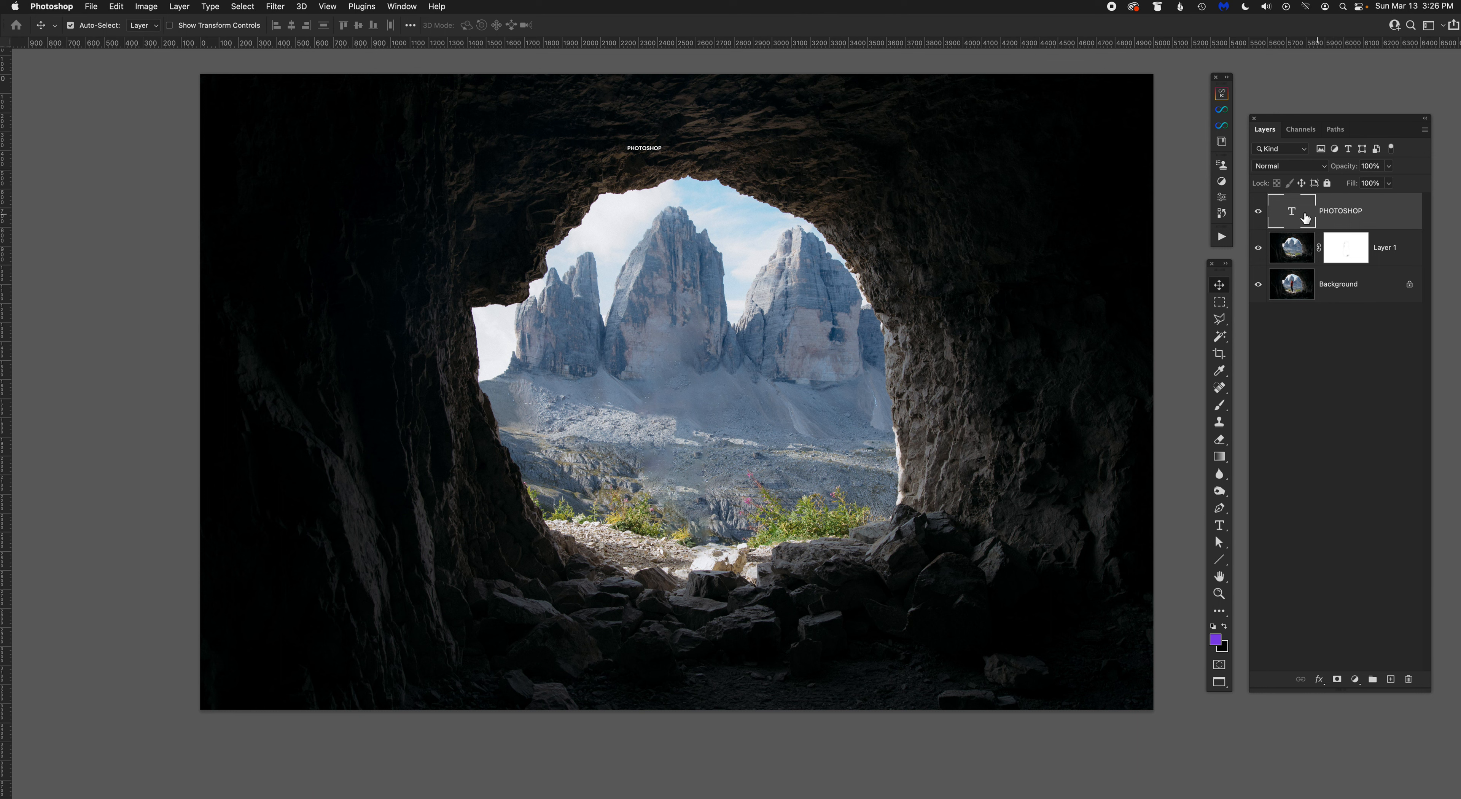
Step: Enlarge the PHOTOSHOP text to 197 pt and move it right so it sits centered above the cave opening
{"action": "double_click", "coordinate": [1293, 211]}
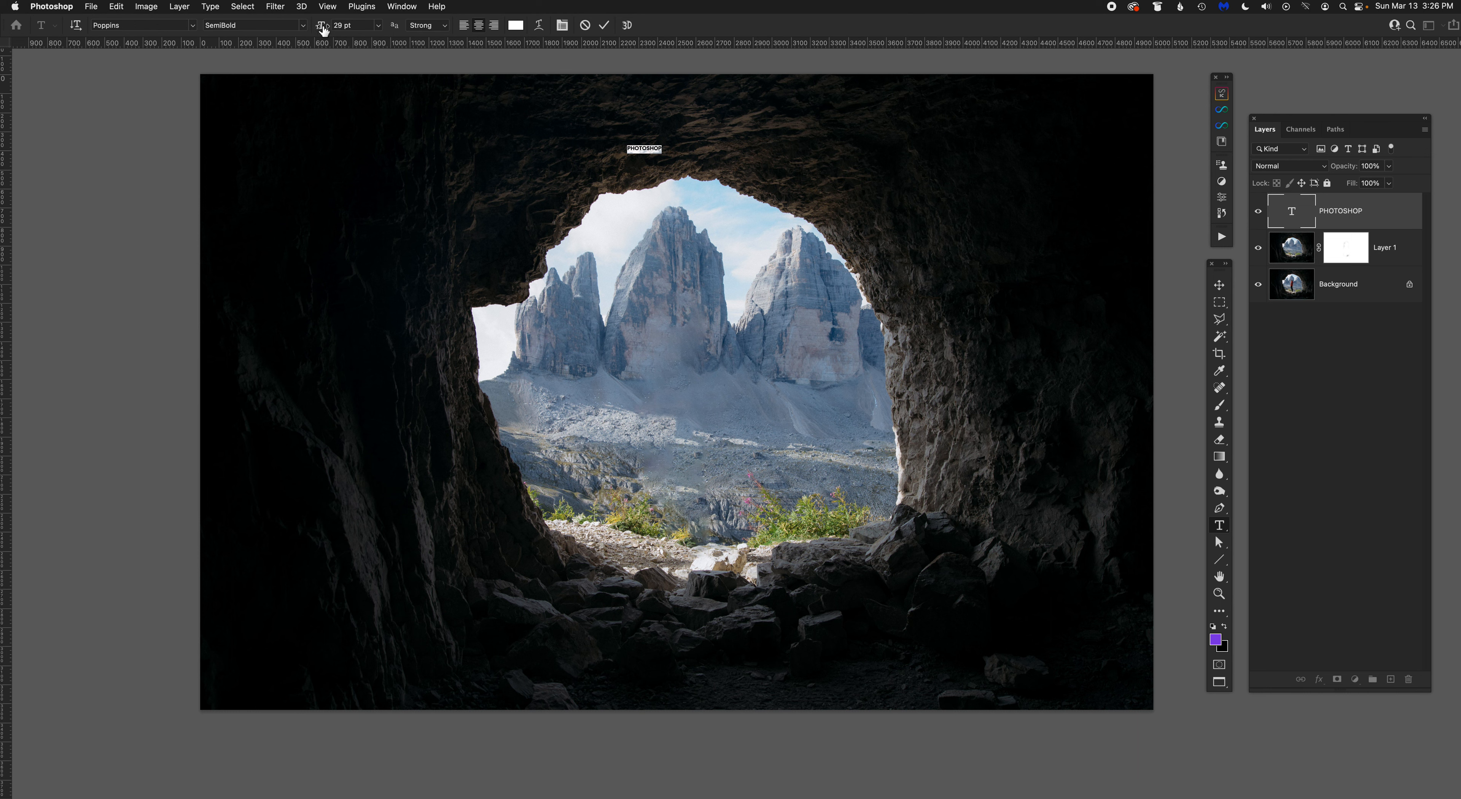
{"action": "left_click_drag", "start_coordinate": [321, 29], "coordinate": [409, 43]}
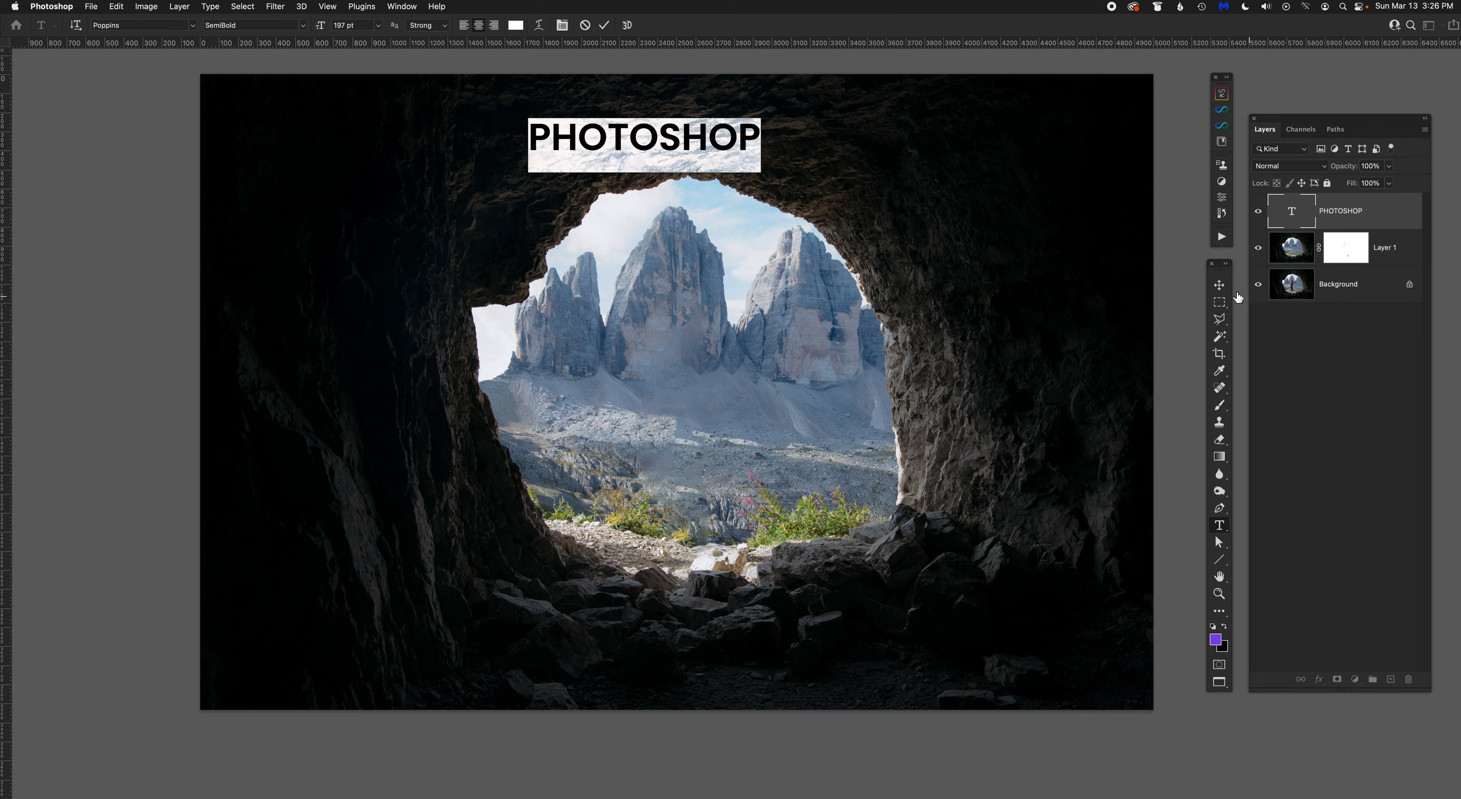
{"action": "left_click", "coordinate": [1220, 285]}
{"action": "left_click_drag", "start_coordinate": [703, 146], "coordinate": [750, 143]}
Step: Add a Bevel & Emboss effect to the PHOTOSHOP text layer with a size of 21 px
{"action": "left_click", "coordinate": [1319, 680]}
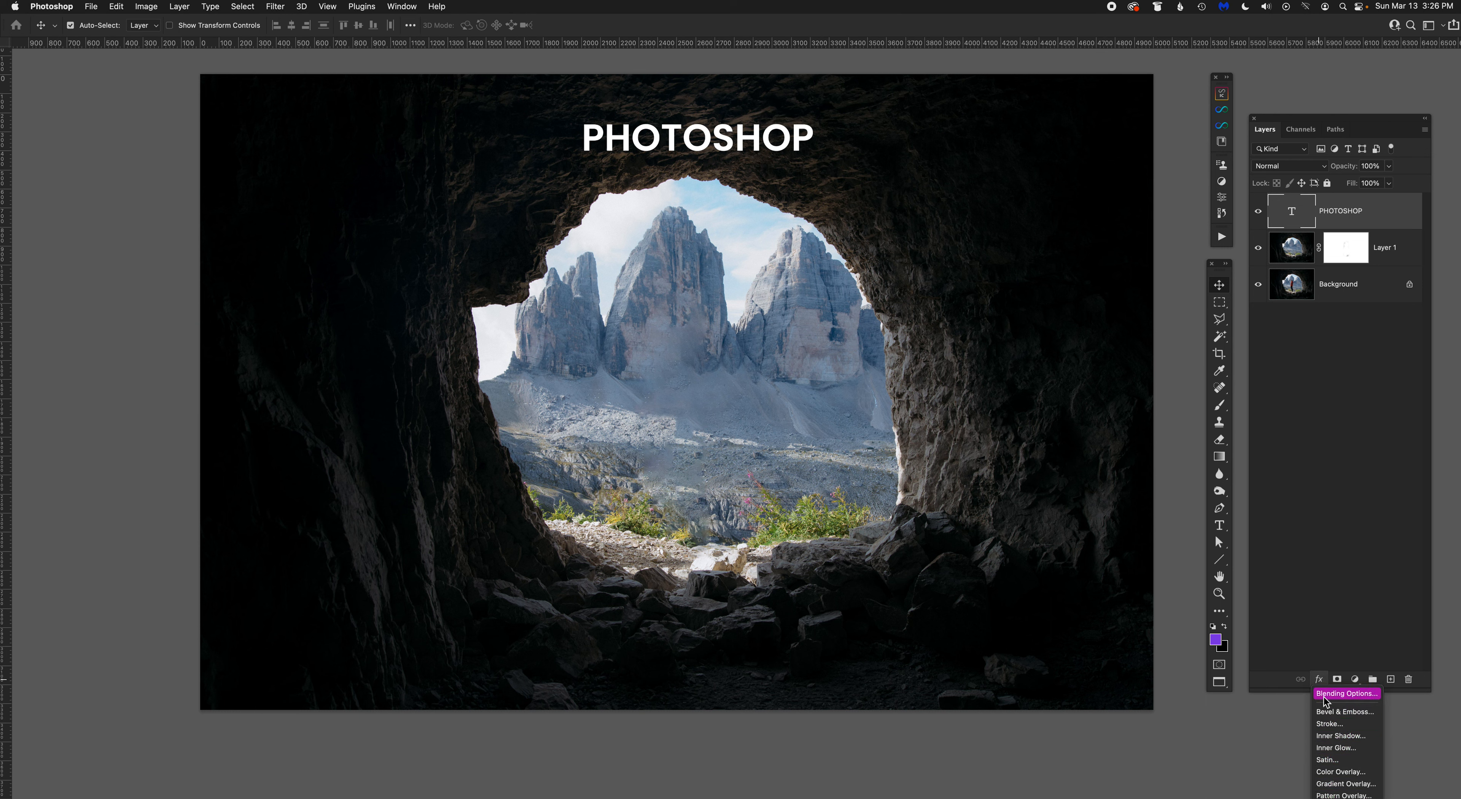
{"action": "left_click", "coordinate": [1338, 712]}
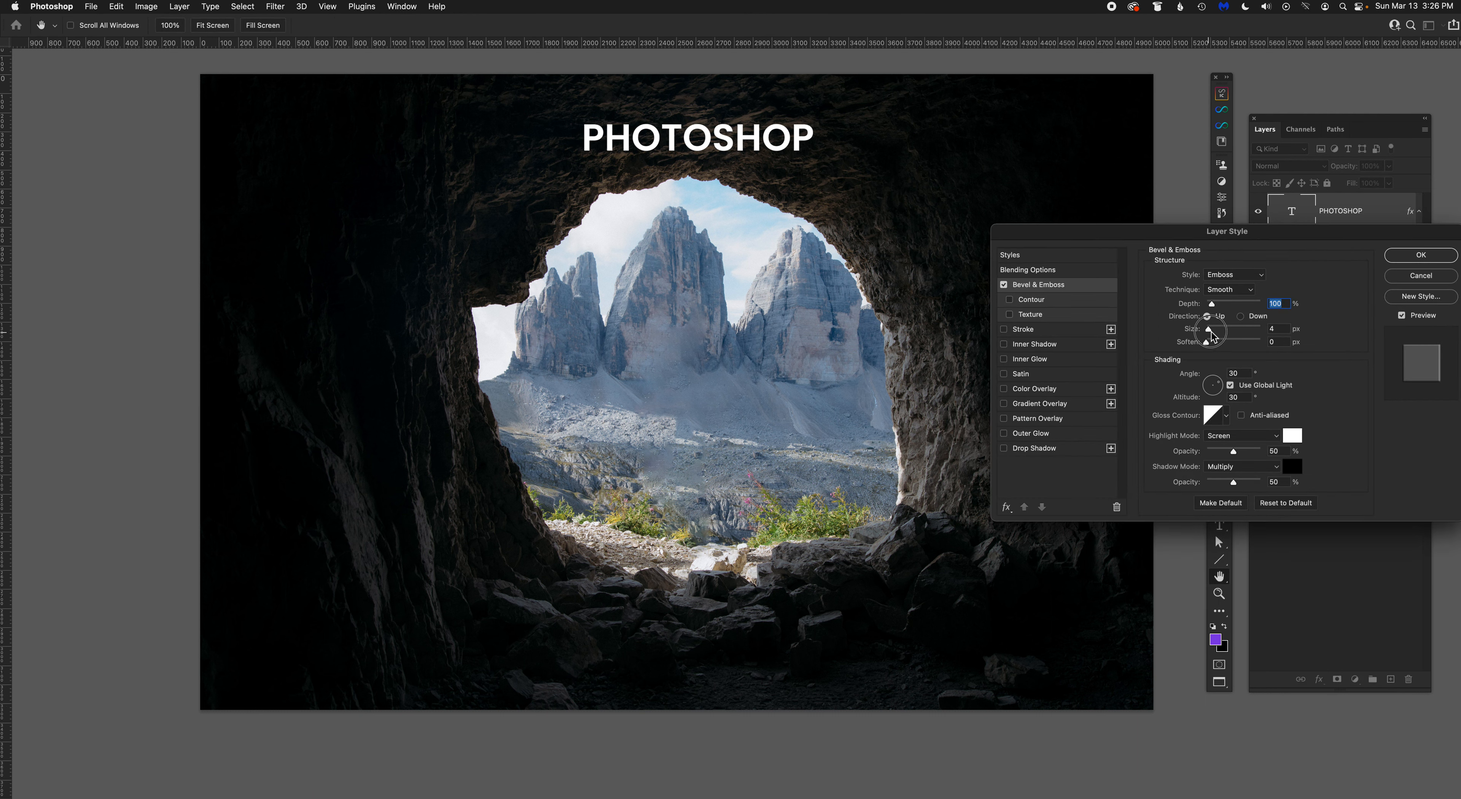
{"action": "left_click_drag", "start_coordinate": [1208, 333], "coordinate": [1216, 334]}
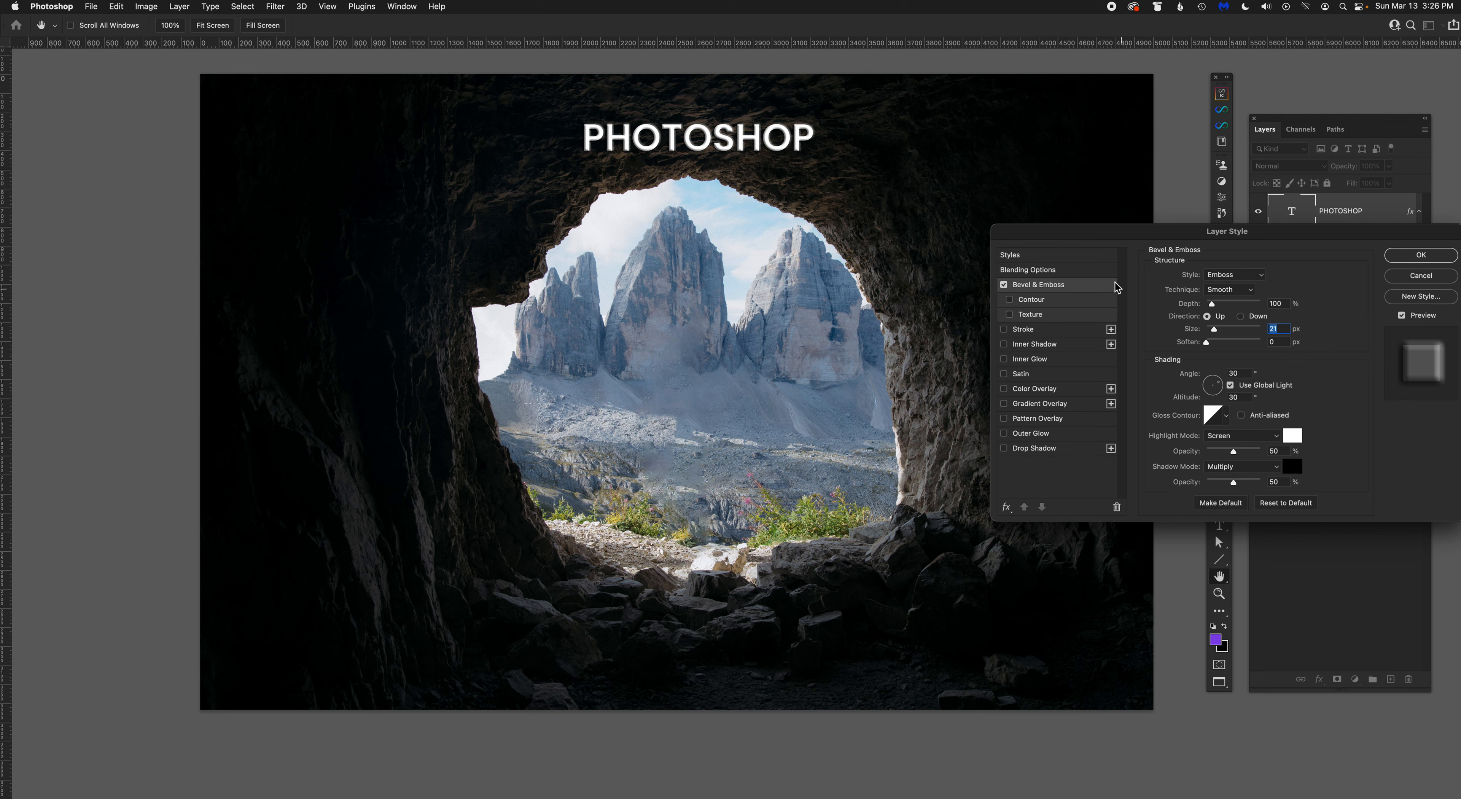
{"action": "left_click_drag", "start_coordinate": [1202, 236], "coordinate": [1044, 244]}
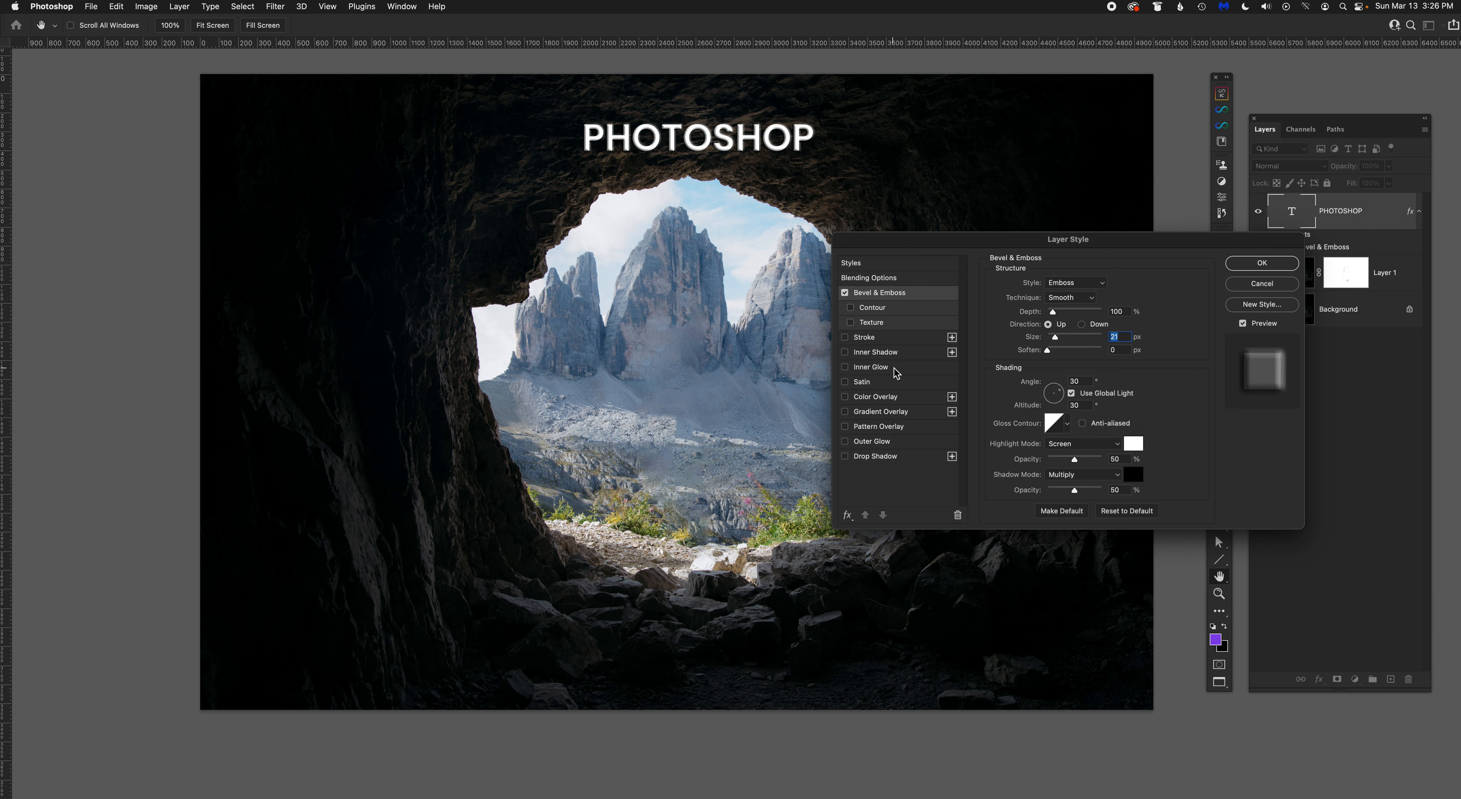
Step: Add a bright blue Stroke effect with a size of 16 px to the PHOTOSHOP text and apply the layer style
{"action": "left_click", "coordinate": [887, 343]}
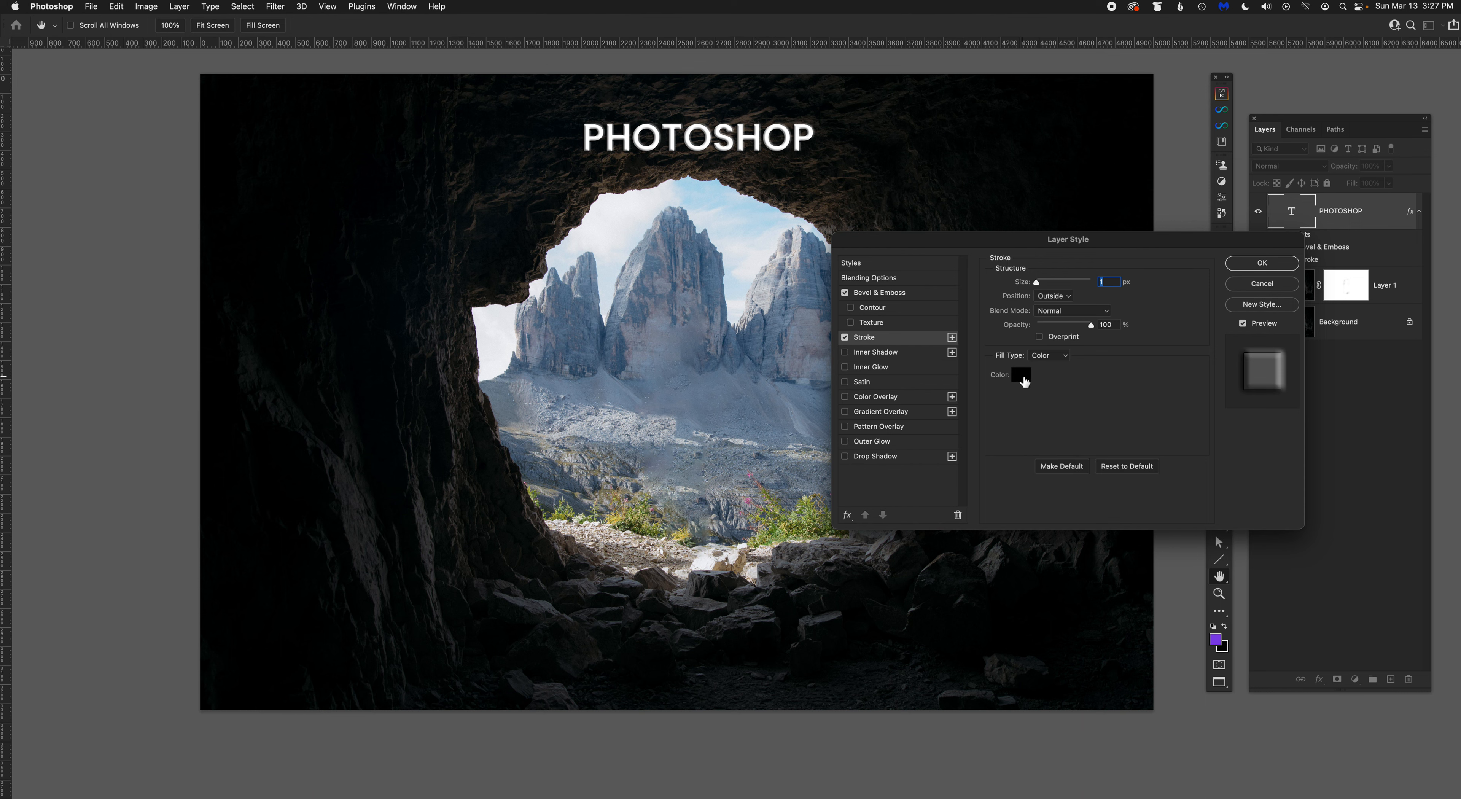
{"action": "left_click", "coordinate": [1019, 377]}
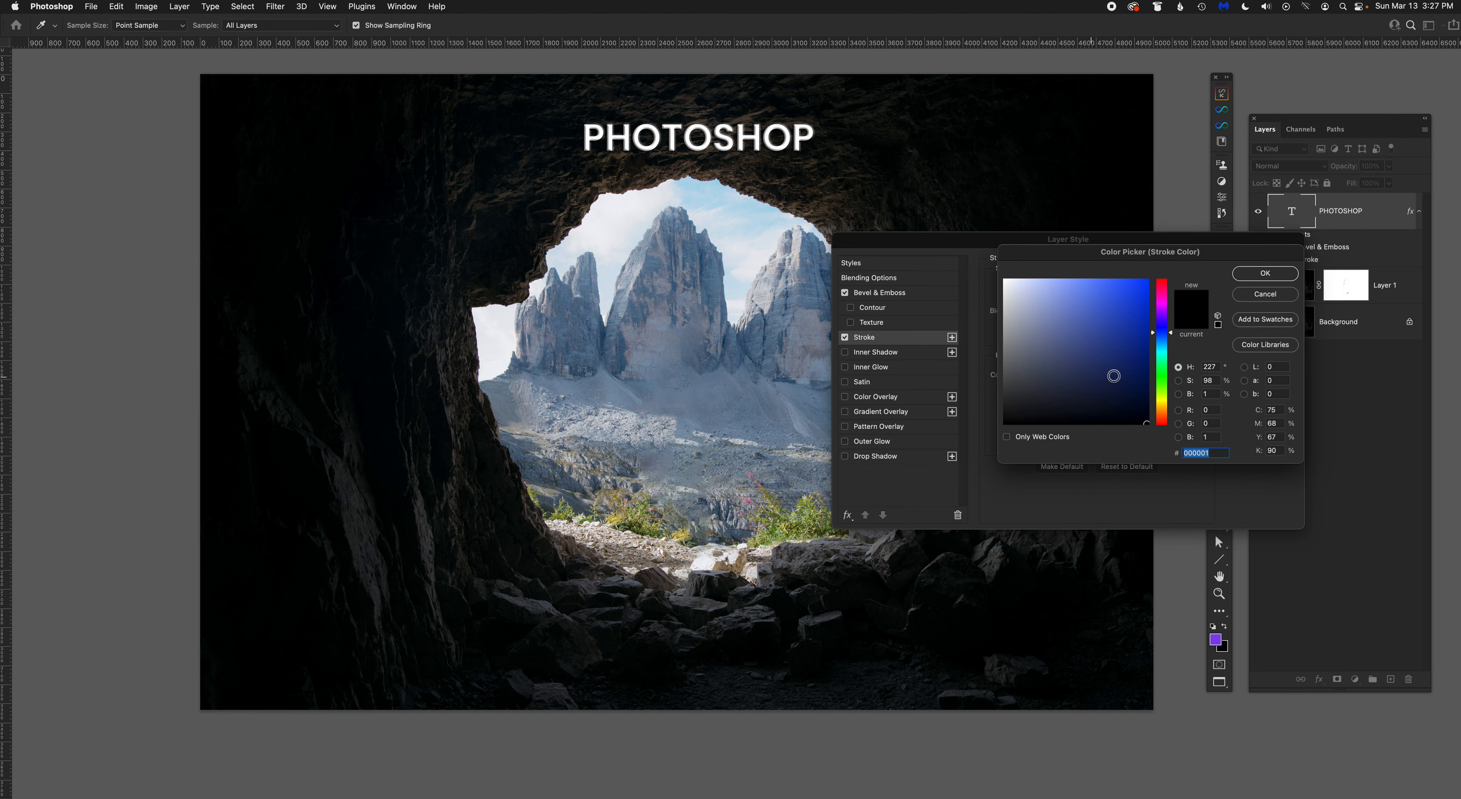
{"action": "left_click", "coordinate": [1136, 293]}
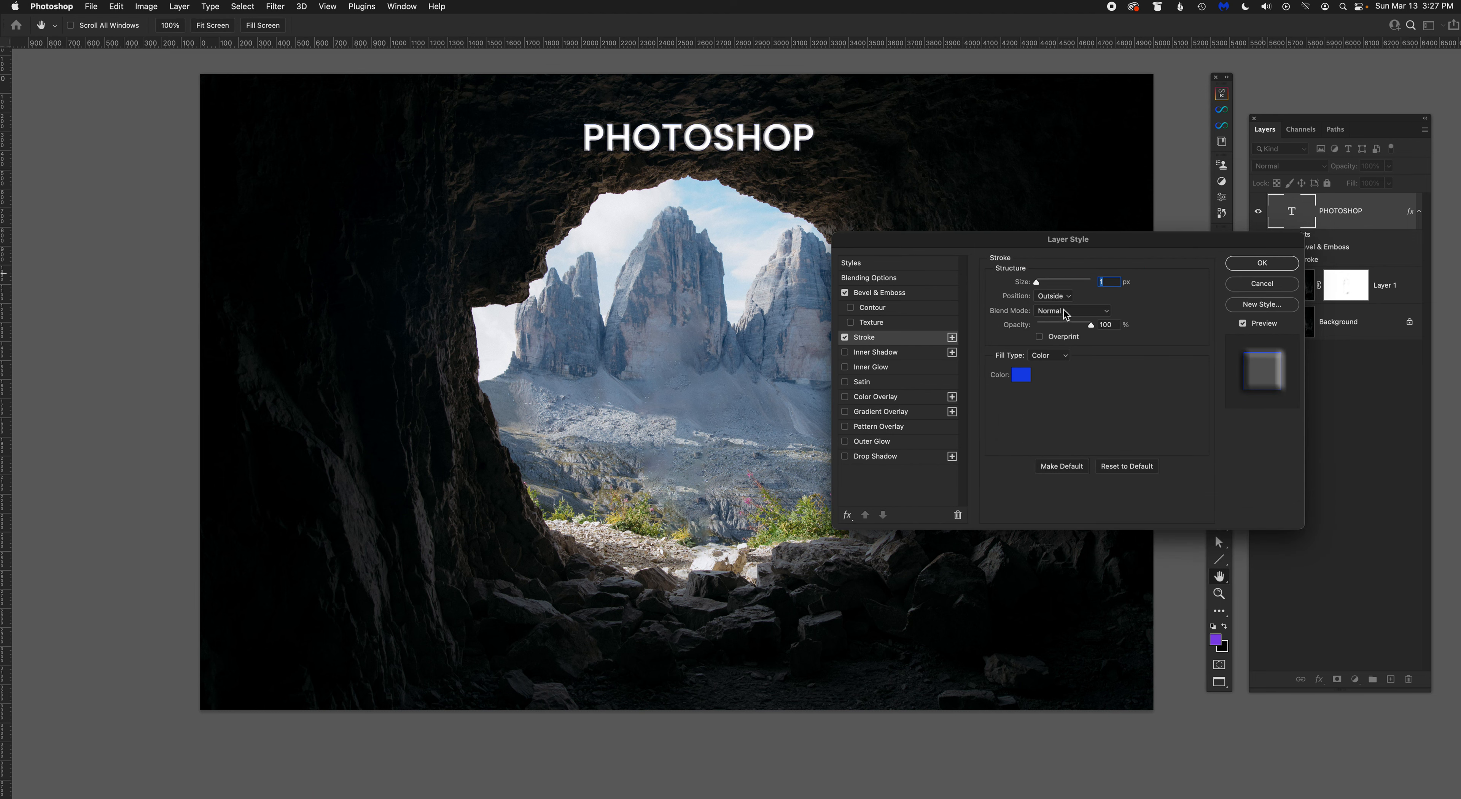
{"action": "left_click_drag", "start_coordinate": [1038, 283], "coordinate": [1043, 283]}
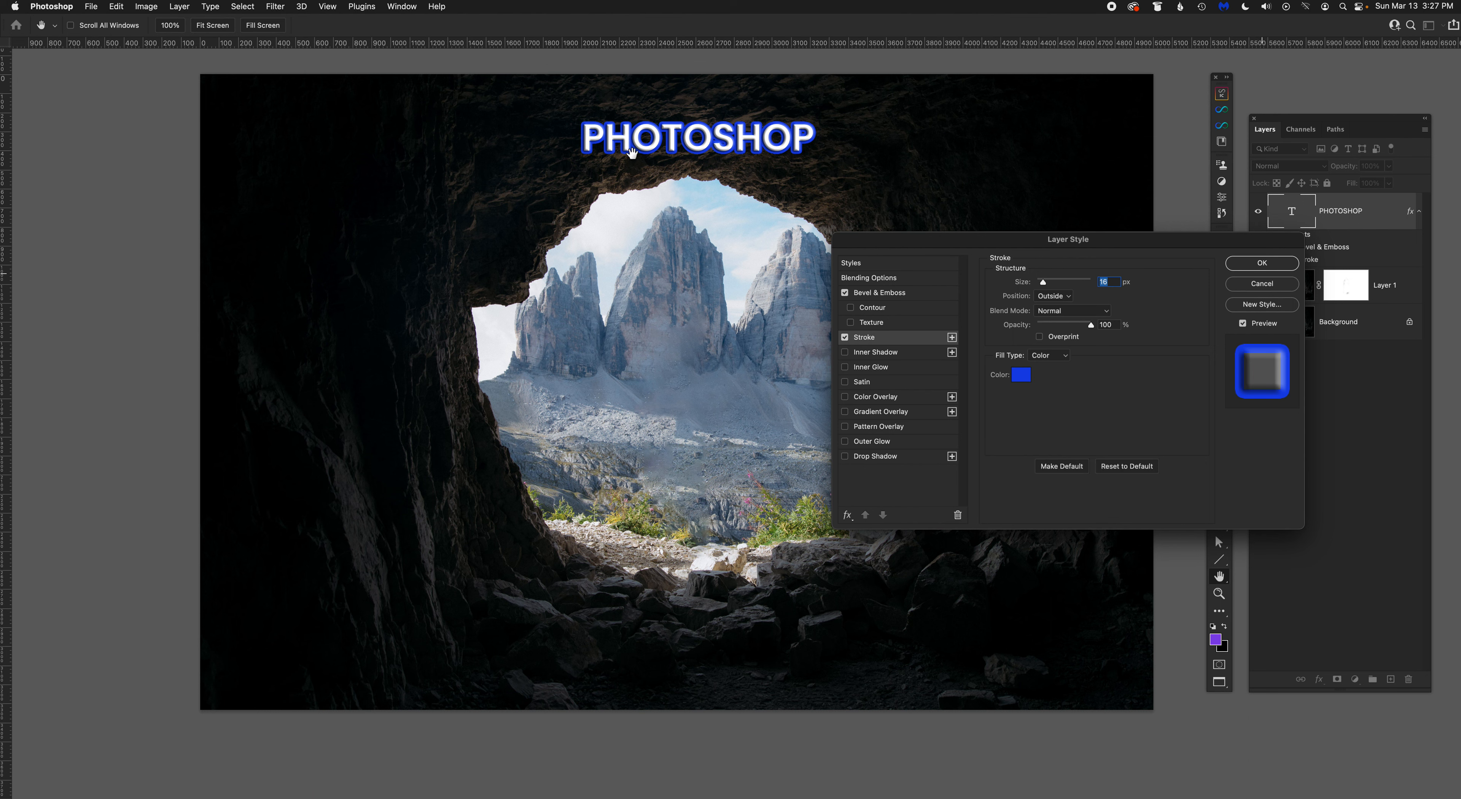
{"action": "left_click", "coordinate": [1269, 264]}
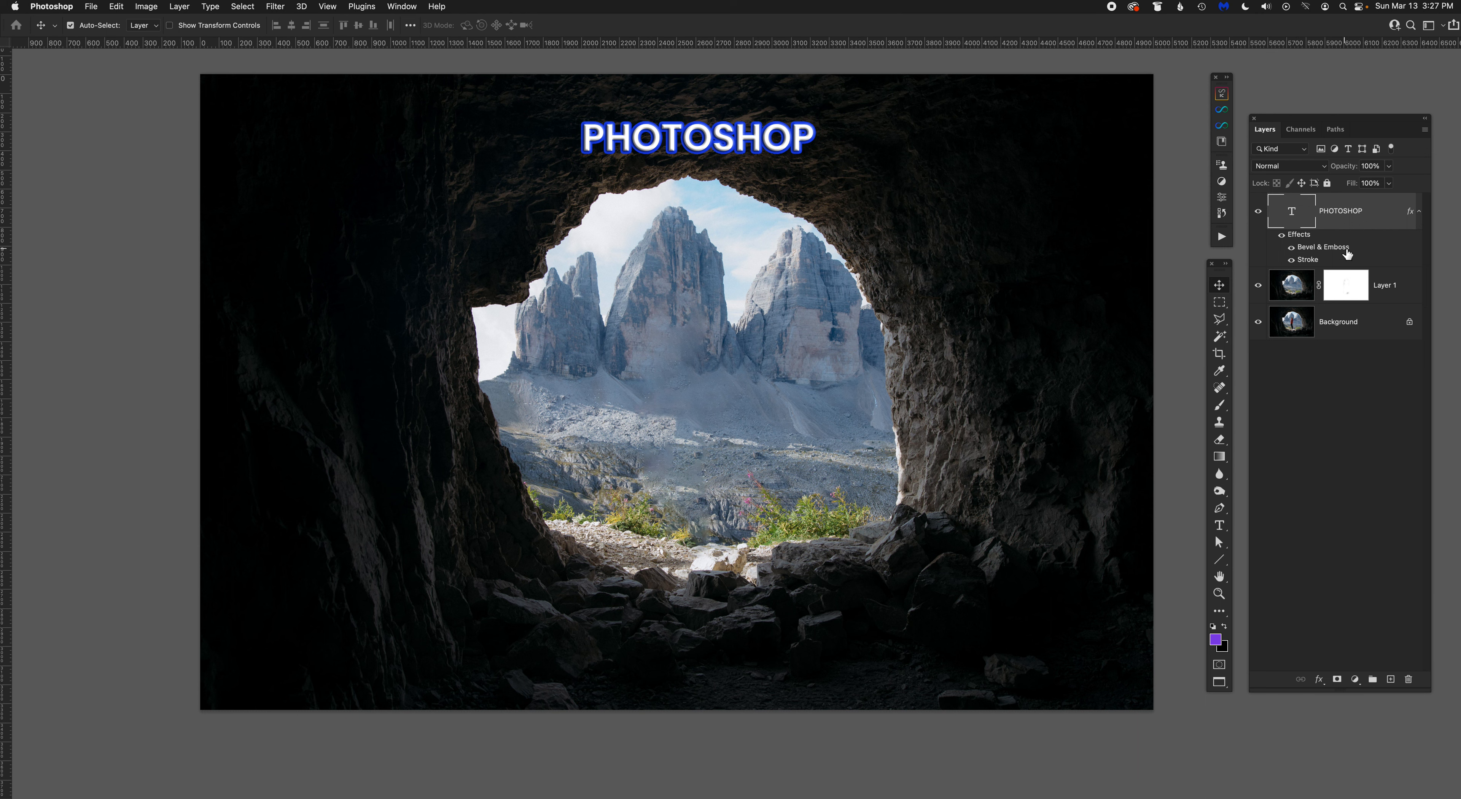
Step: Toggle the visibility of the text layer's Stroke and Bevel & Emboss effects individually to compare the look
{"action": "left_click", "coordinate": [1293, 260]}
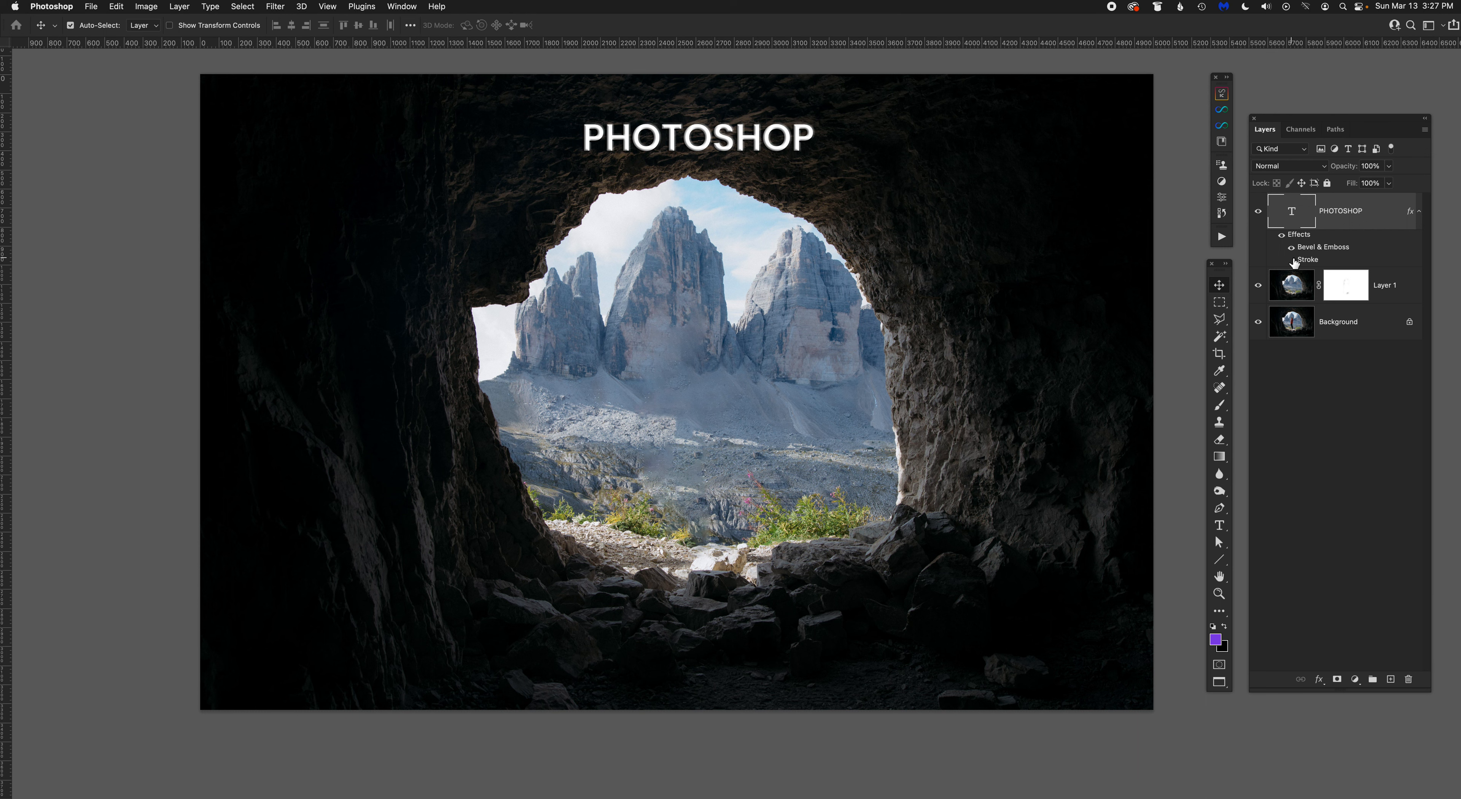
{"action": "left_click", "coordinate": [1293, 259]}
{"action": "left_click", "coordinate": [1292, 260]}
{"action": "left_click", "coordinate": [1292, 260]}
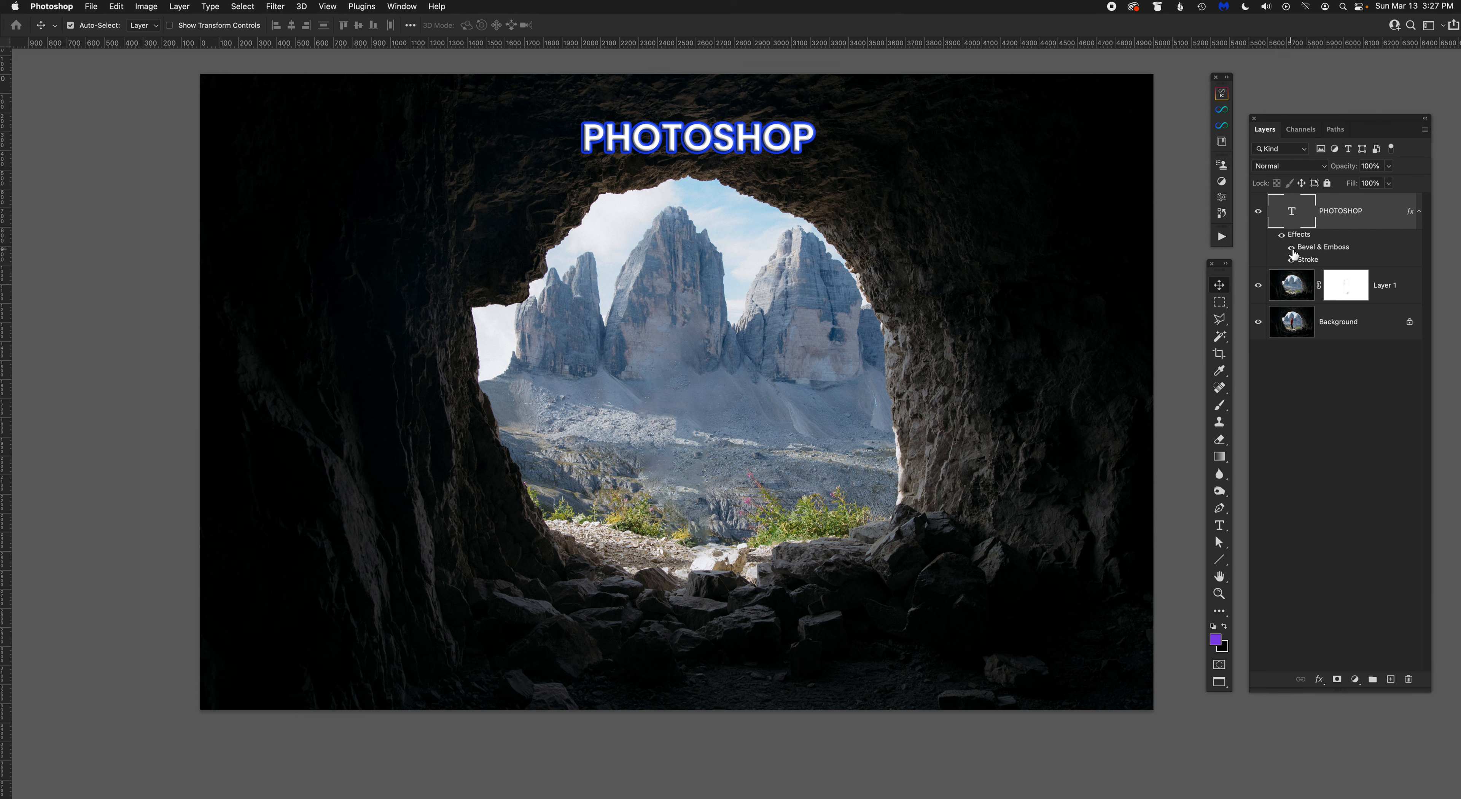
{"action": "left_click", "coordinate": [1293, 250]}
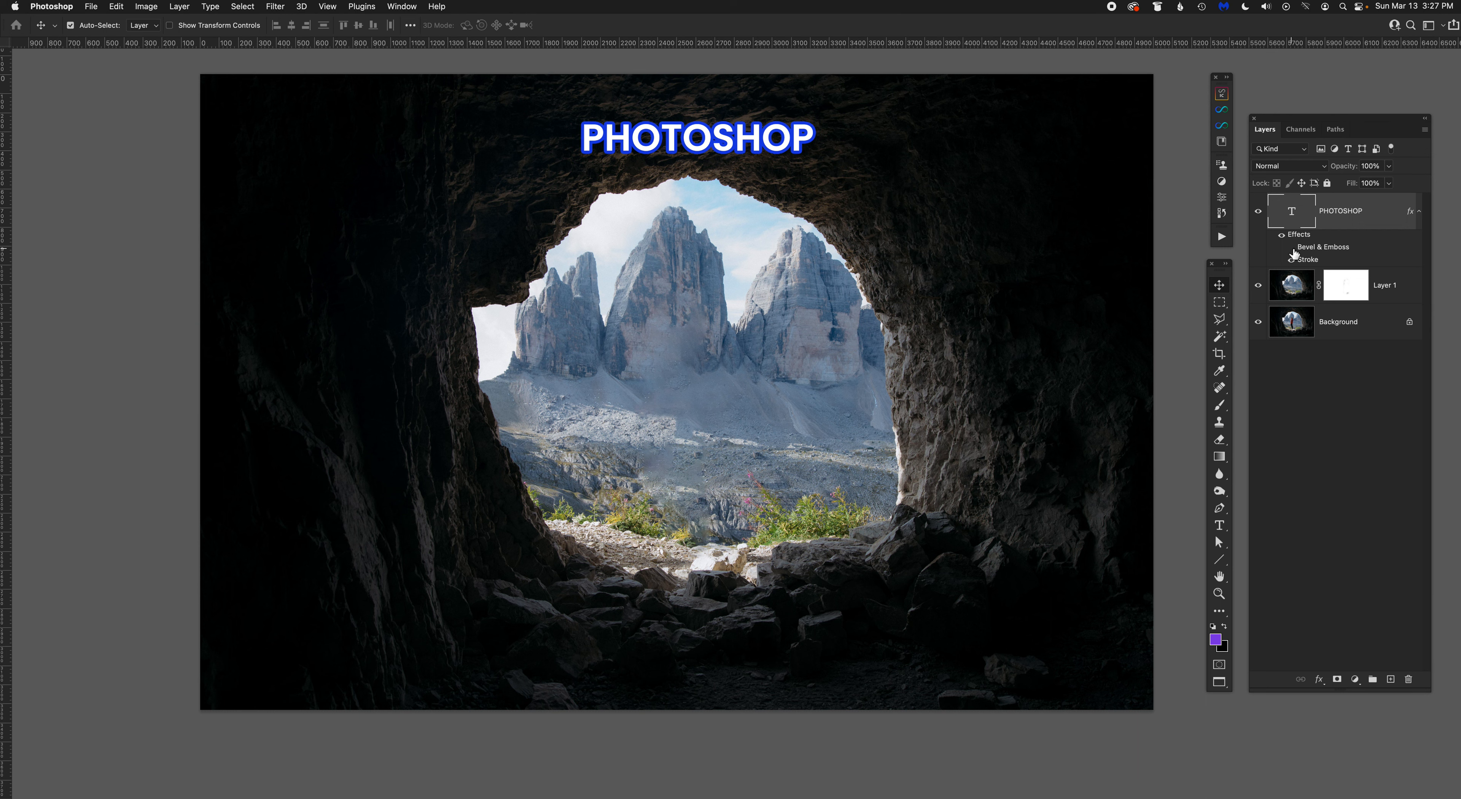
{"action": "left_click", "coordinate": [1293, 248]}
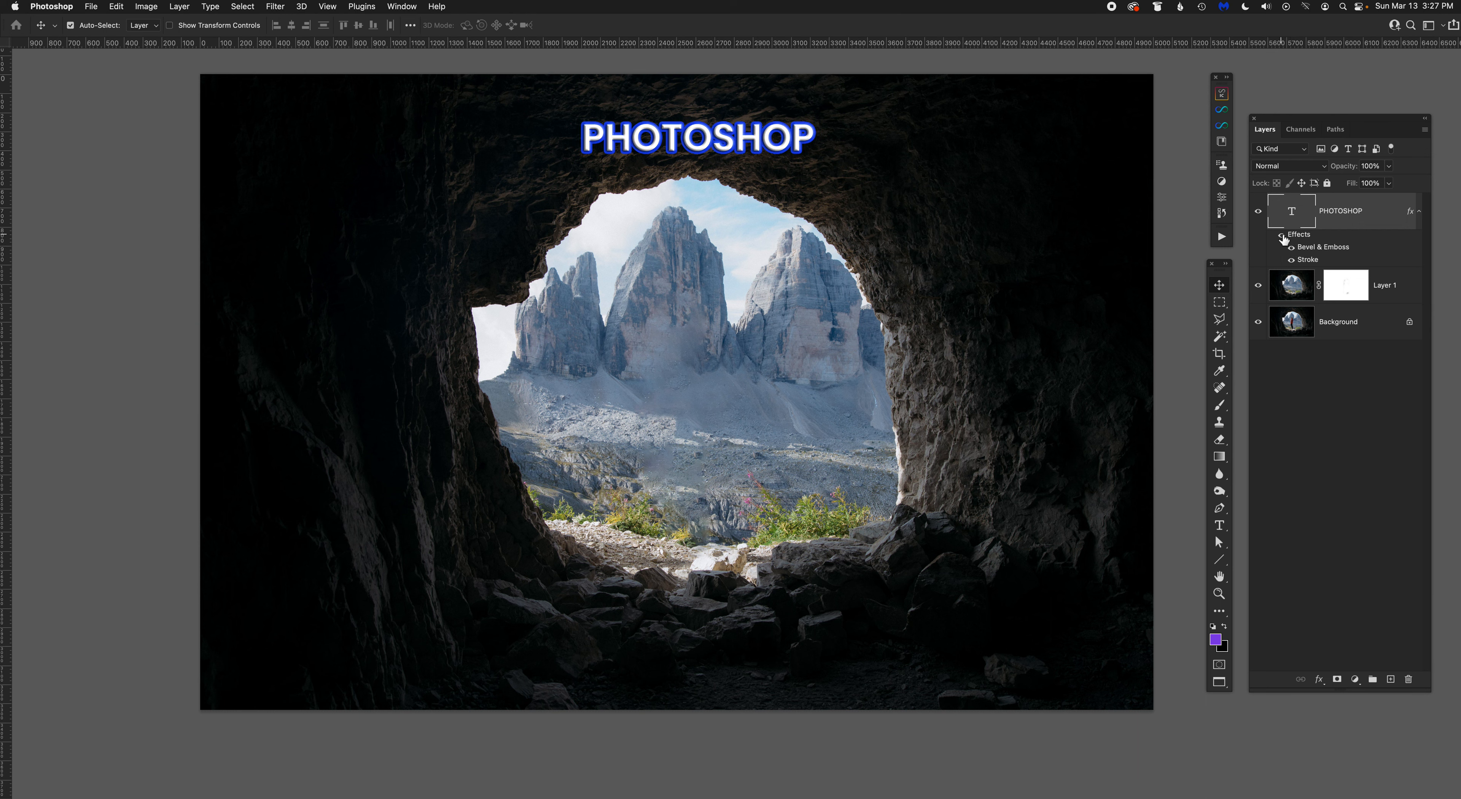
Step: Toggle all of the text layer's effects off and on together and delete the PHOTOSHOP layer
{"action": "left_click", "coordinate": [1283, 237]}
{"action": "left_click", "coordinate": [1283, 237]}
{"action": "left_click", "coordinate": [1283, 237]}
{"action": "left_click", "coordinate": [1283, 237]}
{"action": "left_click", "coordinate": [1283, 238]}
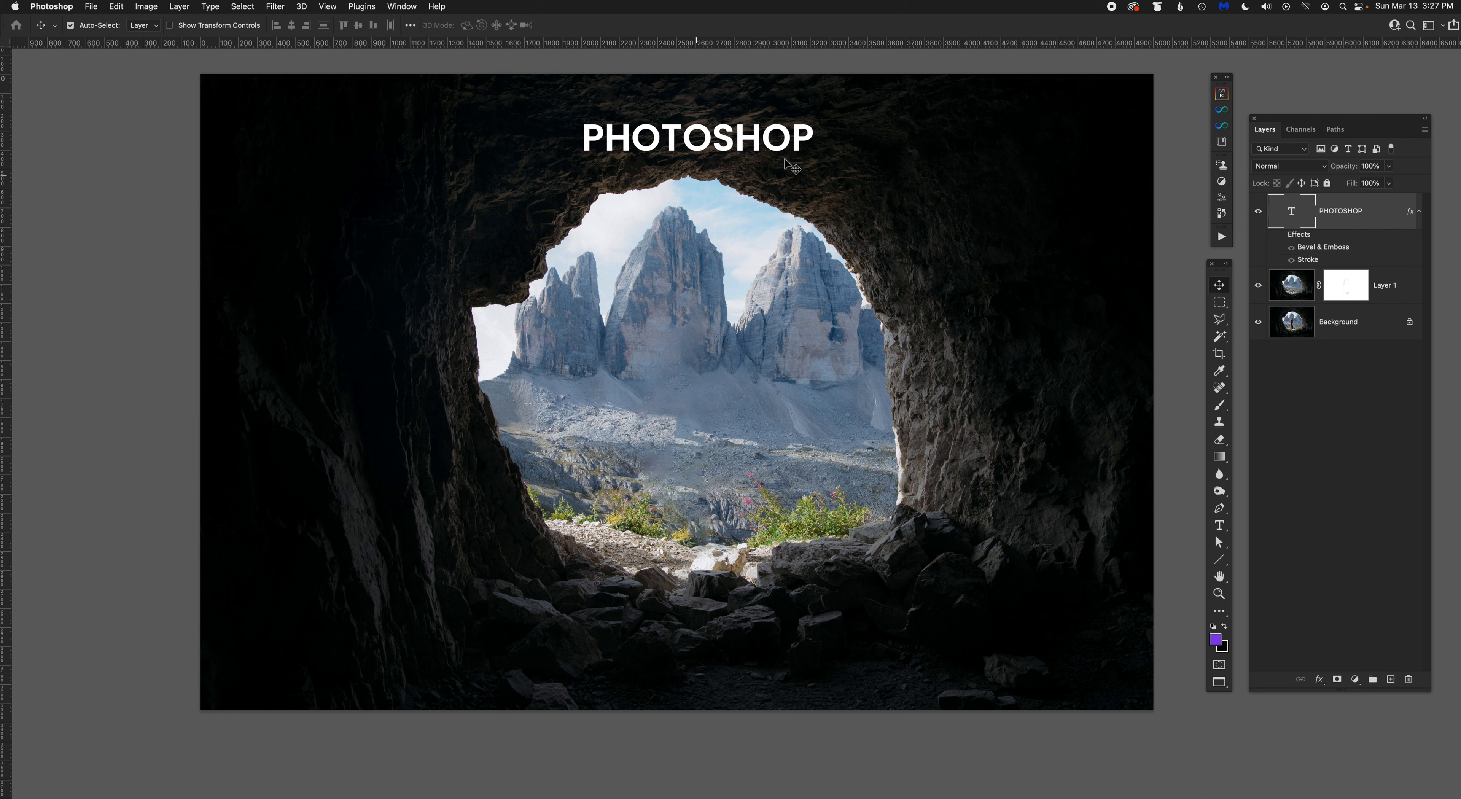
{"action": "left_click", "coordinate": [1282, 236]}
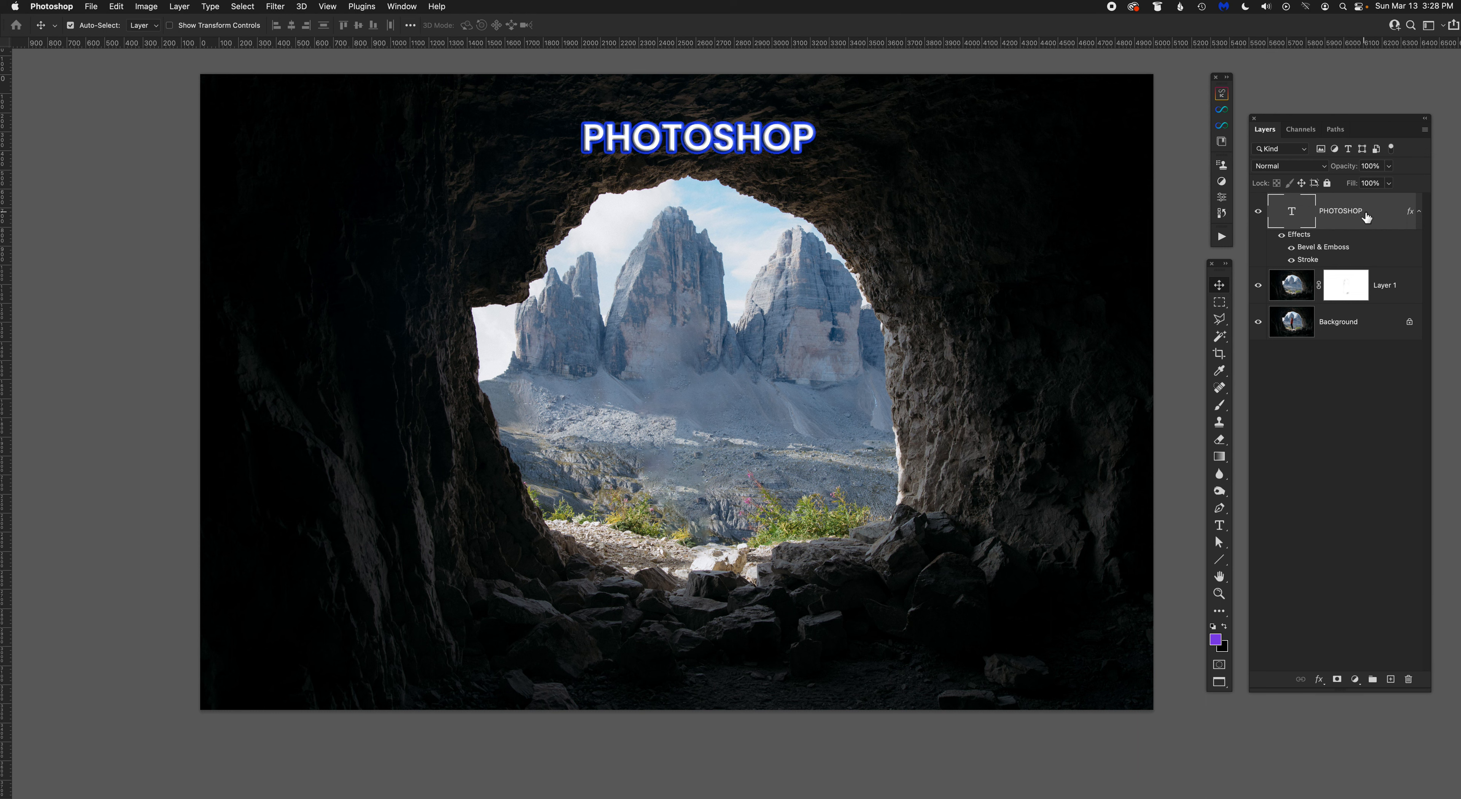
{"action": "key", "text": "Delete"}
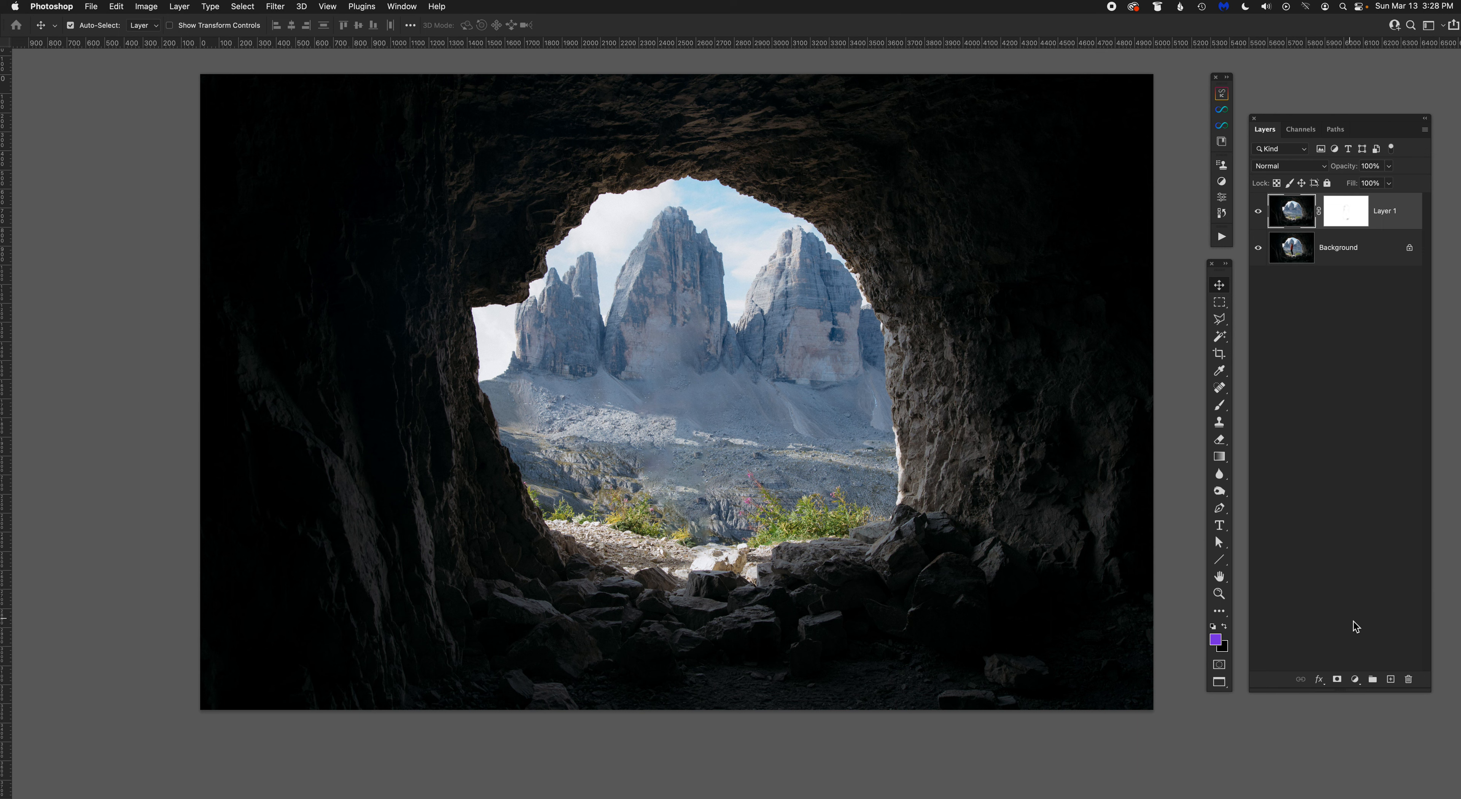
Step: On a new layer, fill a square marquee selection over the opening's upper right edge with the purple foreground color and deselect
{"action": "left_click", "coordinate": [1391, 679]}
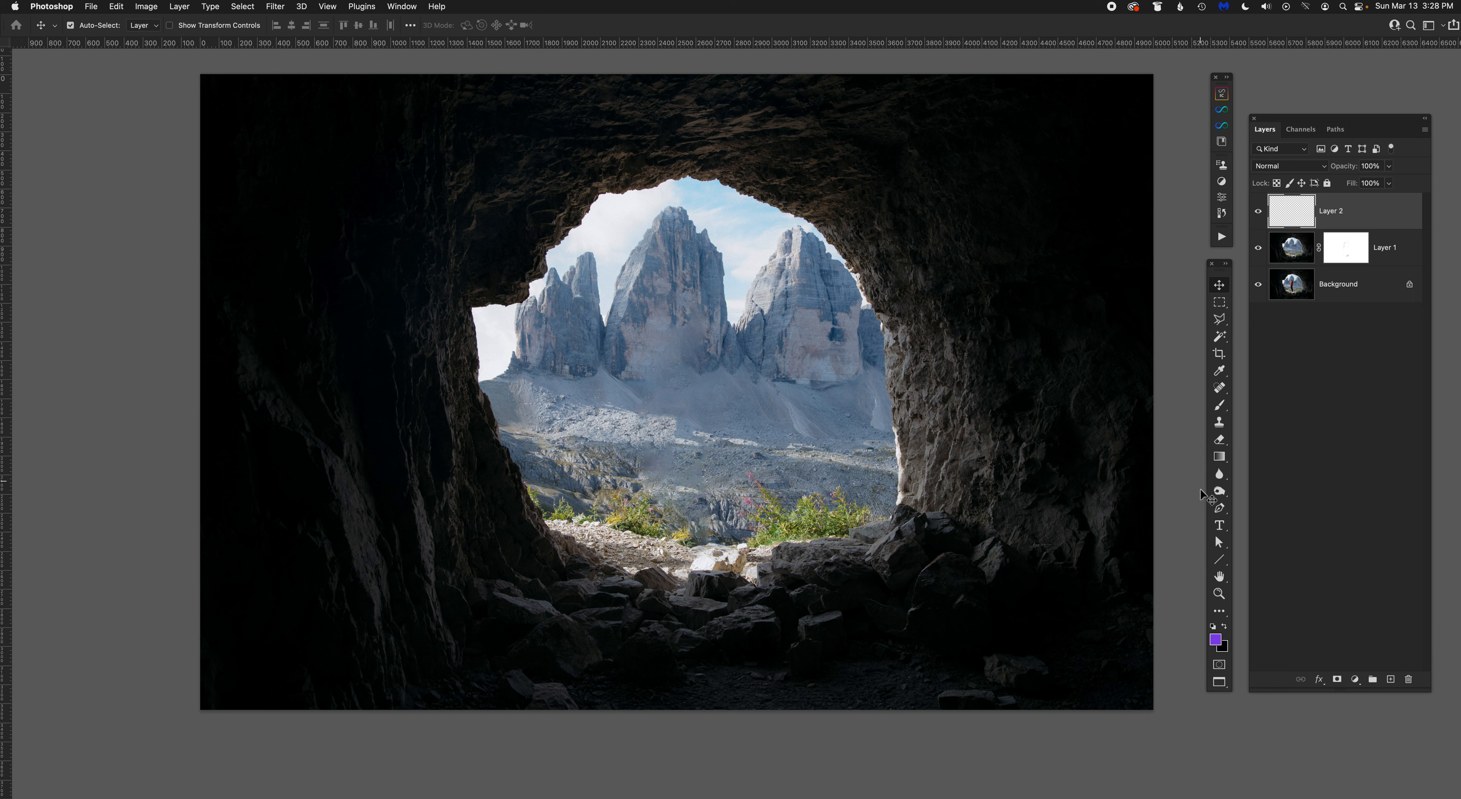
{"action": "left_click", "coordinate": [1220, 301]}
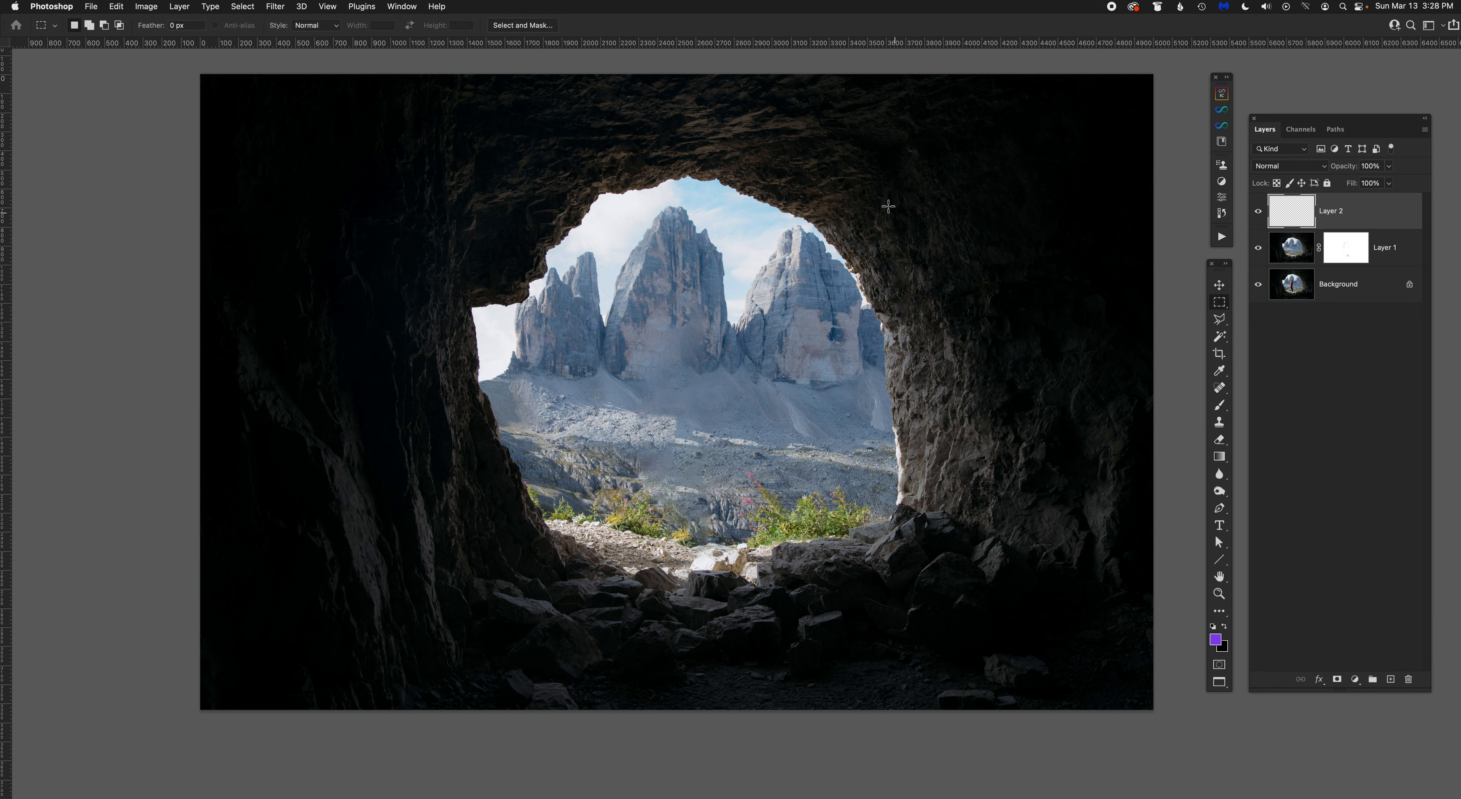
{"action": "left_click_drag", "start_coordinate": [775, 157], "coordinate": [997, 374]}
{"action": "left_click", "coordinate": [117, 6]}
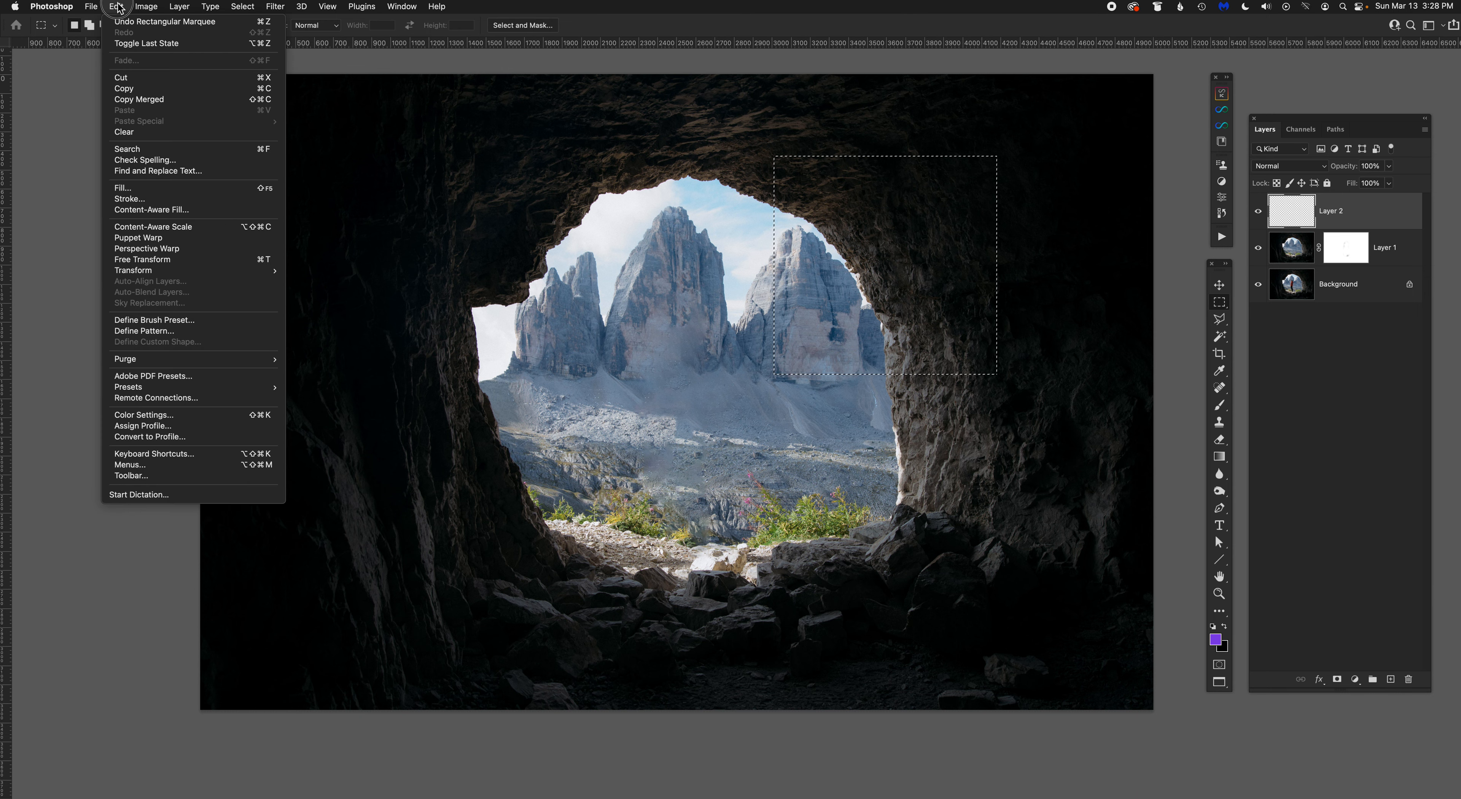
{"action": "left_click", "coordinate": [146, 188]}
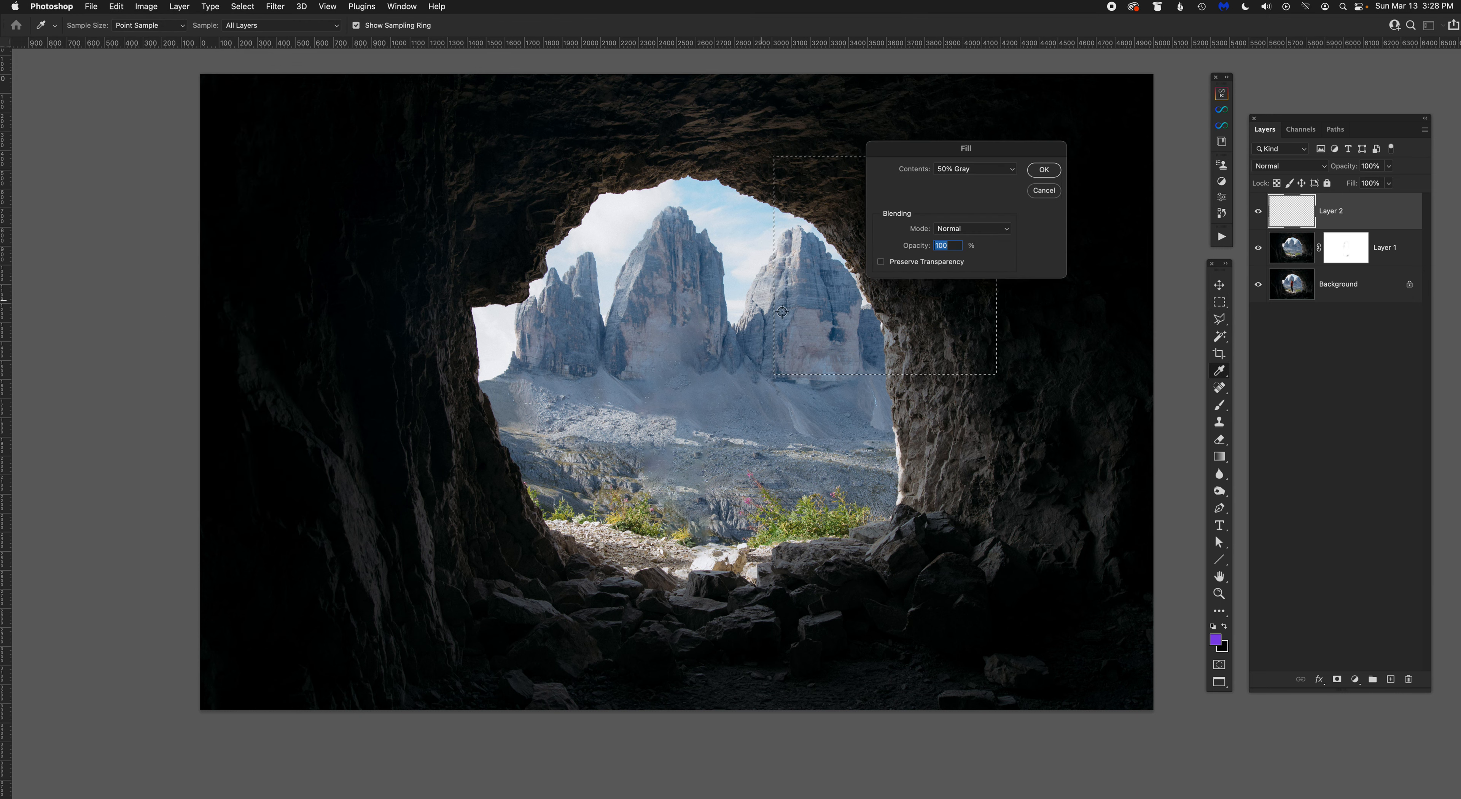
{"action": "left_click", "coordinate": [964, 169]}
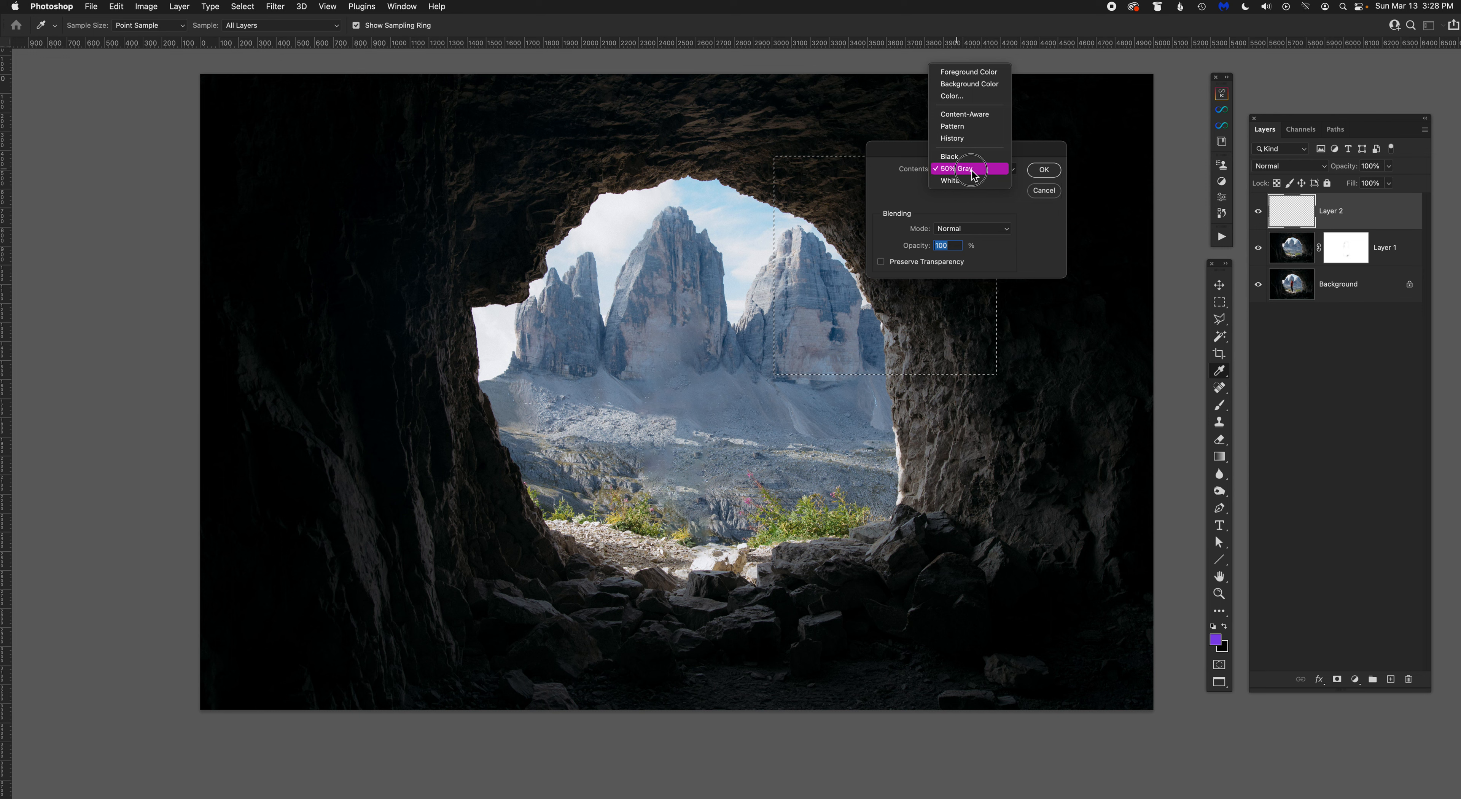
{"action": "left_click", "coordinate": [993, 73]}
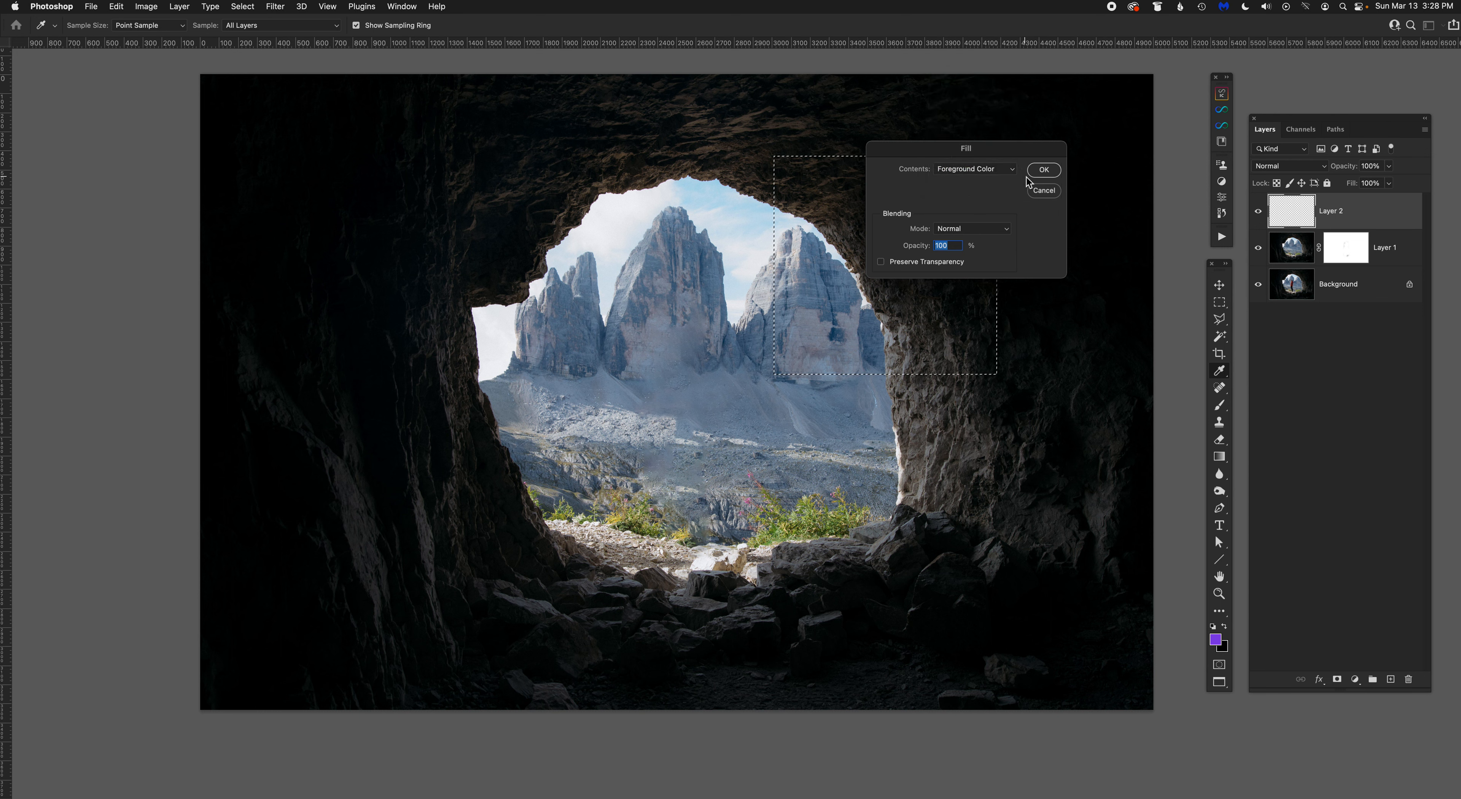
{"action": "left_click", "coordinate": [1045, 169]}
{"action": "key", "text": "m"}
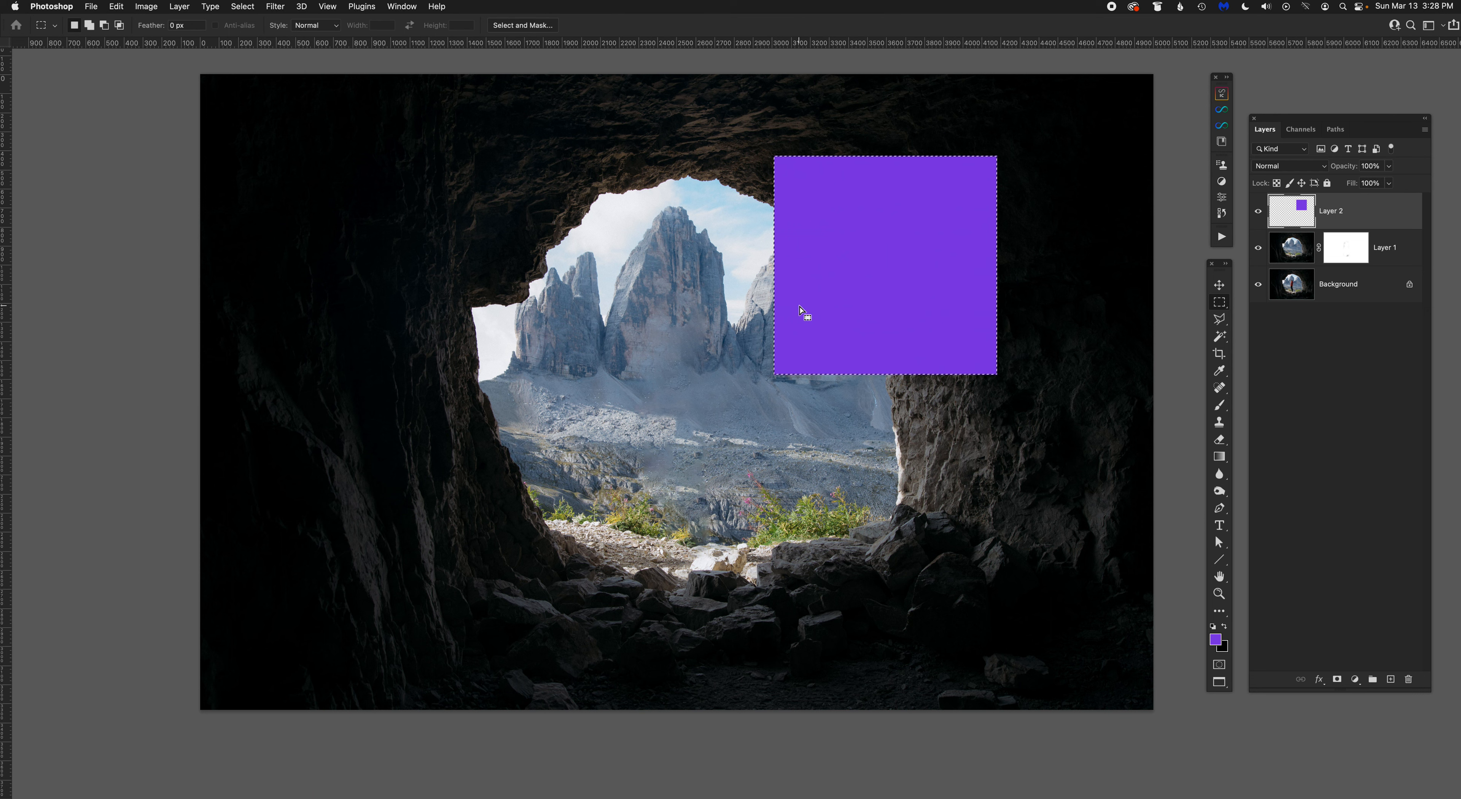
{"action": "key", "text": "super+d"}
Step: Move the purple square down the image and duplicate it onto a new layer over the opening's upper left edge
{"action": "left_click", "coordinate": [1221, 286]}
{"action": "left_click_drag", "start_coordinate": [915, 287], "coordinate": [934, 458]}
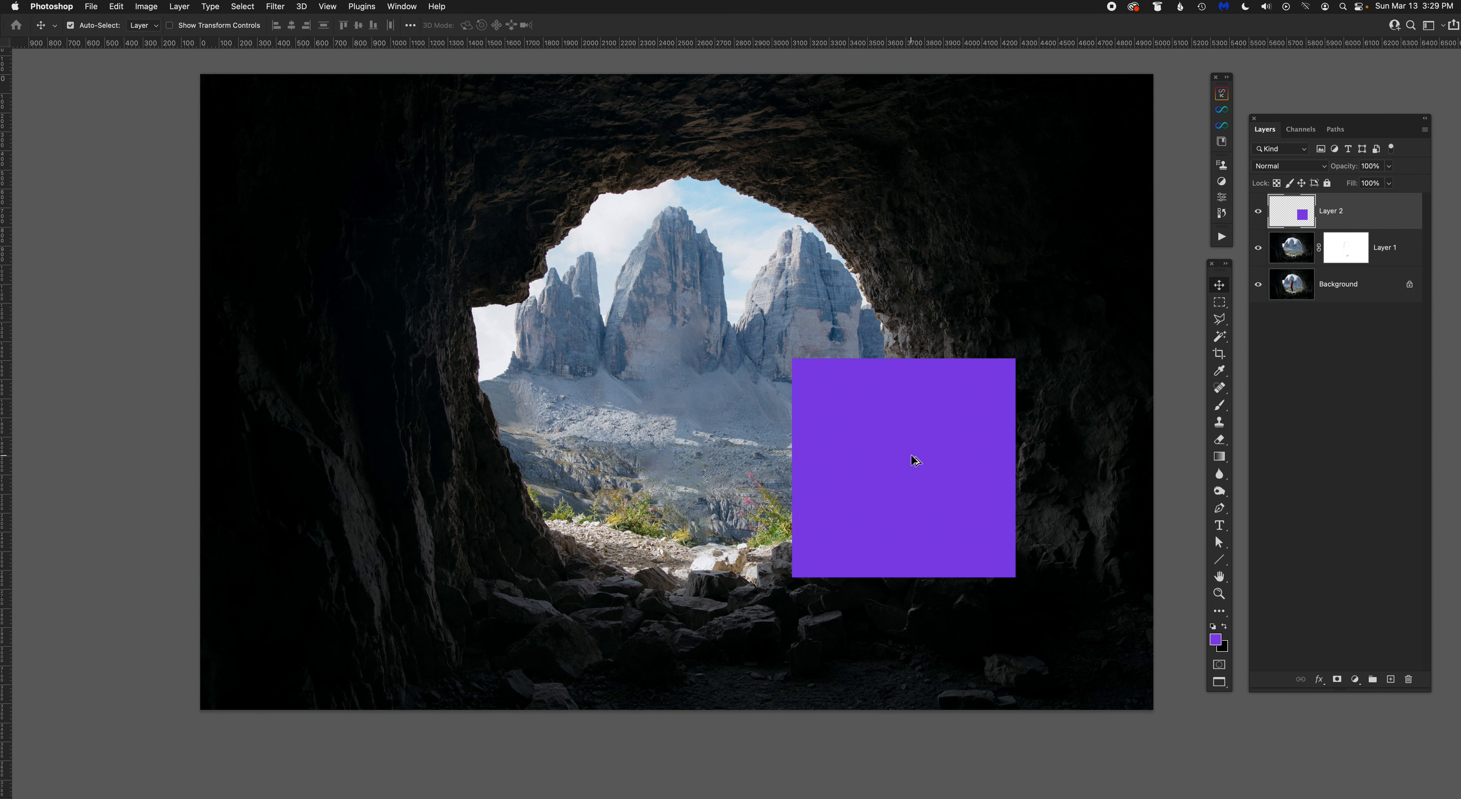
{"action": "left_click_drag", "start_coordinate": [912, 459], "coordinate": [523, 277]}
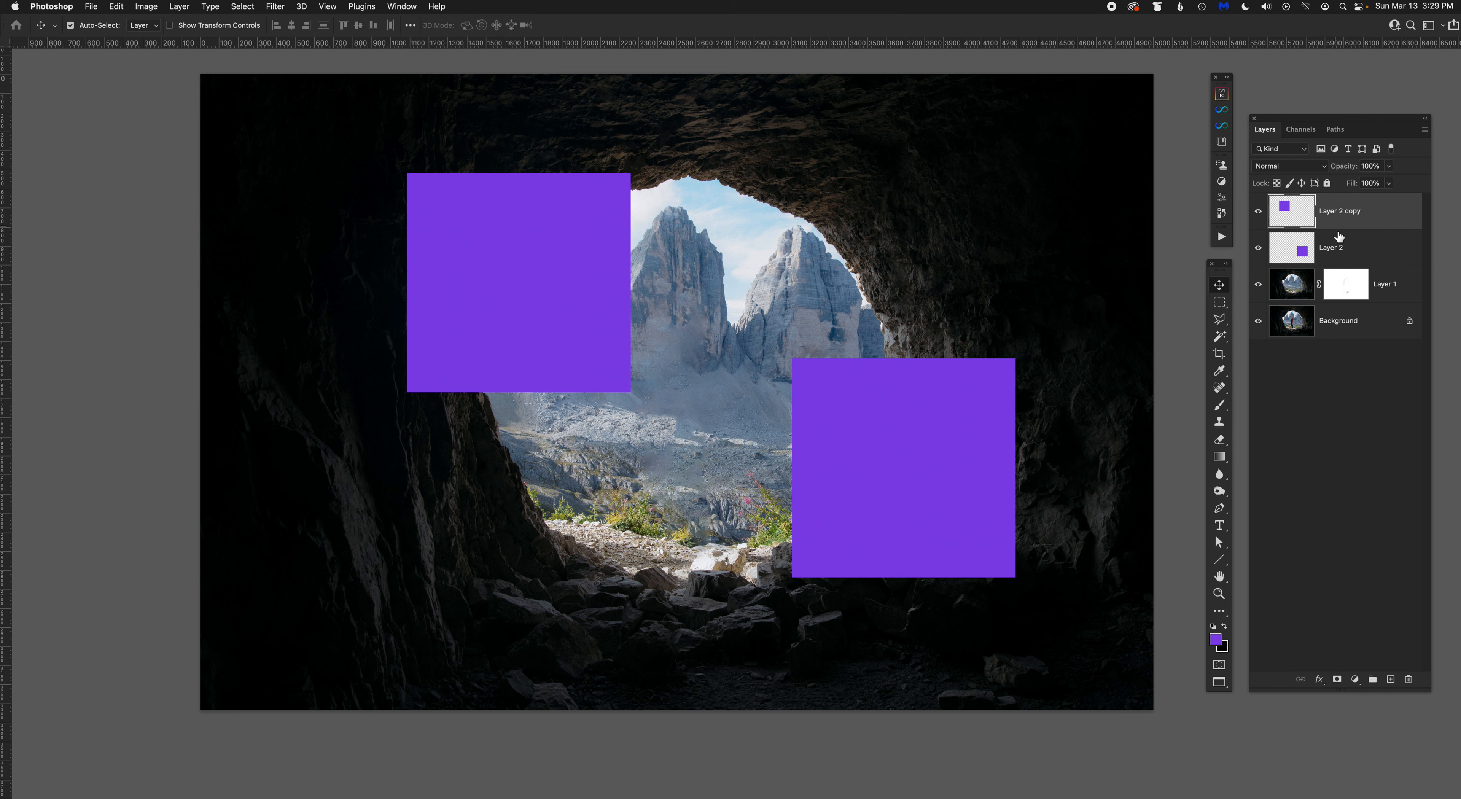
Step: Select both purple square layers and move them together down and right, and move only the Layer 2 square back up
{"action": "left_click", "coordinate": [1346, 254], "text": "shift"}
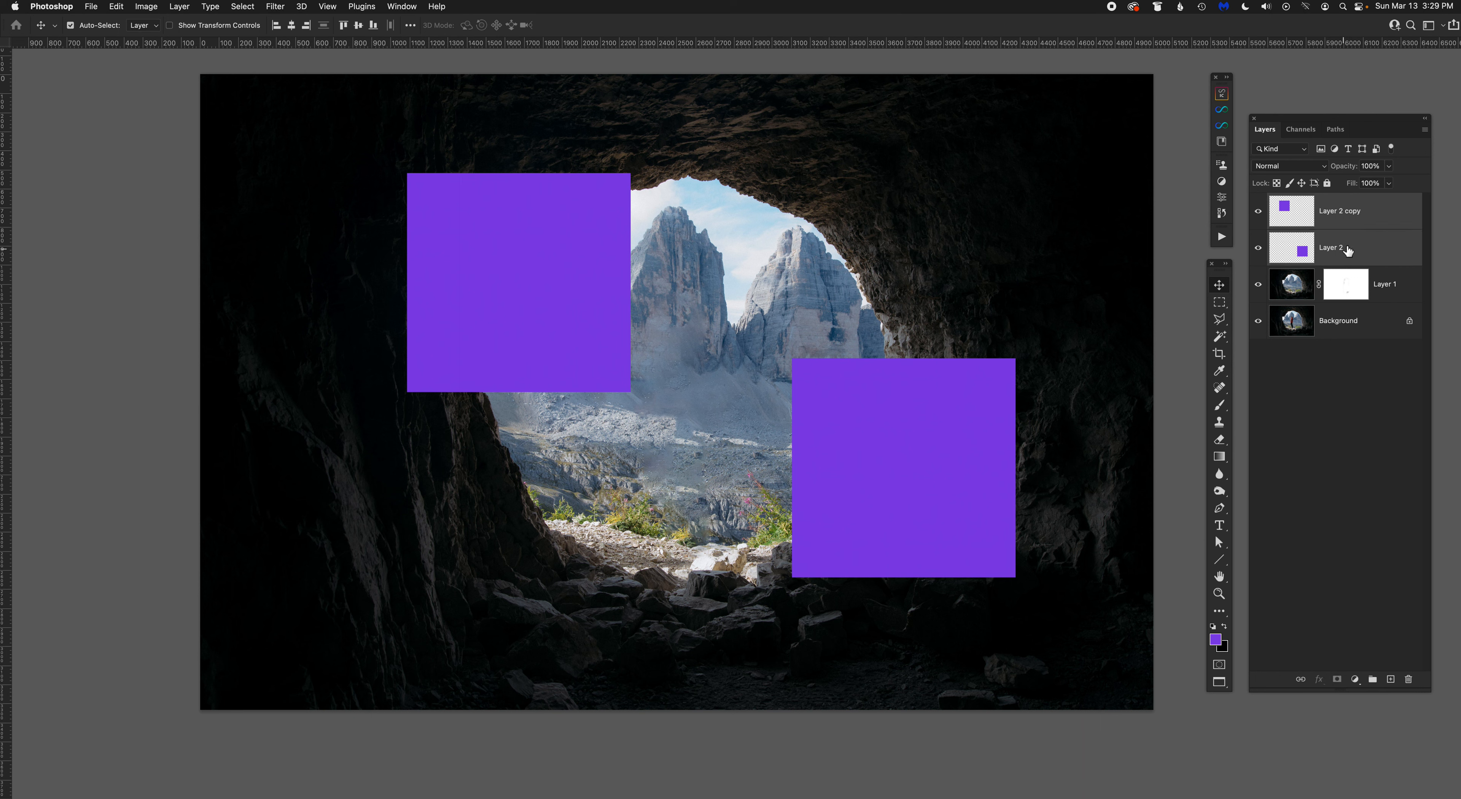
{"action": "left_click", "coordinate": [1300, 681]}
{"action": "left_click_drag", "start_coordinate": [958, 491], "coordinate": [969, 532]}
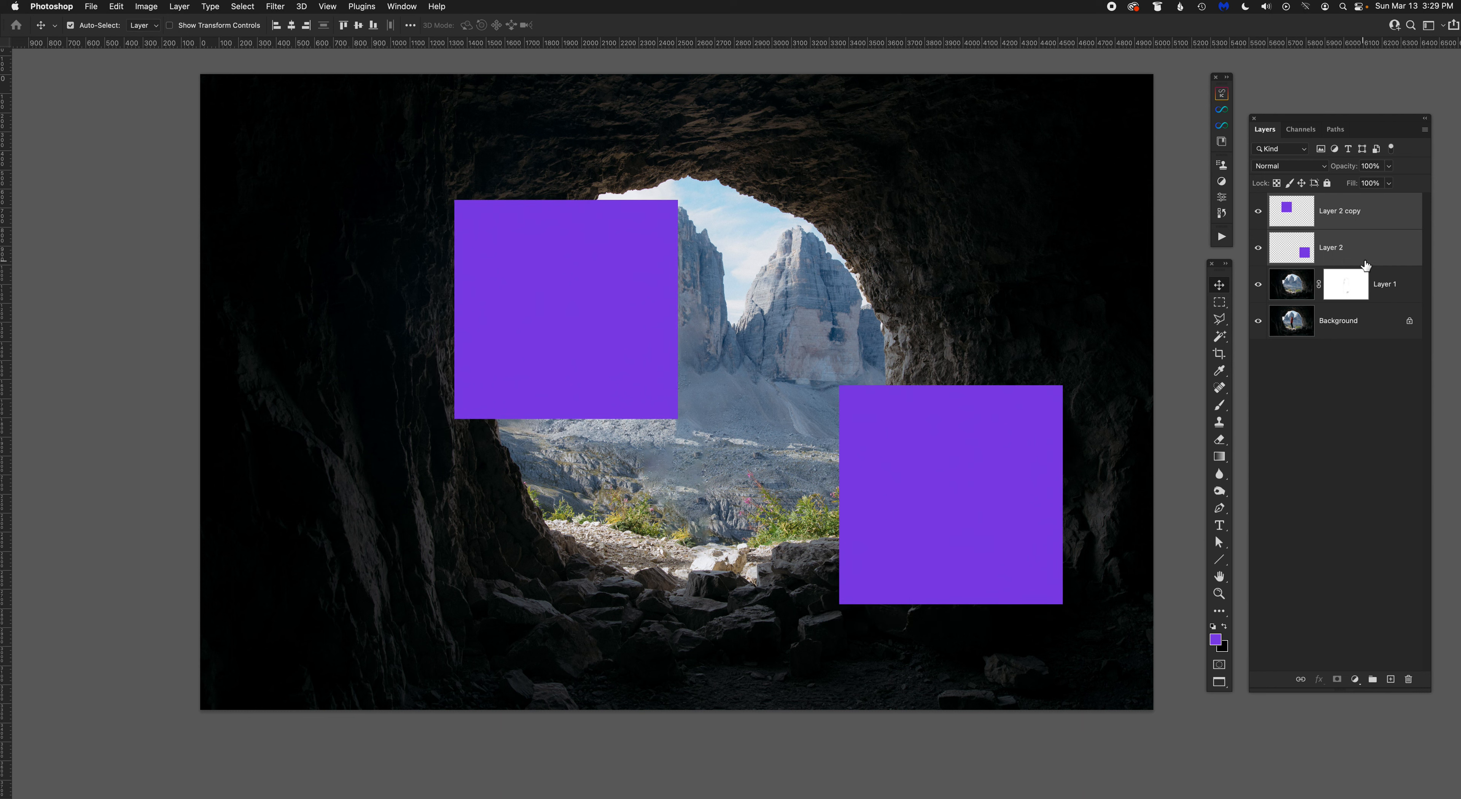
{"action": "left_click", "coordinate": [1368, 248]}
{"action": "left_click_drag", "start_coordinate": [942, 528], "coordinate": [950, 480]}
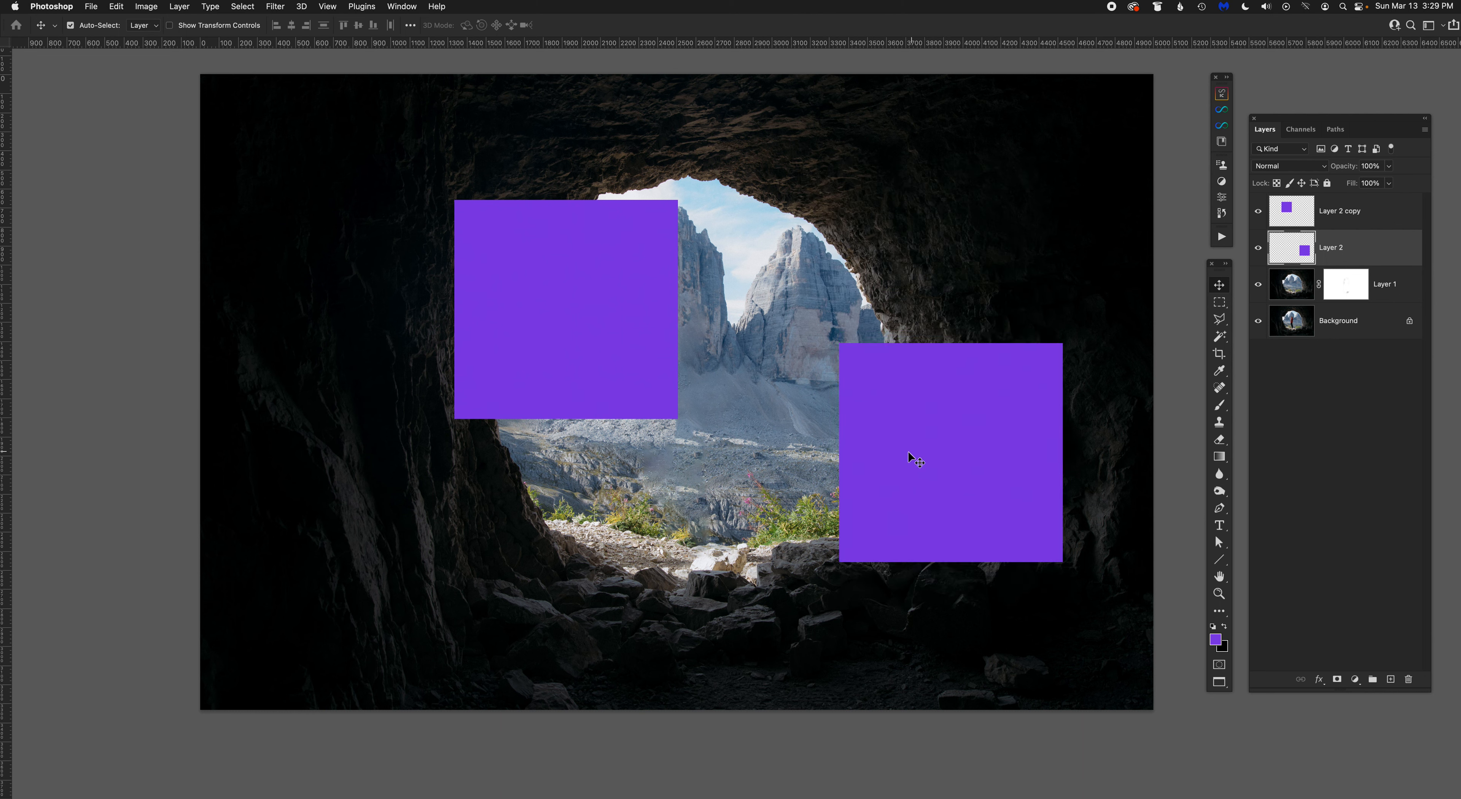
Step: Move the Layer 2 copy square up and left onto the dark cave wall and hide its layer
{"action": "left_click", "coordinate": [95, 31]}
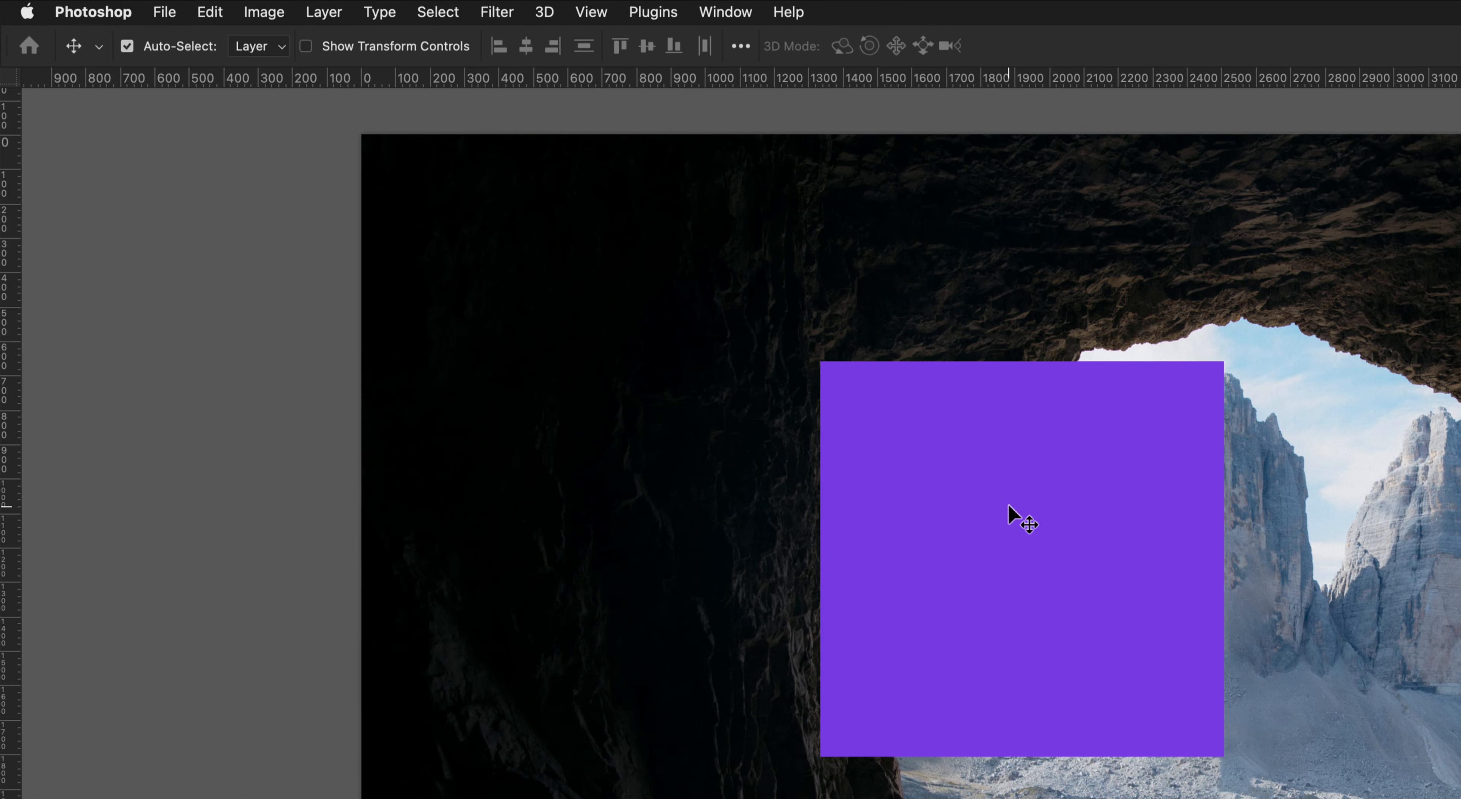
{"action": "left_click_drag", "start_coordinate": [1007, 506], "coordinate": [782, 413]}
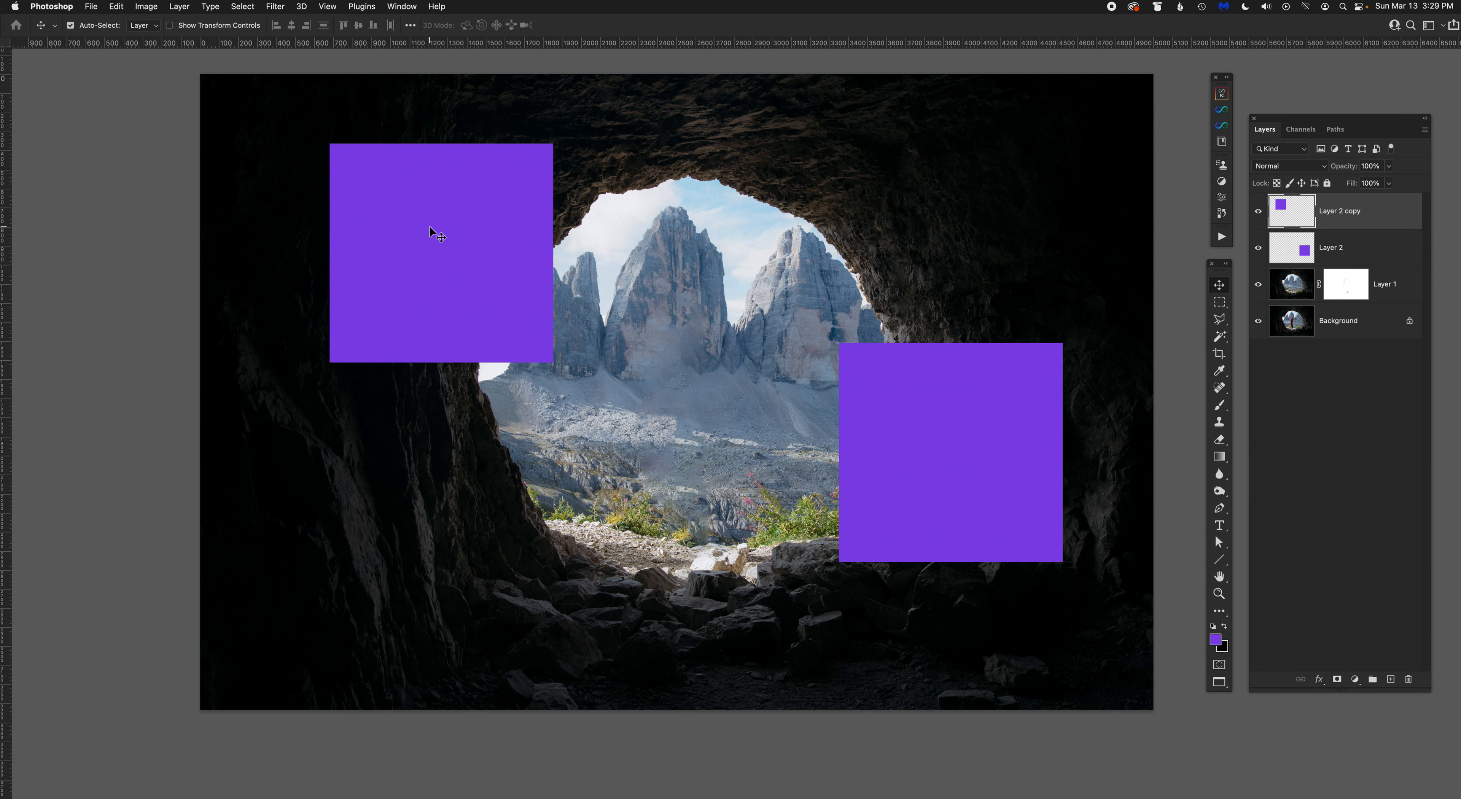
{"action": "left_click", "coordinate": [1258, 210]}
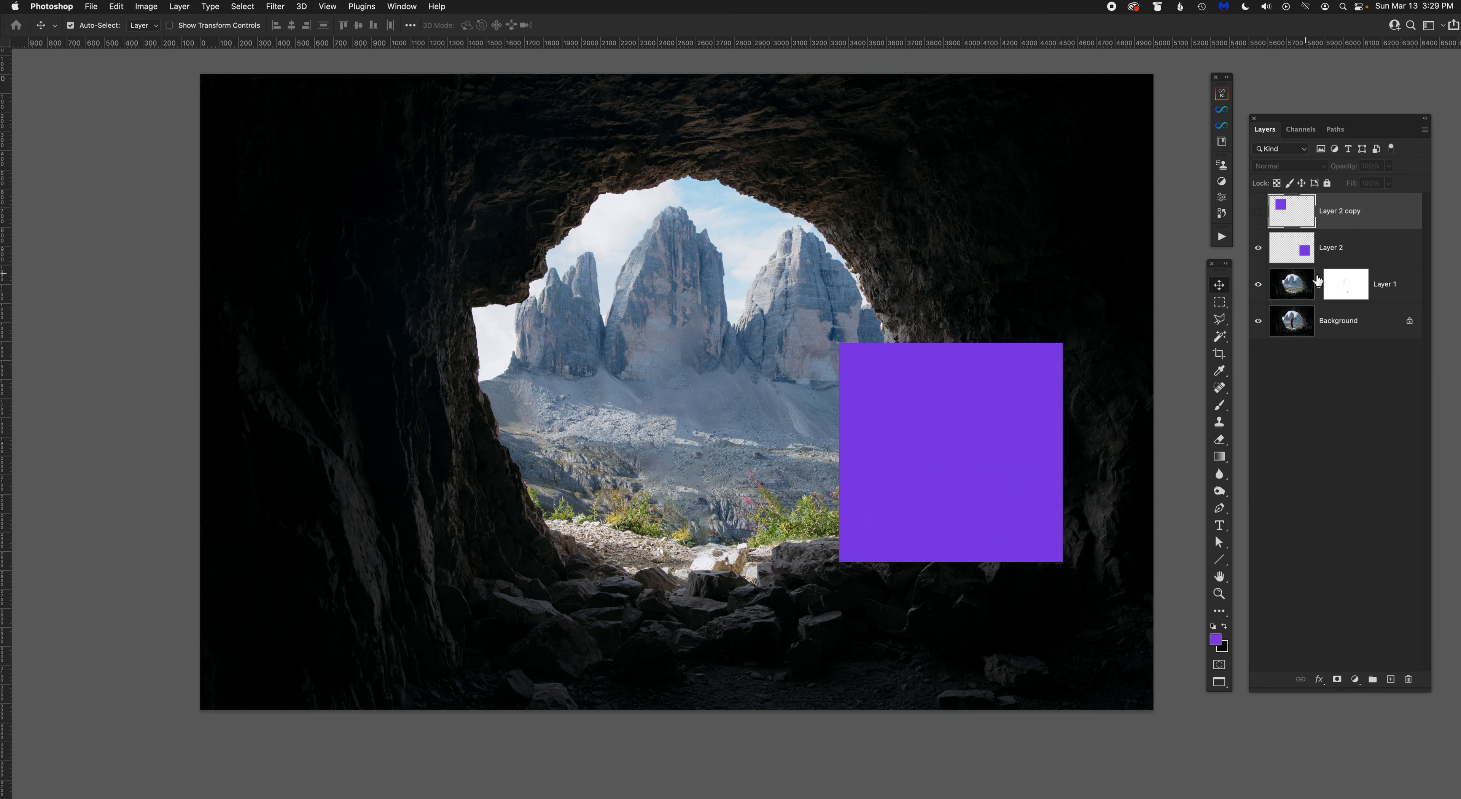
Step: Hide the Layer 2 square and arrange the cave photo and the woman's portrait as overlapping floating windows
{"action": "left_click", "coordinate": [1258, 247]}
{"action": "key", "text": "f"}
{"action": "key", "text": "f"}
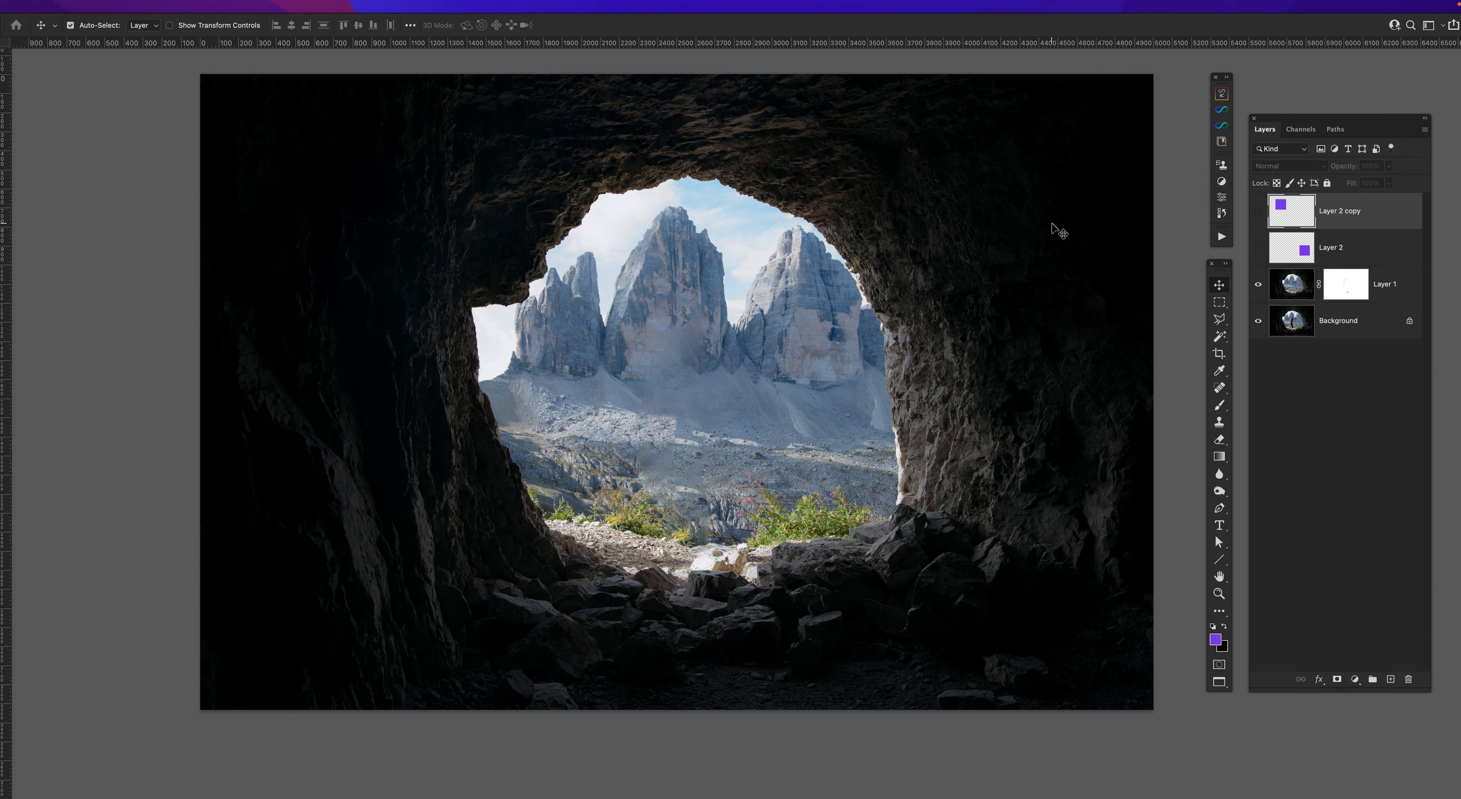
{"action": "key", "text": "f"}
{"action": "left_click_drag", "start_coordinate": [809, 190], "coordinate": [603, 202]}
{"action": "key", "text": "super+minus"}
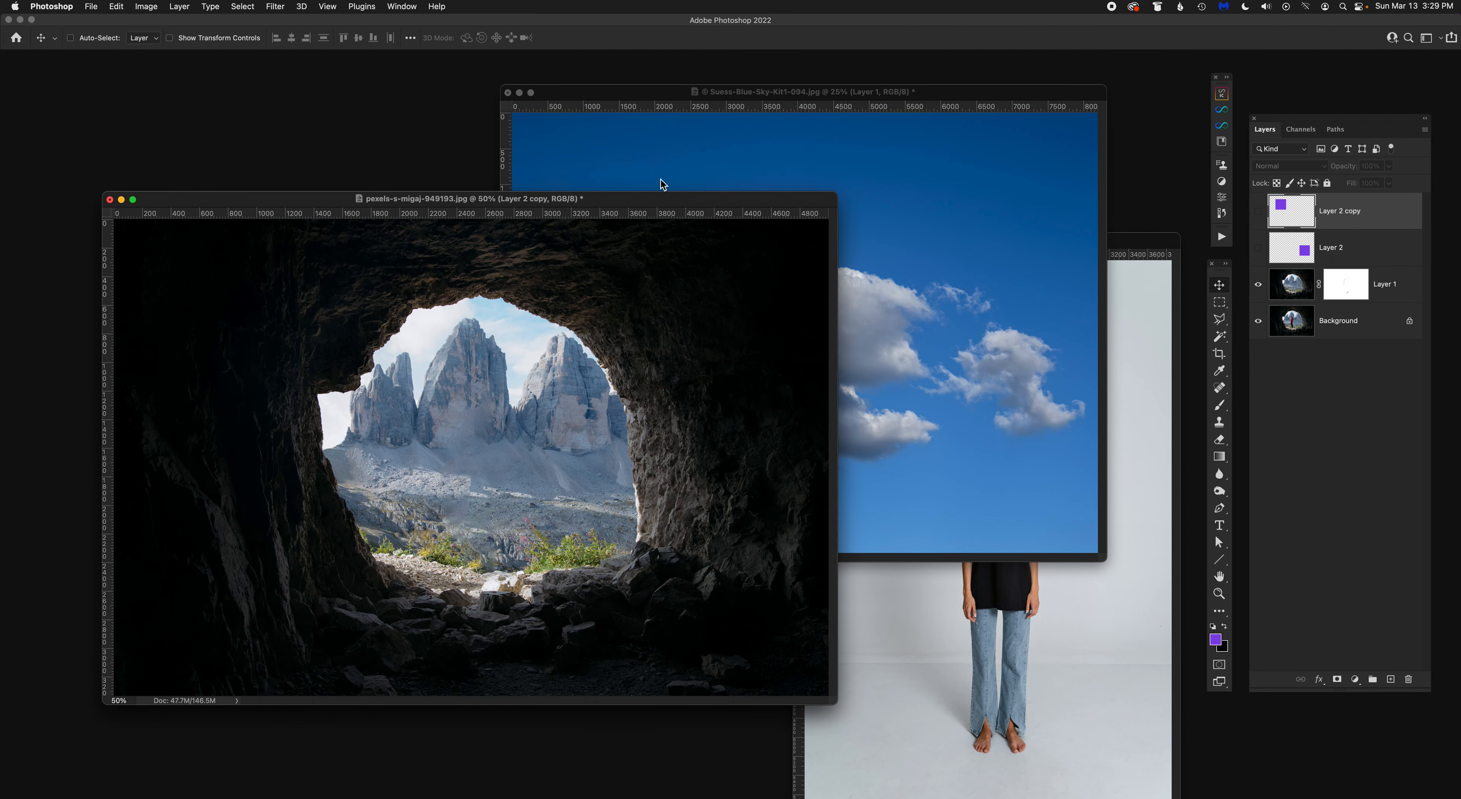
{"action": "left_click_drag", "start_coordinate": [658, 199], "coordinate": [711, 155]}
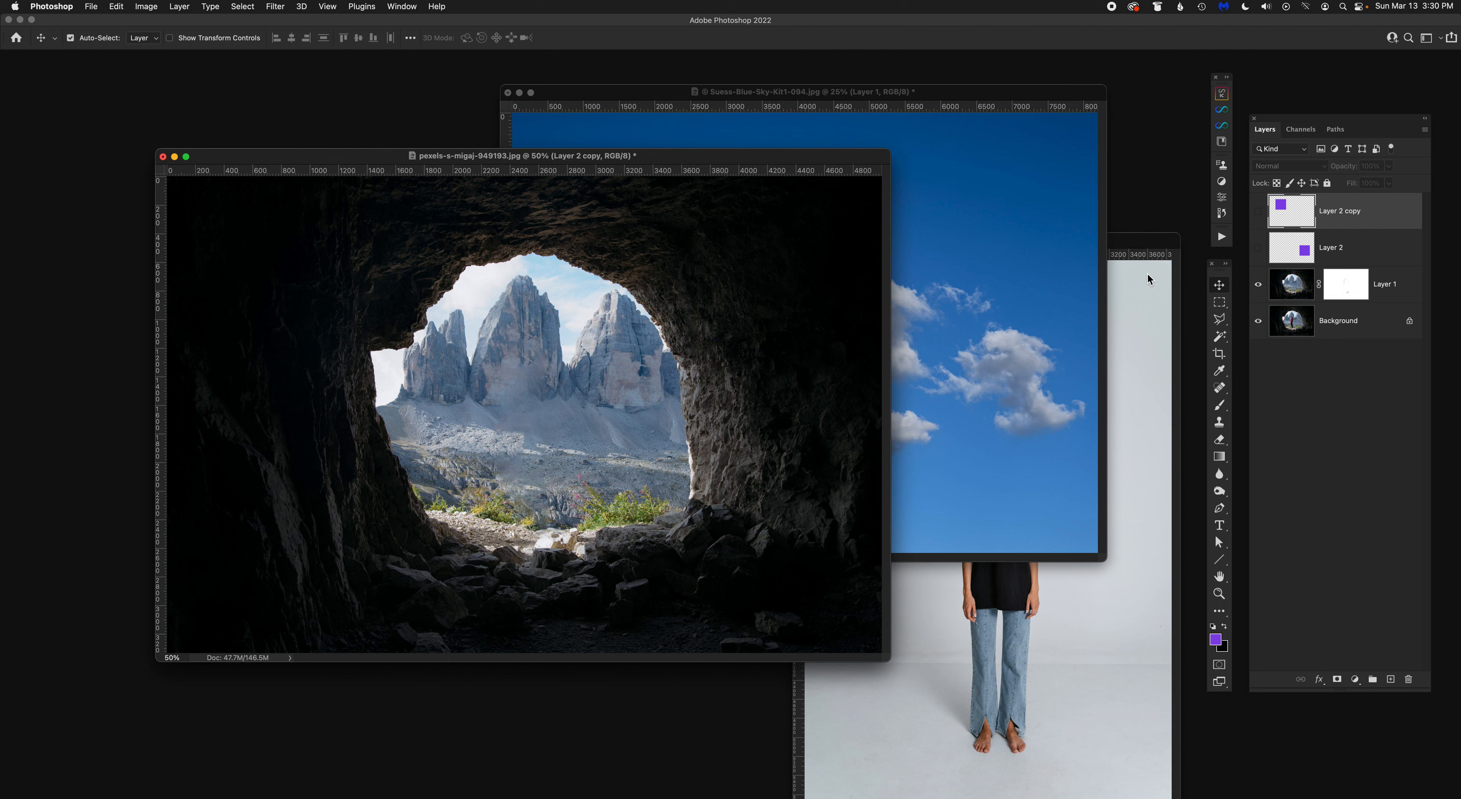
{"action": "left_click_drag", "start_coordinate": [1125, 248], "coordinate": [989, 168]}
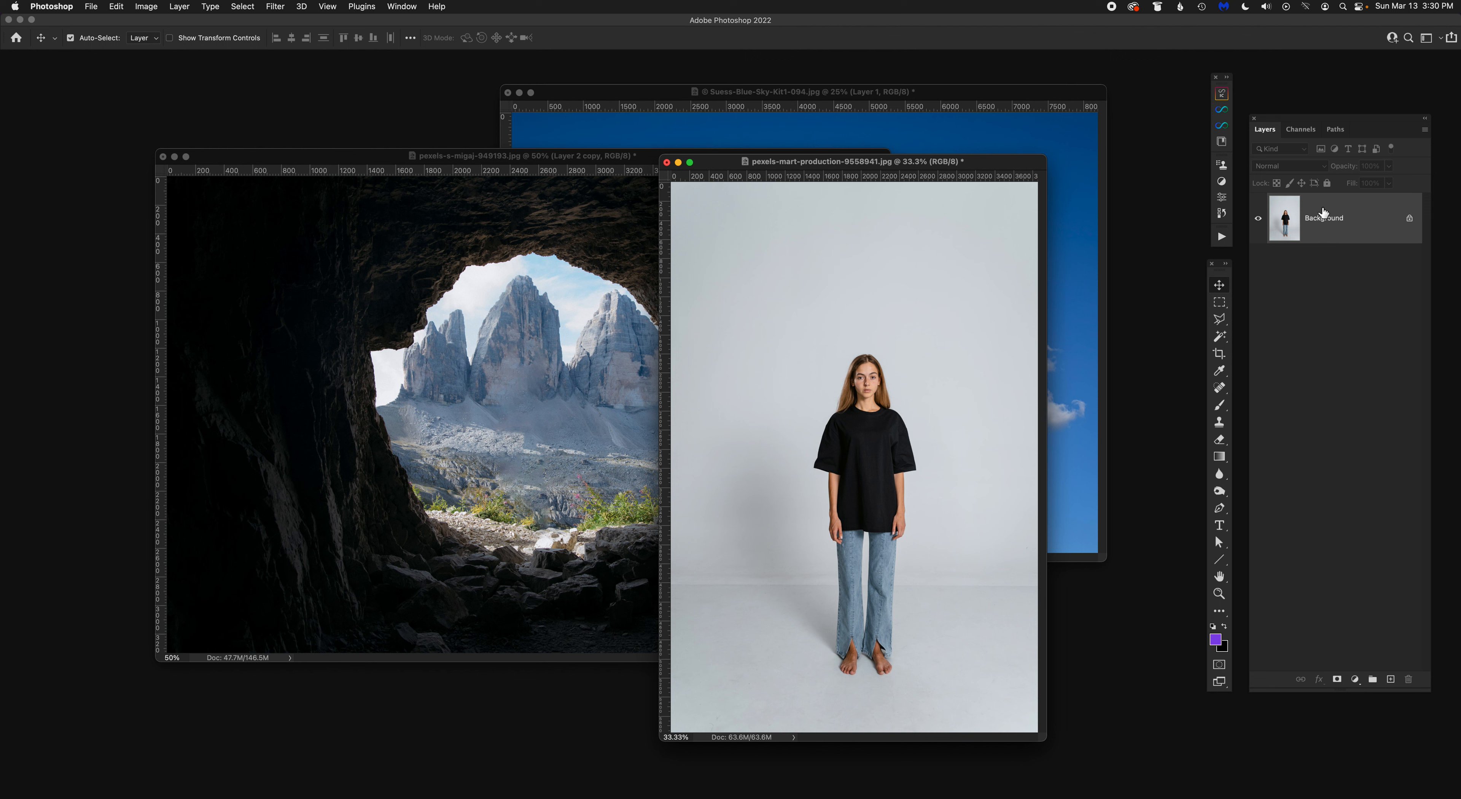
Step: Duplicate the portrait's Background layer, hide the original, and show the portrait in full-screen mode
{"action": "double_click", "coordinate": [1325, 222]}
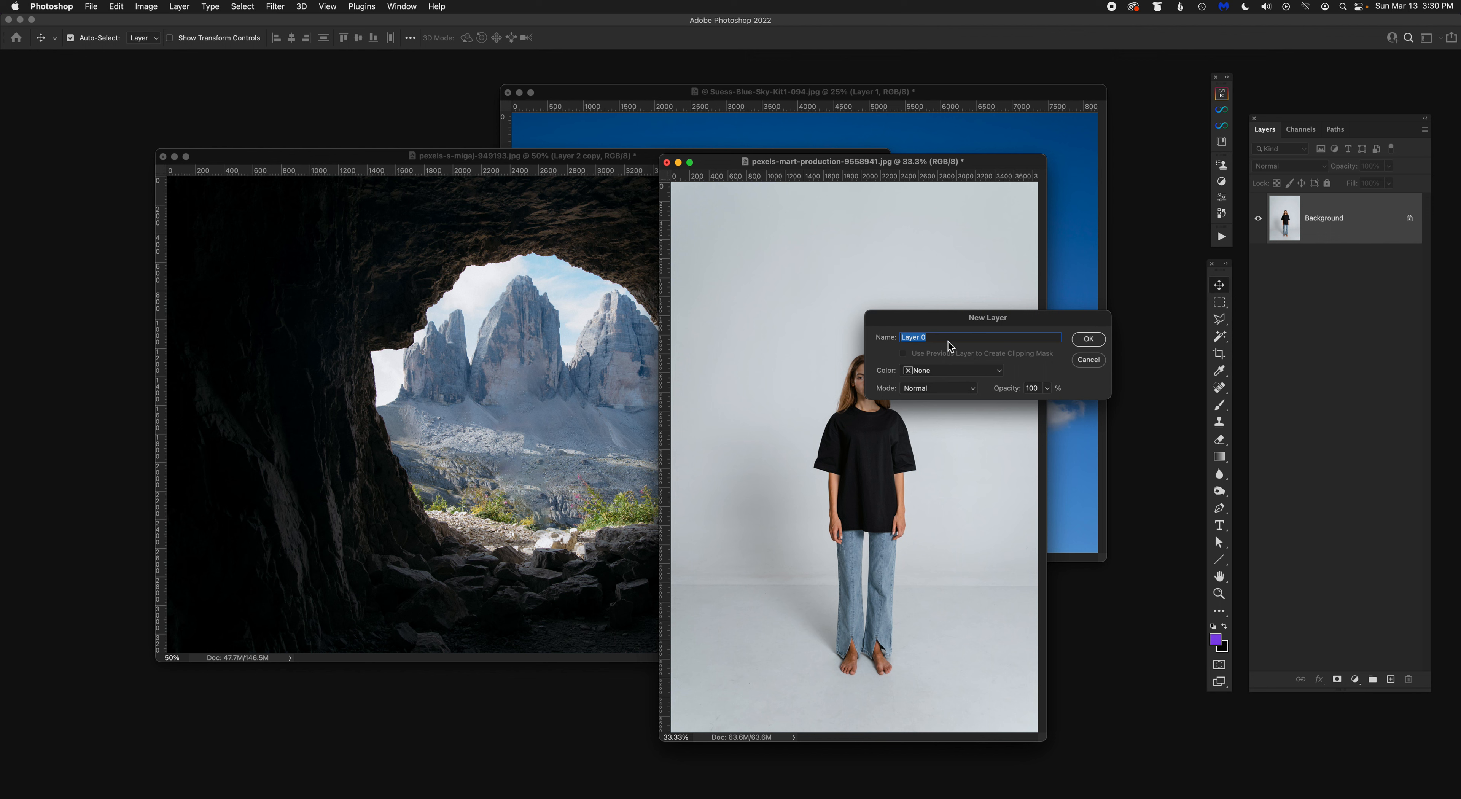
{"action": "left_click", "coordinate": [1088, 361]}
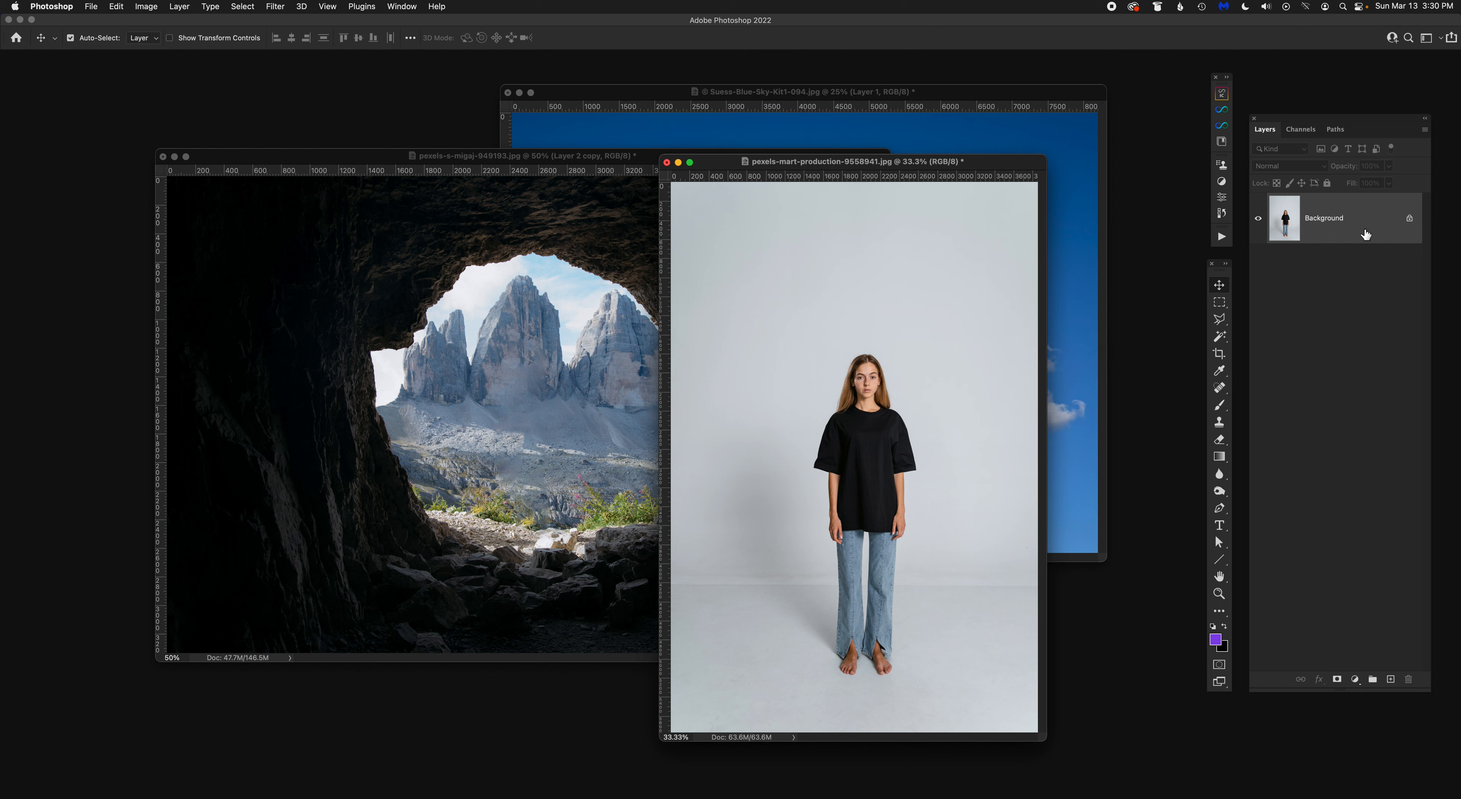
{"action": "key", "text": "super+j"}
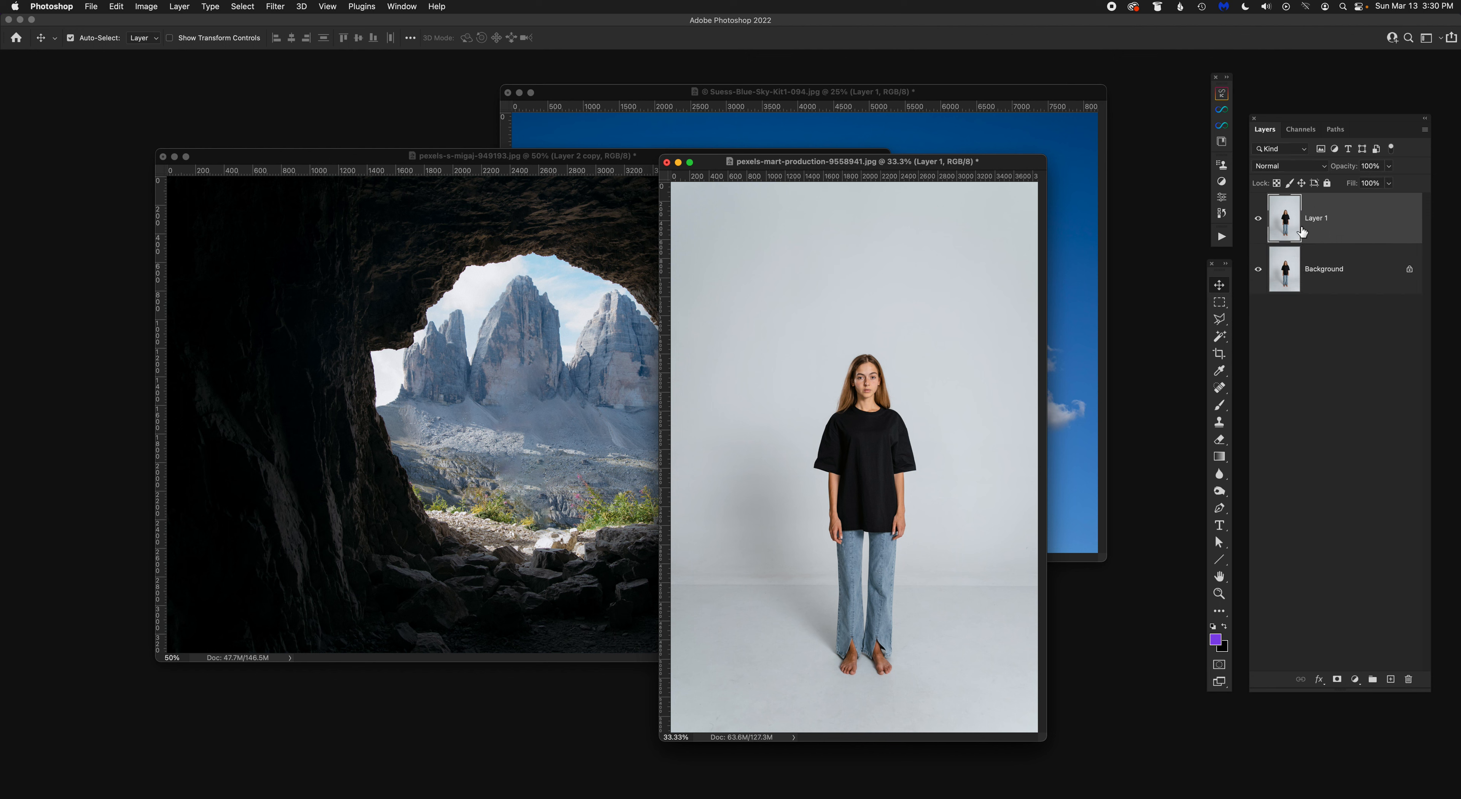
{"action": "left_click", "coordinate": [1260, 272]}
{"action": "left_click_drag", "start_coordinate": [951, 156], "coordinate": [851, 169]}
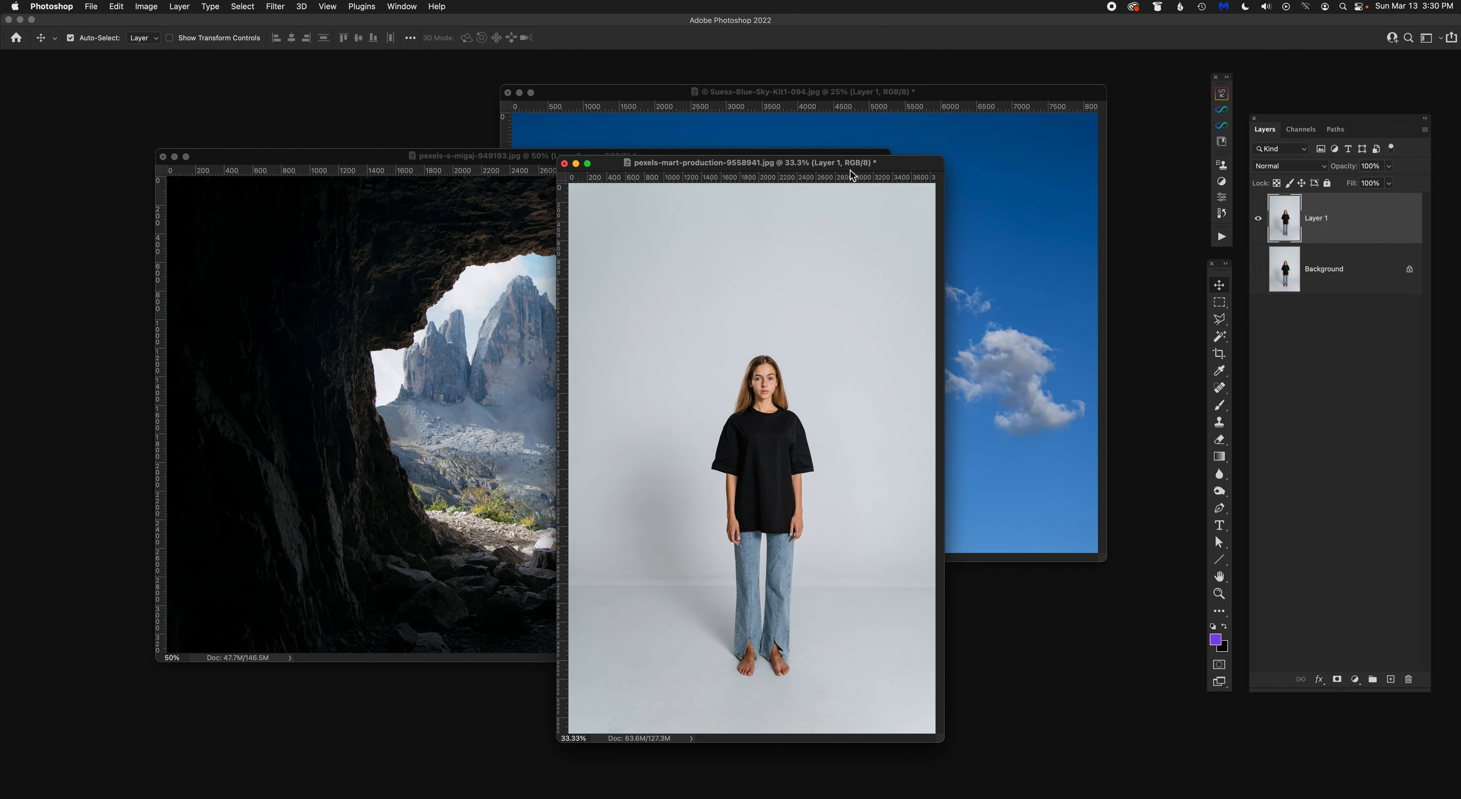
{"action": "key", "text": "f"}
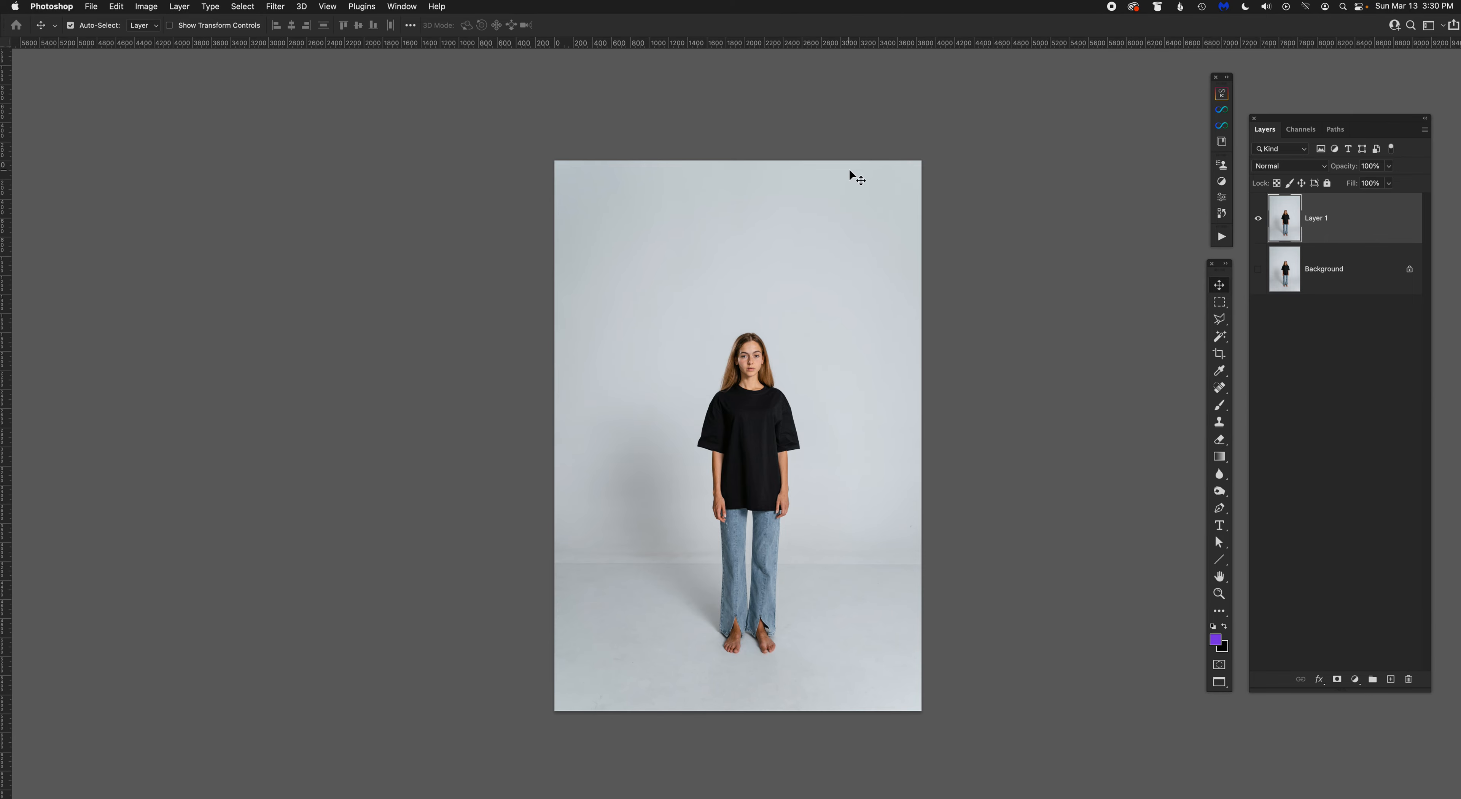
{"action": "key", "text": "super+equal"}
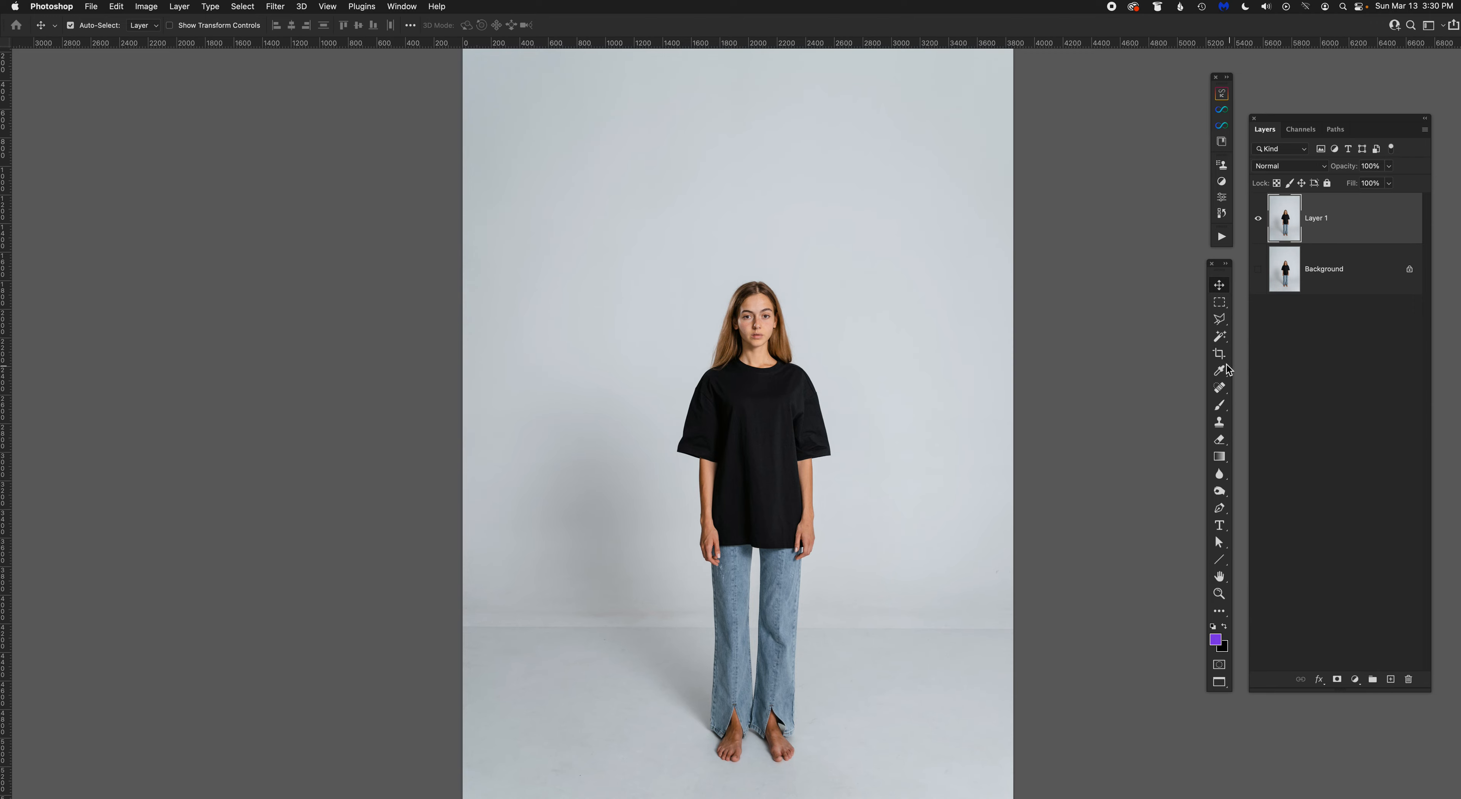
{"action": "left_click", "coordinate": [1219, 388]}
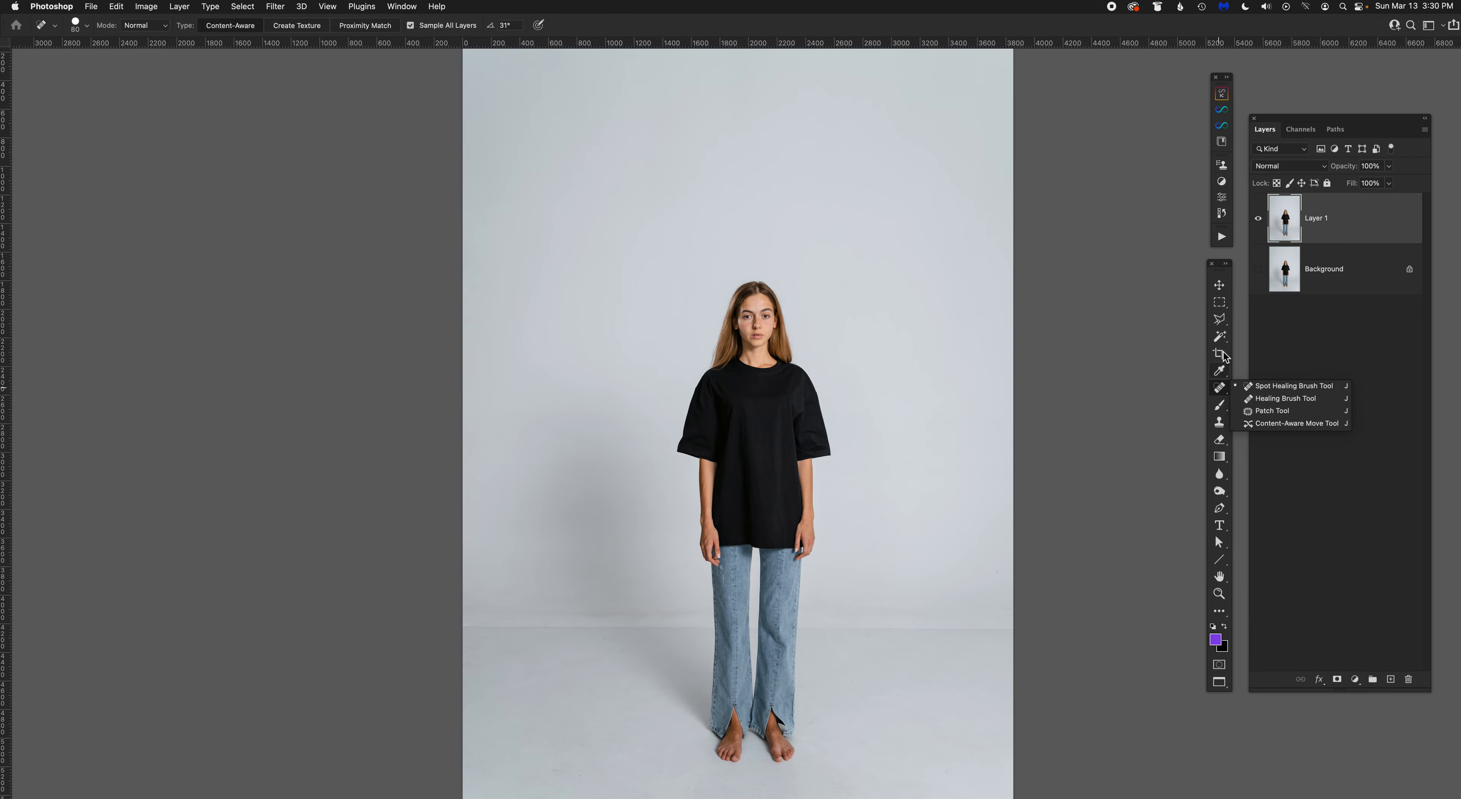
{"action": "left_click", "coordinate": [1220, 306]}
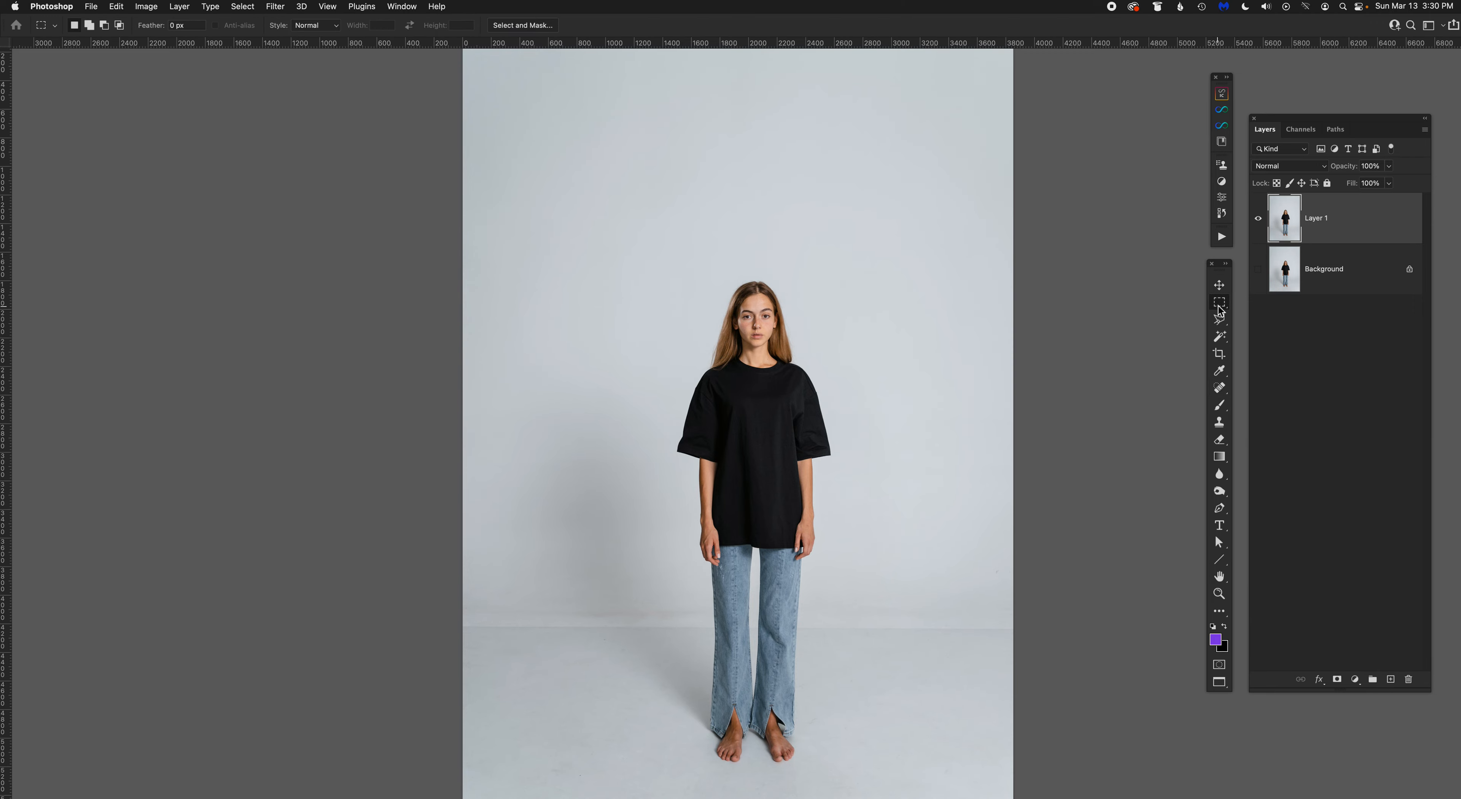
{"action": "left_click", "coordinate": [1220, 337]}
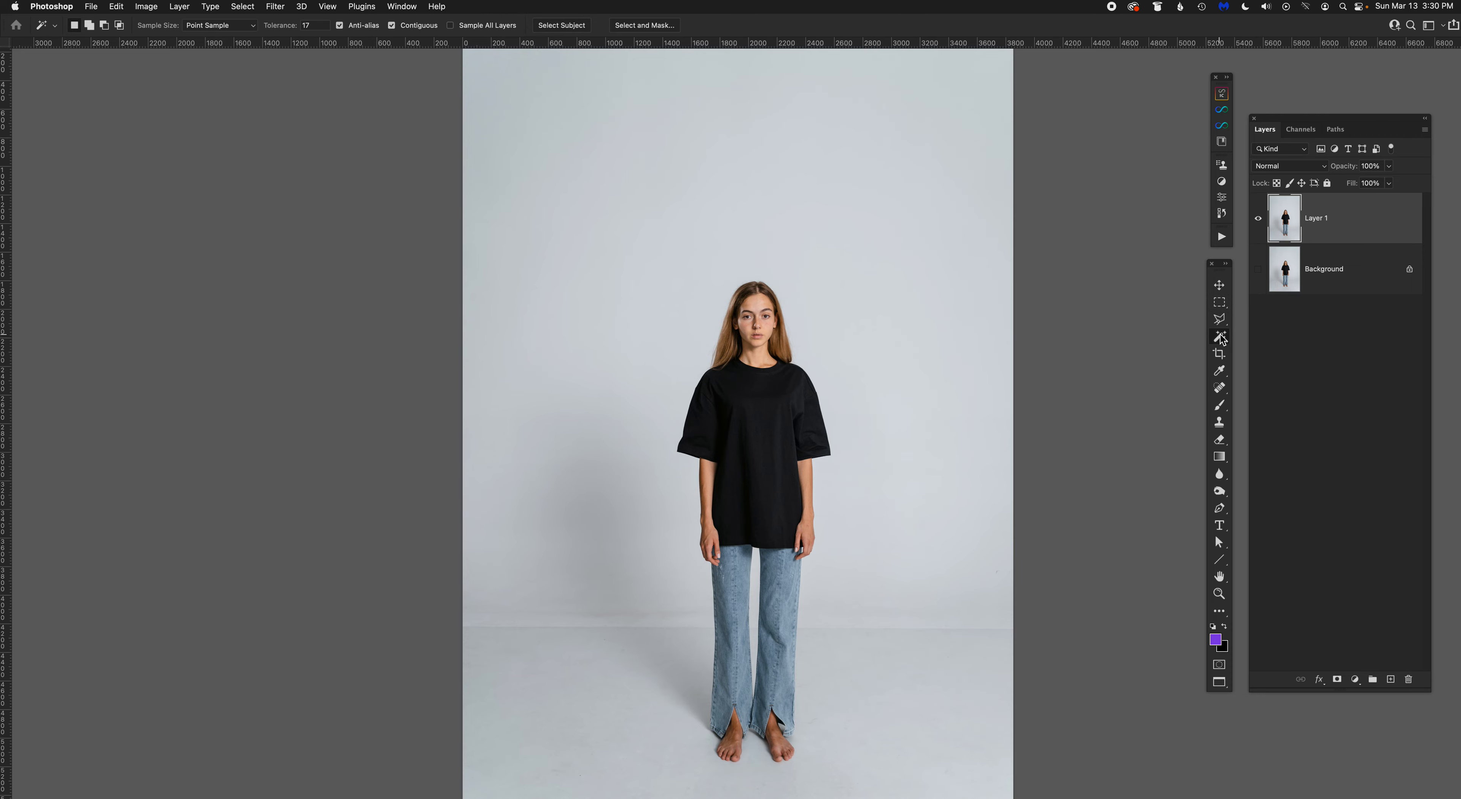
{"action": "right_click", "coordinate": [1221, 338]}
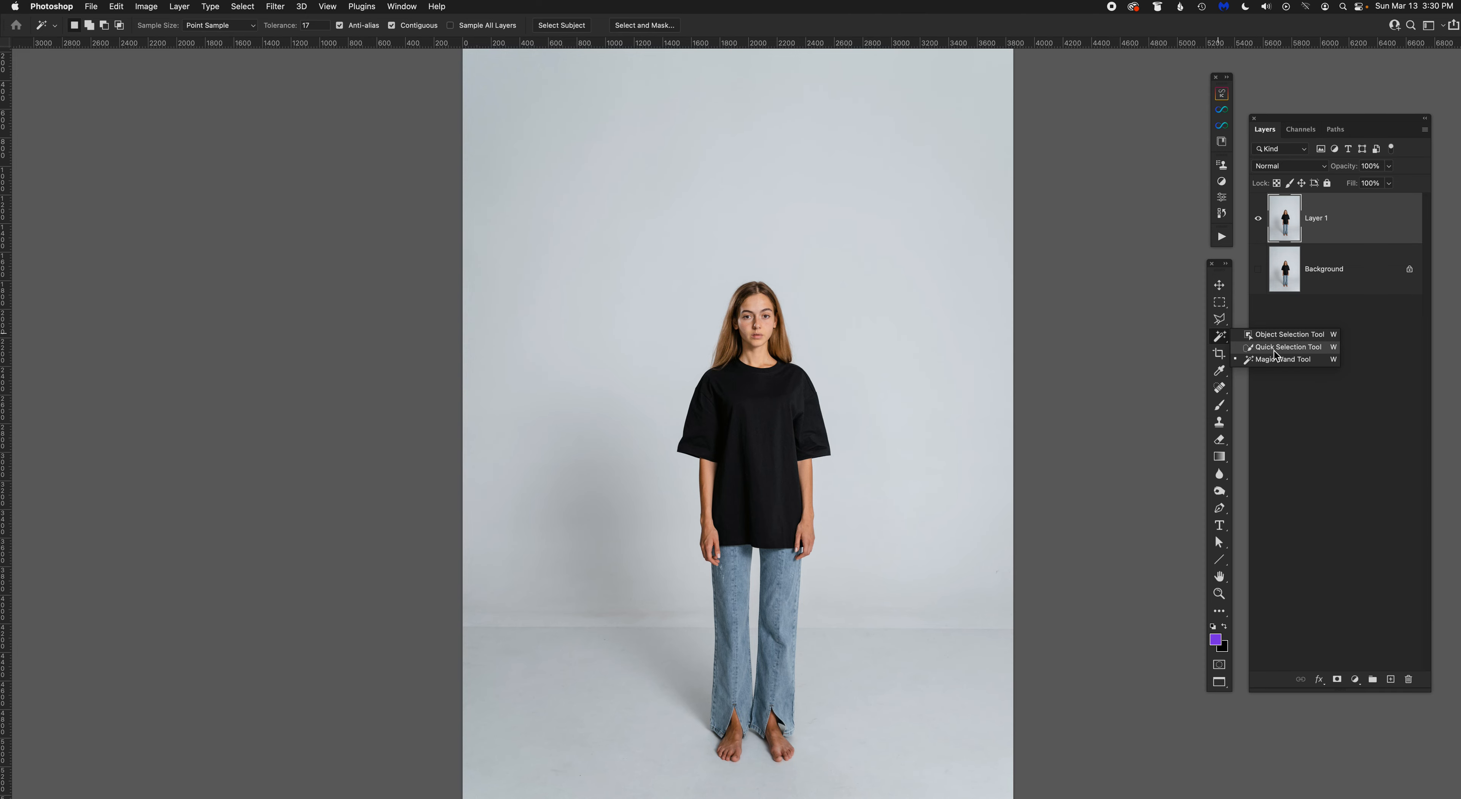
{"action": "left_click", "coordinate": [1219, 339]}
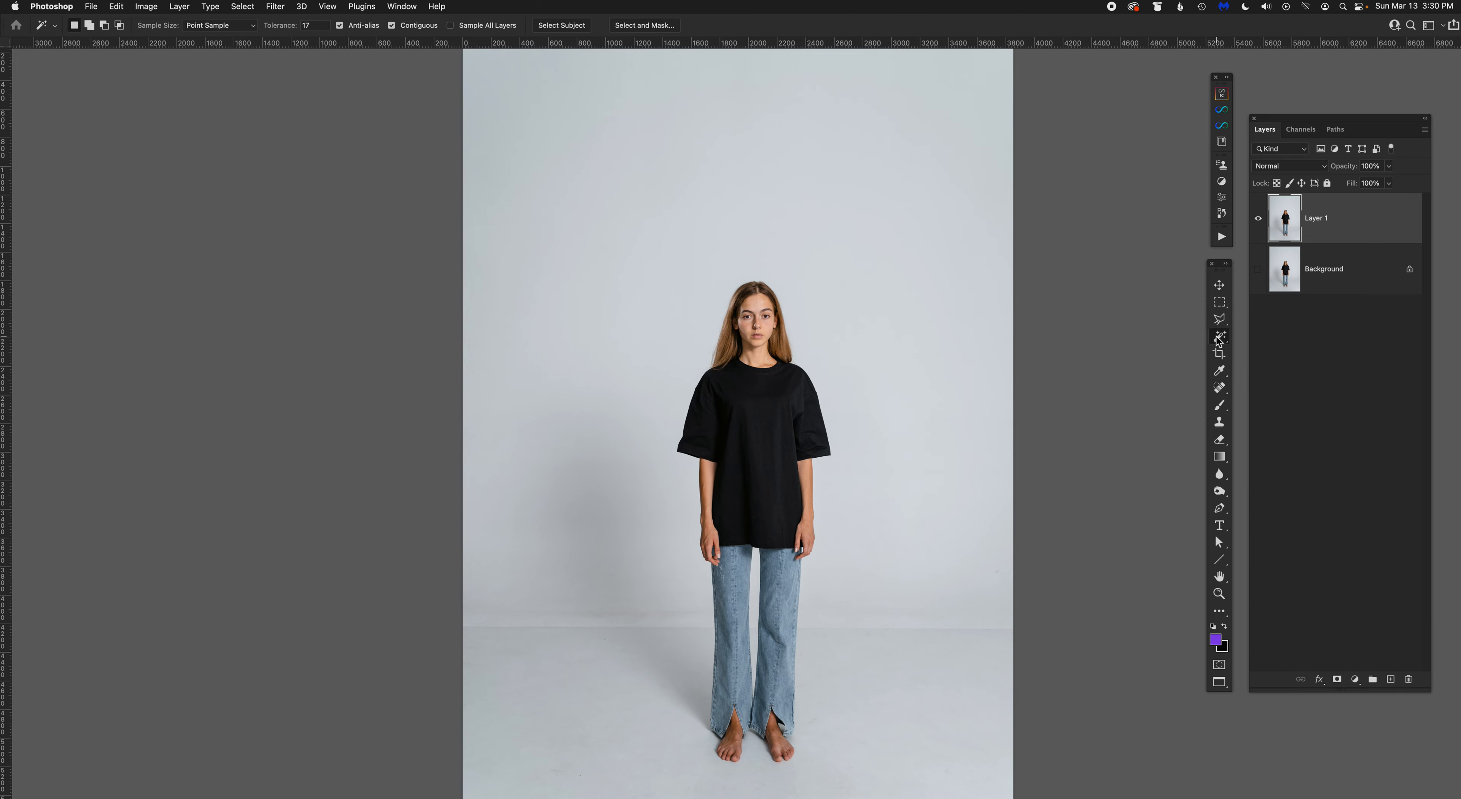
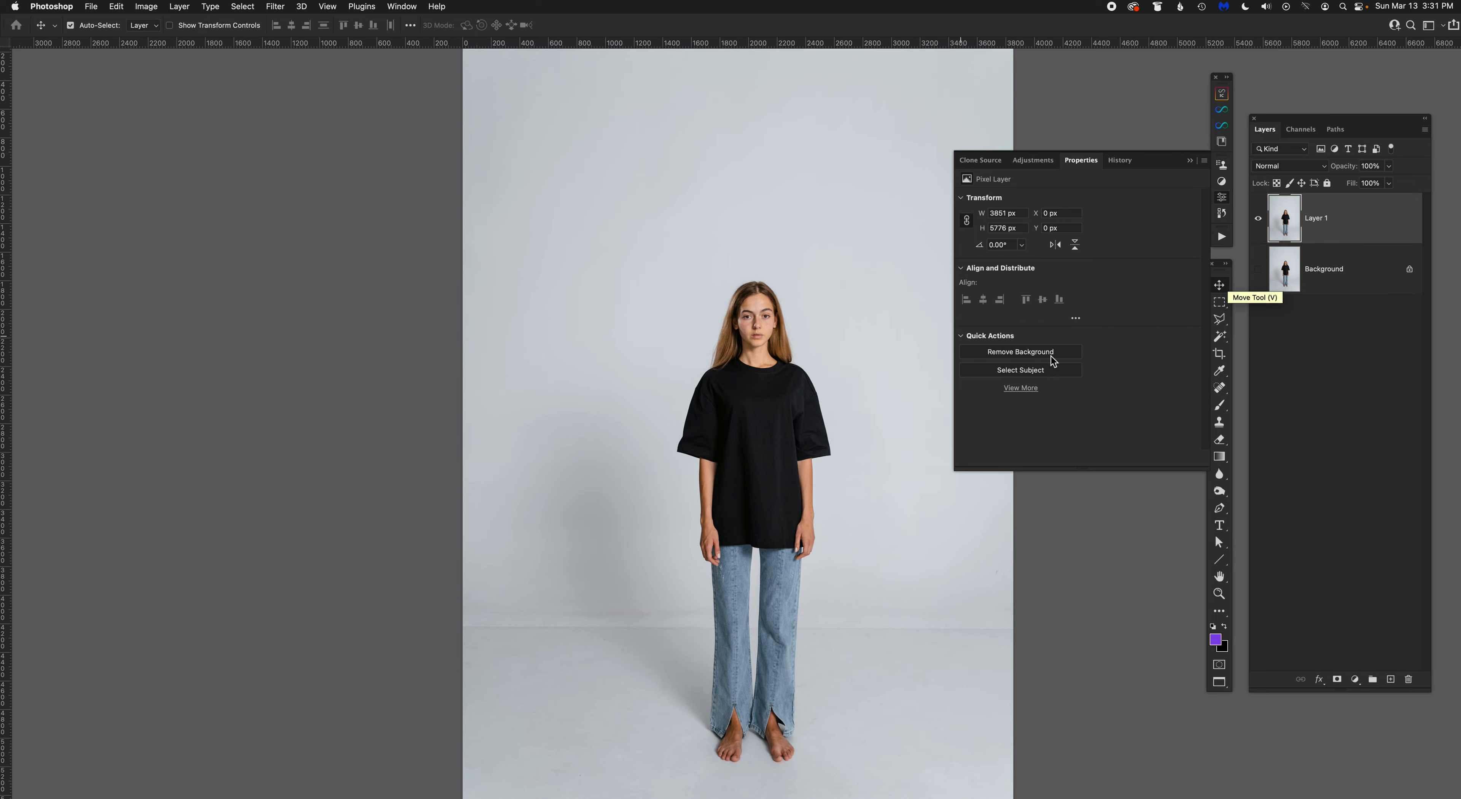
Step: Mask out the backdrop around the woman on Layer 1 with Remove Background and deselect the layer
{"action": "left_click", "coordinate": [1040, 353]}
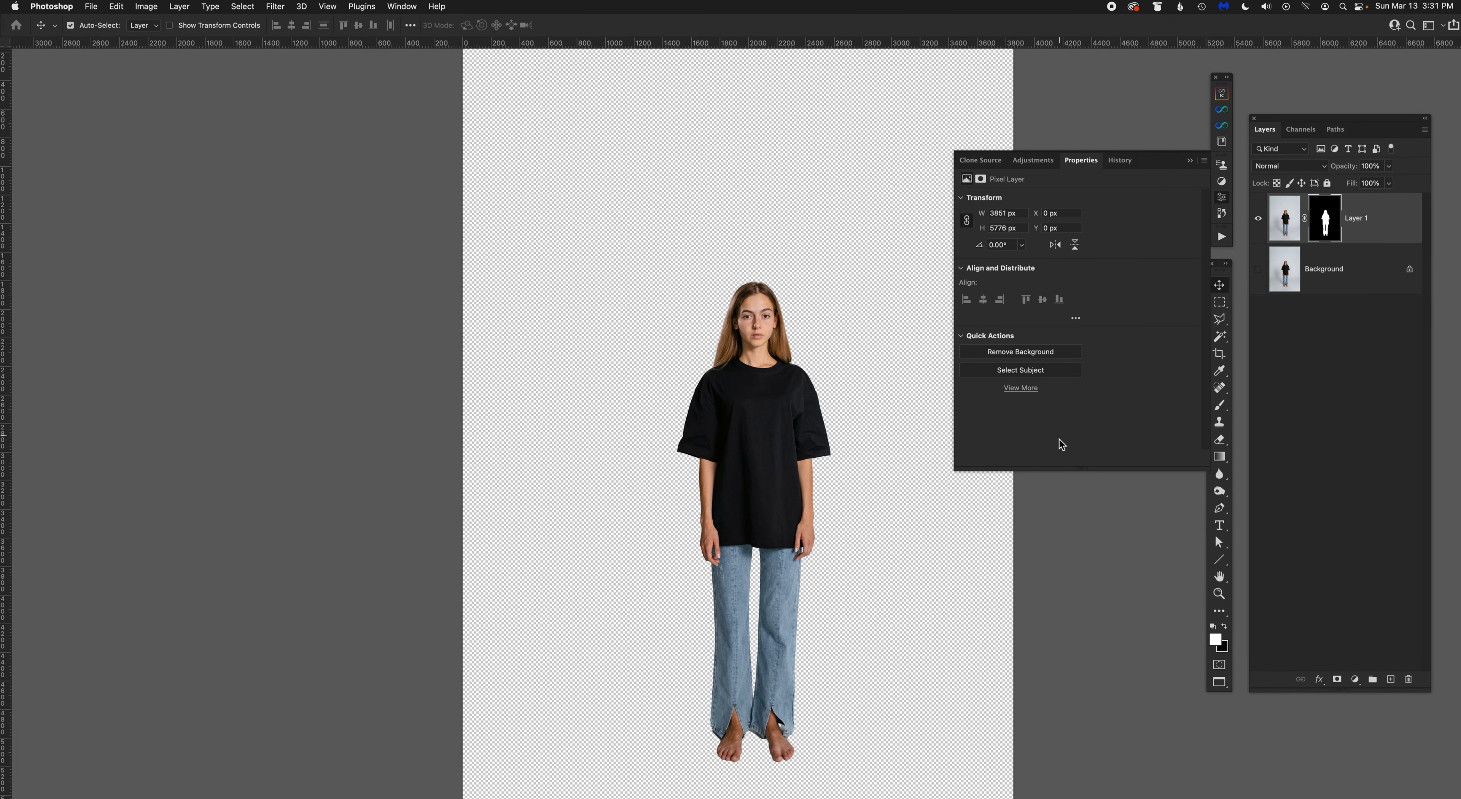
{"action": "left_click", "coordinate": [1074, 538]}
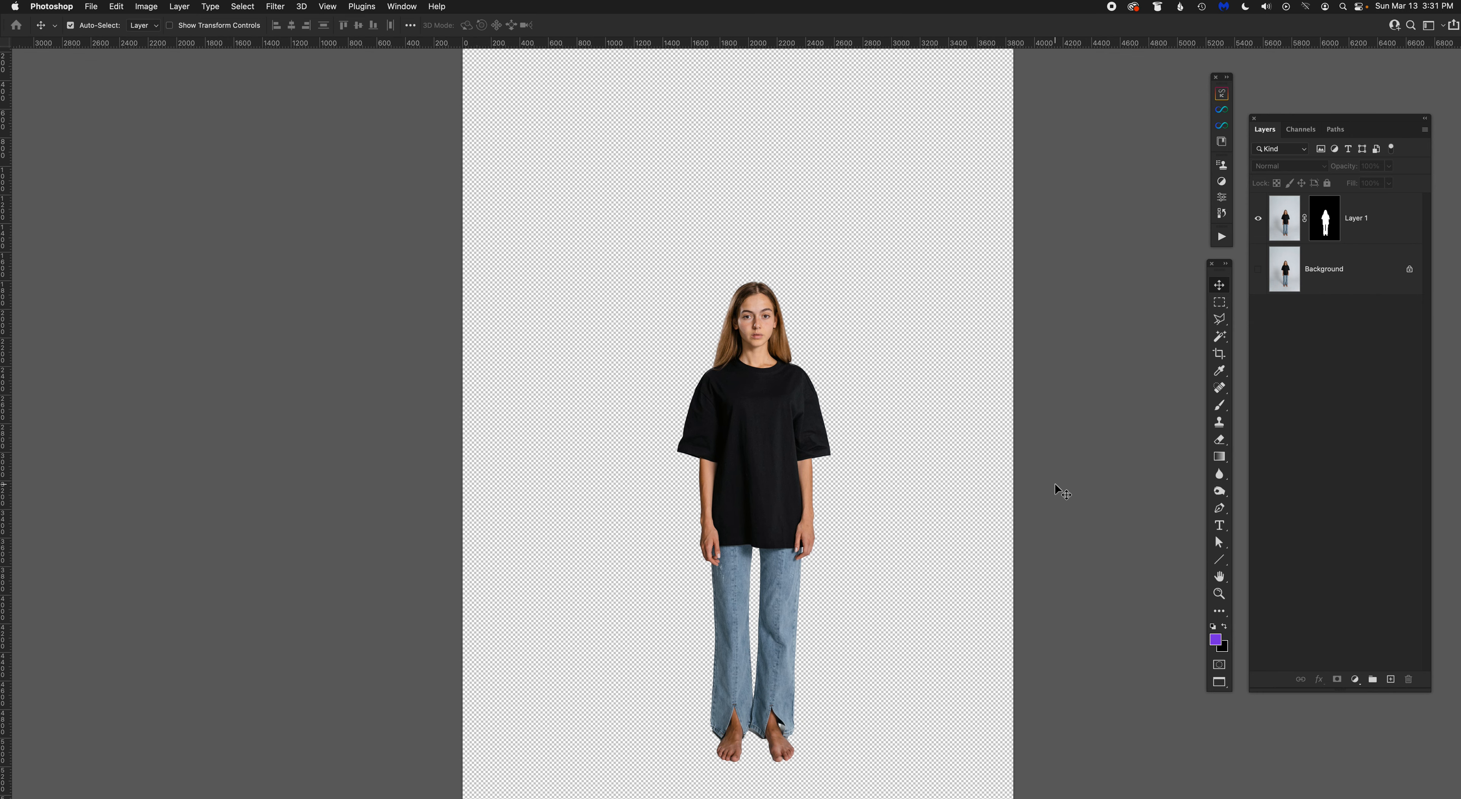
Step: Set the portrait and cave windows side by side and copy the masked woman layer into the cave photo
{"action": "key", "text": "f"}
{"action": "key", "text": "f"}
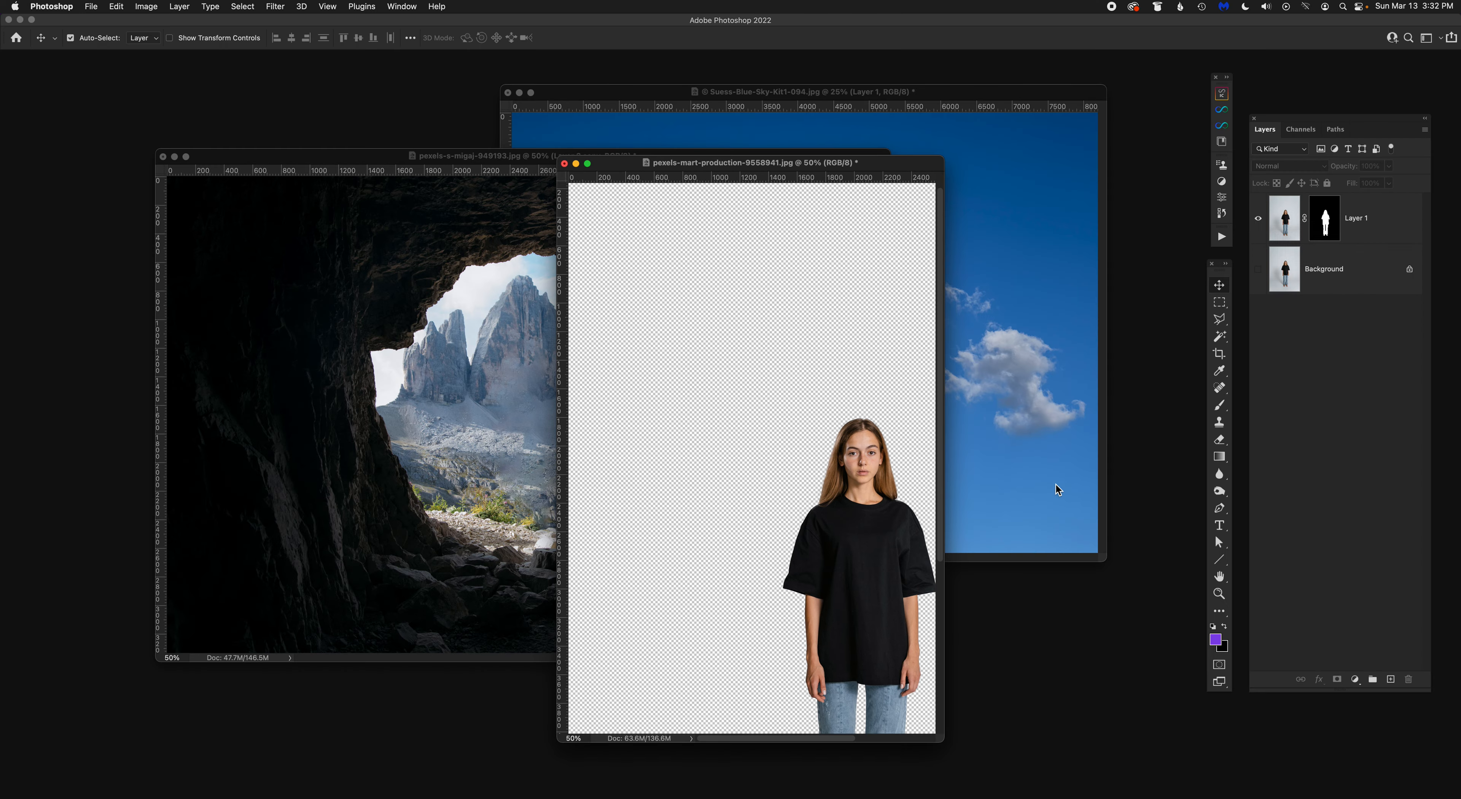
{"action": "left_click_drag", "start_coordinate": [845, 165], "coordinate": [1056, 126]}
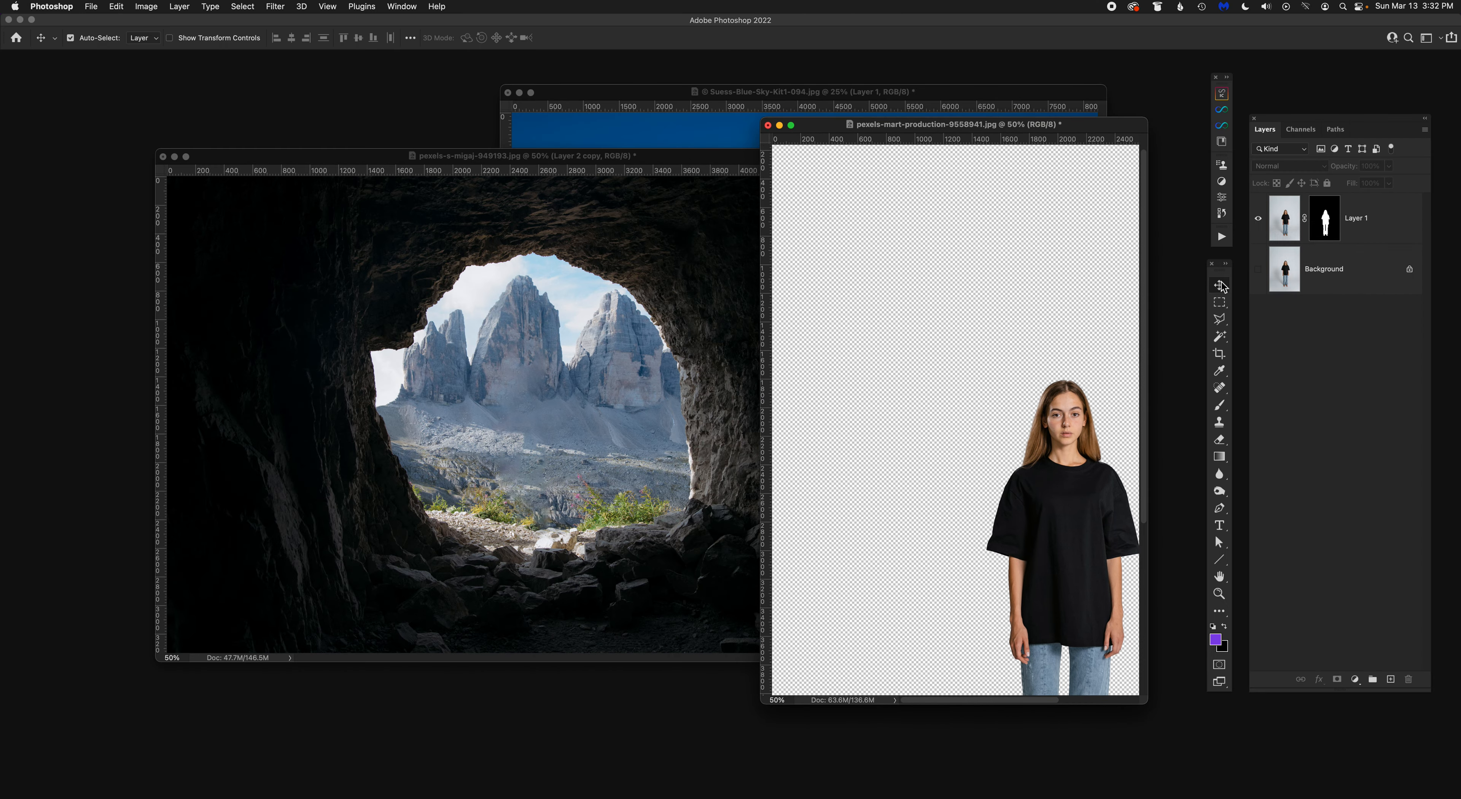
{"action": "left_click_drag", "start_coordinate": [1288, 227], "coordinate": [495, 410]}
{"action": "left_click_drag", "start_coordinate": [671, 158], "coordinate": [693, 132]}
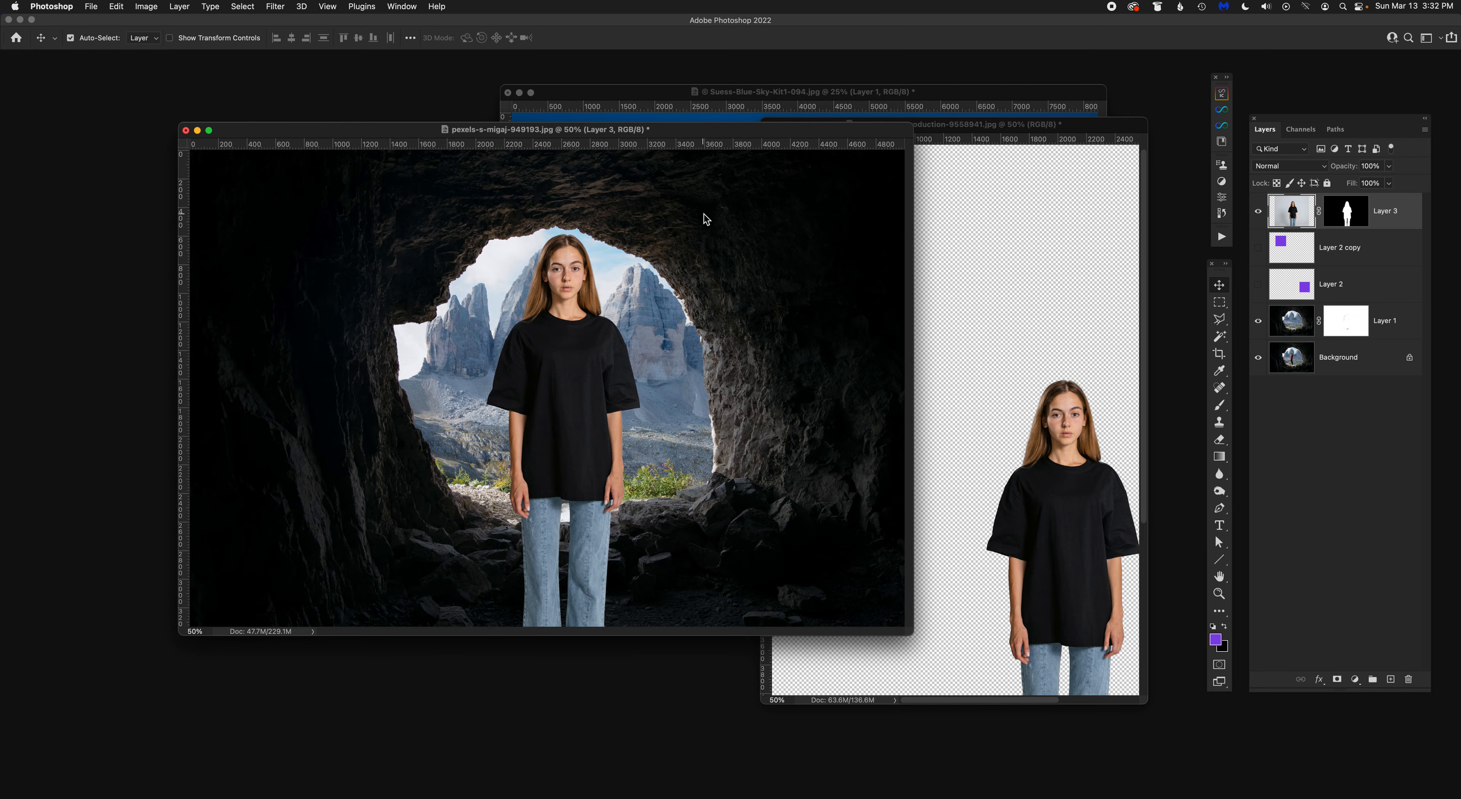
Step: Show the cave photo in full-screen mode and rename the woman's layer as Woman
{"action": "key", "text": "f"}
{"action": "key", "text": "super"}
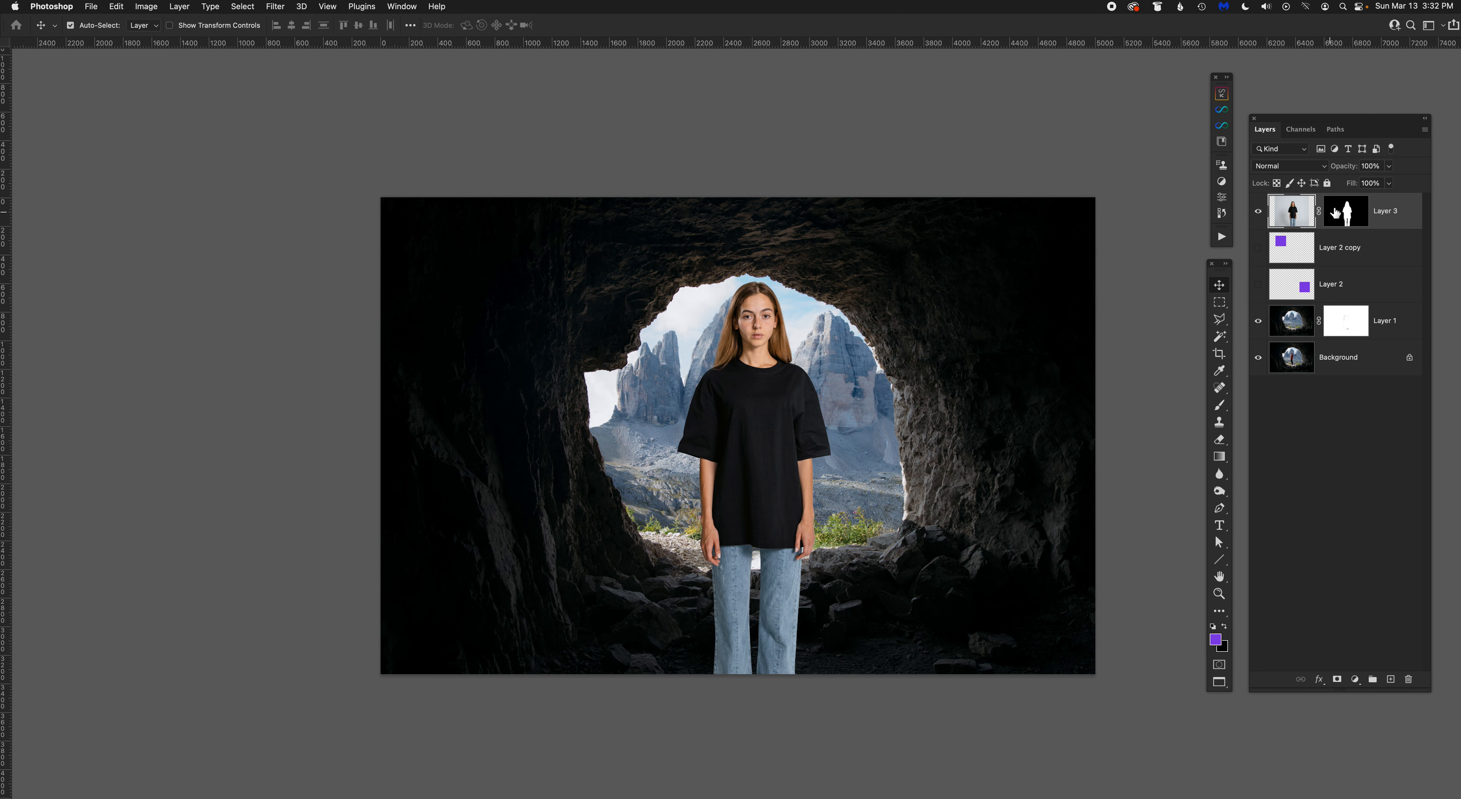
{"action": "double_click", "coordinate": [1392, 215]}
{"action": "type", "text": "Woman"}
{"action": "key", "text": "Return"}
Step: Scale the Woman layer to about 71% and move it up slightly so she stands full-length in the cave opening
{"action": "key", "text": "super+t"}
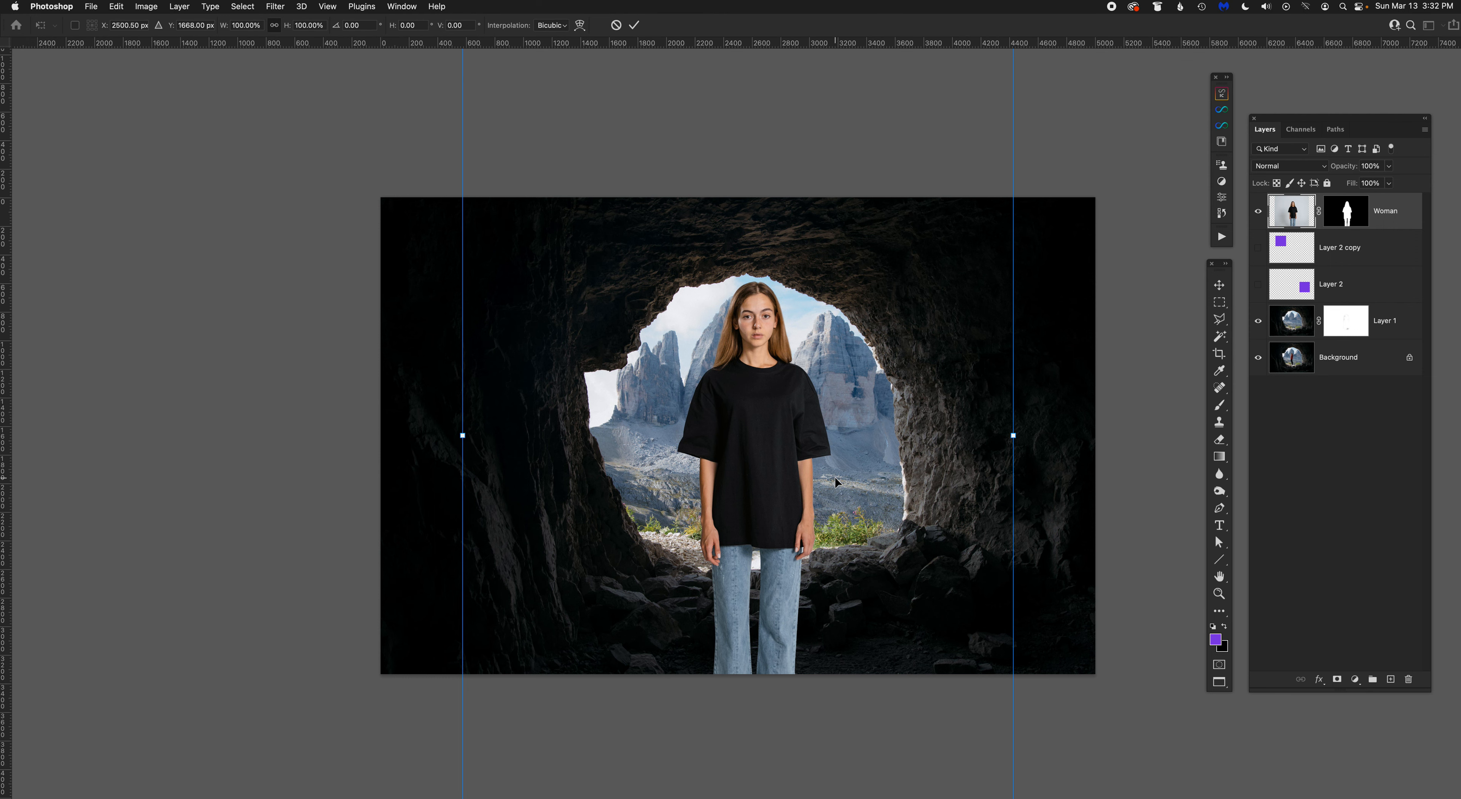
{"action": "key", "text": "super+minus"}
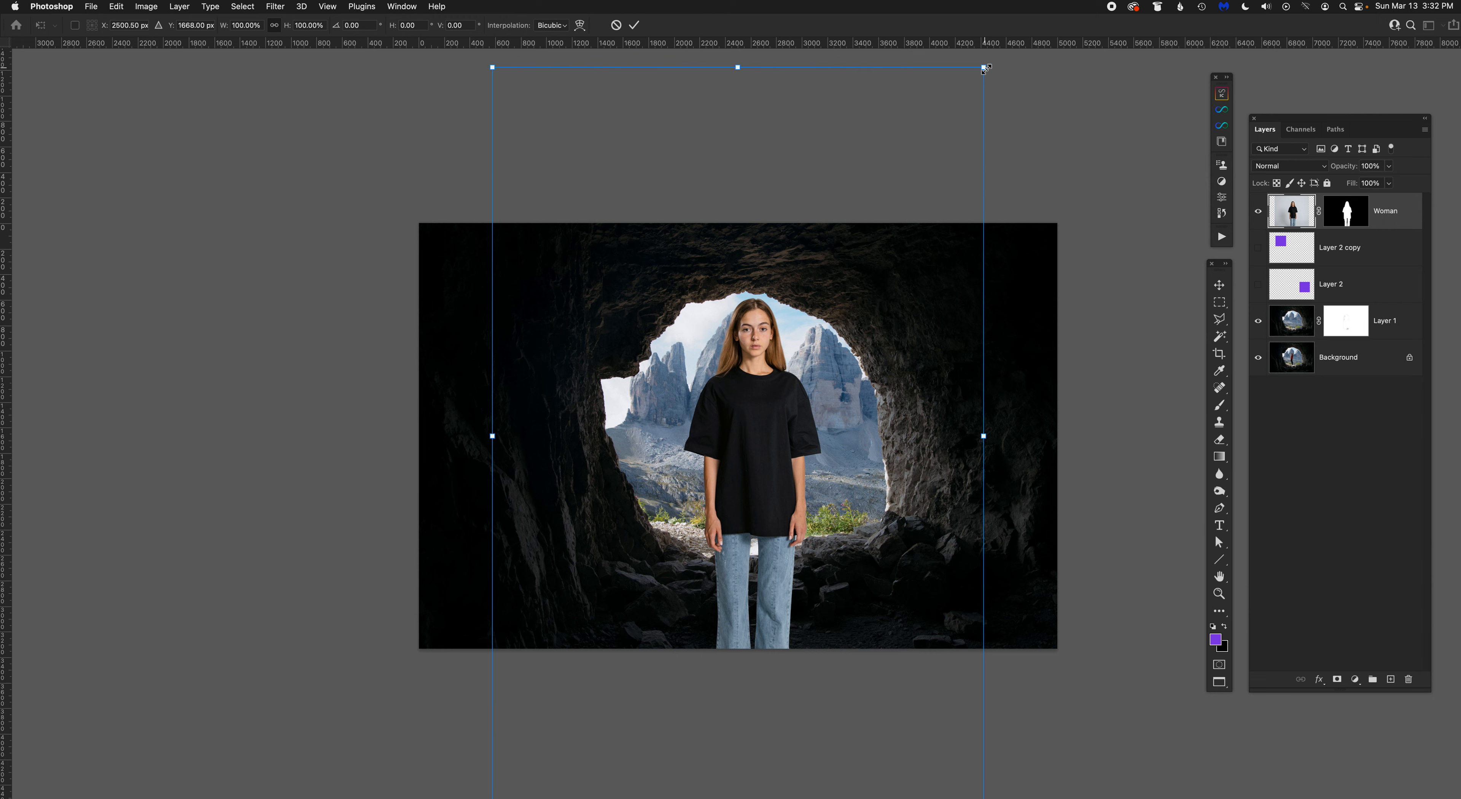
{"action": "left_click_drag", "start_coordinate": [984, 67], "coordinate": [931, 181]}
{"action": "left_click_drag", "start_coordinate": [751, 479], "coordinate": [750, 468]}
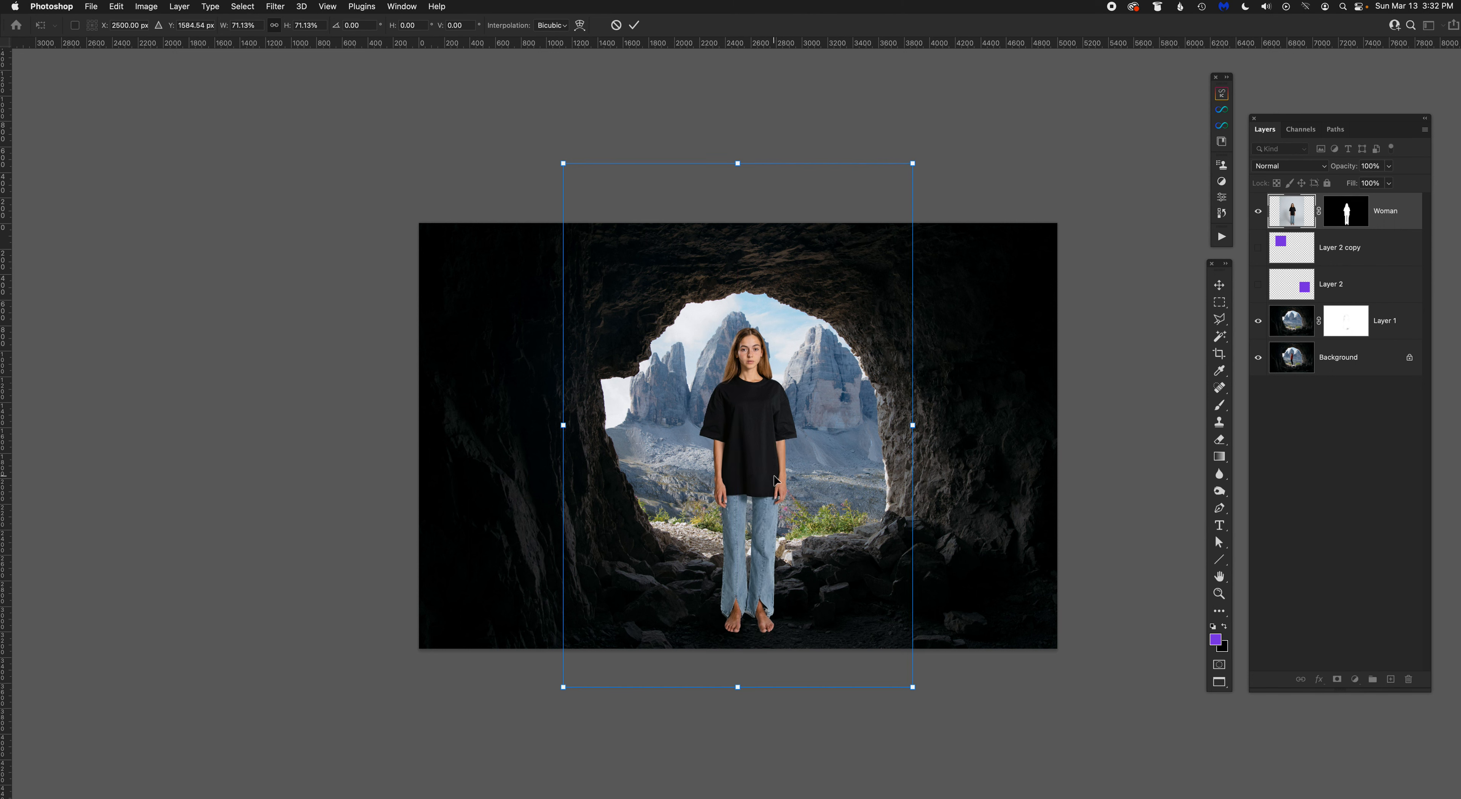
{"action": "key", "text": "Return"}
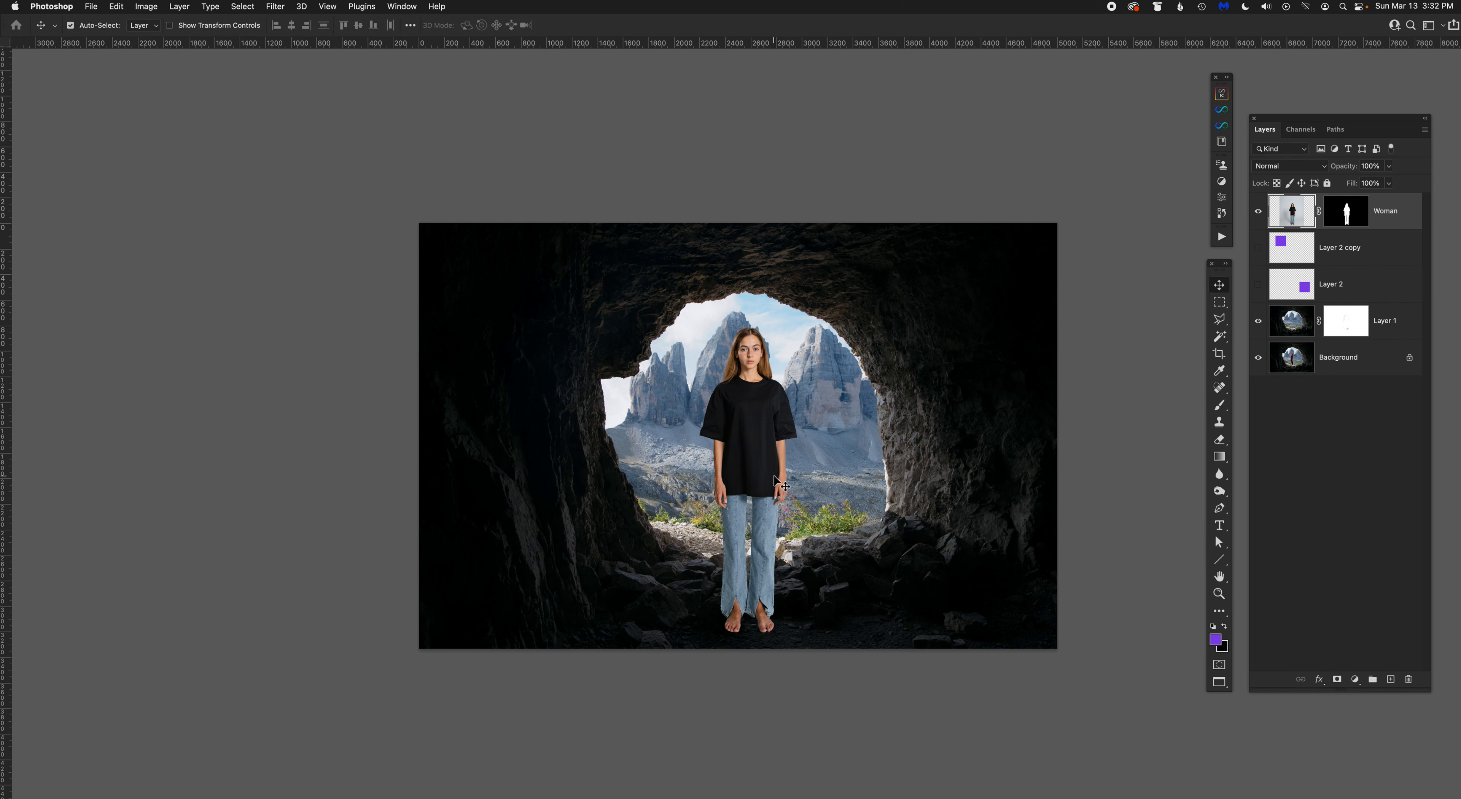
{"action": "key", "text": "super+plus"}
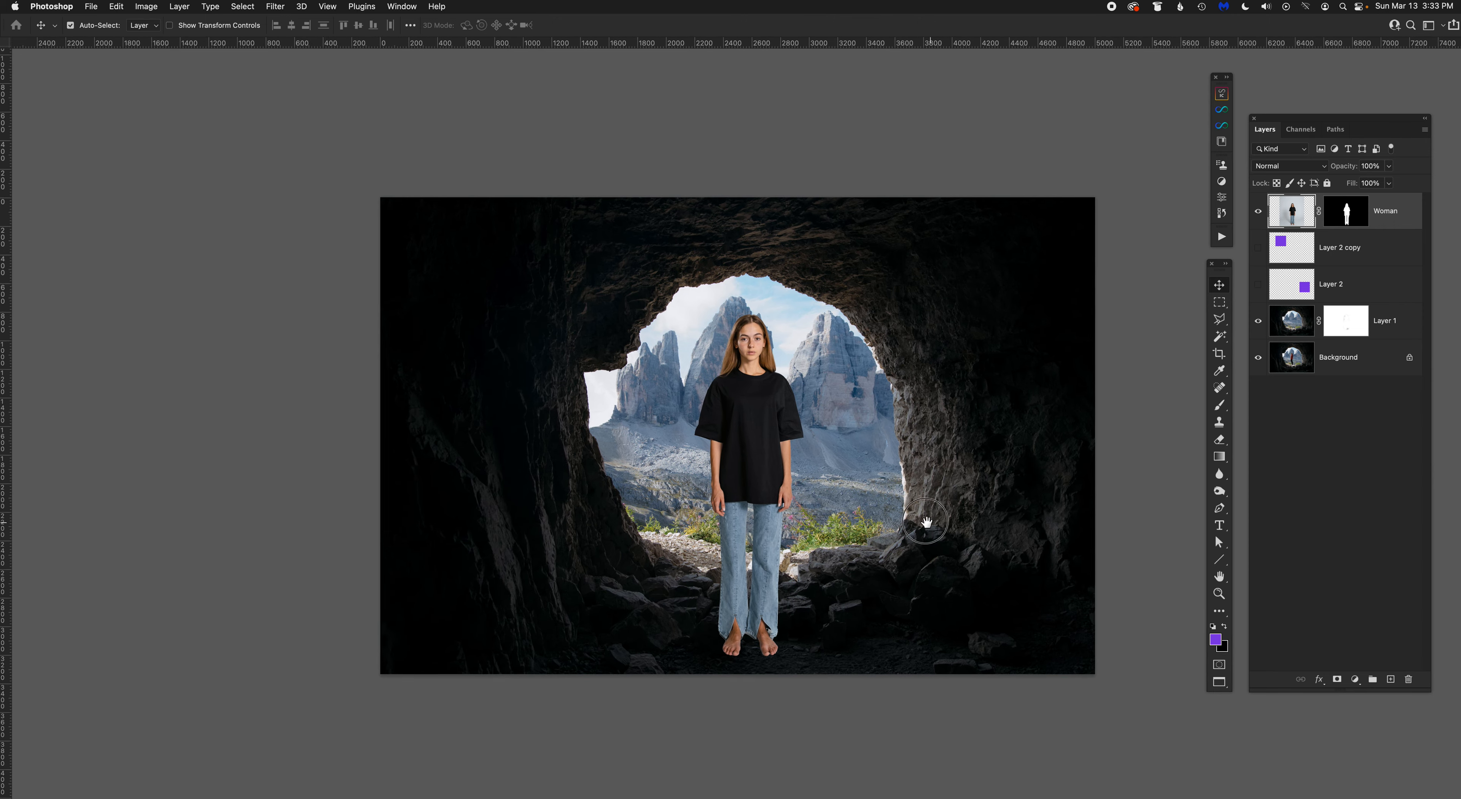
{"action": "scroll", "coordinate": [907, 505], "scroll_direction": "right", "scroll_amount": 3}
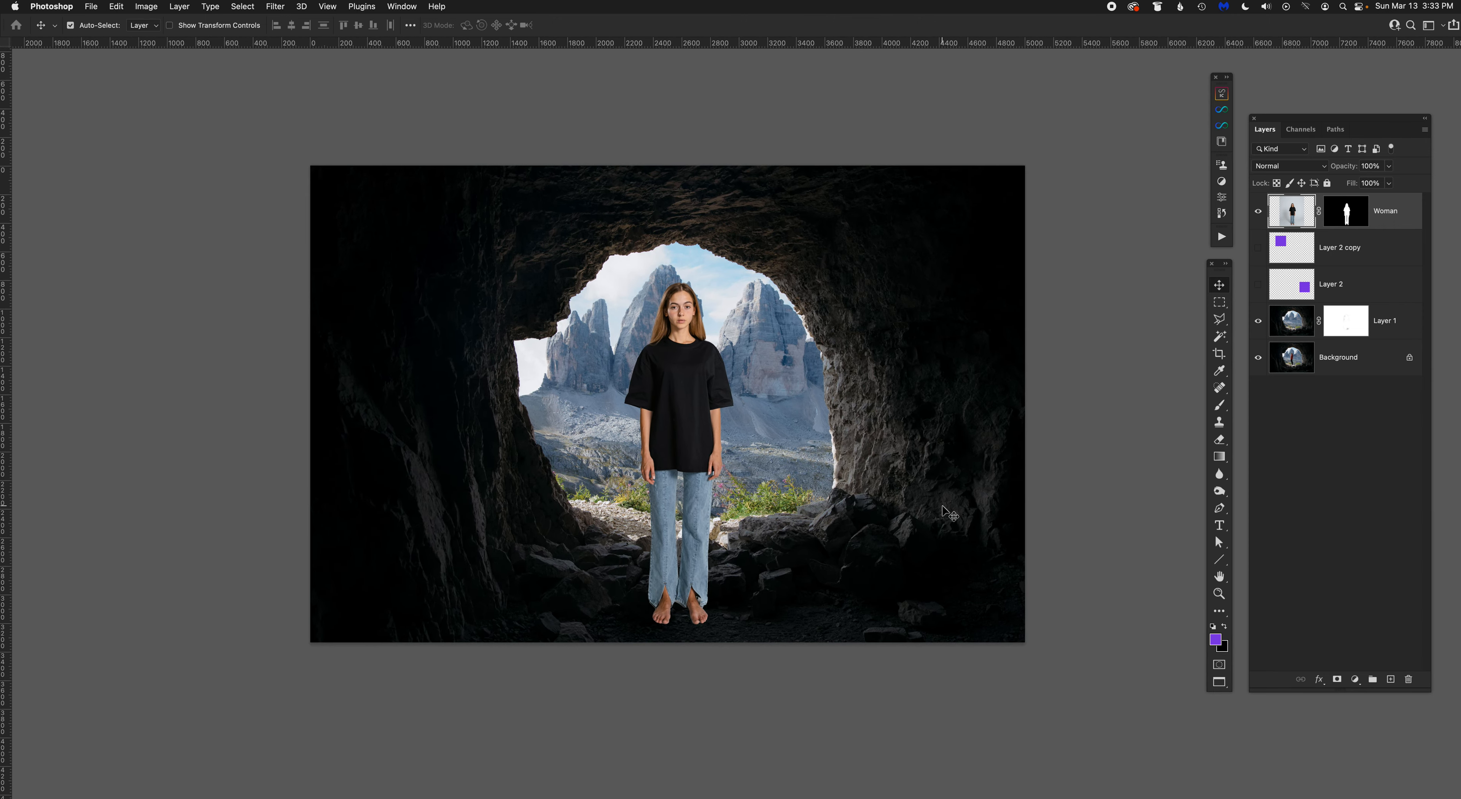
Step: Bring the blue sky photo's floating window to the front and delete its Layer 1
{"action": "key", "text": "f"}
{"action": "key", "text": "f"}
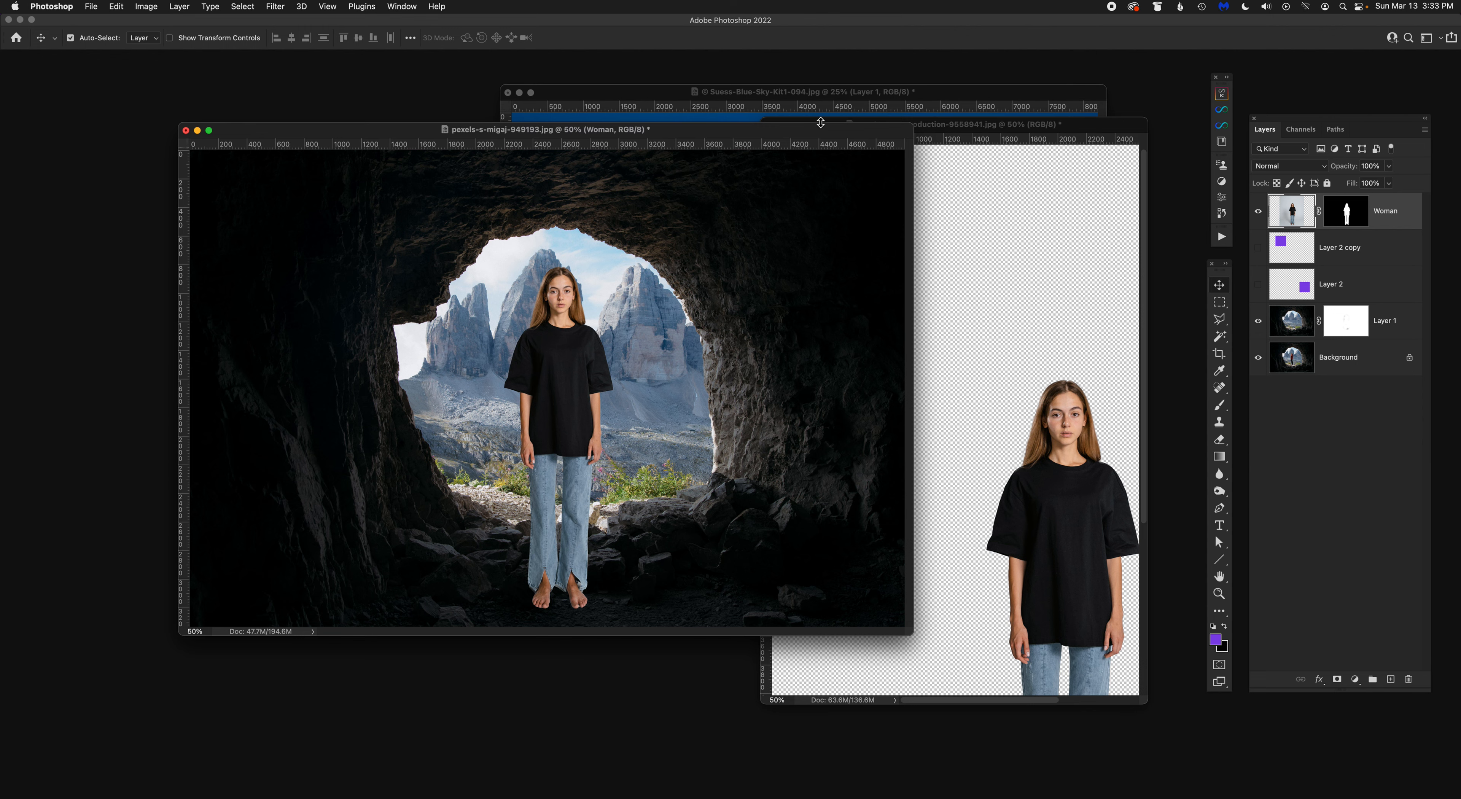
{"action": "left_click", "coordinate": [909, 98]}
{"action": "left_click_drag", "start_coordinate": [910, 98], "coordinate": [802, 111]}
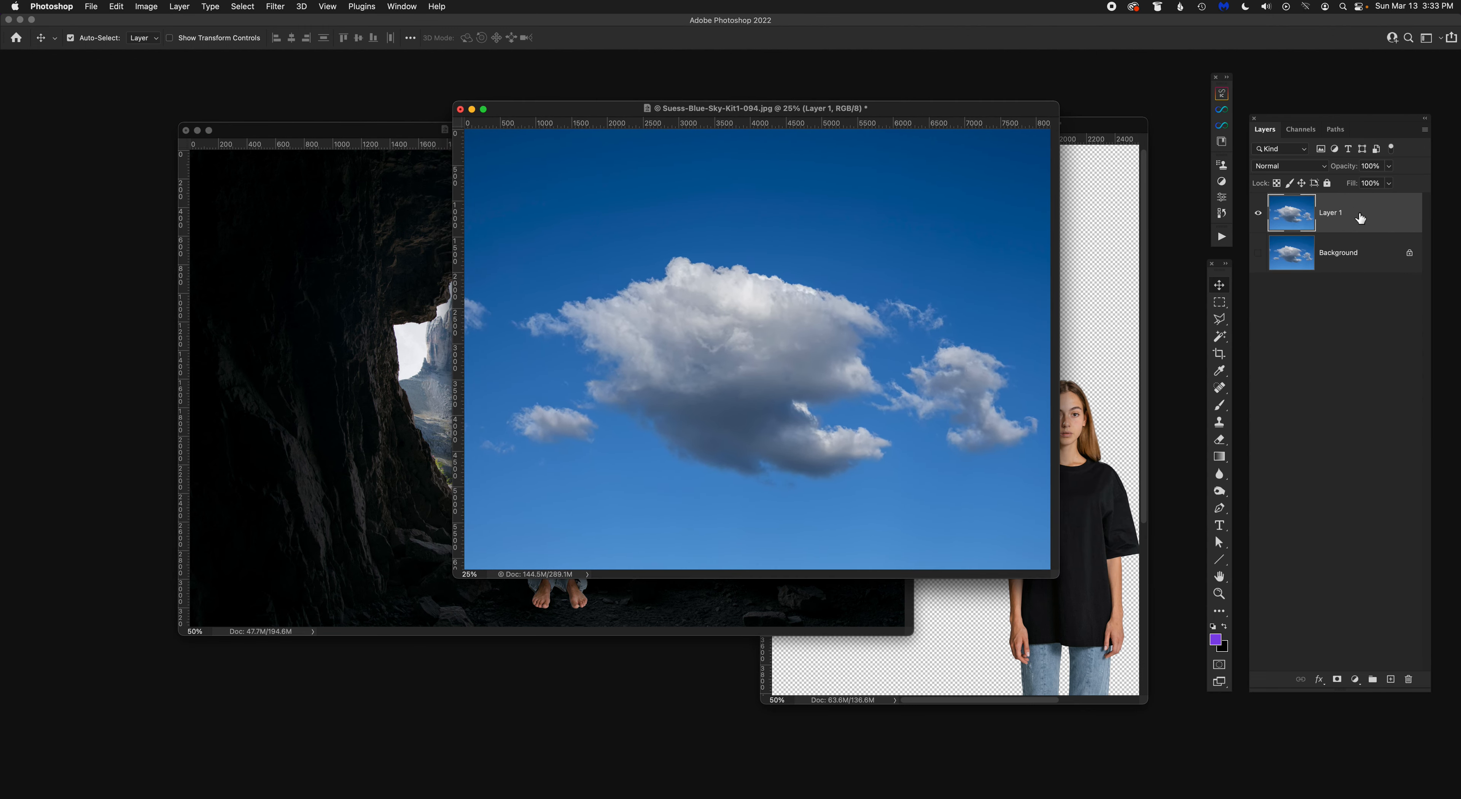
{"action": "key", "text": "Delete"}
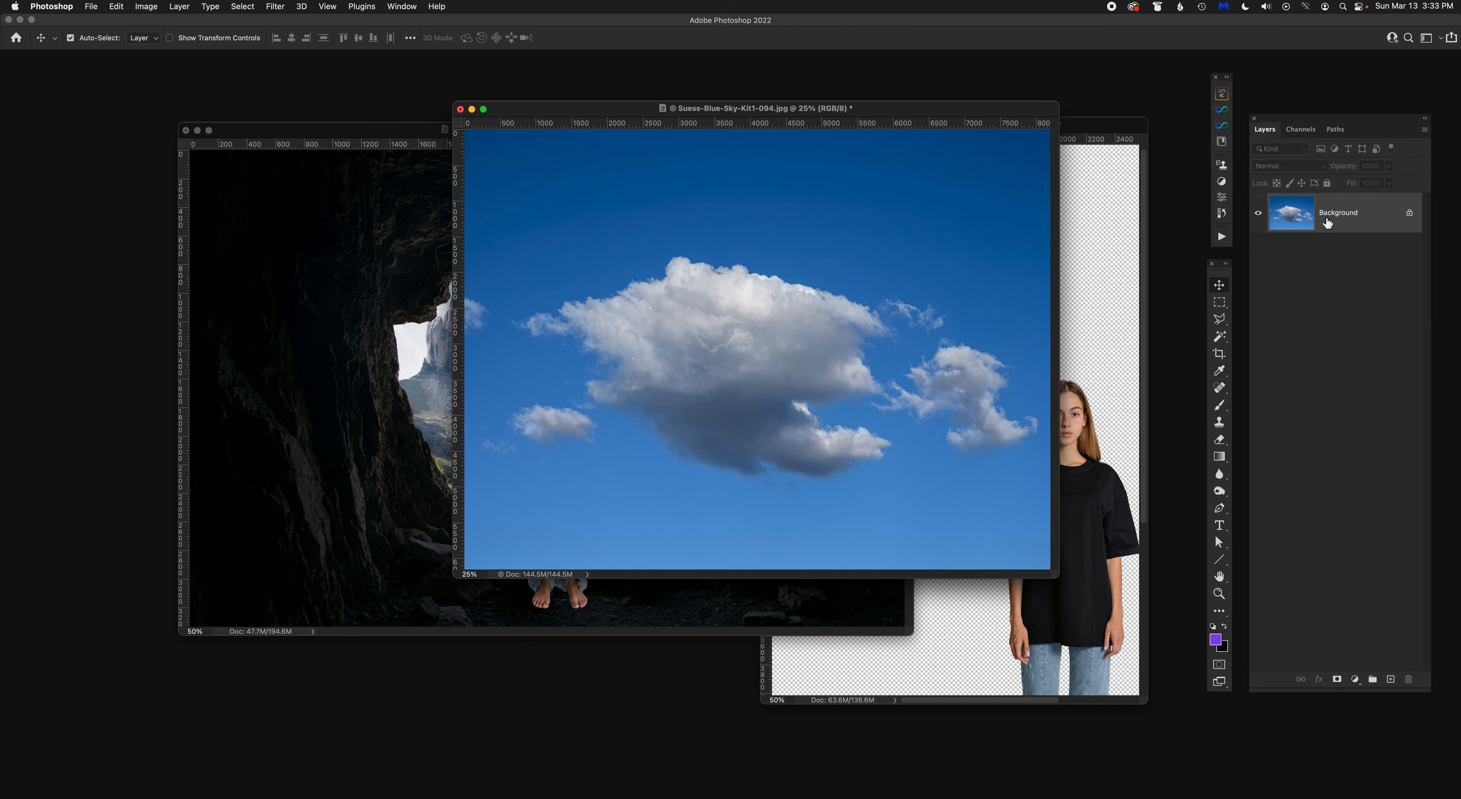
{"action": "key", "text": "f"}
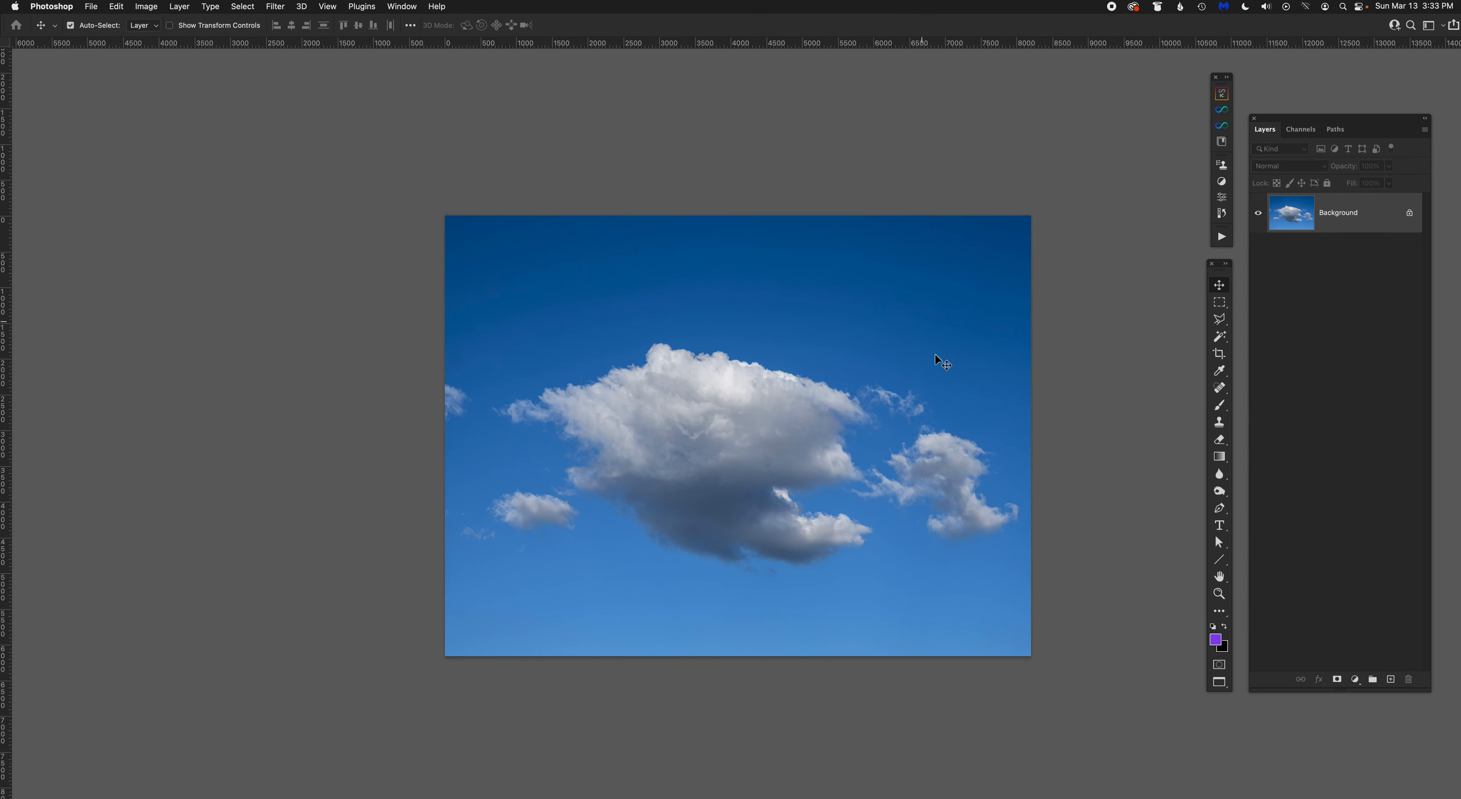
{"action": "key", "text": "super+plus"}
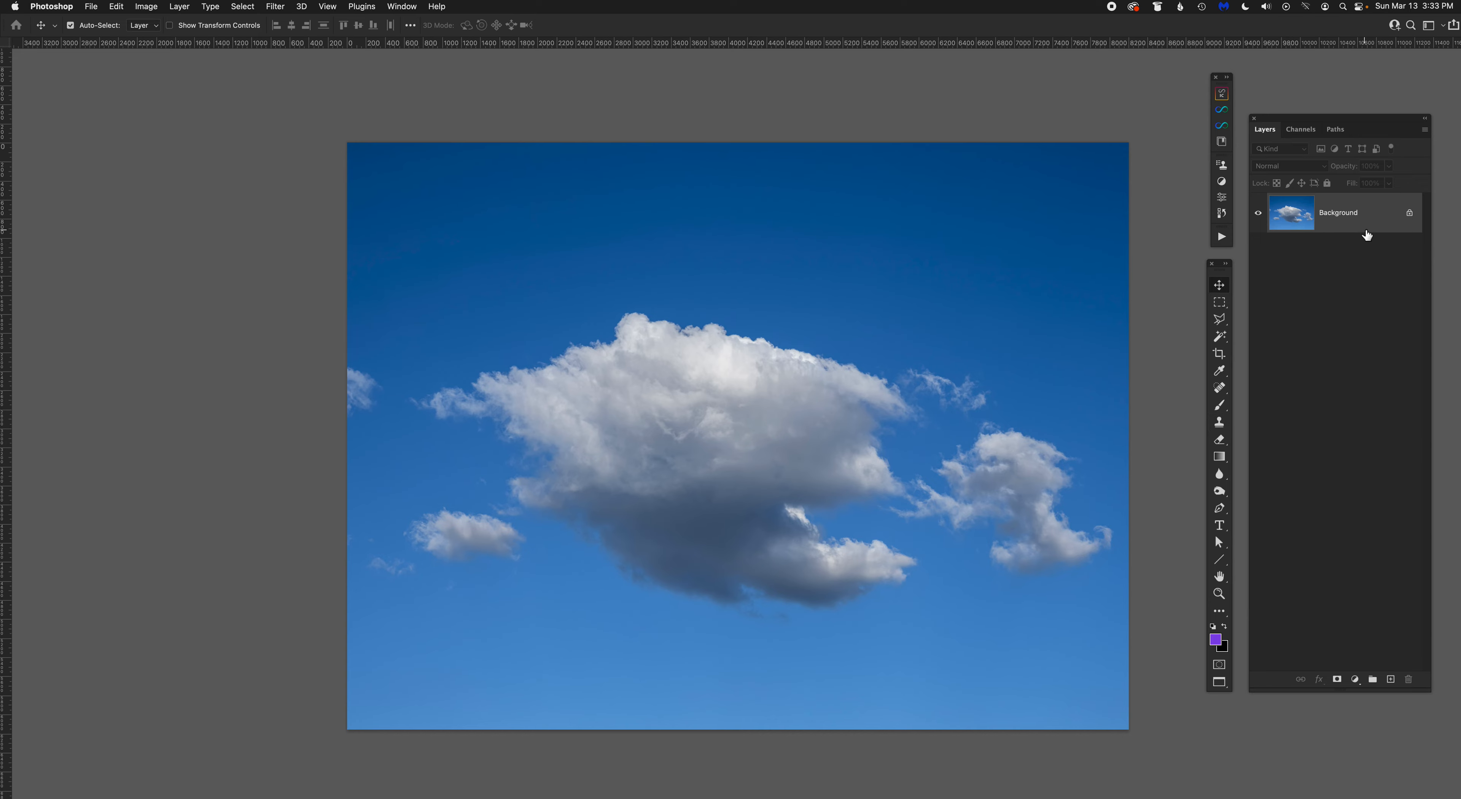
{"action": "double_click", "coordinate": [1337, 219]}
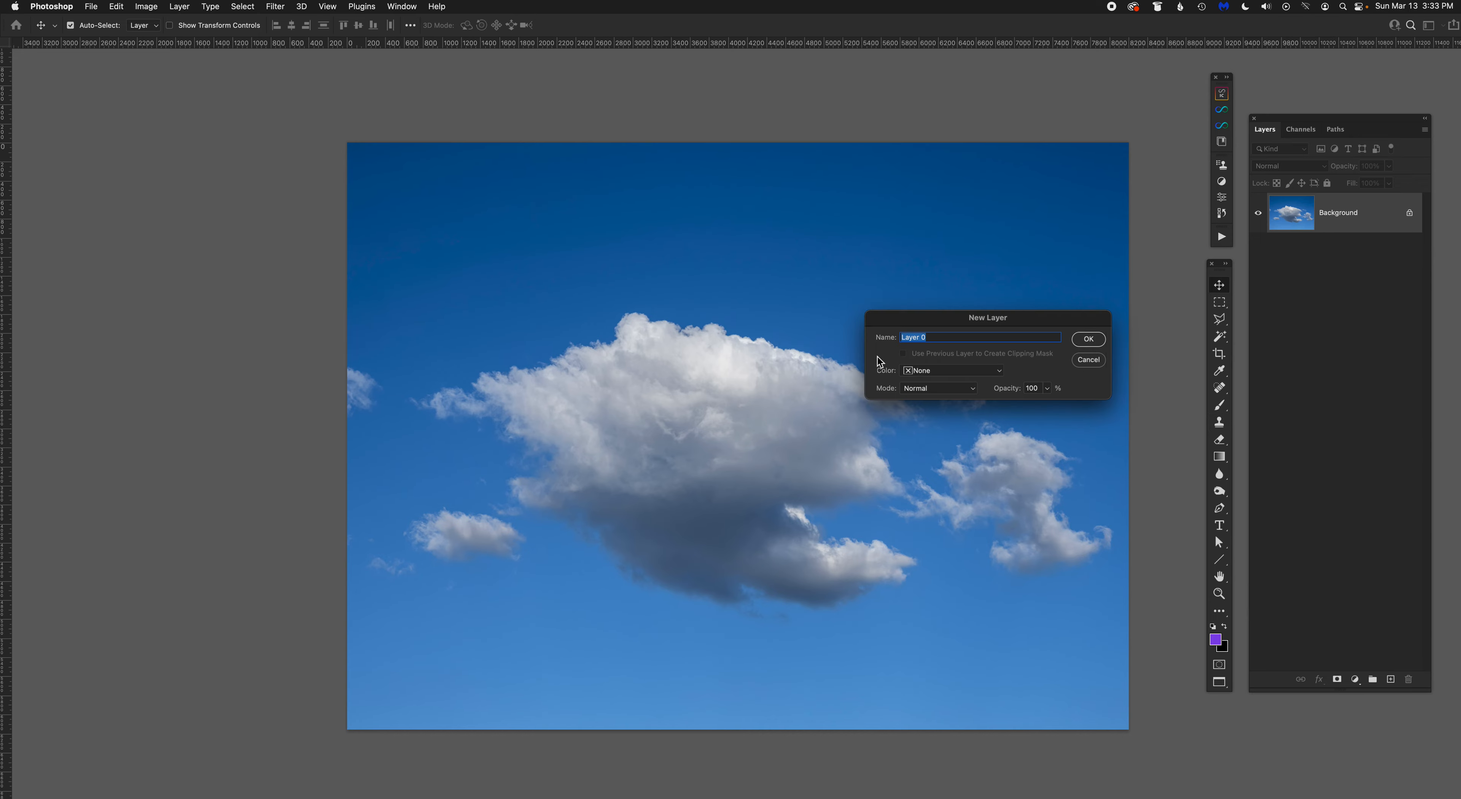
{"action": "left_click", "coordinate": [1089, 360]}
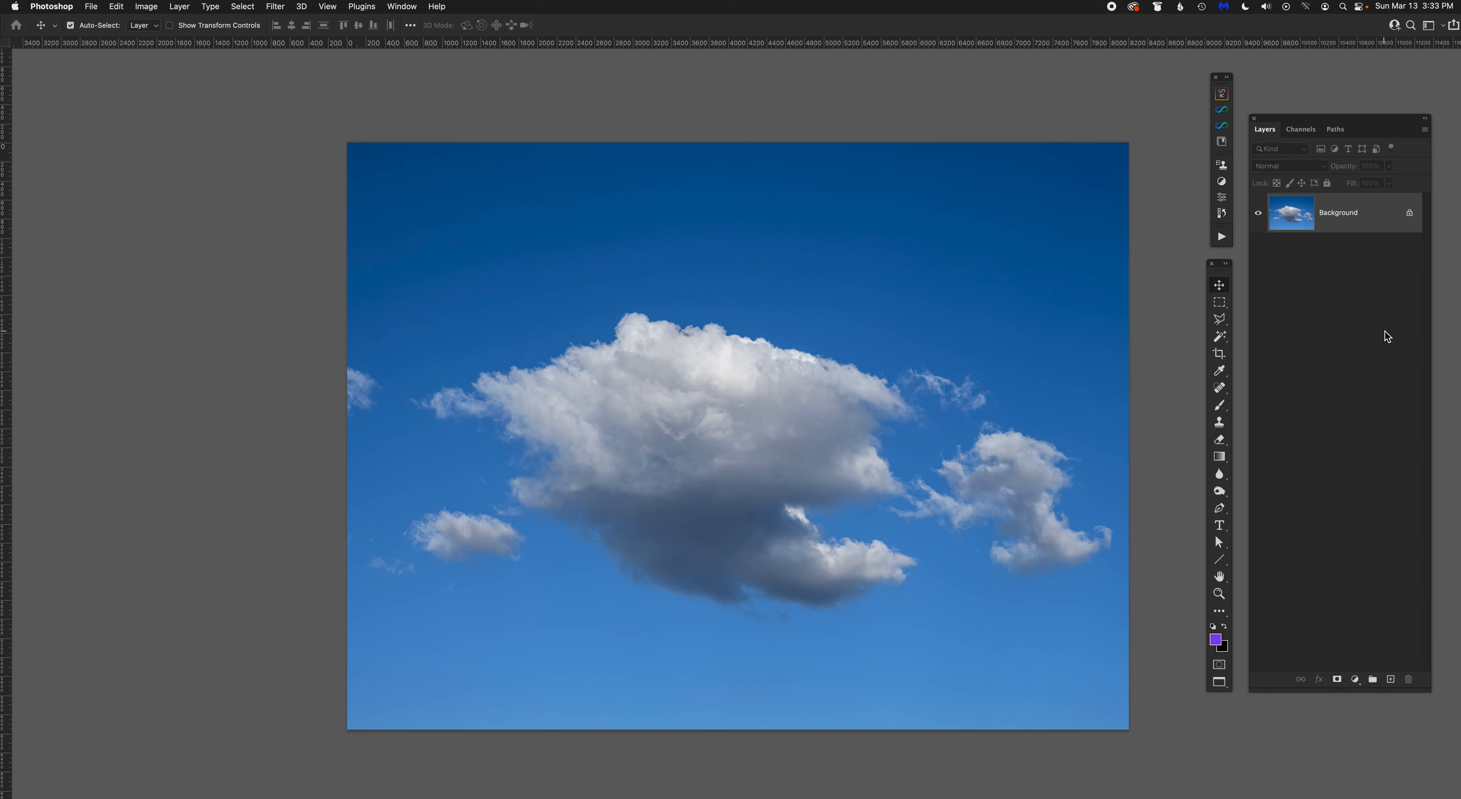
Step: Duplicate the sky photo's Background layer with the original hidden and check the quick actions in the copy's properties
{"action": "key", "text": "super+j"}
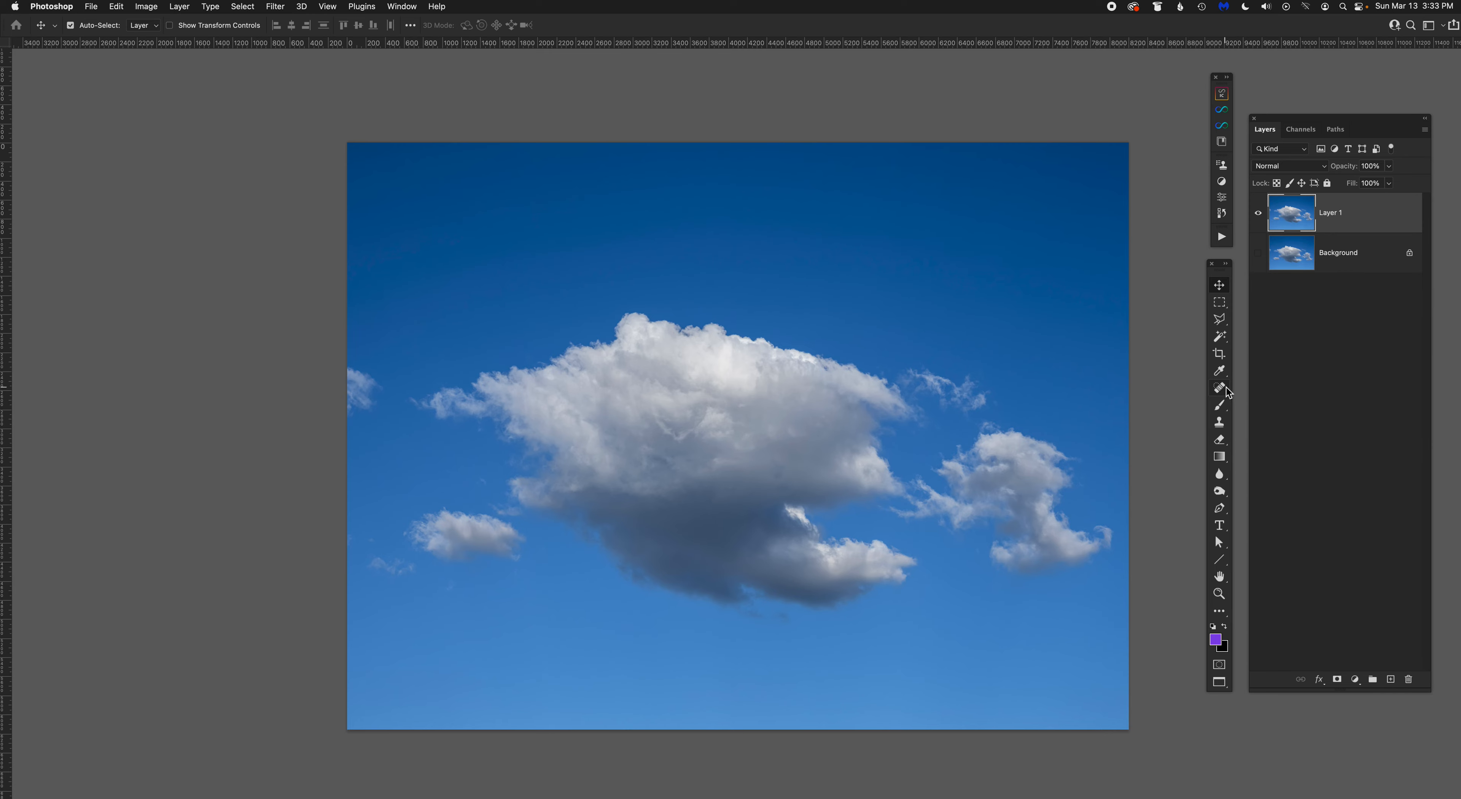
{"action": "left_click", "coordinate": [1222, 199]}
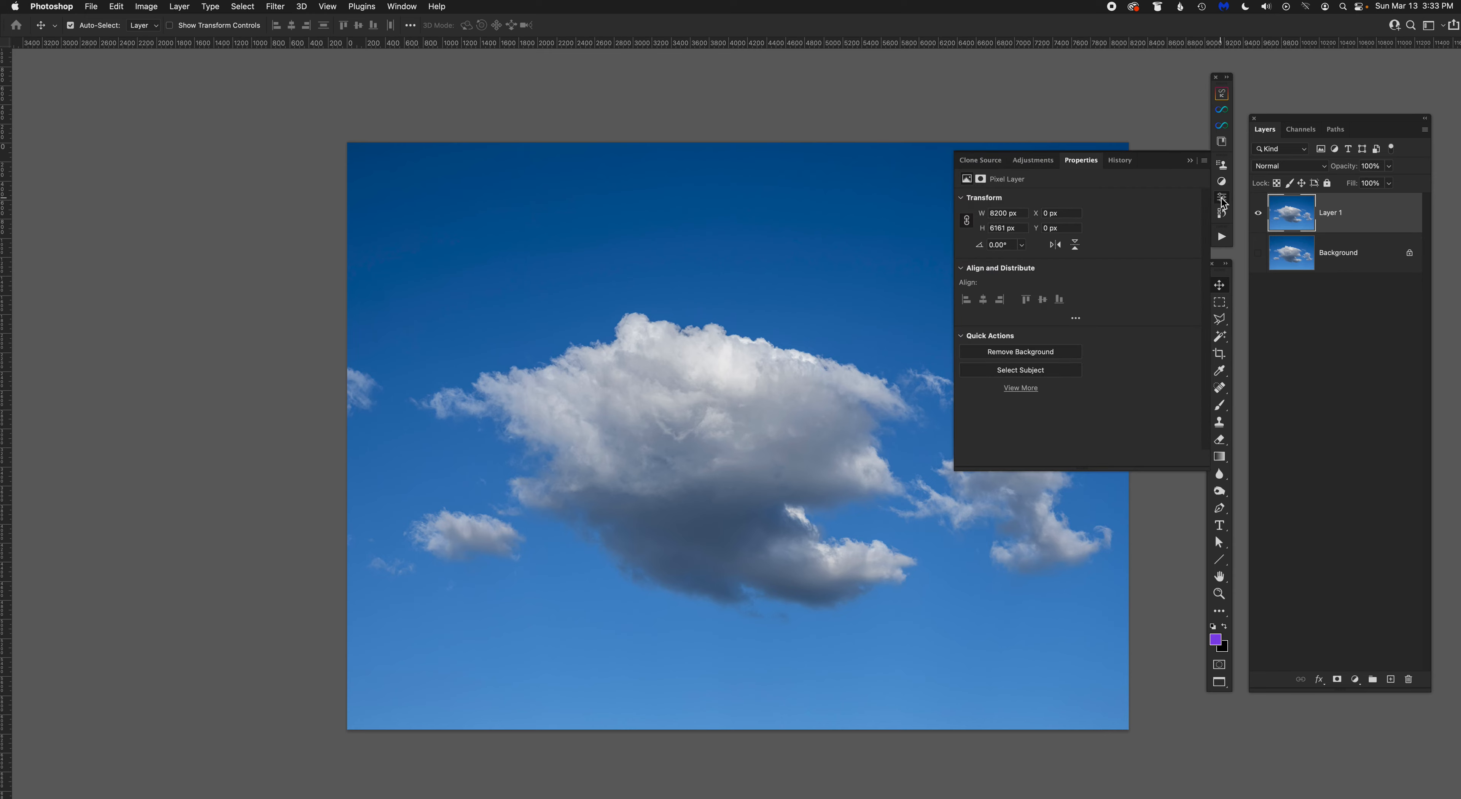
{"action": "left_click", "coordinate": [1021, 355]}
{"action": "left_click", "coordinate": [1190, 160]}
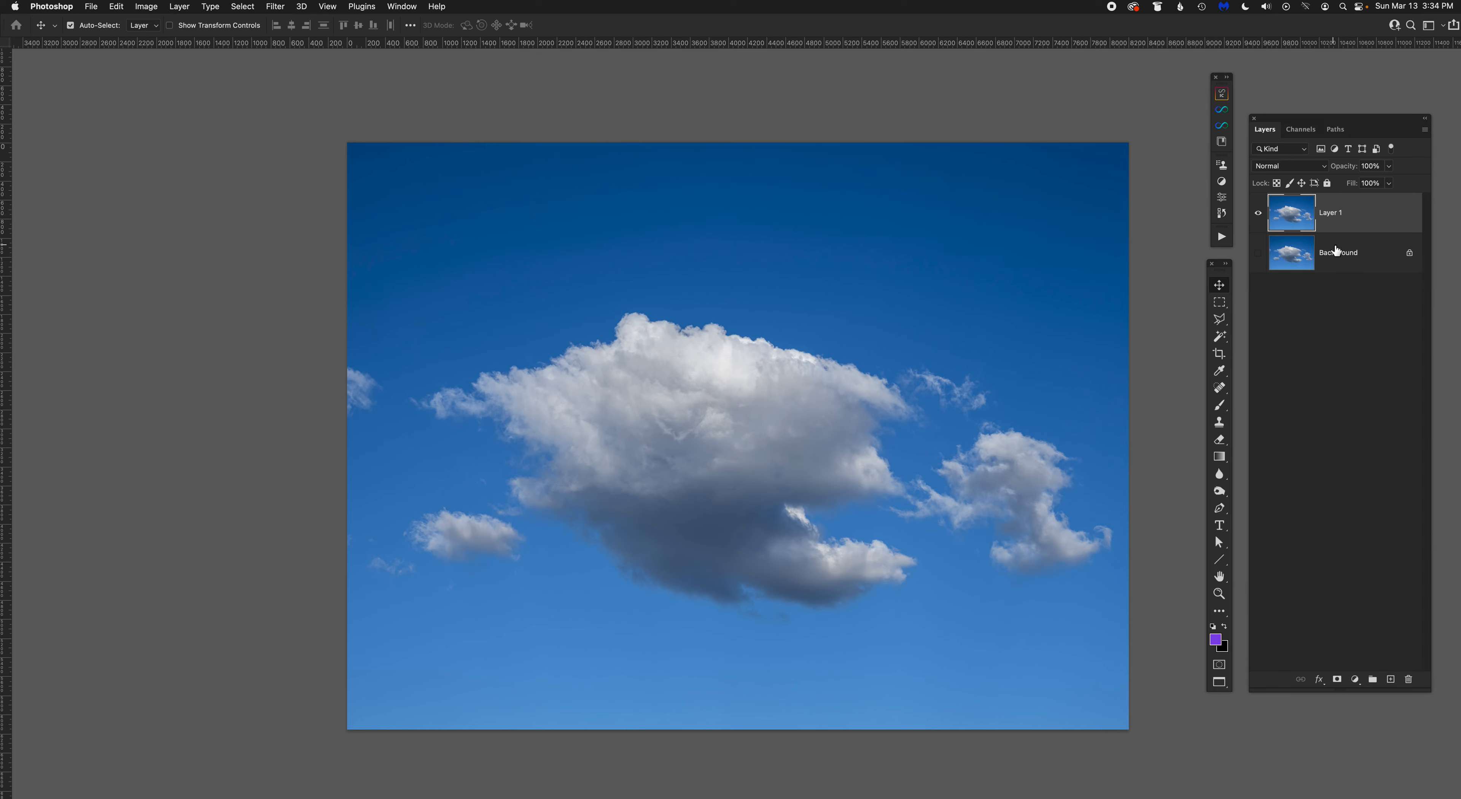
Step: Split the Blend If Gray shadow slider for This Layer on the duplicated sky layer up to 125, fading out the darker tones
{"action": "double_click", "coordinate": [1350, 218]}
{"action": "left_click_drag", "start_coordinate": [1131, 239], "coordinate": [1015, 215]}
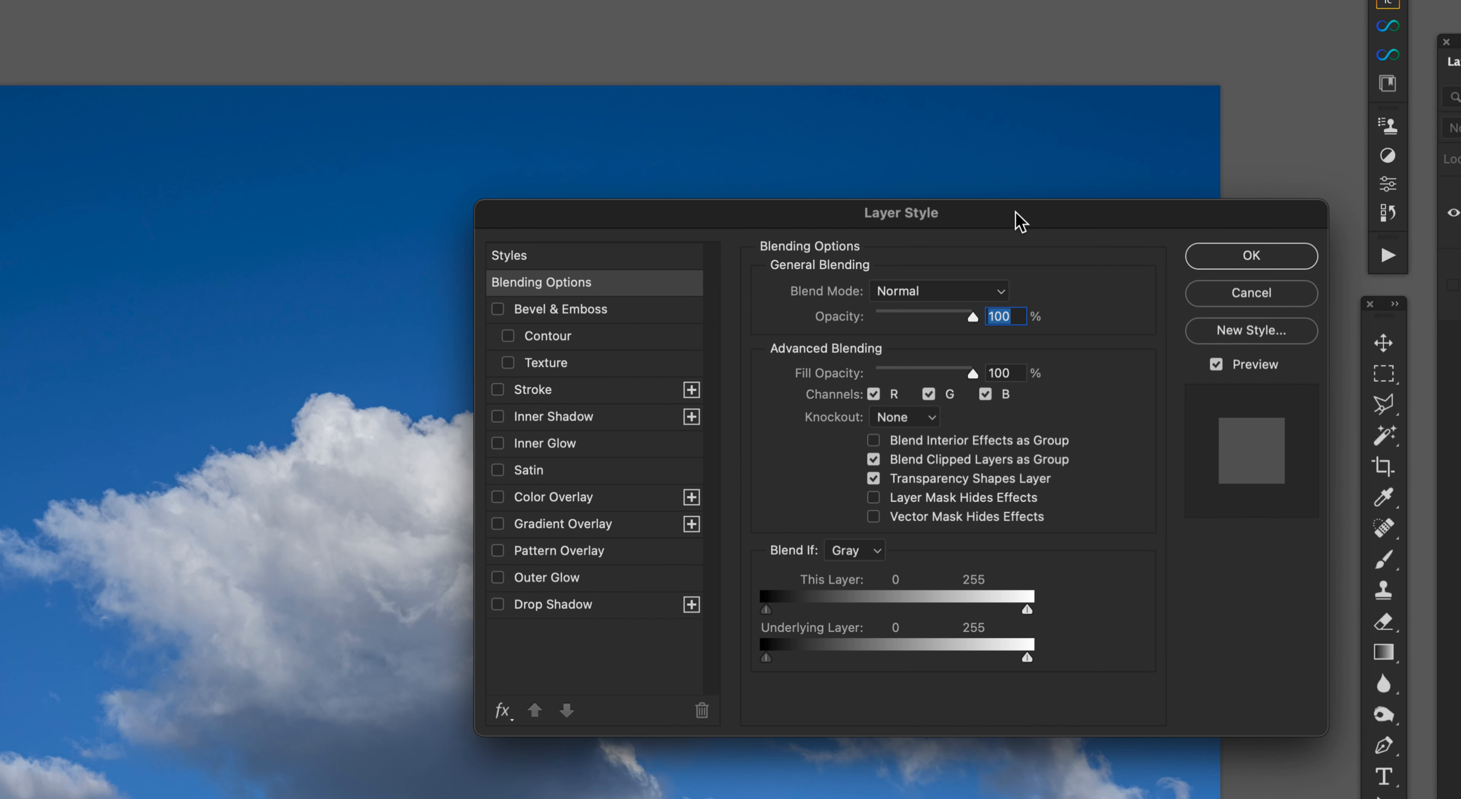
{"action": "left_click_drag", "start_coordinate": [801, 208], "coordinate": [1050, 86]}
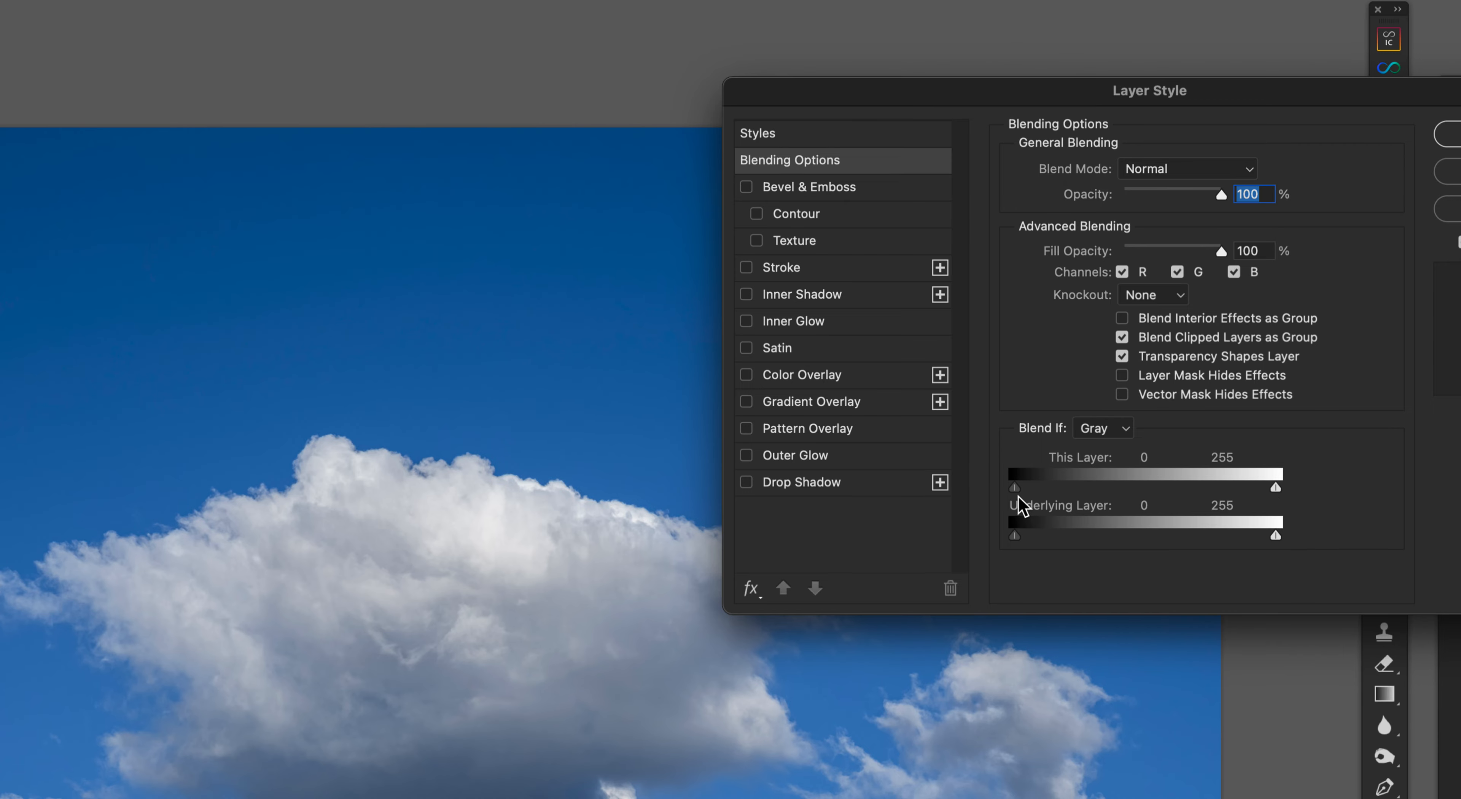
{"action": "left_click_drag", "start_coordinate": [1020, 489], "coordinate": [1022, 491]}
{"action": "left_click_drag", "start_coordinate": [1042, 489], "coordinate": [1092, 489]}
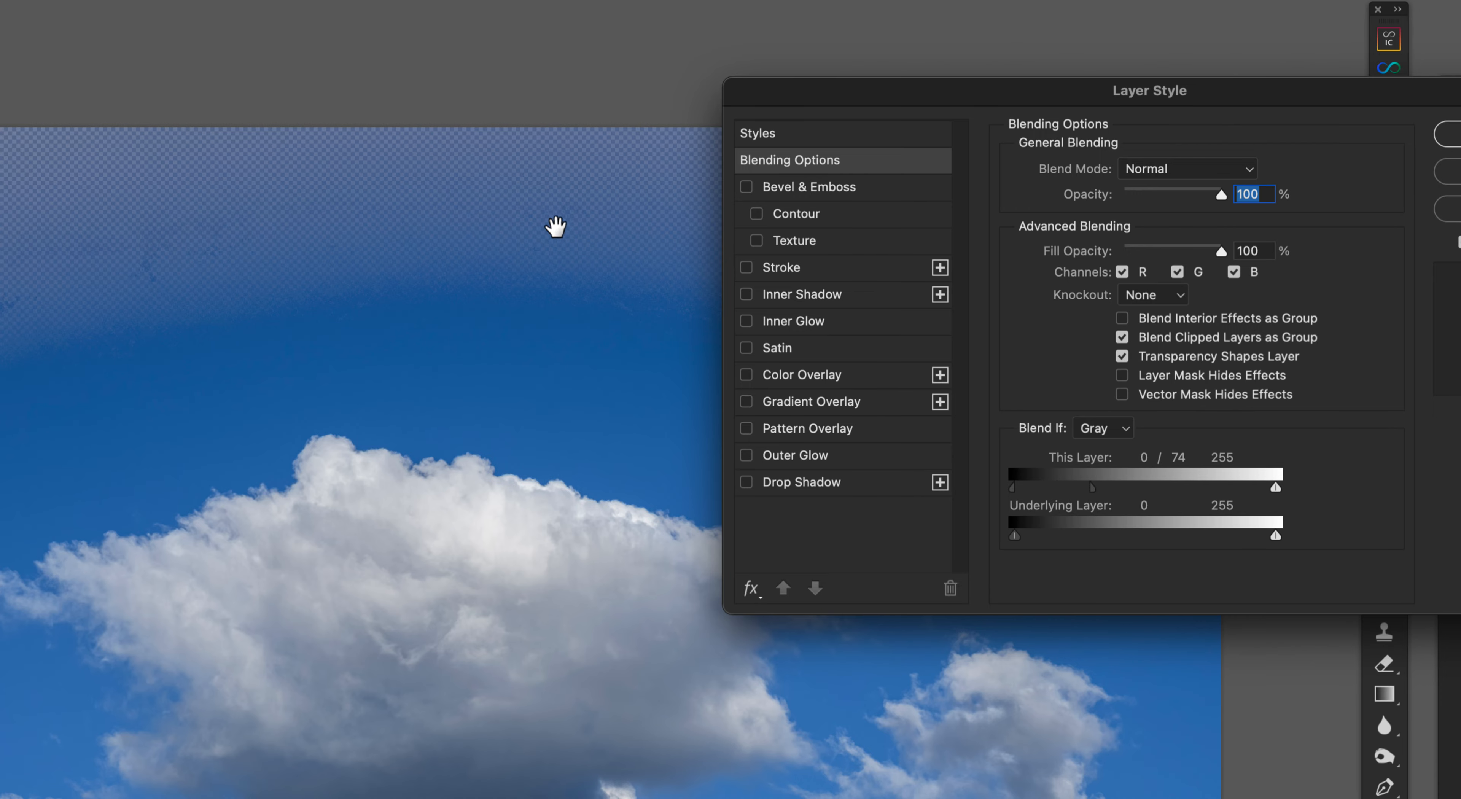
{"action": "left_click_drag", "start_coordinate": [1013, 488], "coordinate": [1097, 490]}
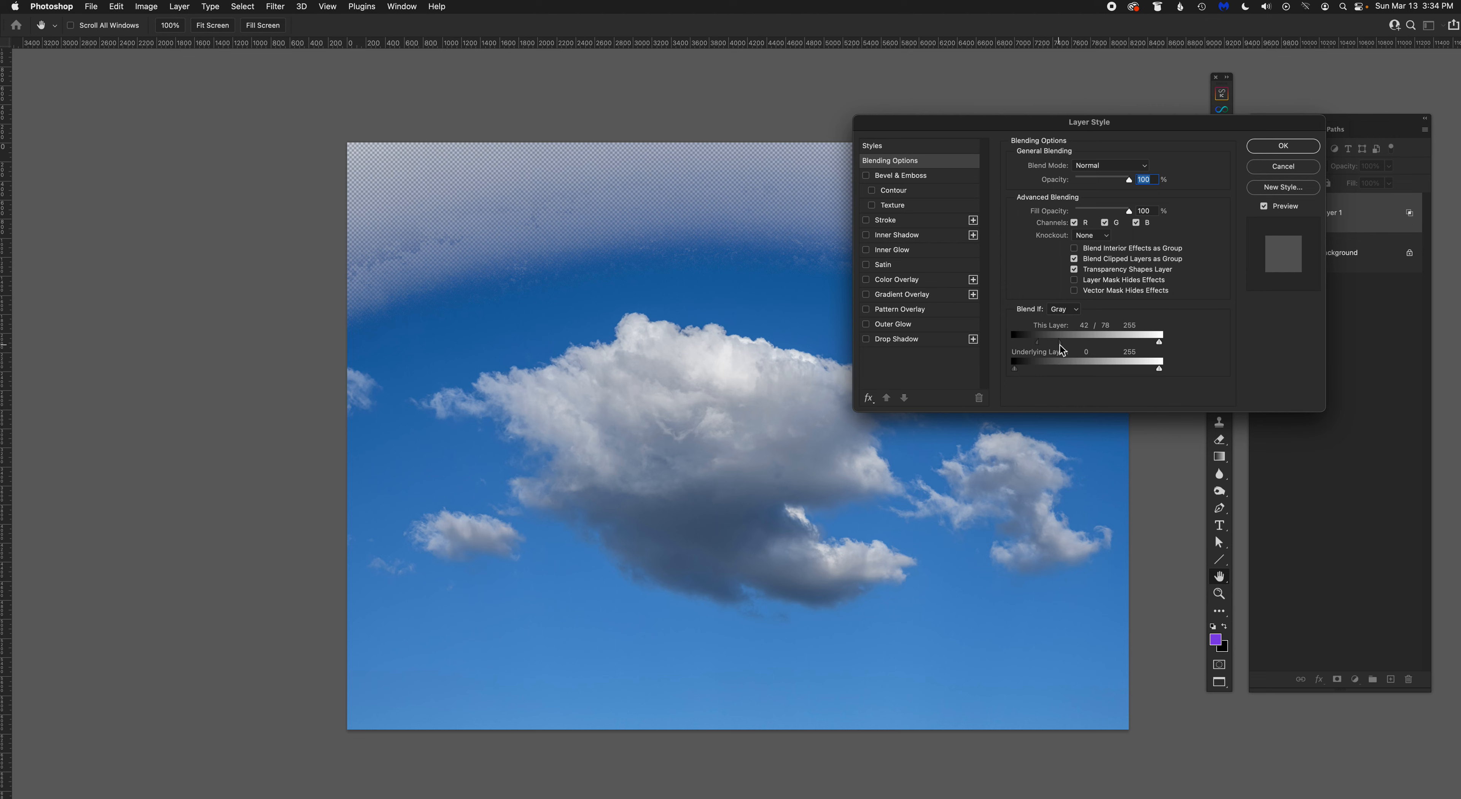
{"action": "mouse_move", "coordinate": [1061, 345]}
{"action": "left_mouse_down"}
{"action": "mouse_move", "coordinate": [1088, 344]}
{"action": "mouse_move", "coordinate": [1053, 345]}
{"action": "left_mouse_up"}
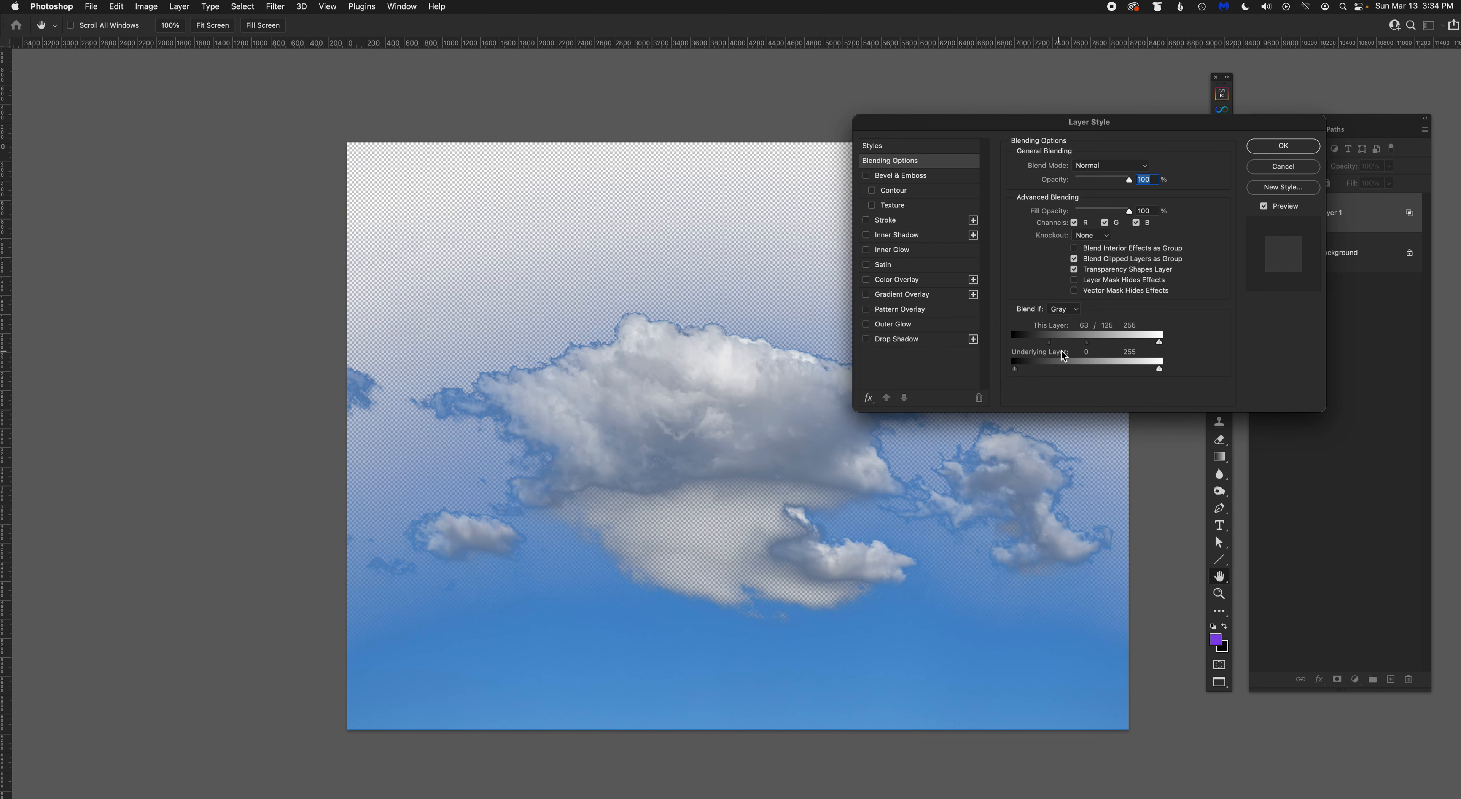
{"action": "left_click", "coordinate": [1284, 146]}
Step: Return the sky photo to a floating window, move it below the cave photo and copy its Layer 1 into the cave photo
{"action": "key", "text": "f"}
{"action": "key", "text": "f"}
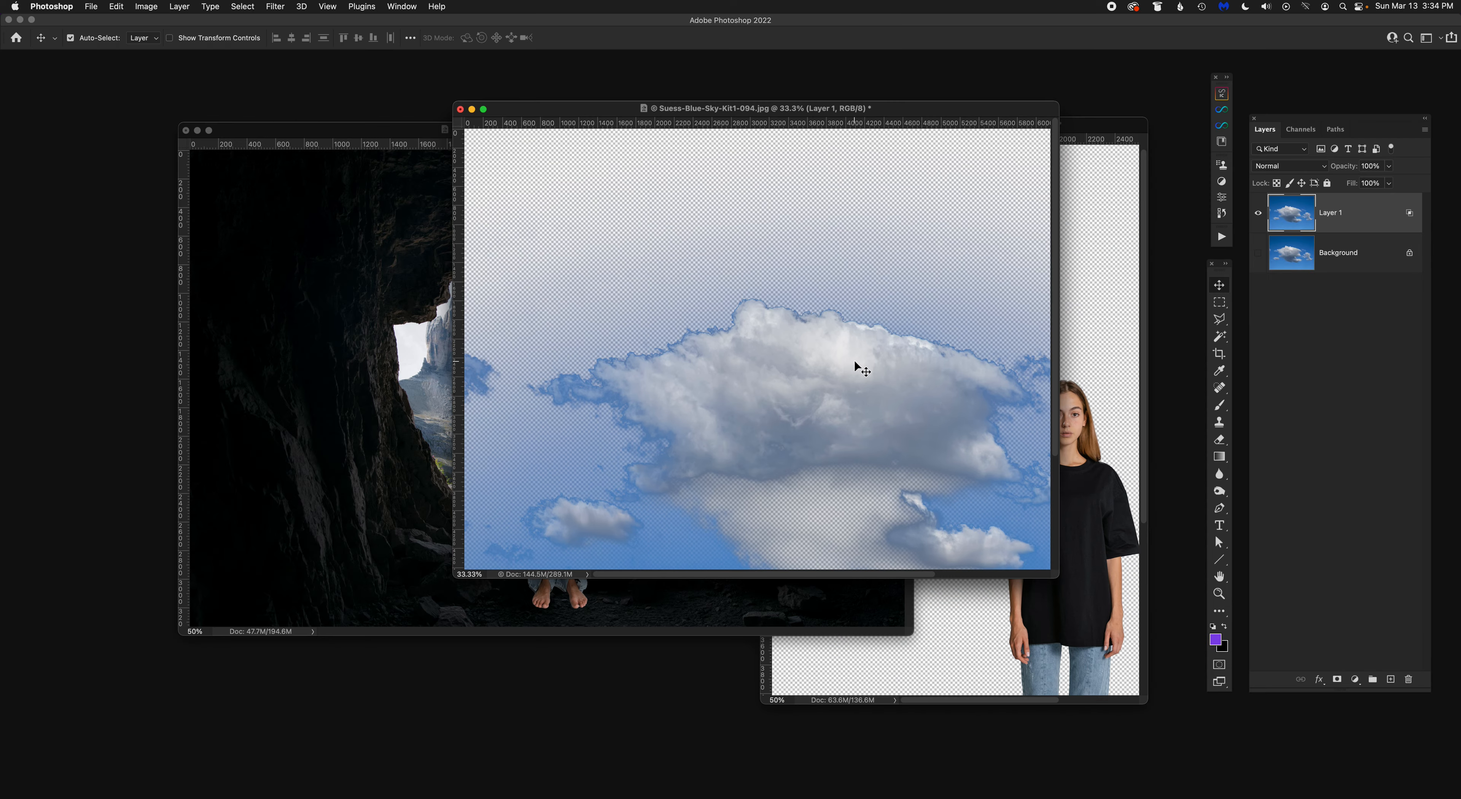
{"action": "left_click_drag", "start_coordinate": [882, 108], "coordinate": [959, 563]}
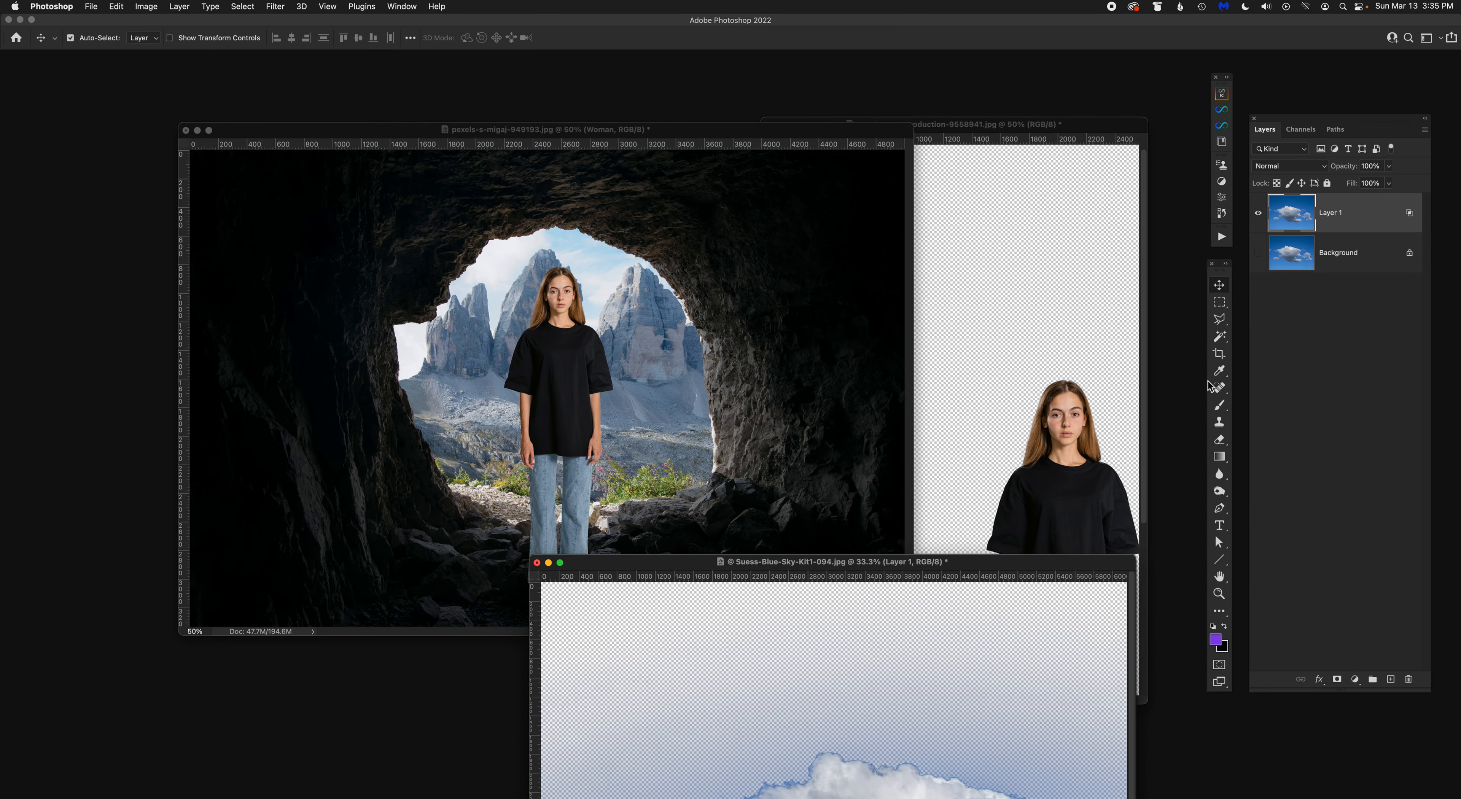
{"action": "left_click_drag", "start_coordinate": [1355, 221], "coordinate": [565, 357]}
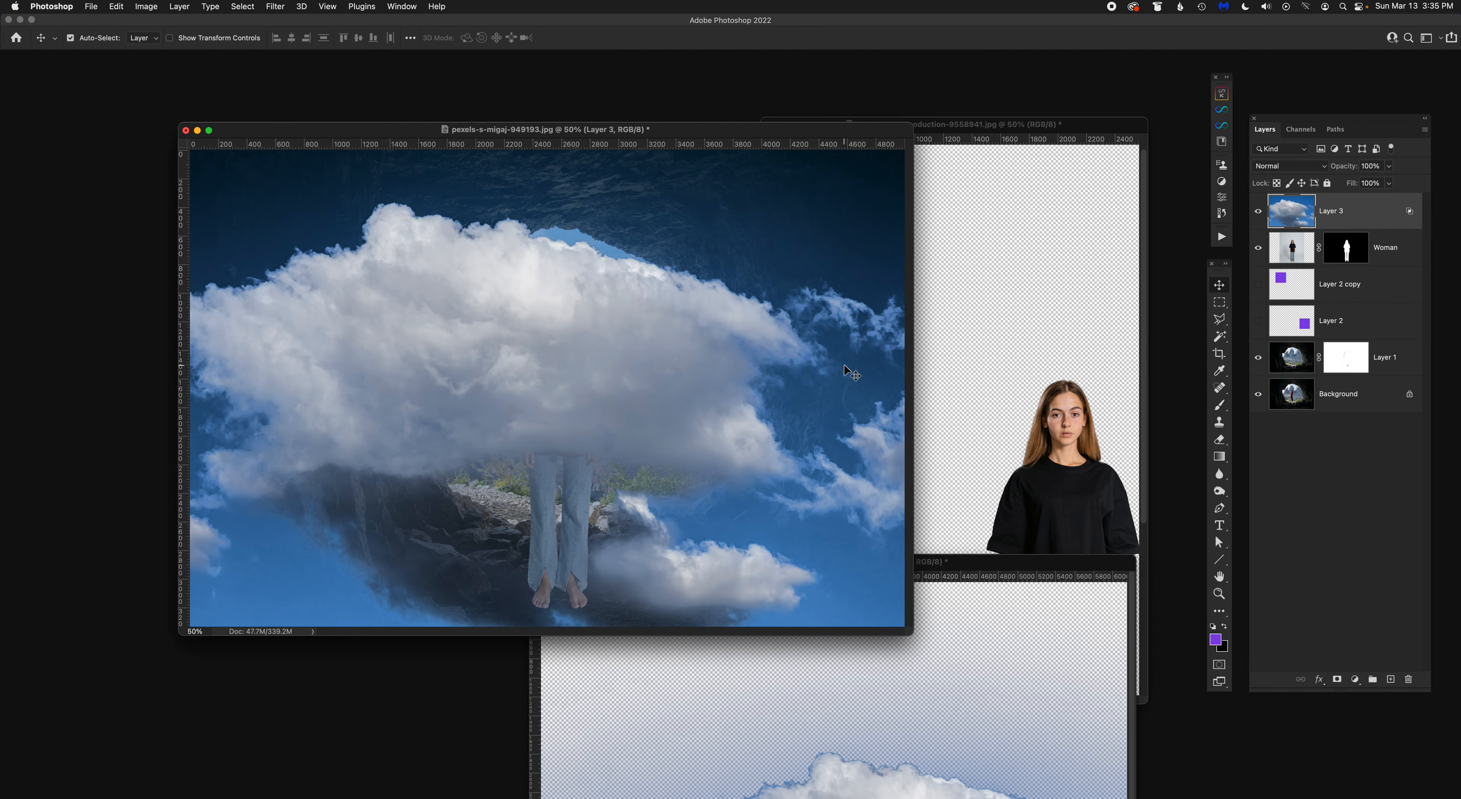
Step: Show the cave photo in full-screen mode and scale the cloud layer to 61.98% so it roughly fits the canvas
{"action": "key", "text": "f"}
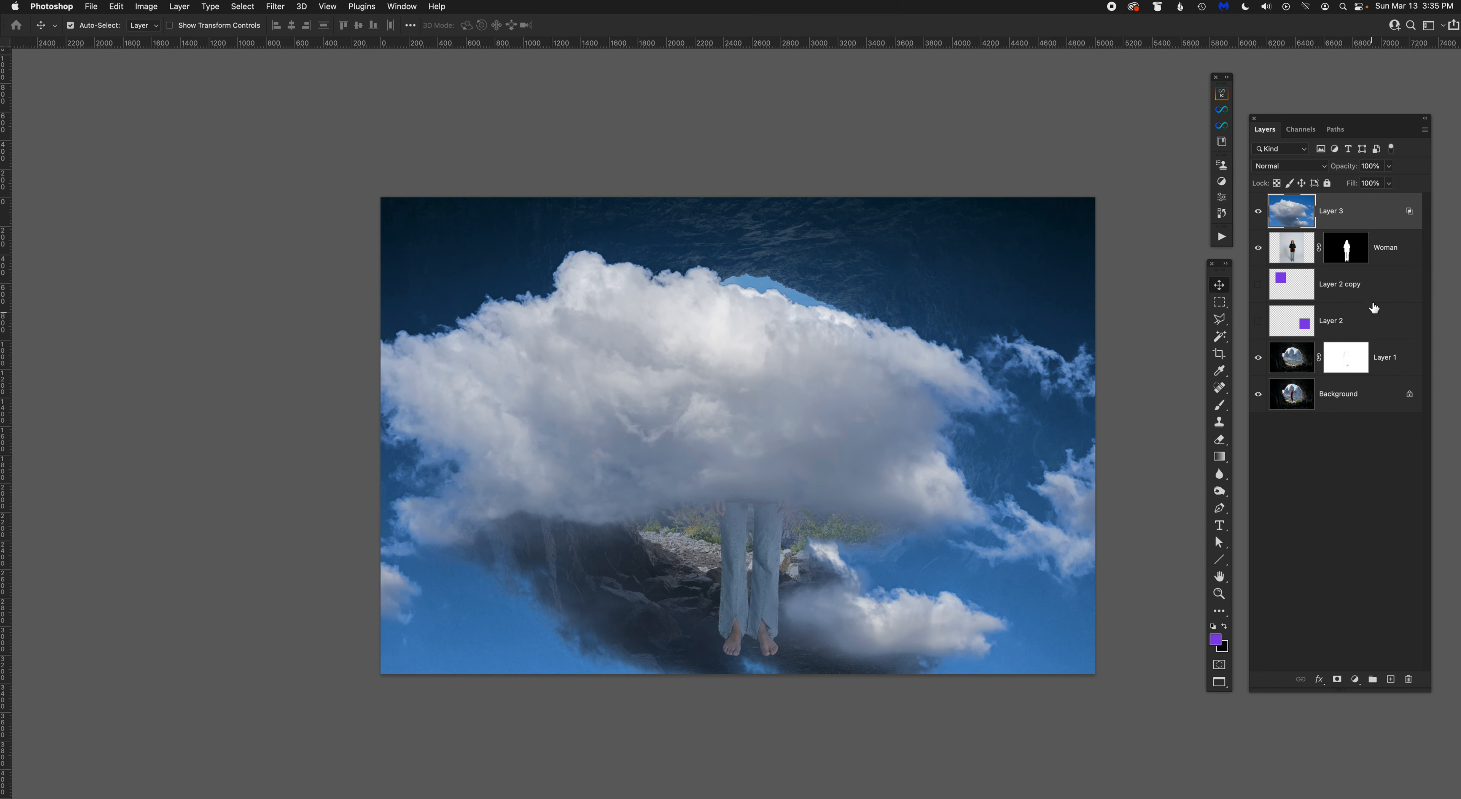
{"action": "key", "text": "super+t"}
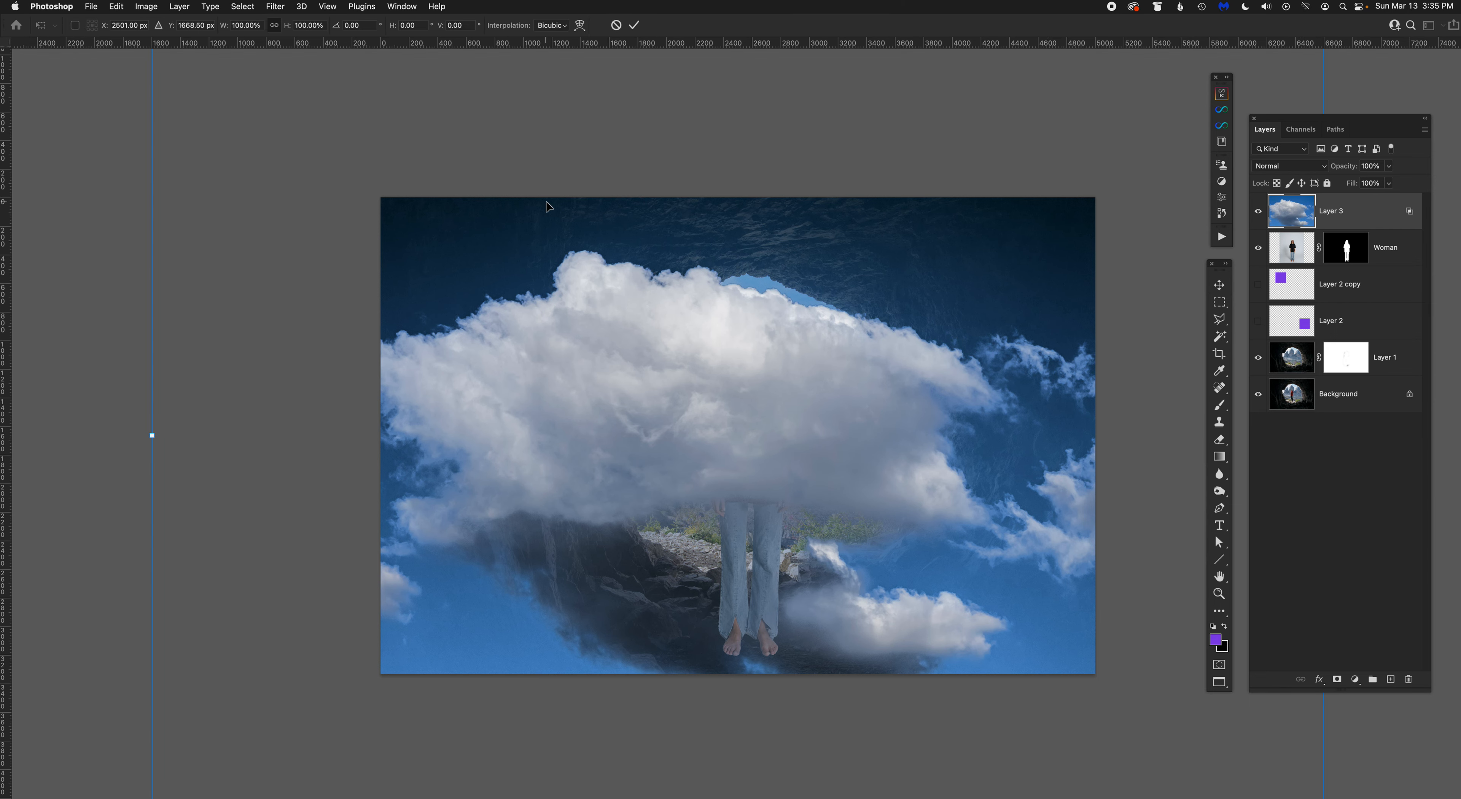
{"action": "key", "text": "super+0"}
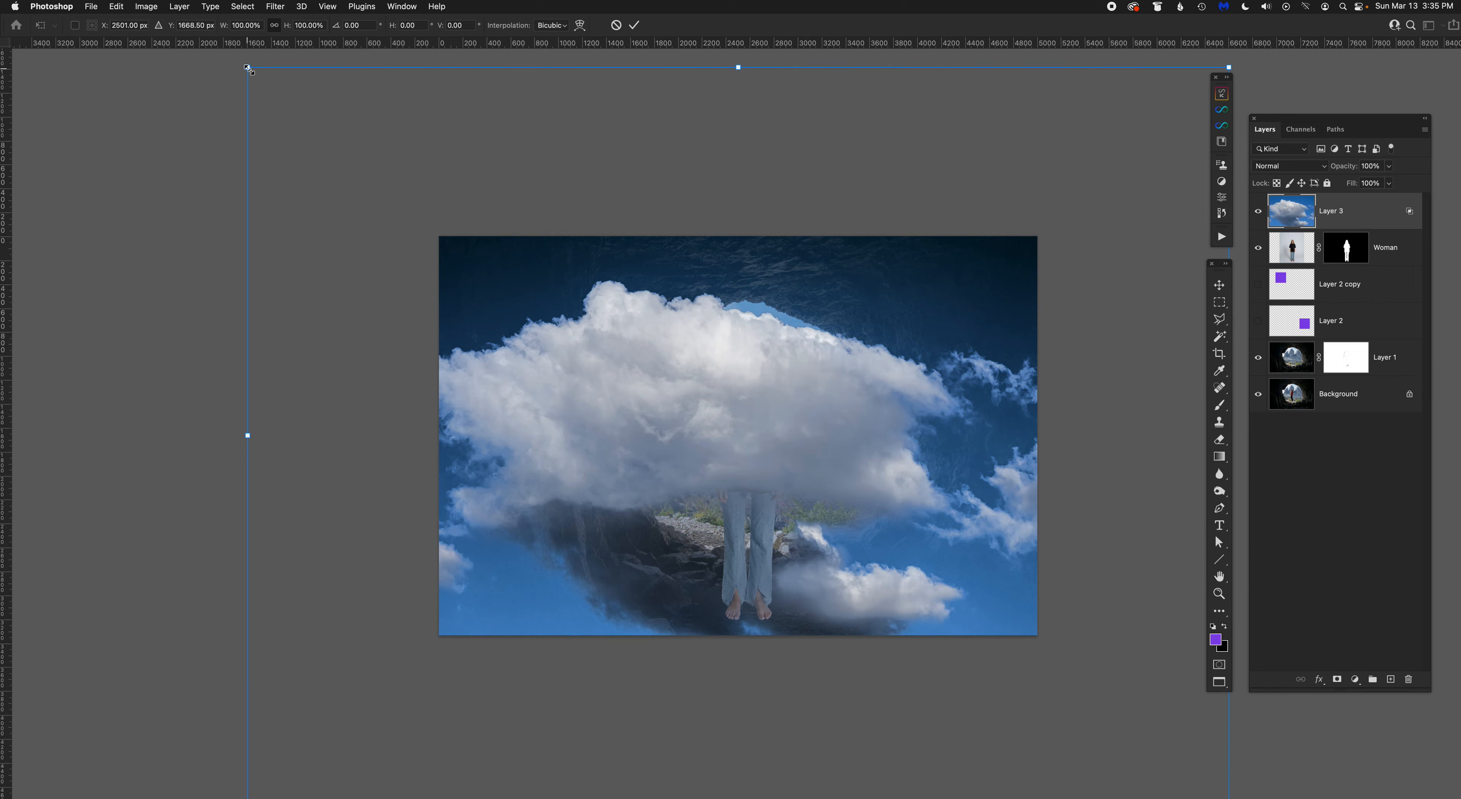
{"action": "left_click_drag", "start_coordinate": [247, 68], "coordinate": [410, 248]}
{"action": "mouse_move", "coordinate": [707, 462]}
{"action": "left_mouse_down"}
{"action": "mouse_move", "coordinate": [706, 448]}
{"action": "mouse_move", "coordinate": [707, 463]}
{"action": "left_mouse_up"}
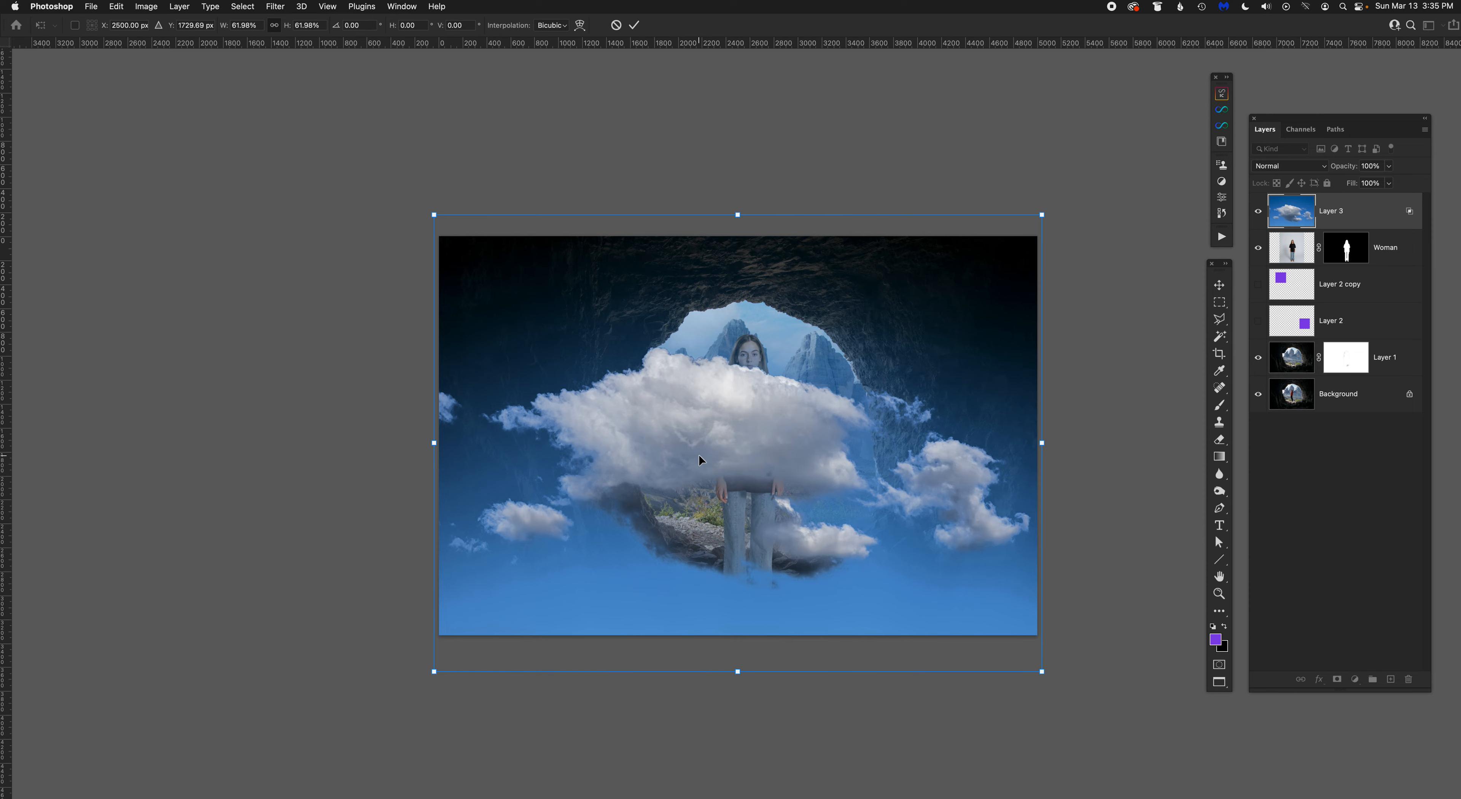
{"action": "key", "text": "Return"}
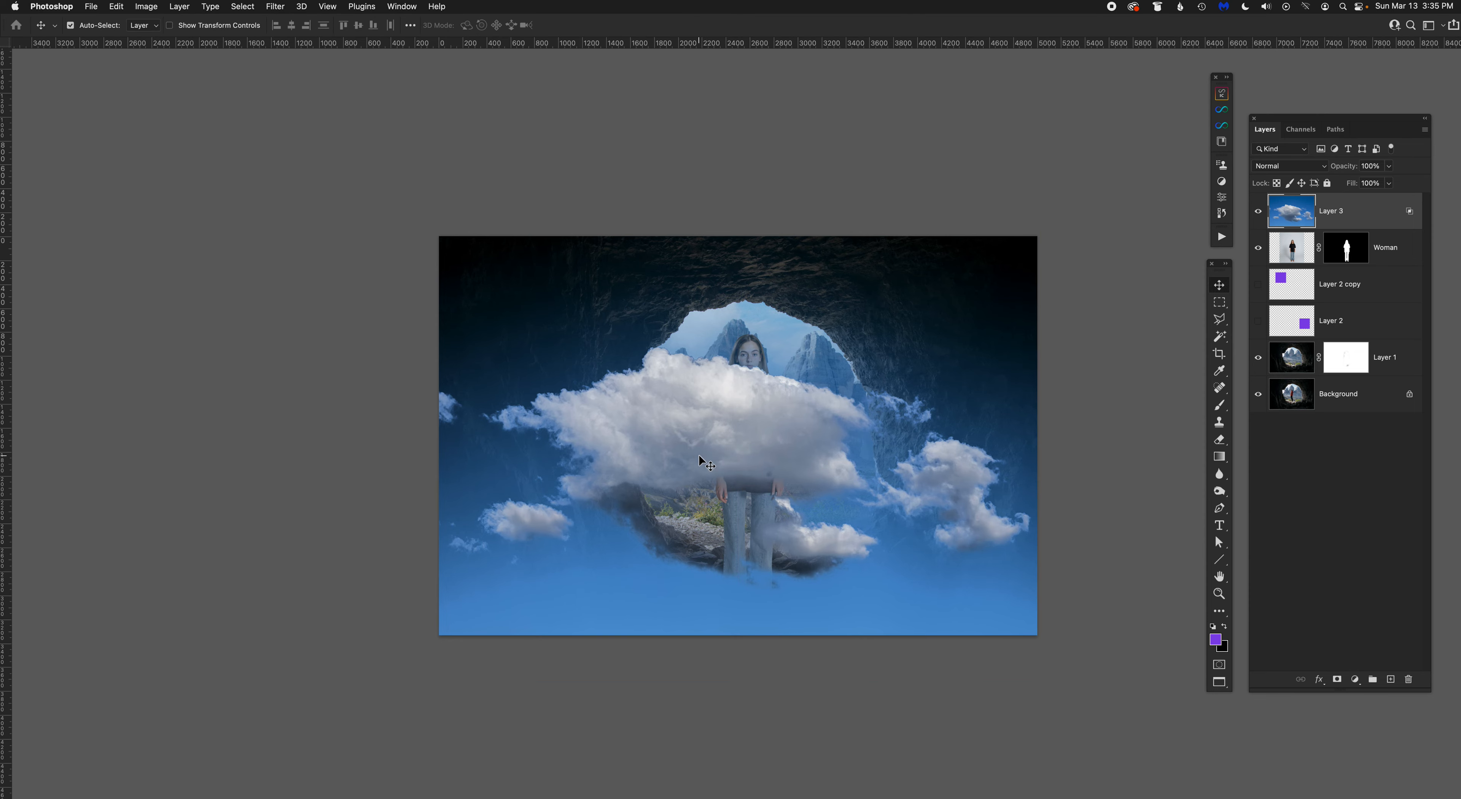
Step: Compare the composite with and without the cloud layer and review that layer's Blend If settings
{"action": "key", "text": "super+equal"}
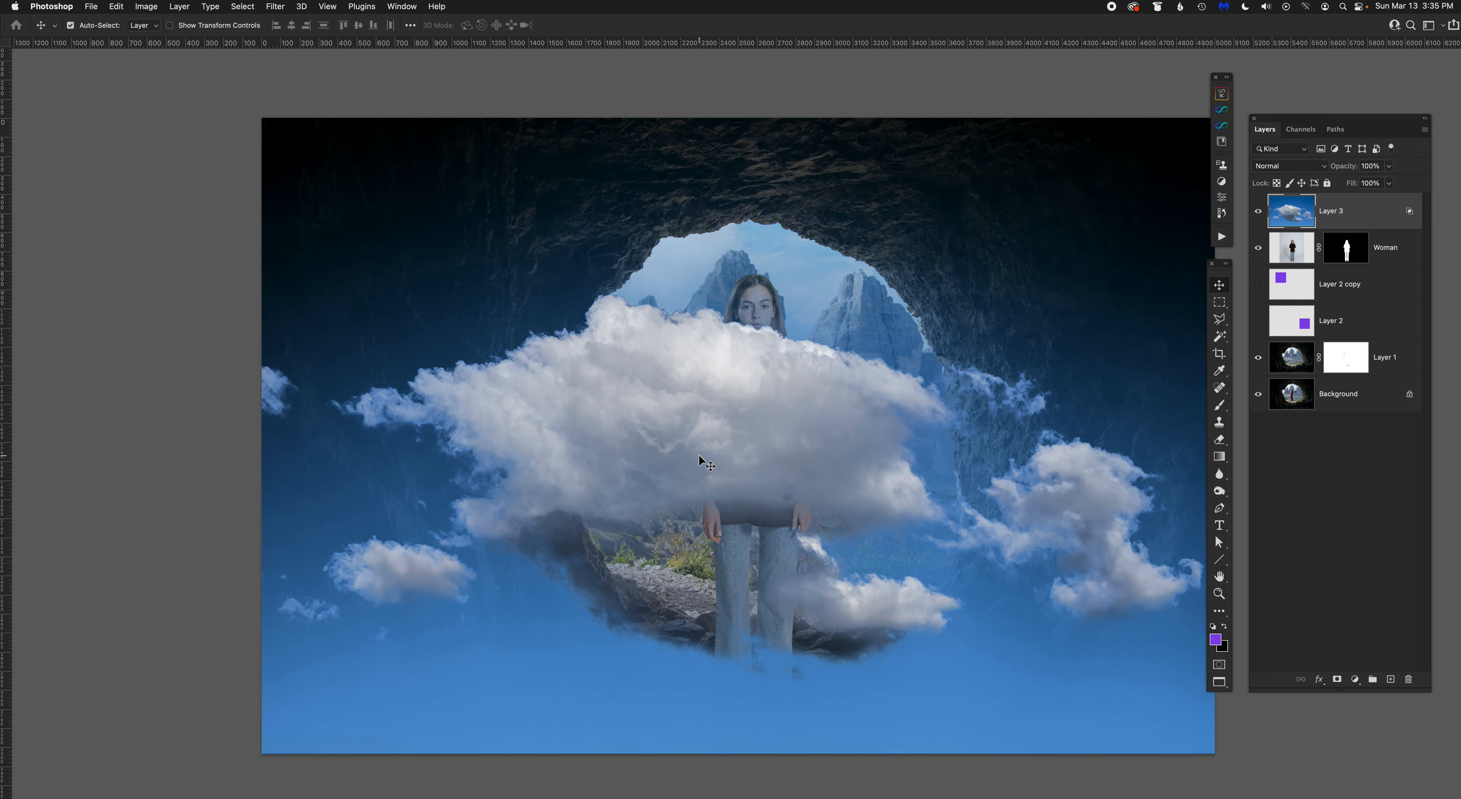
{"action": "left_click_drag", "start_coordinate": [853, 415], "coordinate": [773, 381]}
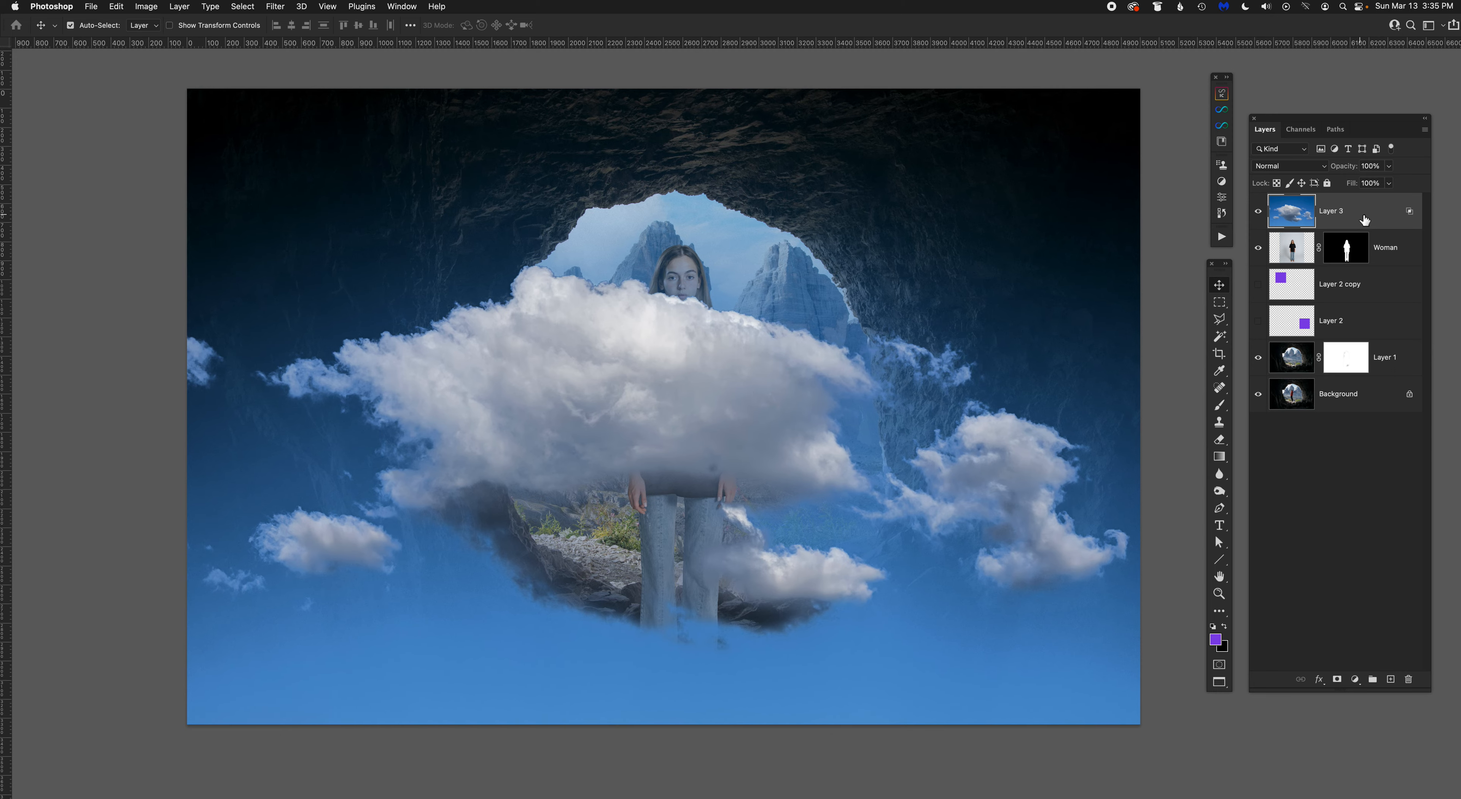
{"action": "left_click", "coordinate": [1257, 212]}
{"action": "left_click", "coordinate": [1258, 211]}
{"action": "double_click", "coordinate": [1411, 218]}
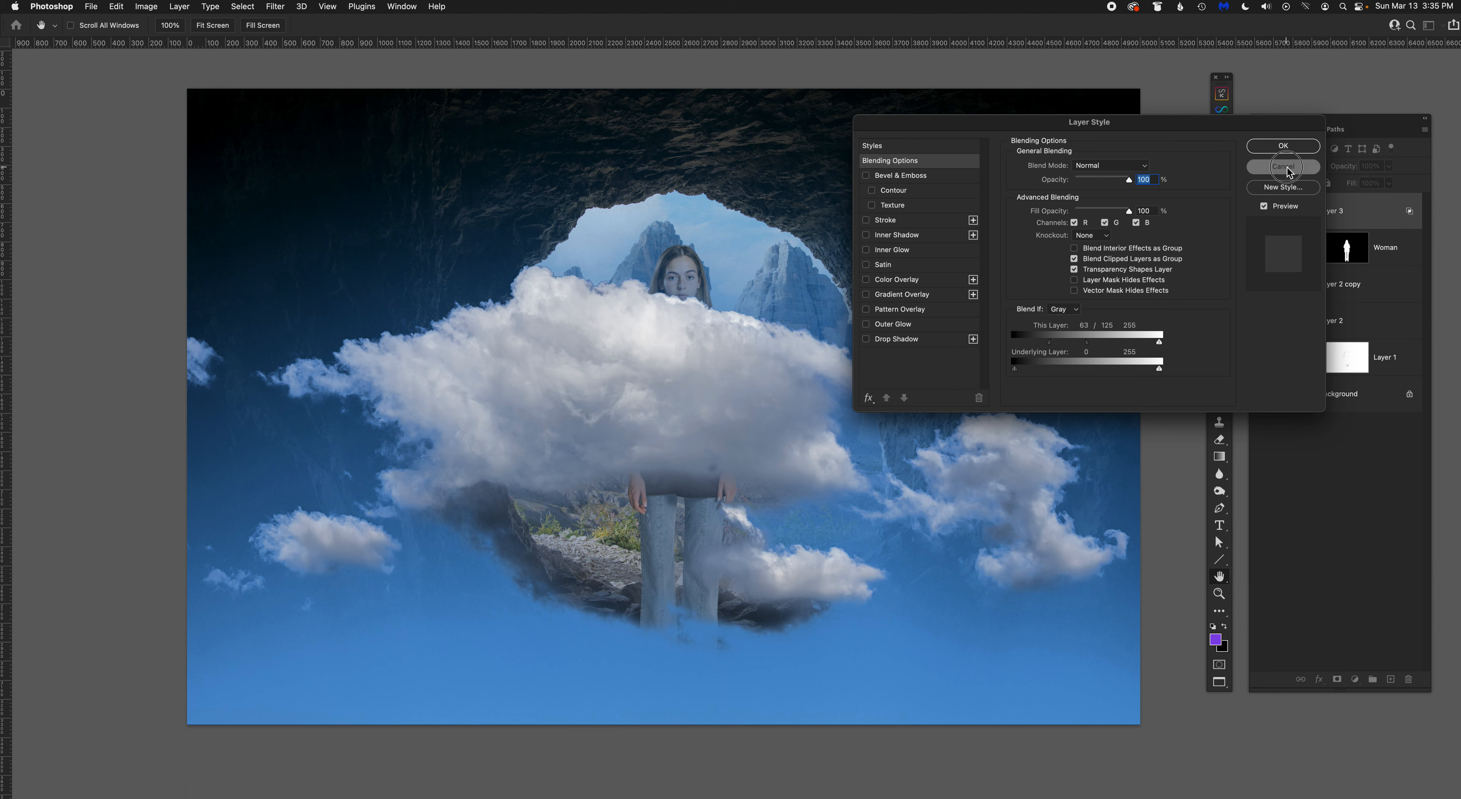
{"action": "left_click", "coordinate": [1283, 146]}
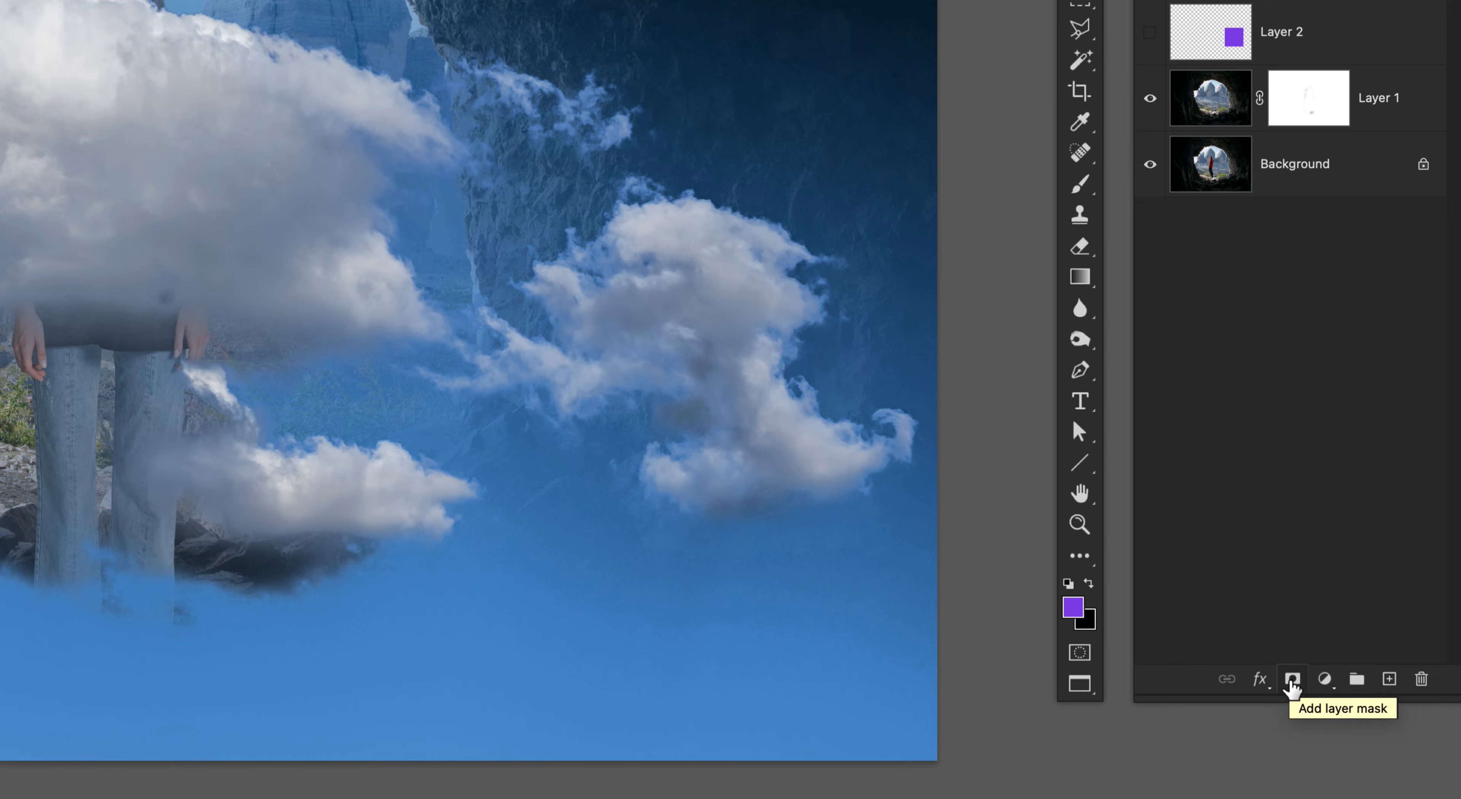
Step: Add a white layer mask to Layer 3 and prepare a black brush with 21% flow
{"action": "left_click", "coordinate": [1292, 683]}
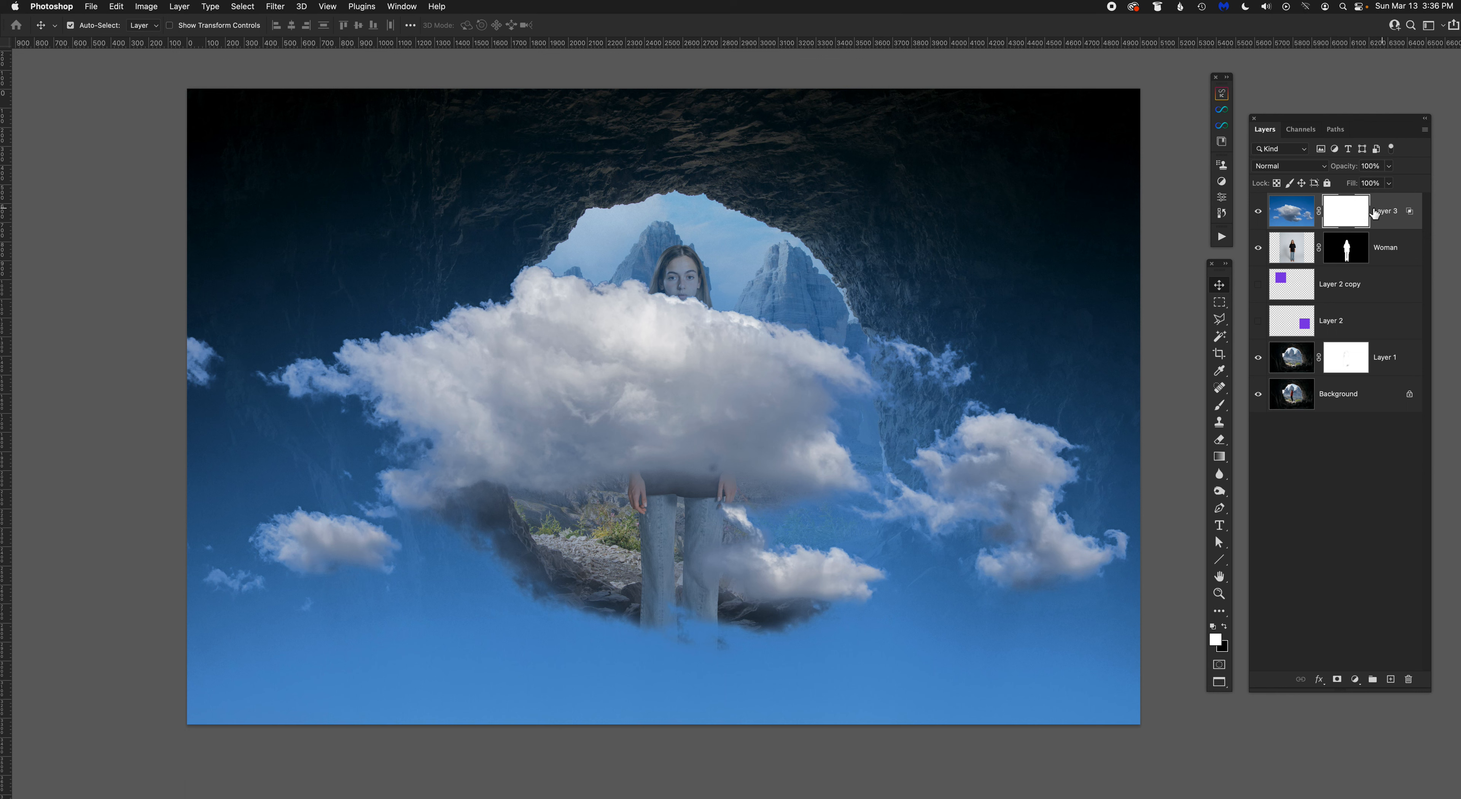
{"action": "key", "text": "b"}
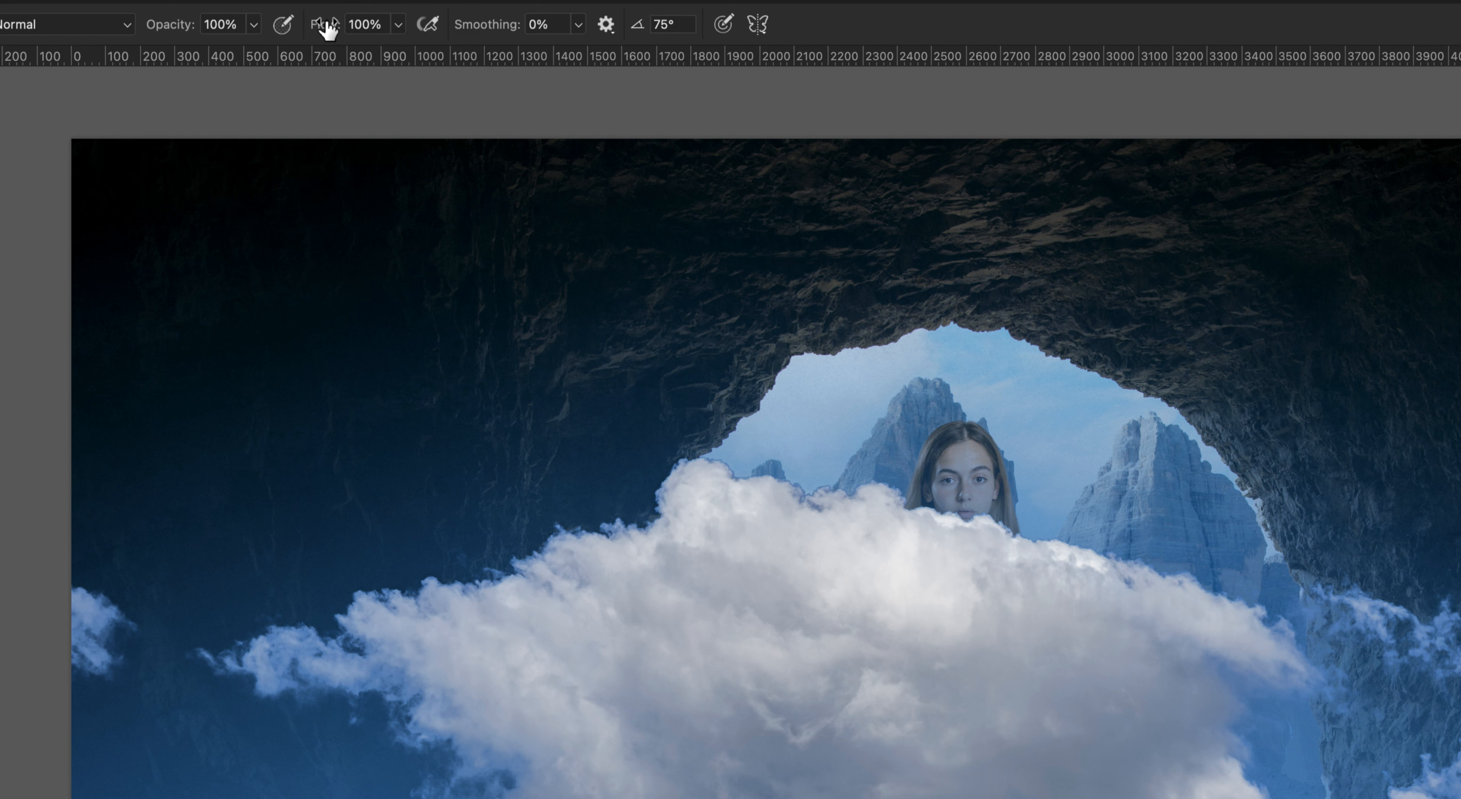
{"action": "left_click_drag", "start_coordinate": [325, 29], "coordinate": [245, 33]}
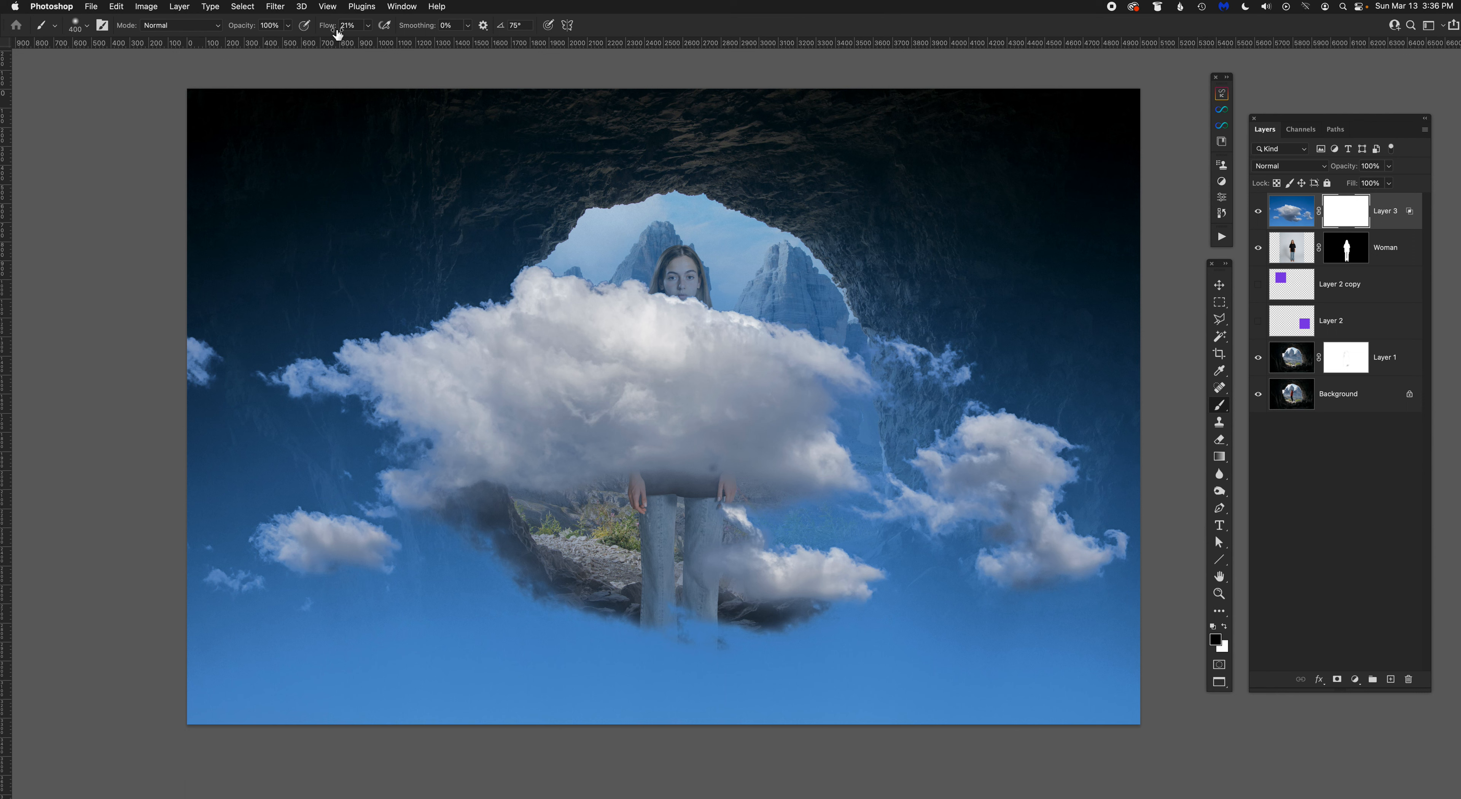
Step: Paint black on the cloud layer's mask to remove blue haze from the cave and the woman's legs, and capture a screenshot of the canvas
{"action": "mouse_move", "coordinate": [261, 457]}
{"action": "left_mouse_down"}
{"action": "mouse_move", "coordinate": [337, 433]}
{"action": "mouse_move", "coordinate": [359, 448]}
{"action": "mouse_move", "coordinate": [360, 473]}
{"action": "mouse_move", "coordinate": [213, 498]}
{"action": "mouse_move", "coordinate": [200, 480]}
{"action": "mouse_move", "coordinate": [292, 437]}
{"action": "mouse_move", "coordinate": [232, 404]}
{"action": "mouse_move", "coordinate": [192, 439]}
{"action": "mouse_move", "coordinate": [201, 493]}
{"action": "left_mouse_up"}
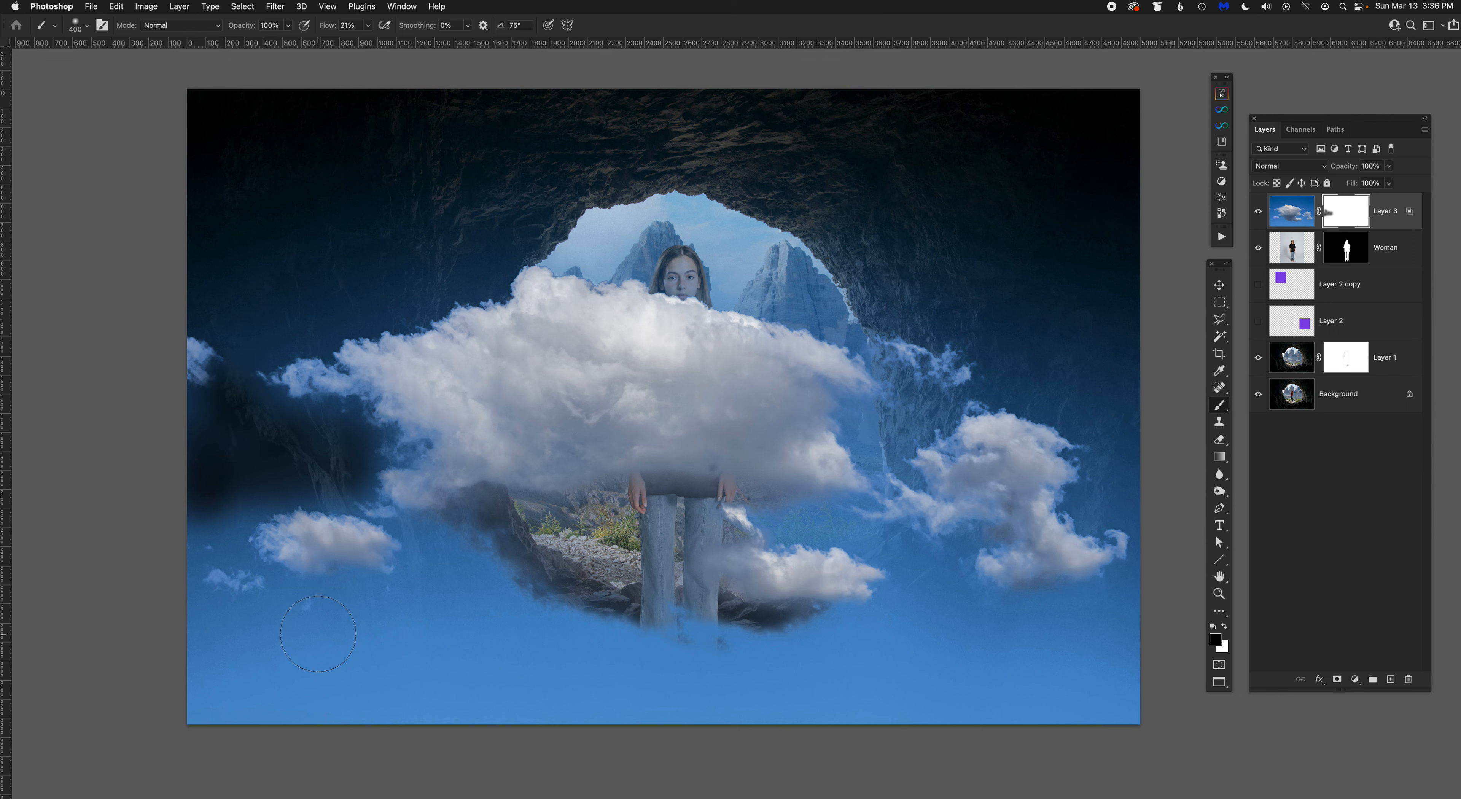
{"action": "mouse_move", "coordinate": [310, 676]}
{"action": "left_mouse_down"}
{"action": "mouse_move", "coordinate": [217, 681]}
{"action": "mouse_move", "coordinate": [342, 671]}
{"action": "mouse_move", "coordinate": [233, 654]}
{"action": "mouse_move", "coordinate": [350, 615]}
{"action": "mouse_move", "coordinate": [384, 615]}
{"action": "mouse_move", "coordinate": [520, 682]}
{"action": "mouse_move", "coordinate": [118, 687]}
{"action": "mouse_move", "coordinate": [302, 733]}
{"action": "mouse_move", "coordinate": [502, 702]}
{"action": "mouse_move", "coordinate": [433, 559]}
{"action": "mouse_move", "coordinate": [554, 651]}
{"action": "mouse_move", "coordinate": [647, 692]}
{"action": "mouse_move", "coordinate": [581, 675]}
{"action": "mouse_move", "coordinate": [559, 690]}
{"action": "mouse_move", "coordinate": [658, 635]}
{"action": "mouse_move", "coordinate": [805, 673]}
{"action": "mouse_move", "coordinate": [676, 666]}
{"action": "mouse_move", "coordinate": [828, 655]}
{"action": "mouse_move", "coordinate": [784, 574]}
{"action": "mouse_move", "coordinate": [846, 554]}
{"action": "mouse_move", "coordinate": [1009, 670]}
{"action": "mouse_move", "coordinate": [847, 681]}
{"action": "mouse_move", "coordinate": [839, 717]}
{"action": "mouse_move", "coordinate": [1207, 734]}
{"action": "mouse_move", "coordinate": [791, 594]}
{"action": "mouse_move", "coordinate": [1054, 660]}
{"action": "mouse_move", "coordinate": [1129, 648]}
{"action": "mouse_move", "coordinate": [1084, 627]}
{"action": "mouse_move", "coordinate": [1040, 631]}
{"action": "mouse_move", "coordinate": [1112, 612]}
{"action": "mouse_move", "coordinate": [1149, 617]}
{"action": "mouse_move", "coordinate": [951, 677]}
{"action": "mouse_move", "coordinate": [581, 646]}
{"action": "mouse_move", "coordinate": [294, 673]}
{"action": "mouse_move", "coordinate": [256, 632]}
{"action": "mouse_move", "coordinate": [291, 603]}
{"action": "mouse_move", "coordinate": [163, 614]}
{"action": "mouse_move", "coordinate": [145, 591]}
{"action": "mouse_move", "coordinate": [227, 717]}
{"action": "mouse_move", "coordinate": [522, 717]}
{"action": "mouse_move", "coordinate": [293, 578]}
{"action": "mouse_move", "coordinate": [274, 517]}
{"action": "mouse_move", "coordinate": [220, 519]}
{"action": "mouse_move", "coordinate": [226, 493]}
{"action": "mouse_move", "coordinate": [280, 468]}
{"action": "mouse_move", "coordinate": [184, 516]}
{"action": "mouse_move", "coordinate": [251, 458]}
{"action": "mouse_move", "coordinate": [340, 455]}
{"action": "mouse_move", "coordinate": [278, 453]}
{"action": "mouse_move", "coordinate": [364, 266]}
{"action": "mouse_move", "coordinate": [462, 247]}
{"action": "mouse_move", "coordinate": [554, 158]}
{"action": "mouse_move", "coordinate": [234, 158]}
{"action": "mouse_move", "coordinate": [244, 210]}
{"action": "mouse_move", "coordinate": [297, 283]}
{"action": "mouse_move", "coordinate": [261, 308]}
{"action": "mouse_move", "coordinate": [279, 315]}
{"action": "mouse_move", "coordinate": [233, 298]}
{"action": "mouse_move", "coordinate": [260, 233]}
{"action": "mouse_move", "coordinate": [453, 219]}
{"action": "mouse_move", "coordinate": [466, 256]}
{"action": "mouse_move", "coordinate": [473, 228]}
{"action": "mouse_move", "coordinate": [544, 165]}
{"action": "mouse_move", "coordinate": [771, 143]}
{"action": "mouse_move", "coordinate": [639, 241]}
{"action": "mouse_move", "coordinate": [690, 250]}
{"action": "mouse_move", "coordinate": [614, 220]}
{"action": "mouse_move", "coordinate": [772, 261]}
{"action": "mouse_move", "coordinate": [794, 329]}
{"action": "left_mouse_up"}
{"action": "mouse_move", "coordinate": [693, 558]}
{"action": "left_mouse_down"}
{"action": "mouse_move", "coordinate": [646, 564]}
{"action": "mouse_move", "coordinate": [765, 562]}
{"action": "mouse_move", "coordinate": [688, 589]}
{"action": "mouse_move", "coordinate": [750, 611]}
{"action": "mouse_move", "coordinate": [519, 581]}
{"action": "mouse_move", "coordinate": [690, 641]}
{"action": "mouse_move", "coordinate": [820, 613]}
{"action": "mouse_move", "coordinate": [607, 656]}
{"action": "mouse_move", "coordinate": [606, 679]}
{"action": "mouse_move", "coordinate": [860, 641]}
{"action": "mouse_move", "coordinate": [847, 610]}
{"action": "mouse_move", "coordinate": [929, 467]}
{"action": "mouse_move", "coordinate": [880, 173]}
{"action": "mouse_move", "coordinate": [1014, 301]}
{"action": "mouse_move", "coordinate": [1062, 218]}
{"action": "mouse_move", "coordinate": [908, 117]}
{"action": "mouse_move", "coordinate": [489, 208]}
{"action": "mouse_move", "coordinate": [318, 307]}
{"action": "mouse_move", "coordinate": [285, 276]}
{"action": "mouse_move", "coordinate": [570, 139]}
{"action": "left_mouse_up"}
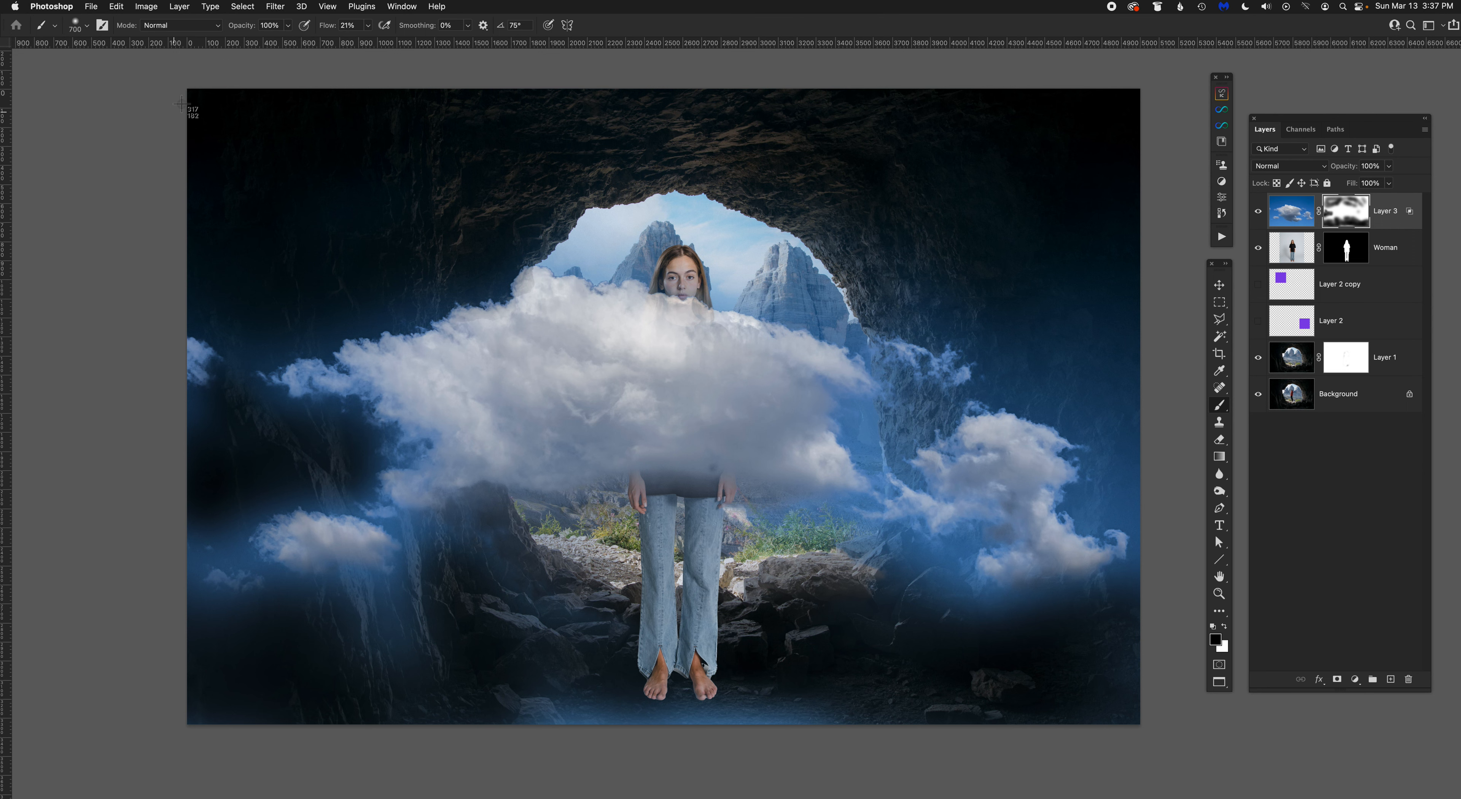
{"action": "left_click_drag", "start_coordinate": [184, 88], "coordinate": [1139, 725]}
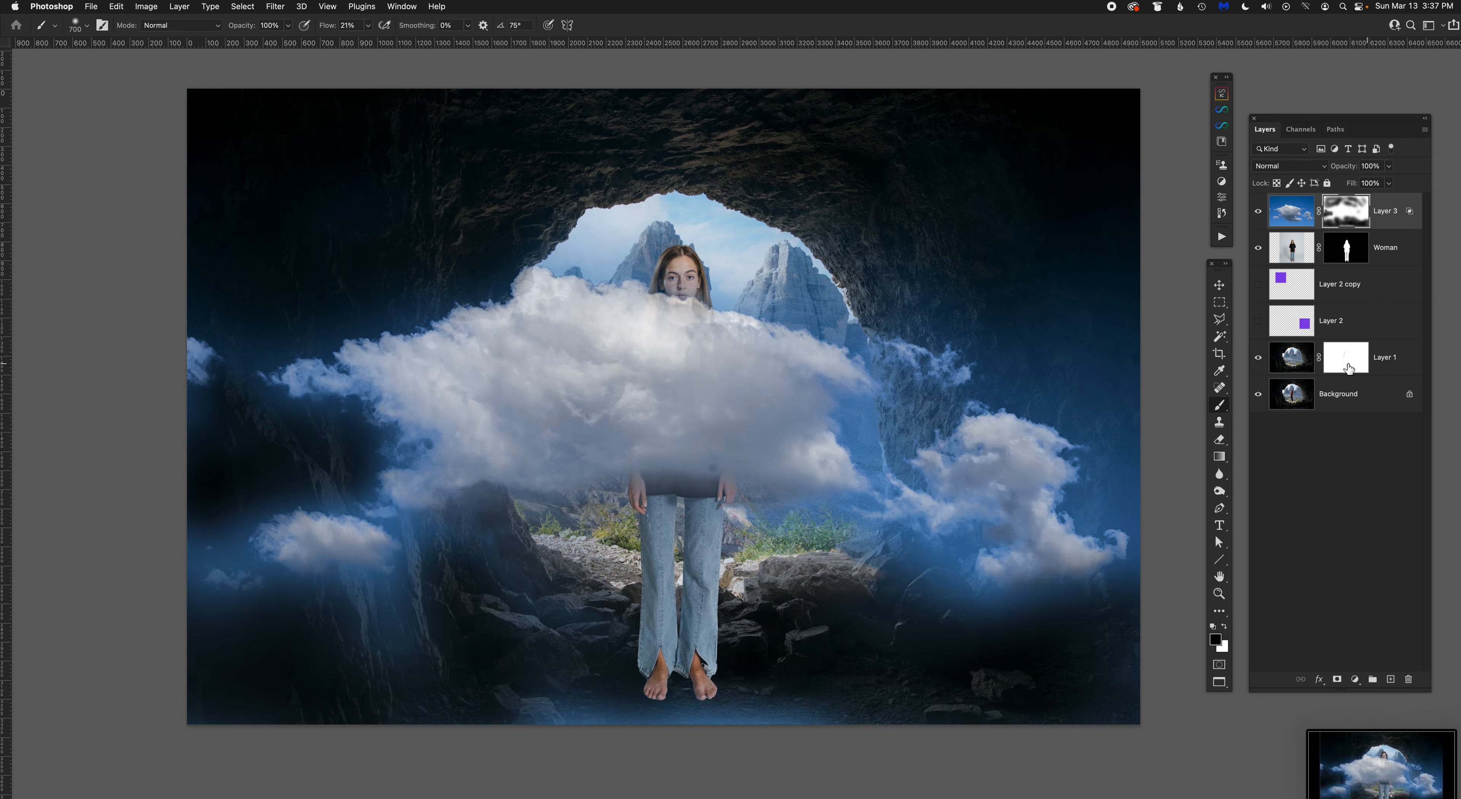
Step: Hide every layer above Background and reveal them one at a time from Layer 1 up to Layer 3, leaving both purple square layers hidden
{"action": "left_click_drag", "start_coordinate": [1259, 359], "coordinate": [1258, 211]}
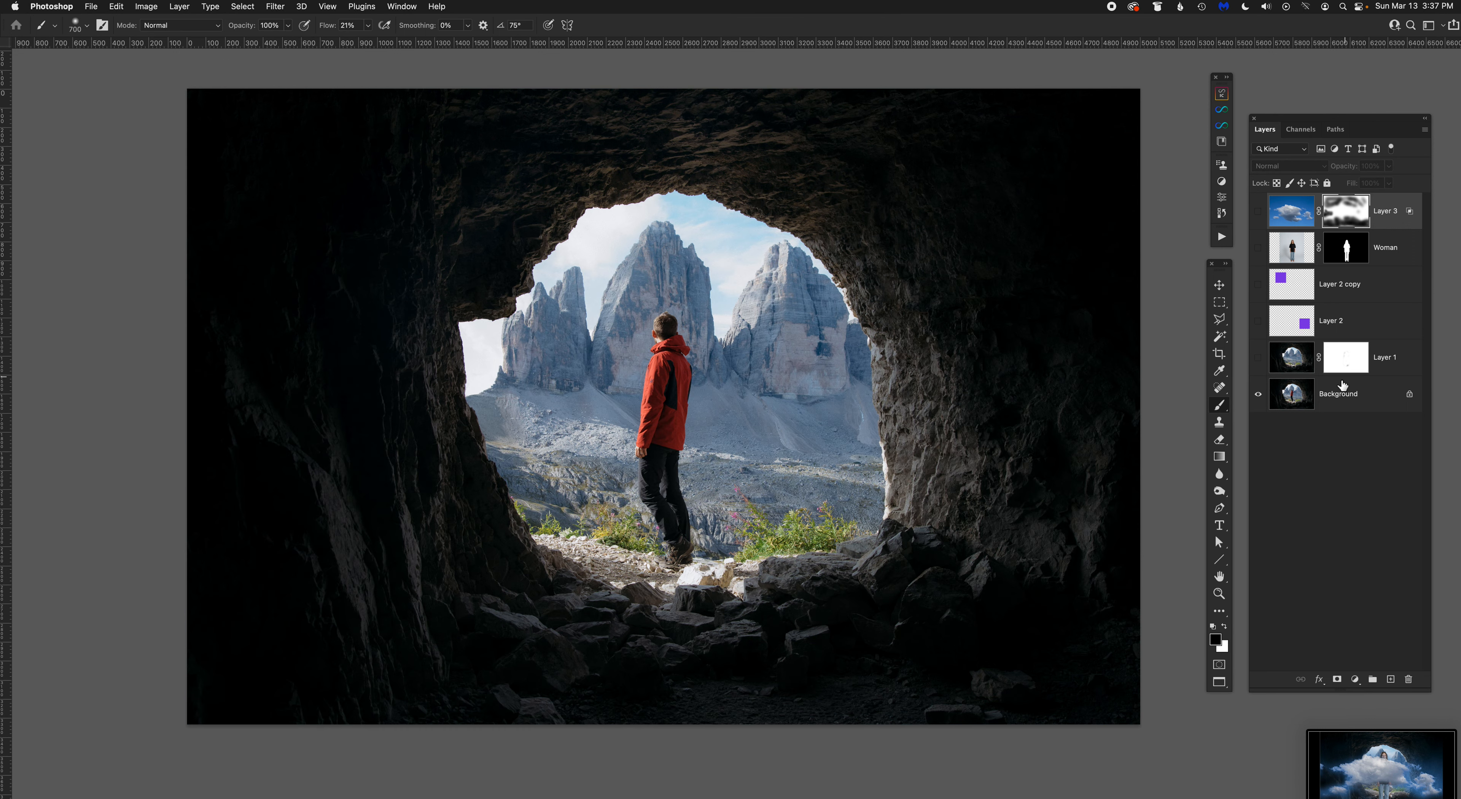
{"action": "left_click", "coordinate": [1259, 358]}
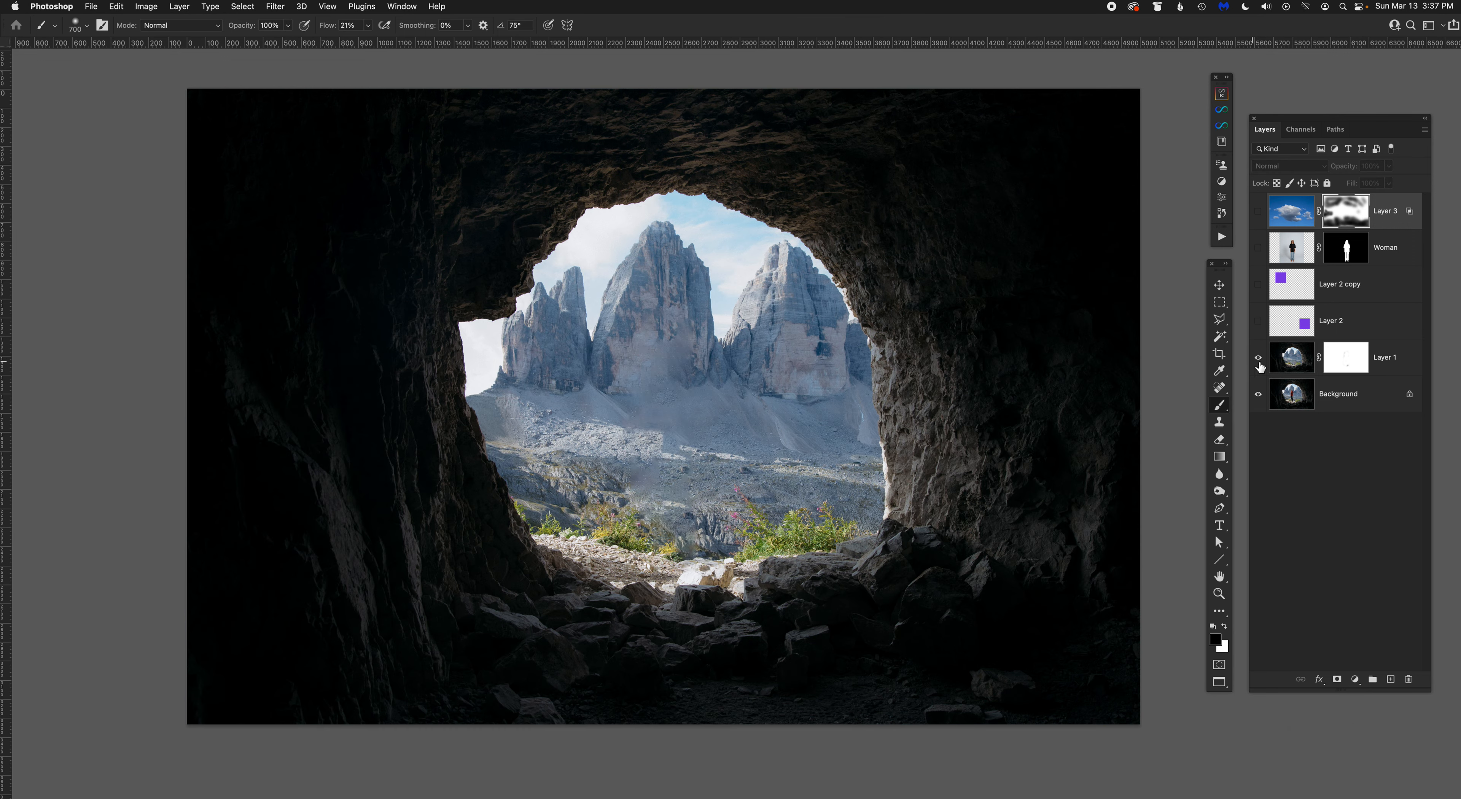
{"action": "left_click", "coordinate": [1259, 321]}
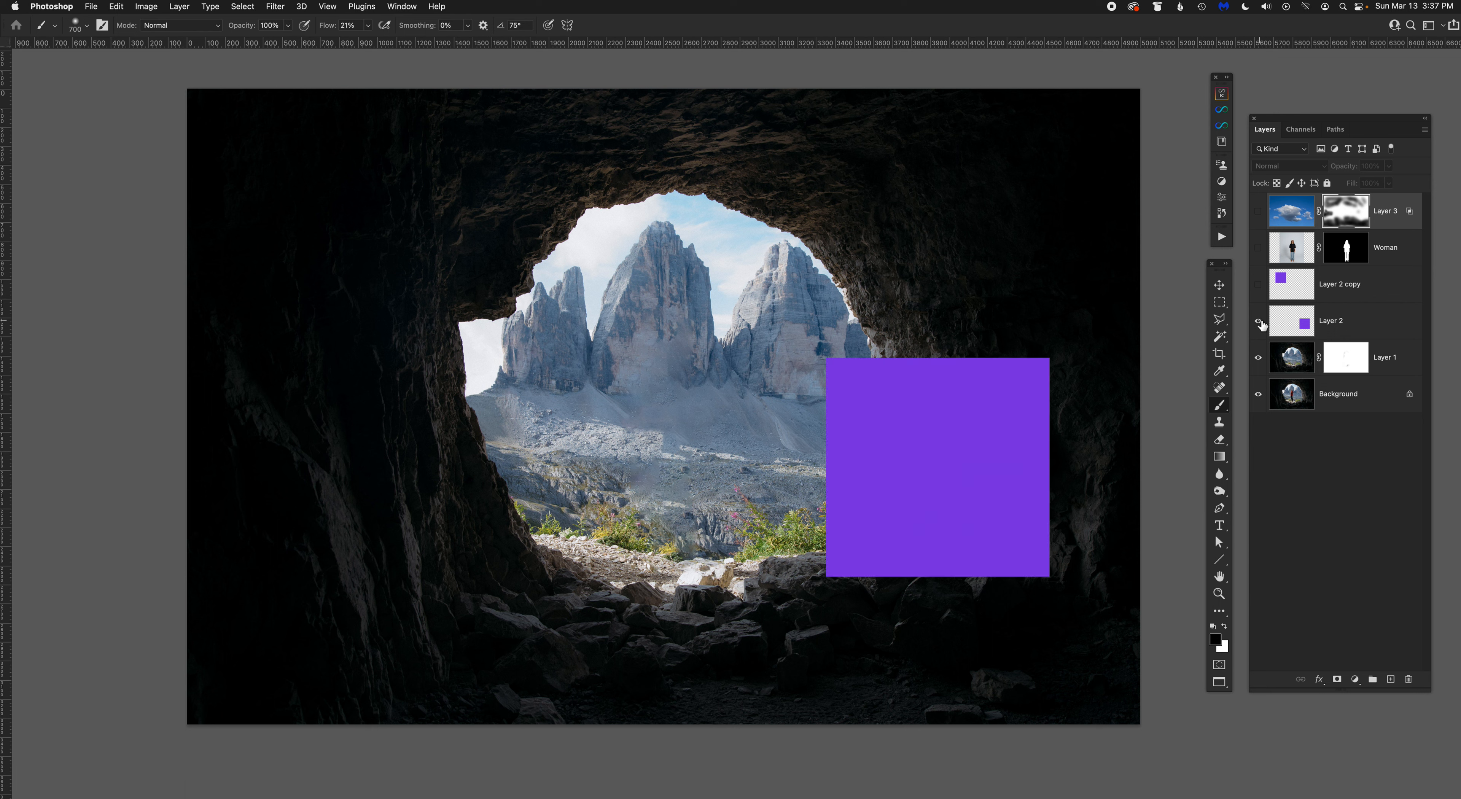
{"action": "left_click", "coordinate": [1259, 321]}
{"action": "left_click", "coordinate": [1258, 285]}
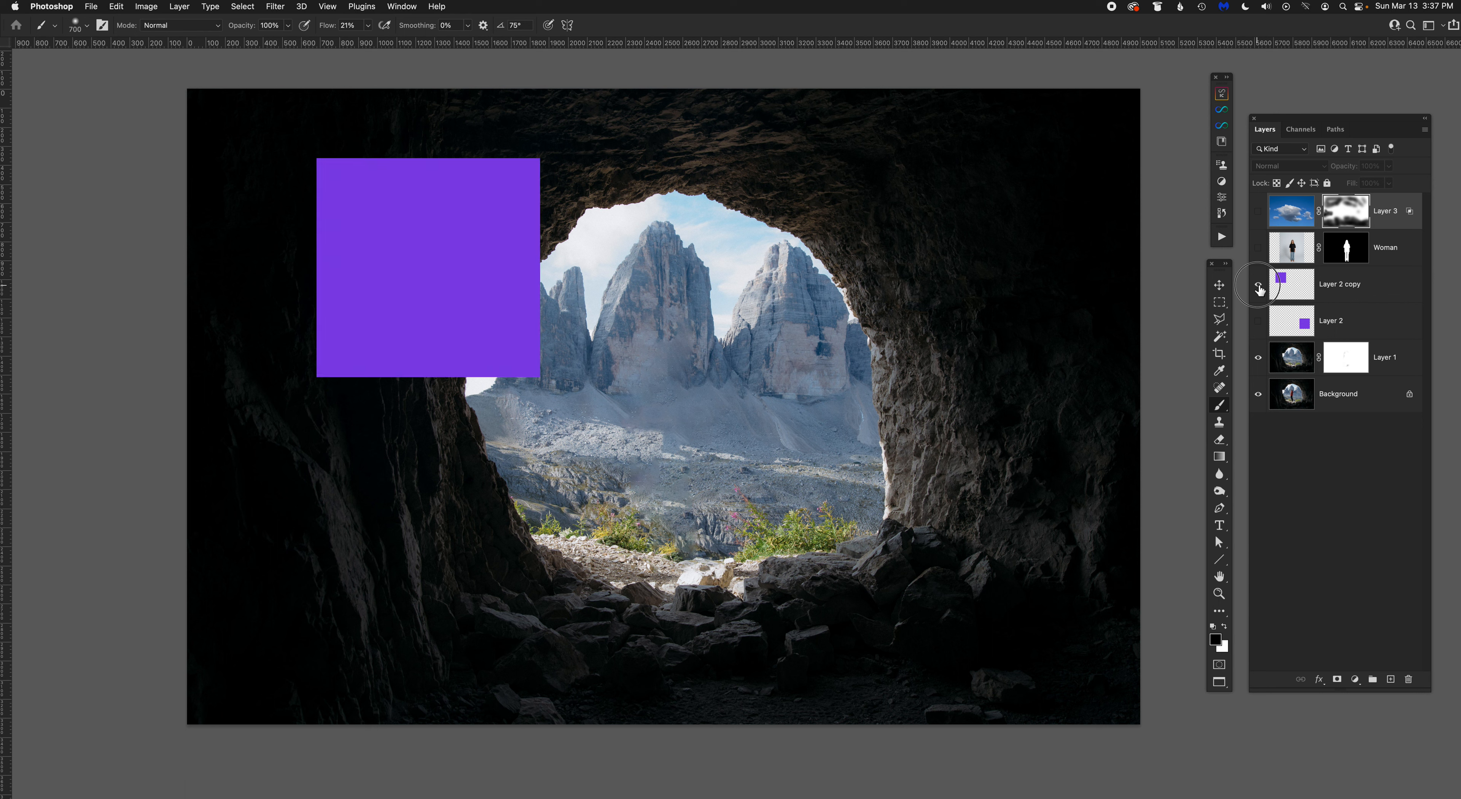
{"action": "left_click", "coordinate": [1259, 285]}
{"action": "left_click", "coordinate": [1259, 249]}
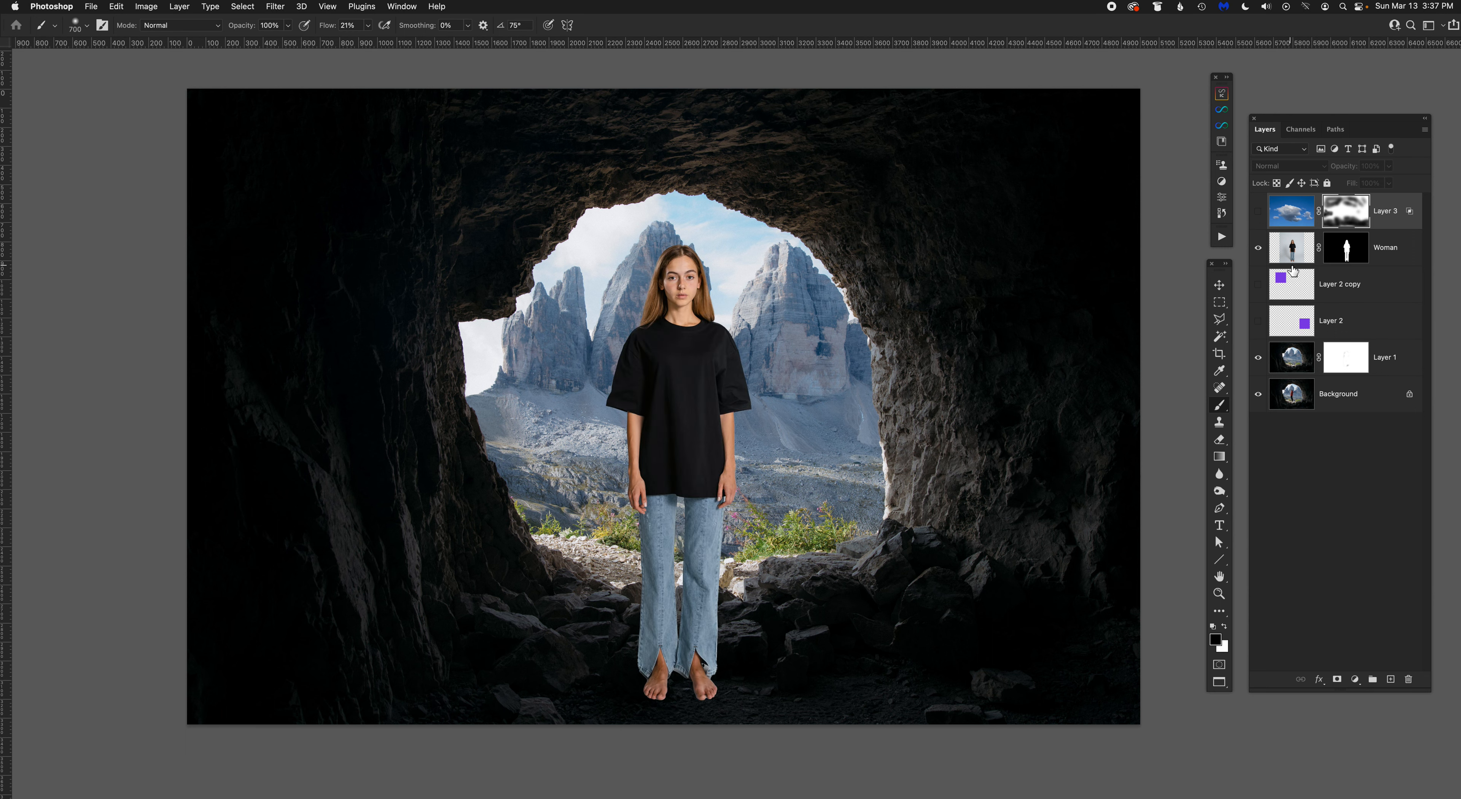
{"action": "left_click", "coordinate": [1258, 211]}
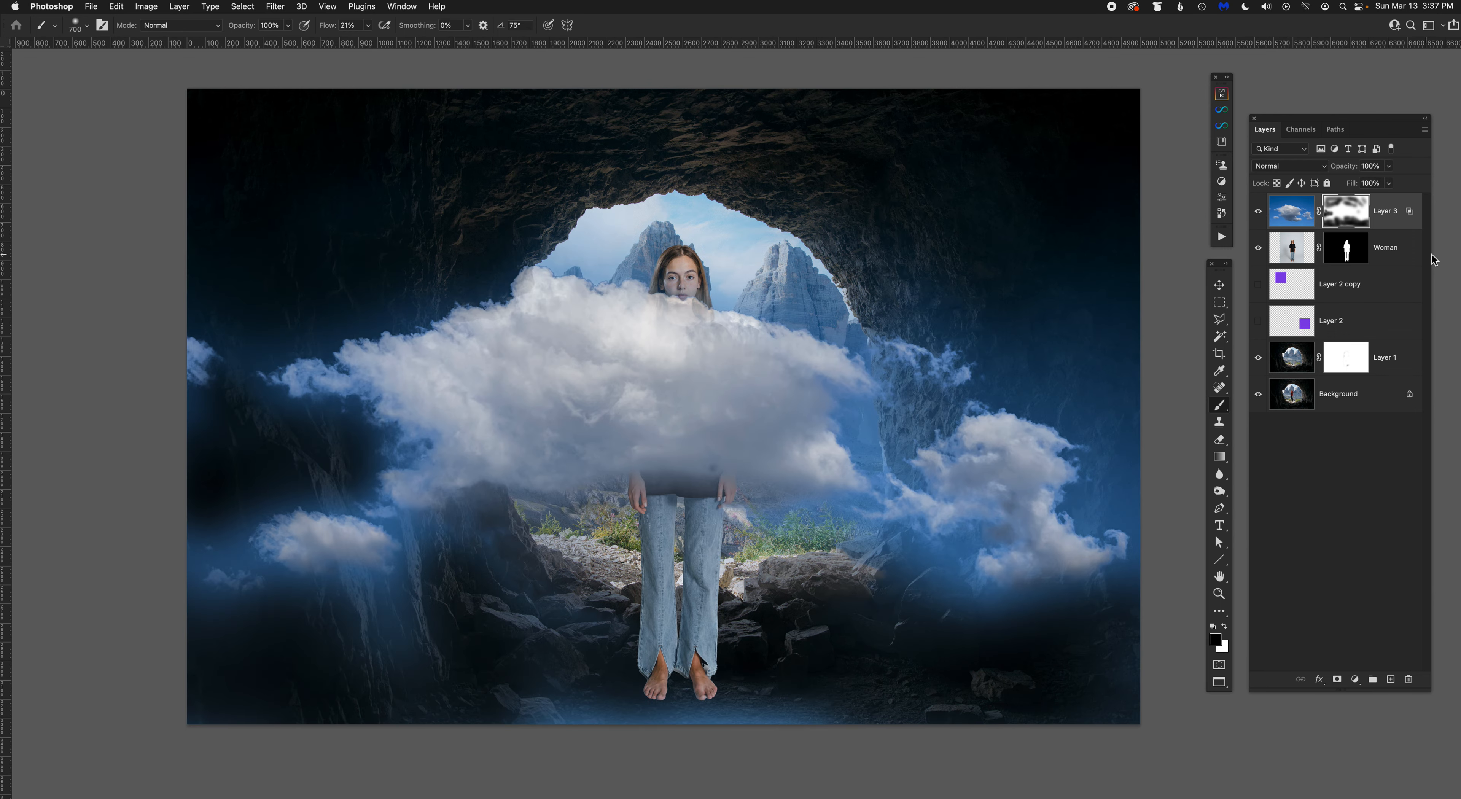